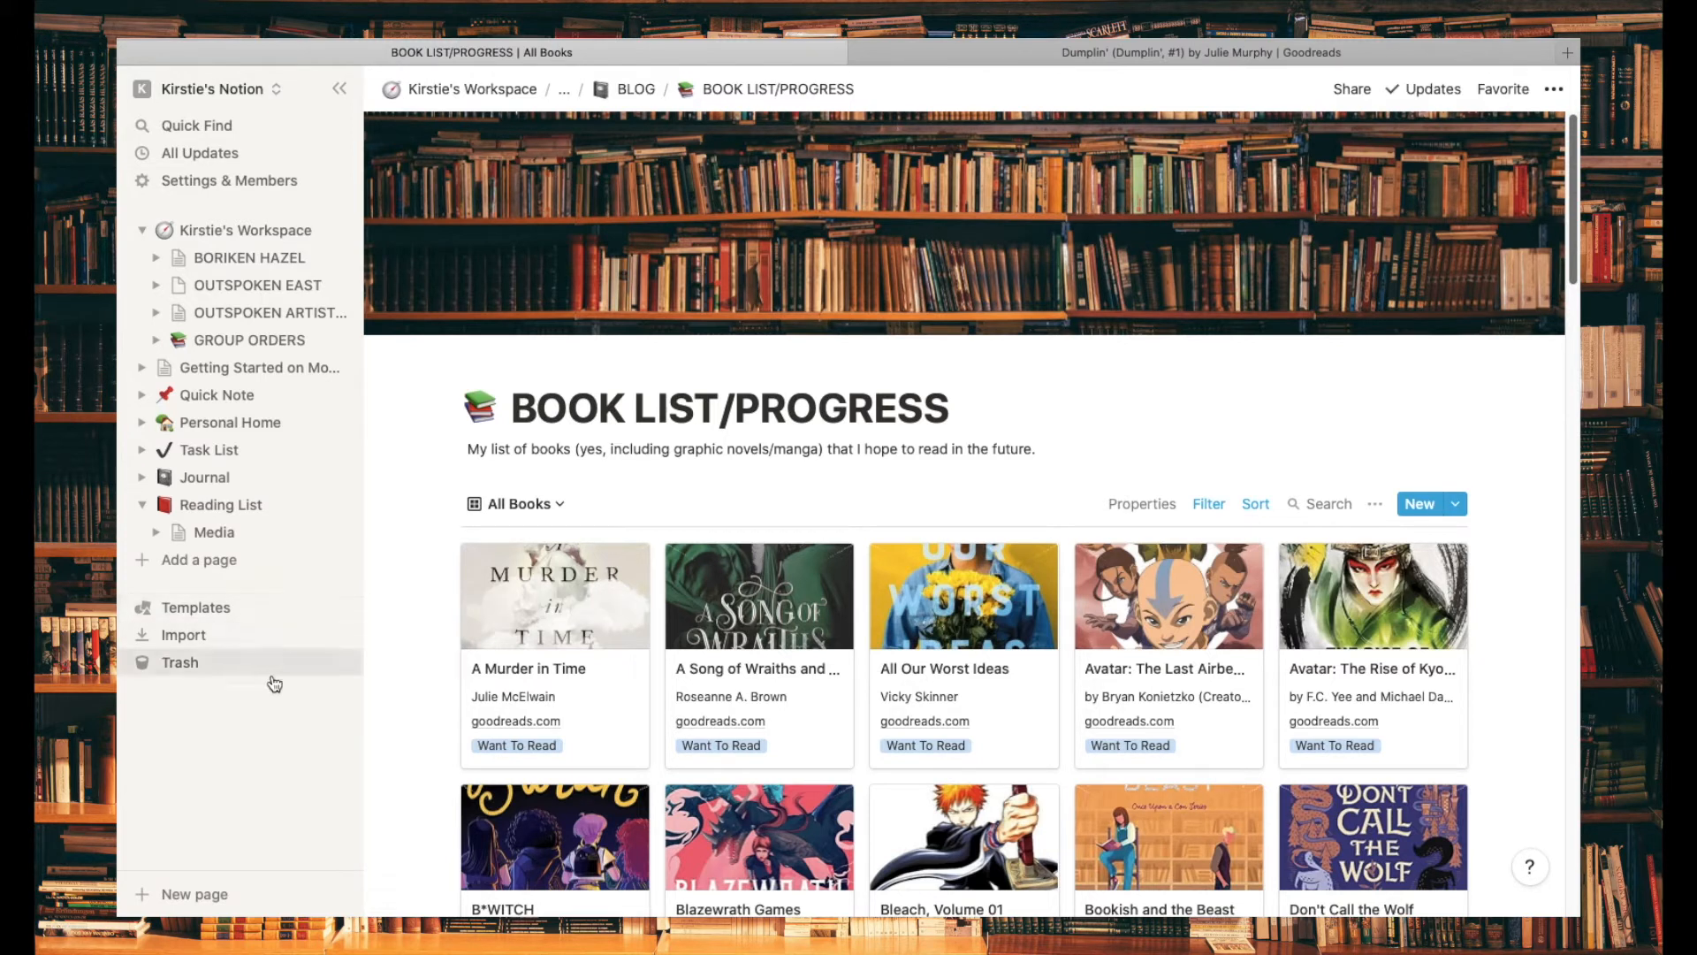
Step: Open the template gallery, collapse the Education category and expand the Personal category to browse its templates
click(247, 614)
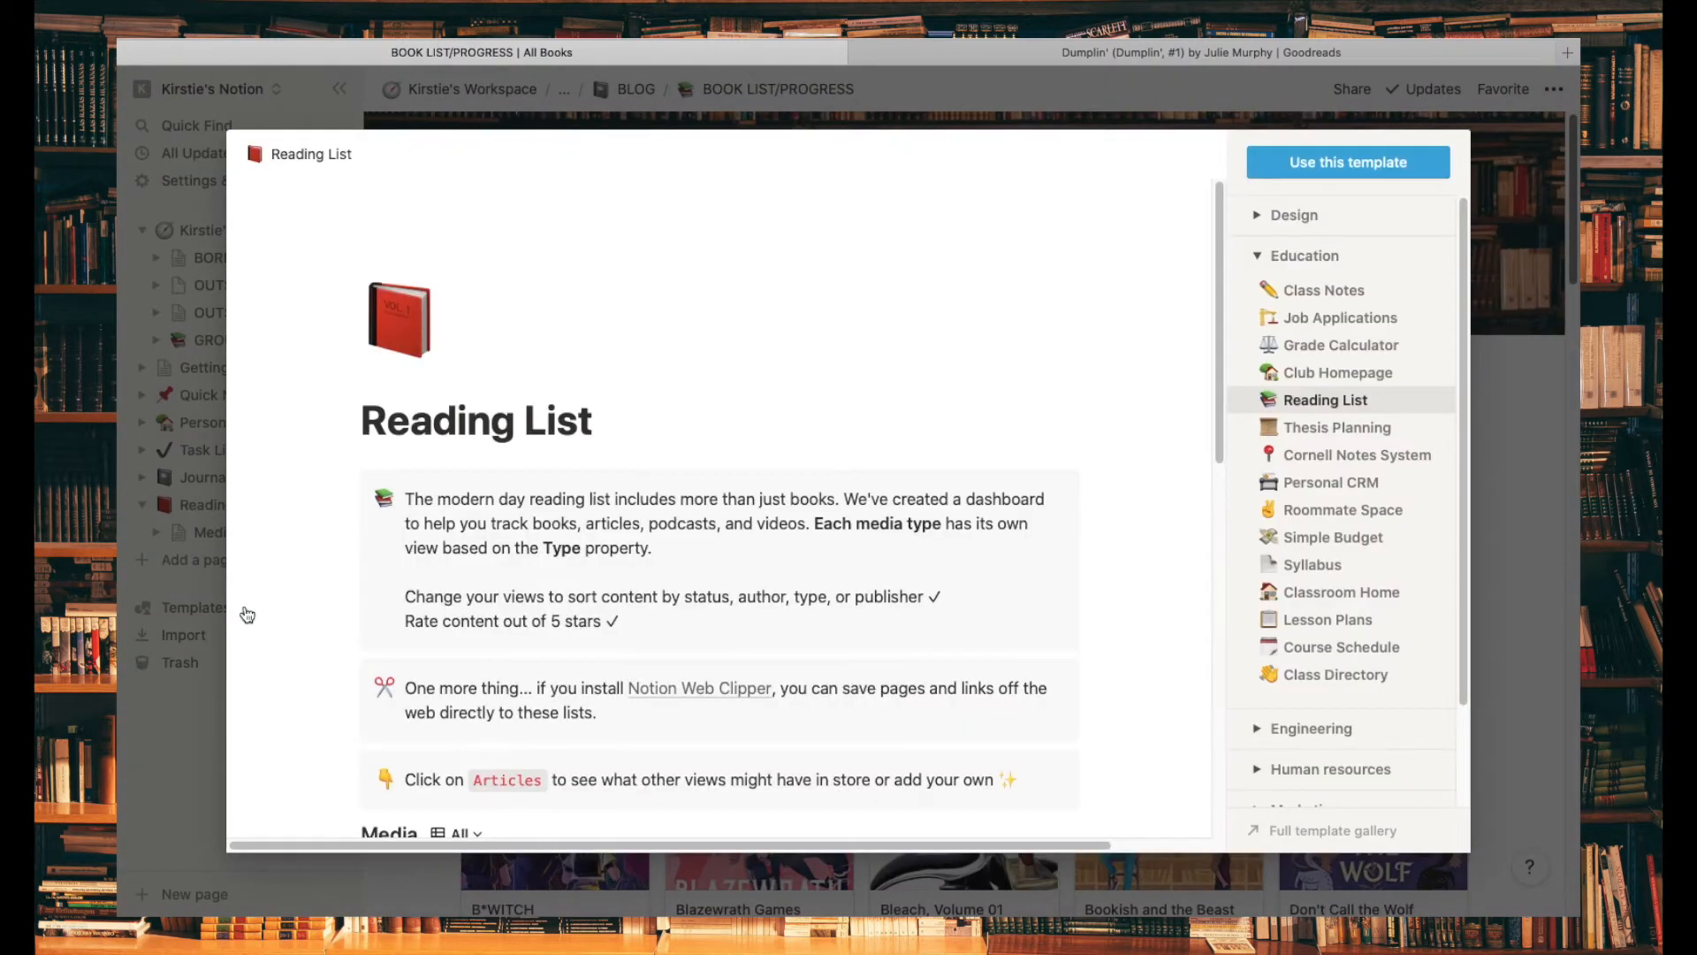
click(1258, 258)
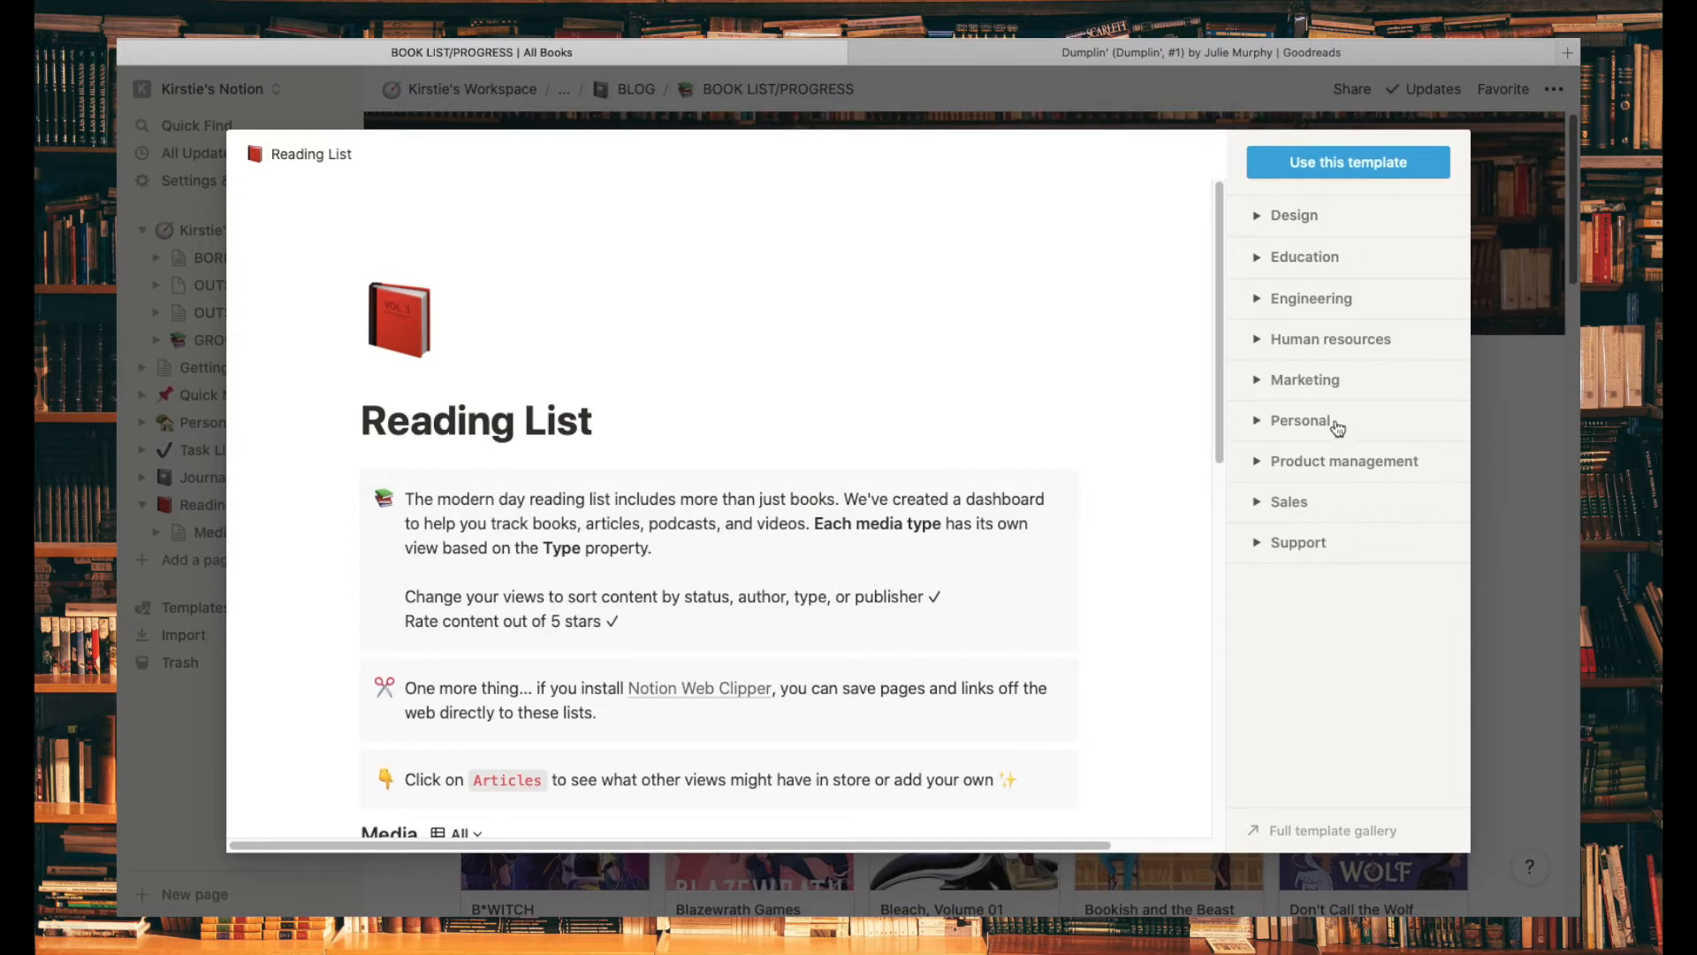
click(1303, 216)
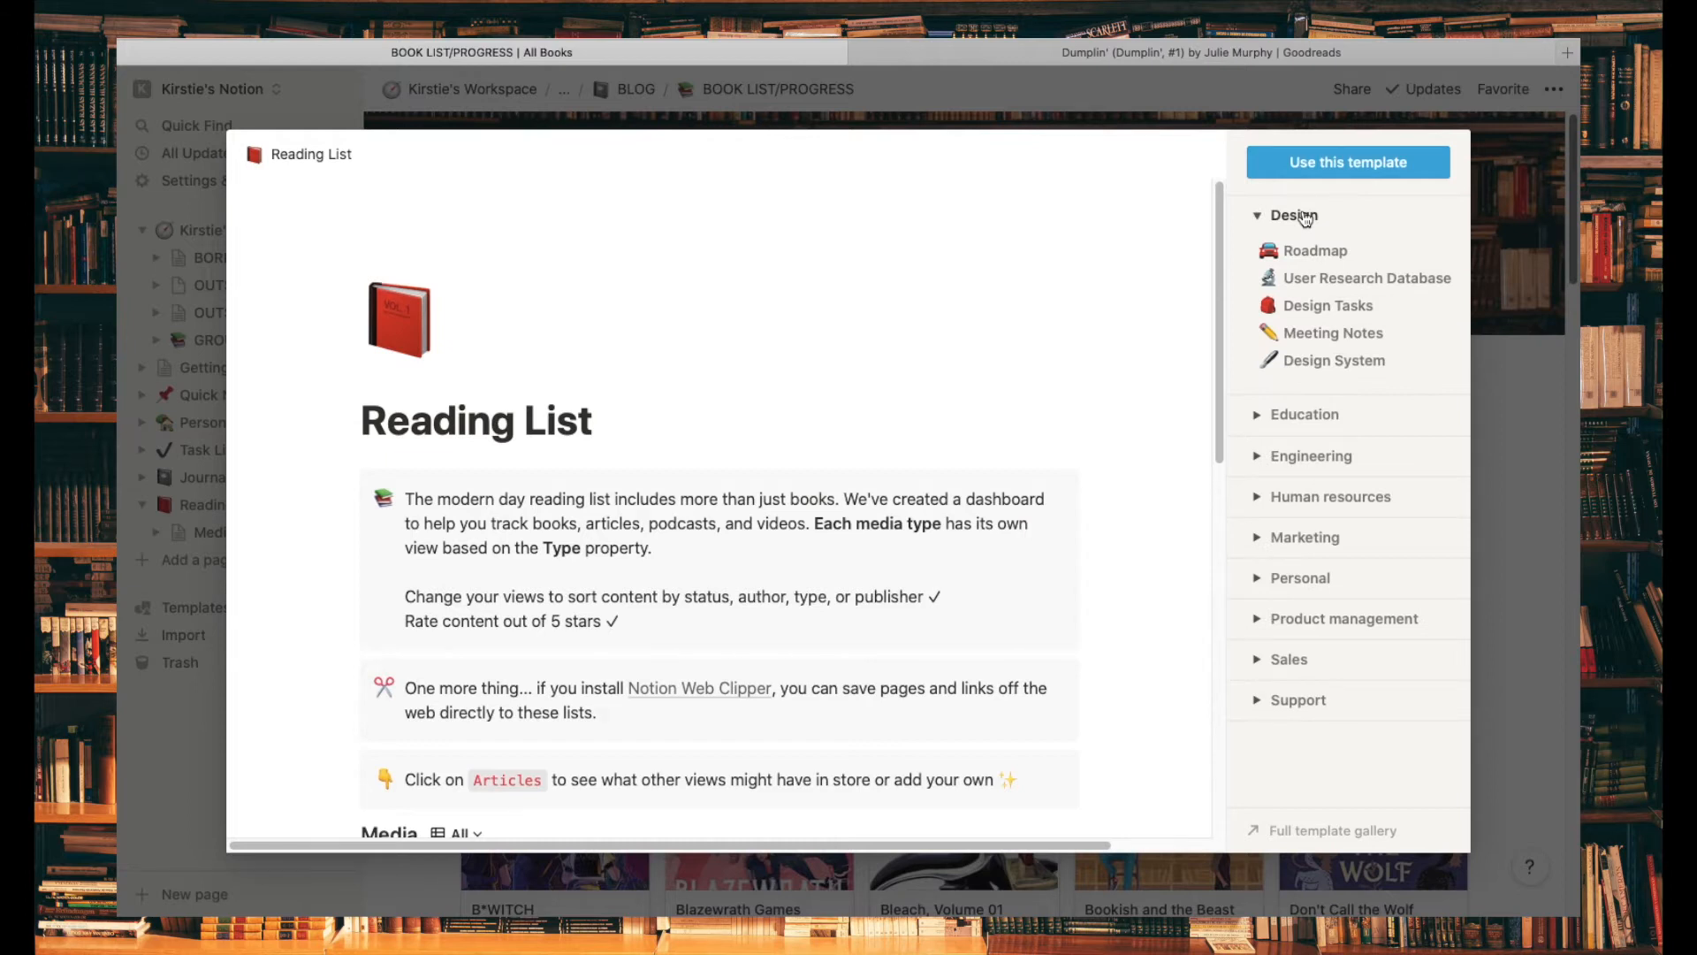
click(1303, 217)
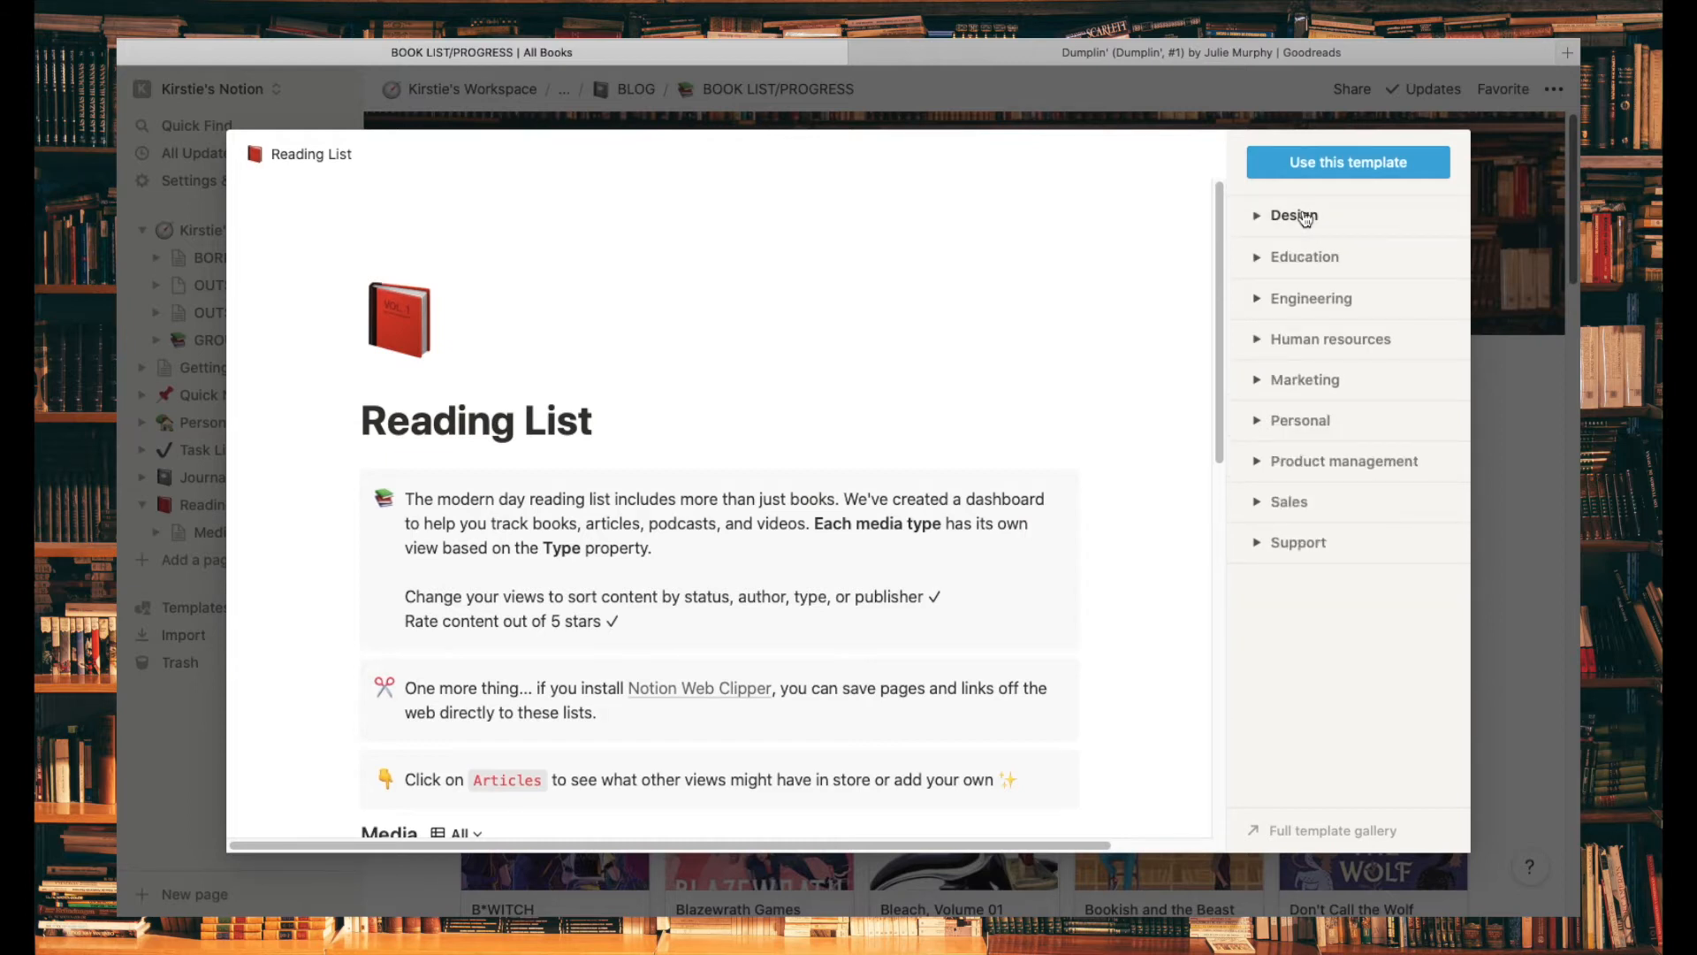
click(1297, 426)
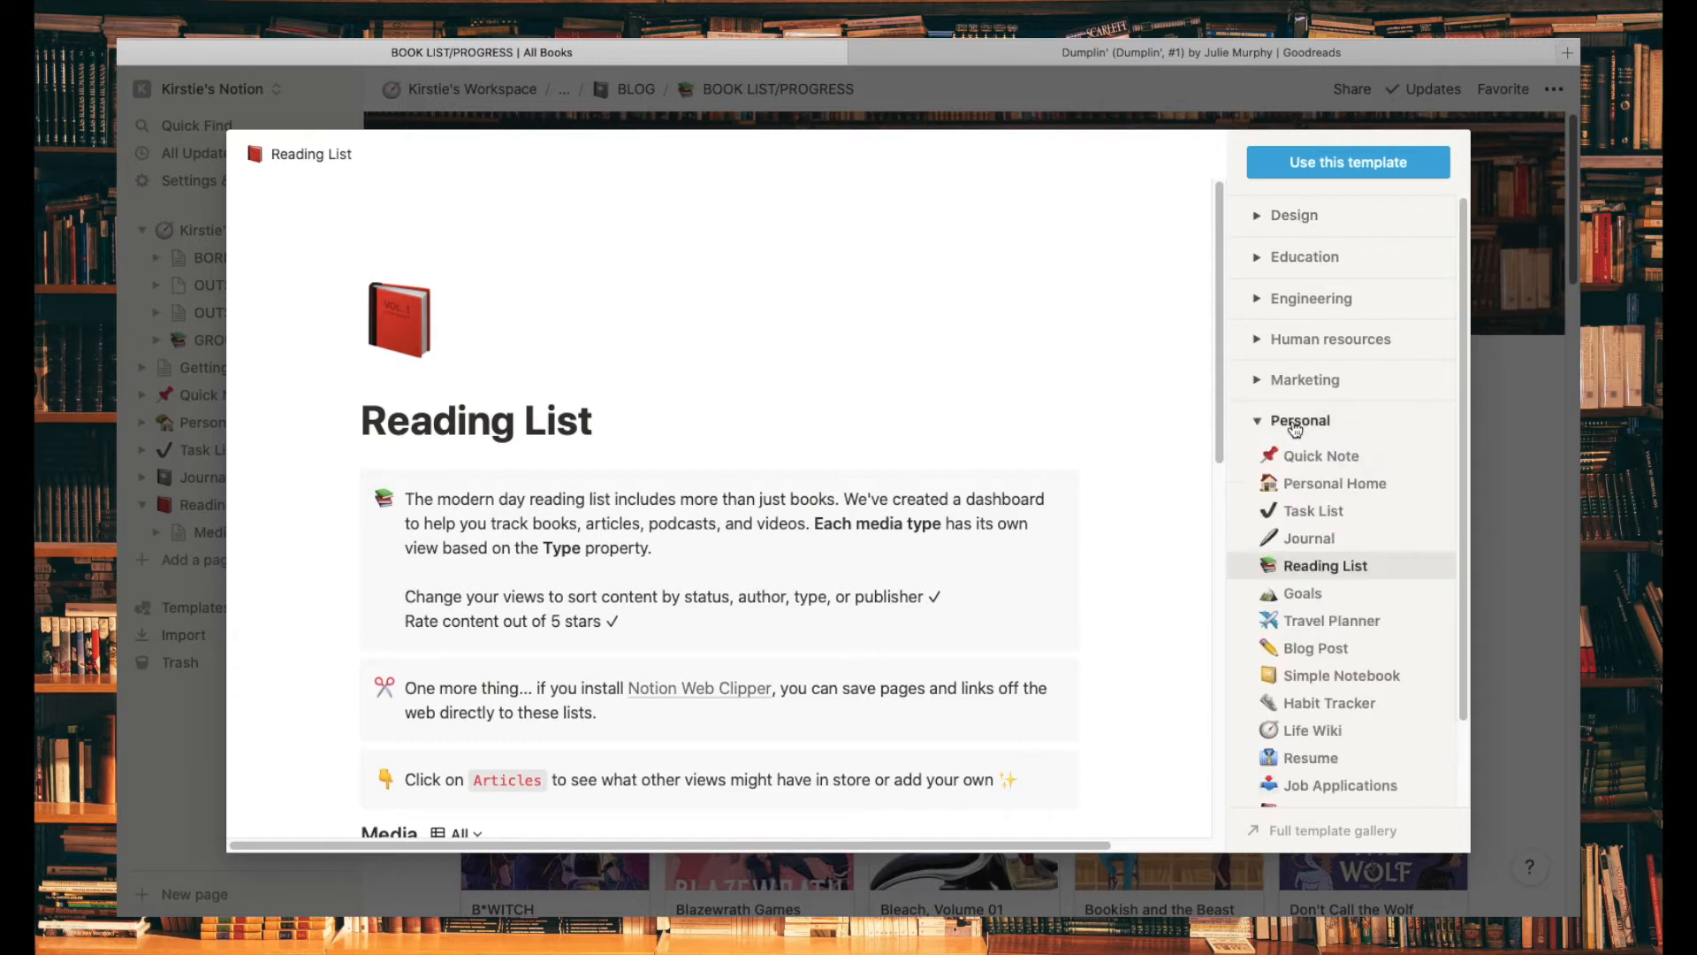
drag(1465, 401, 1467, 476)
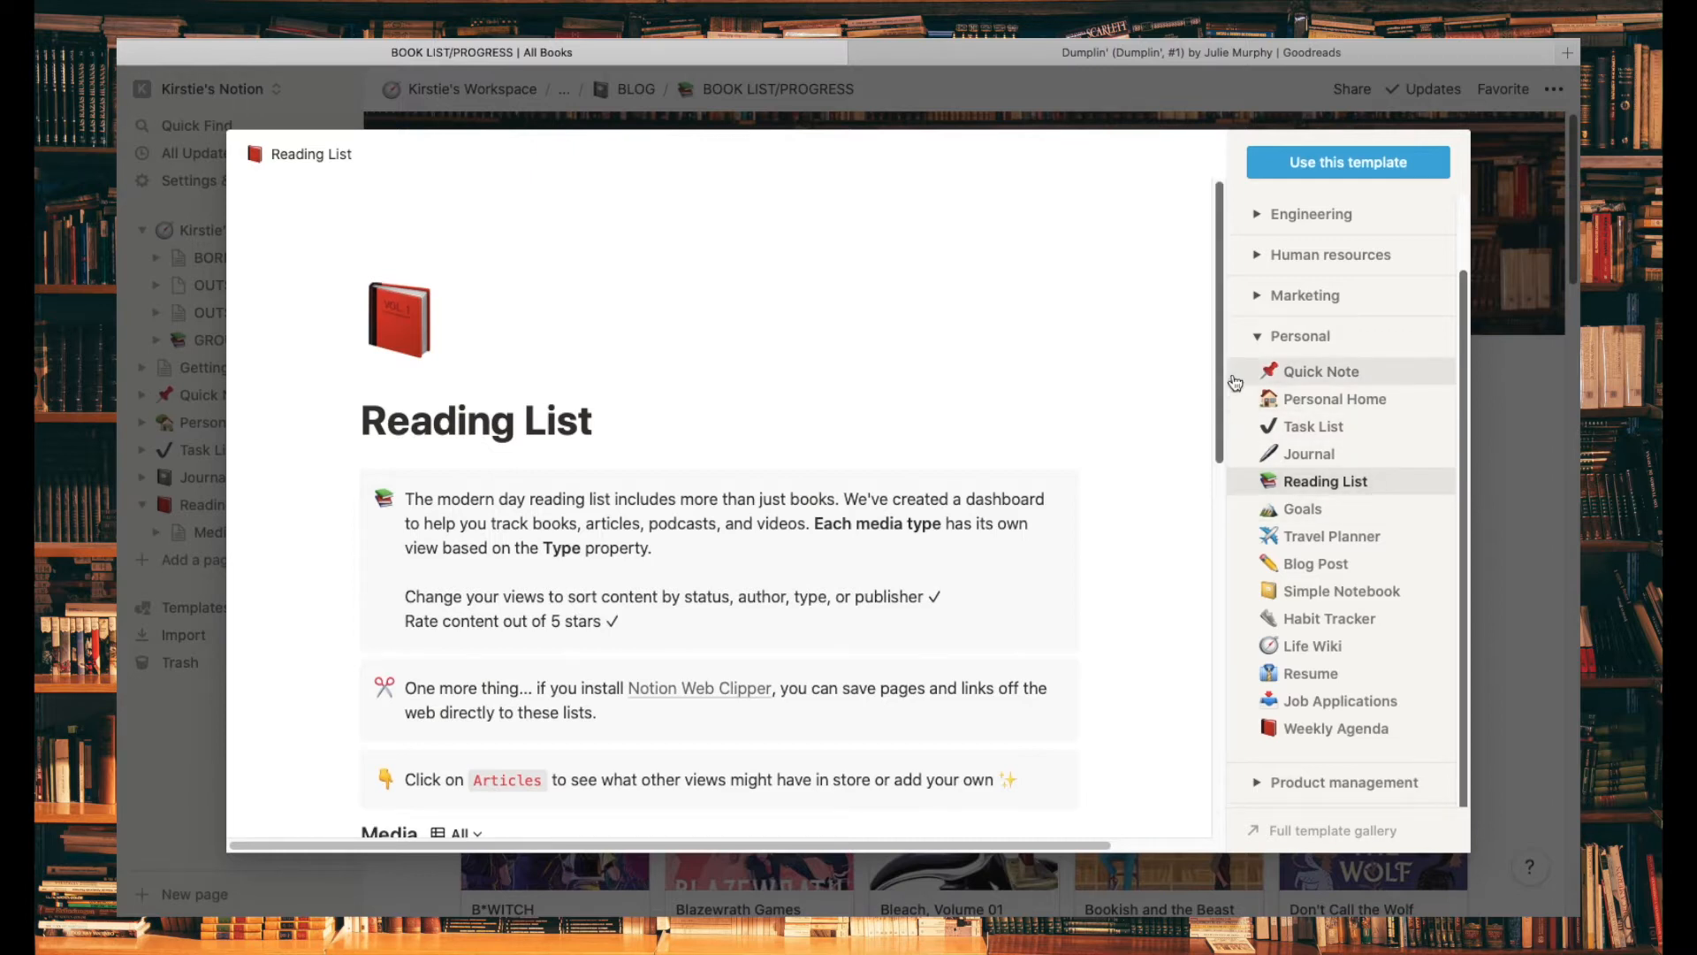
Step: Preview the Articles, Podcasts and Film + TV views of the Media table in the Reading List template
scroll(1218, 380, down, 1)
scroll(1218, 397, down, 2)
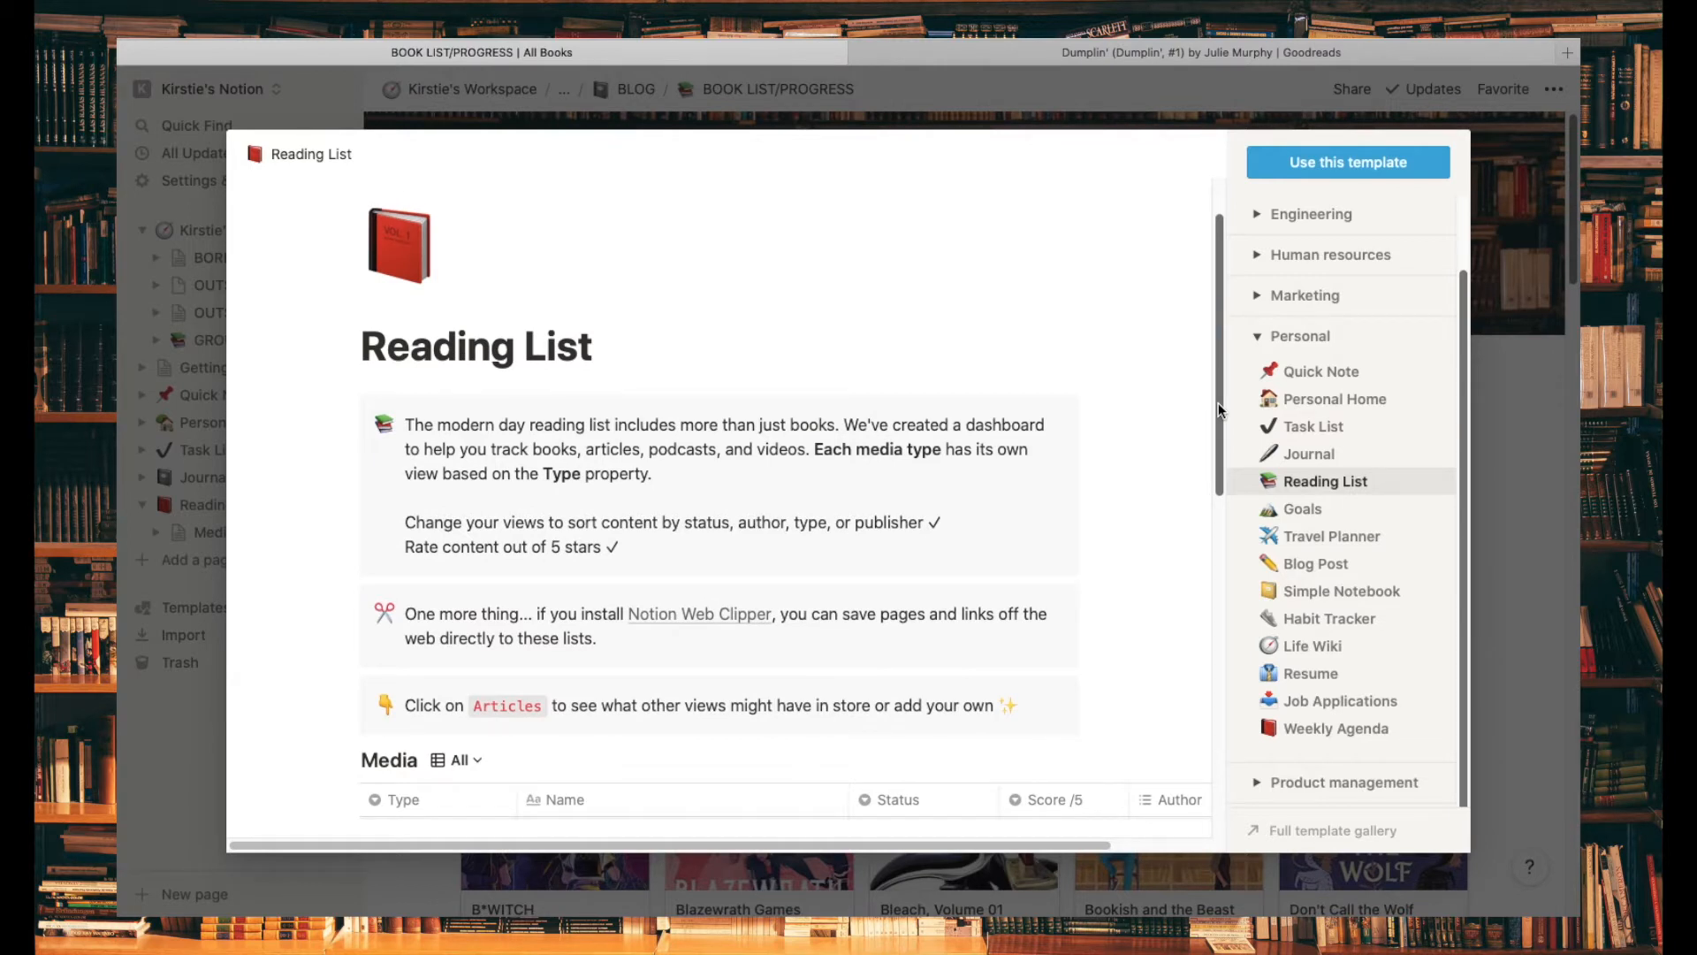
drag(1218, 402, 1213, 459)
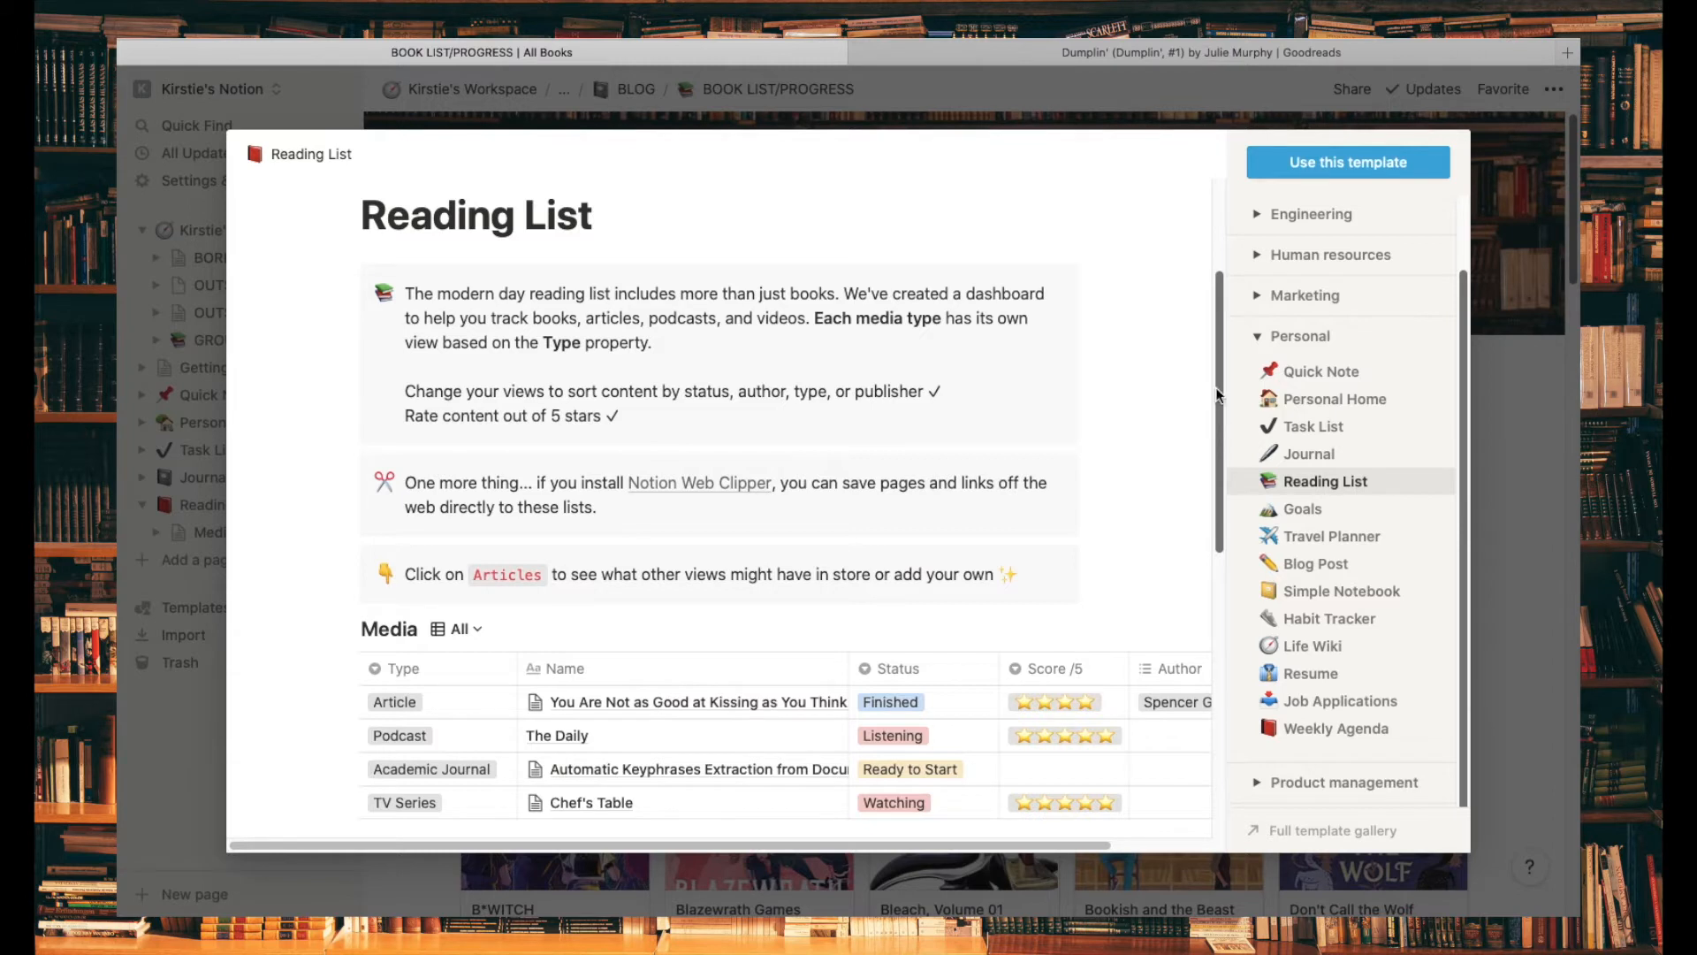
drag(1218, 404, 1220, 568)
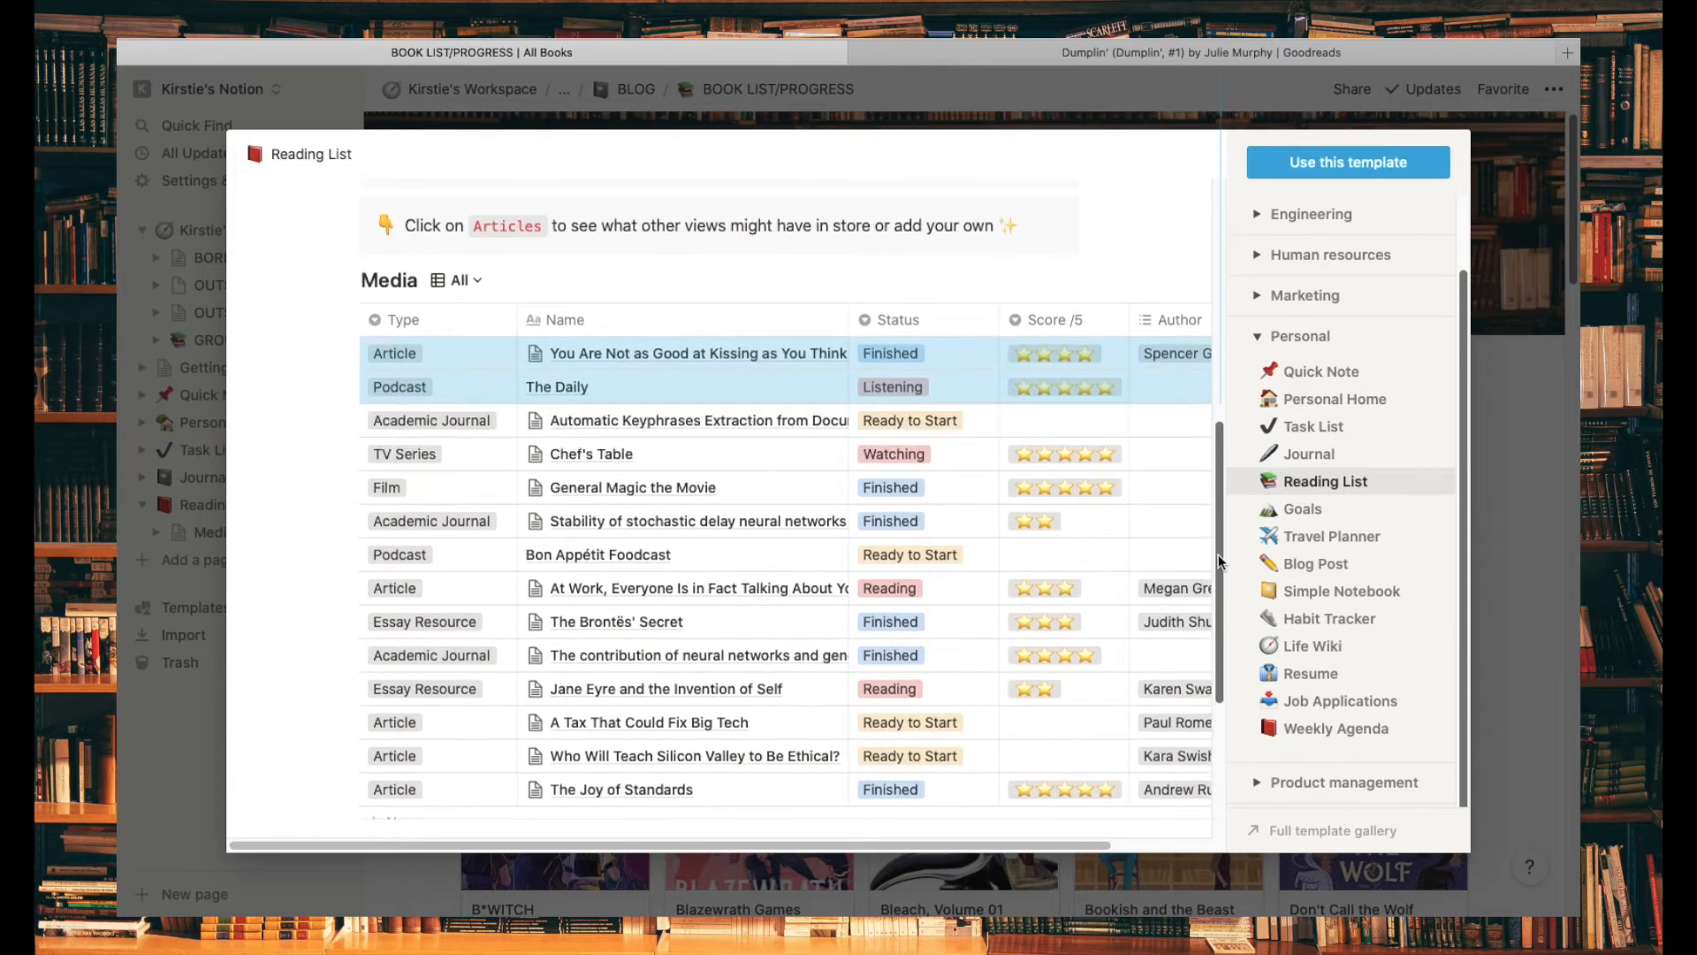
click(478, 285)
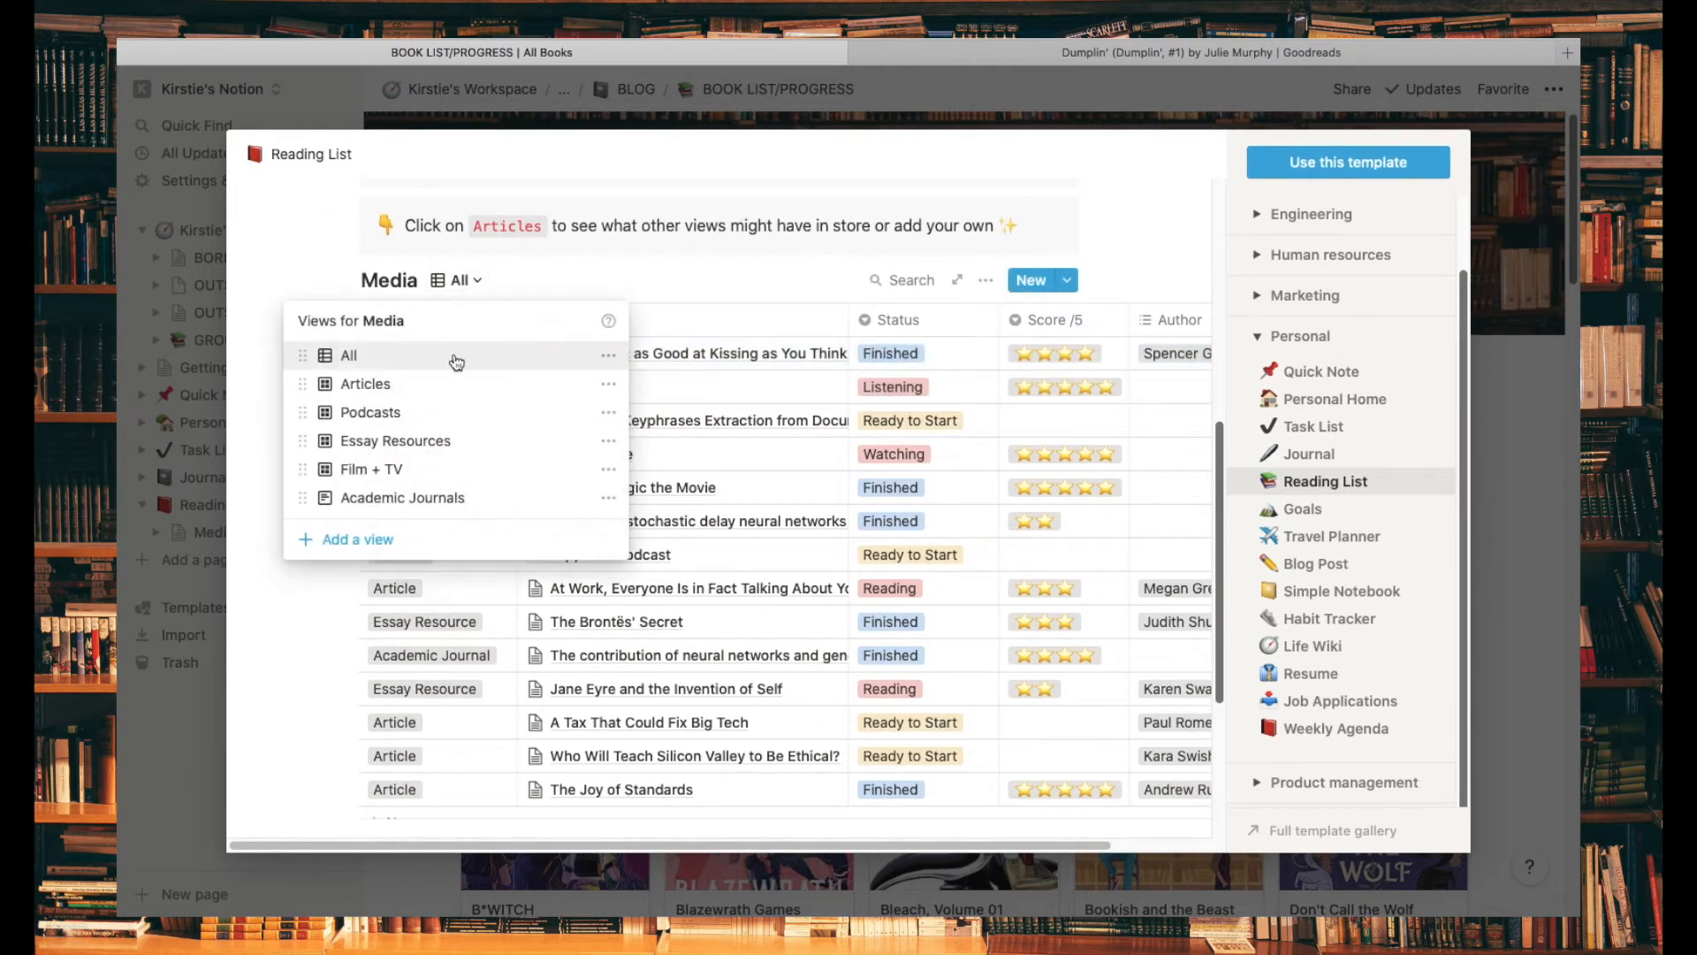
click(482, 396)
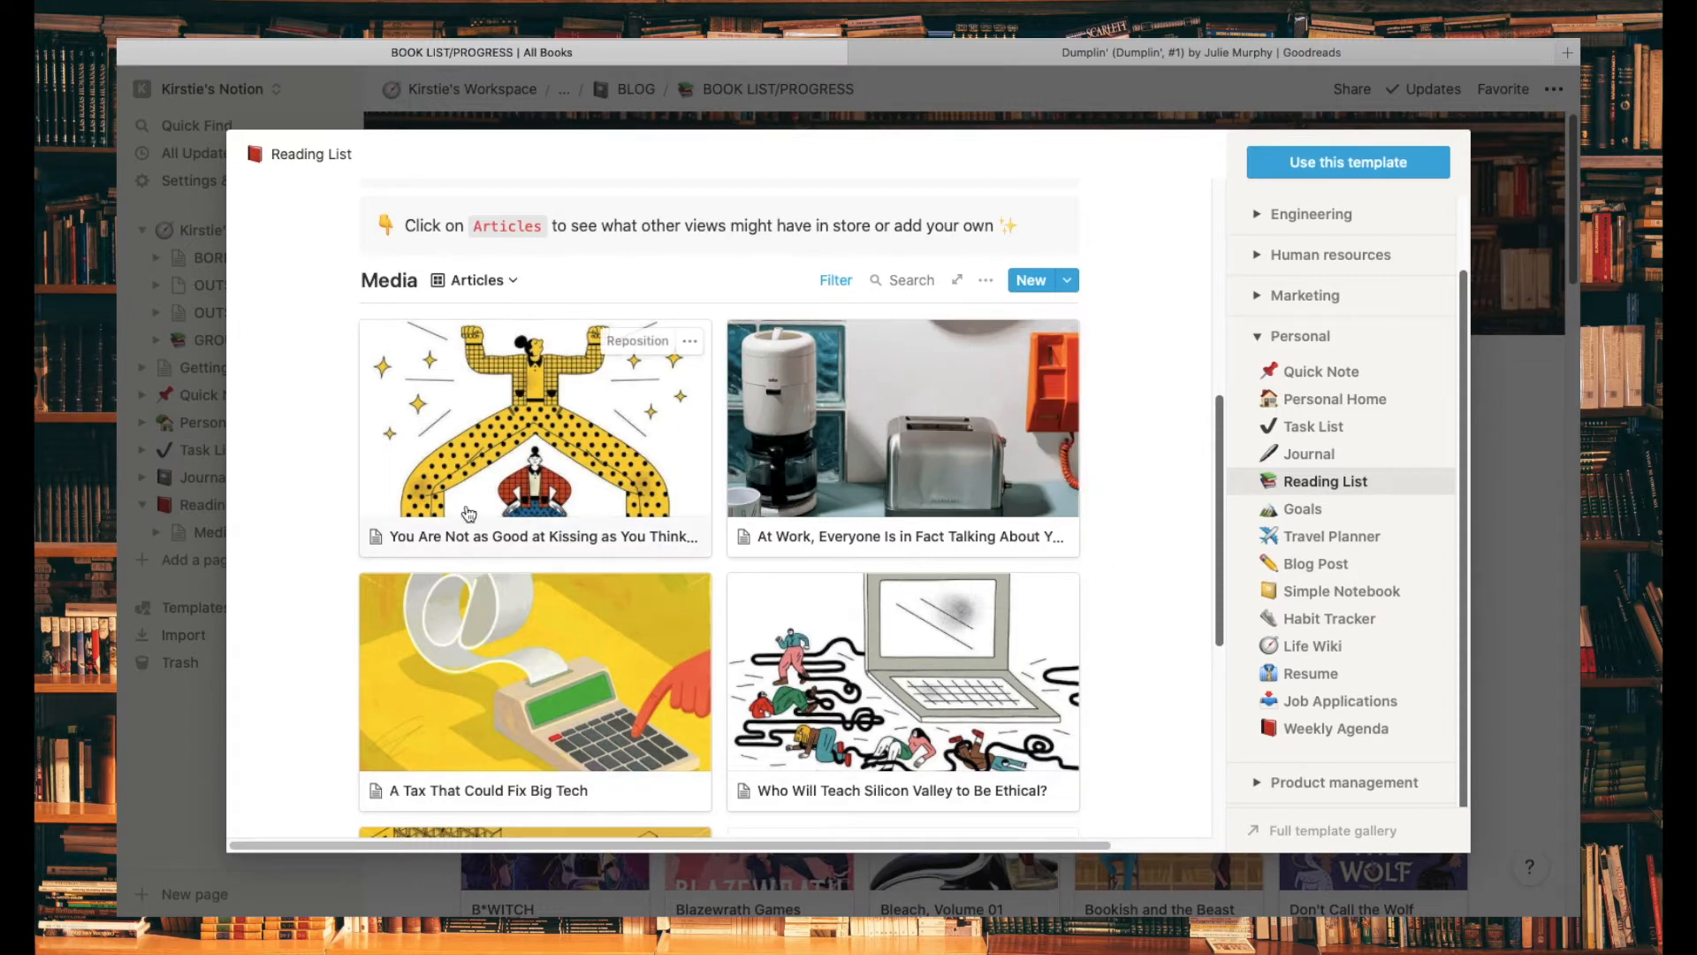
click(506, 281)
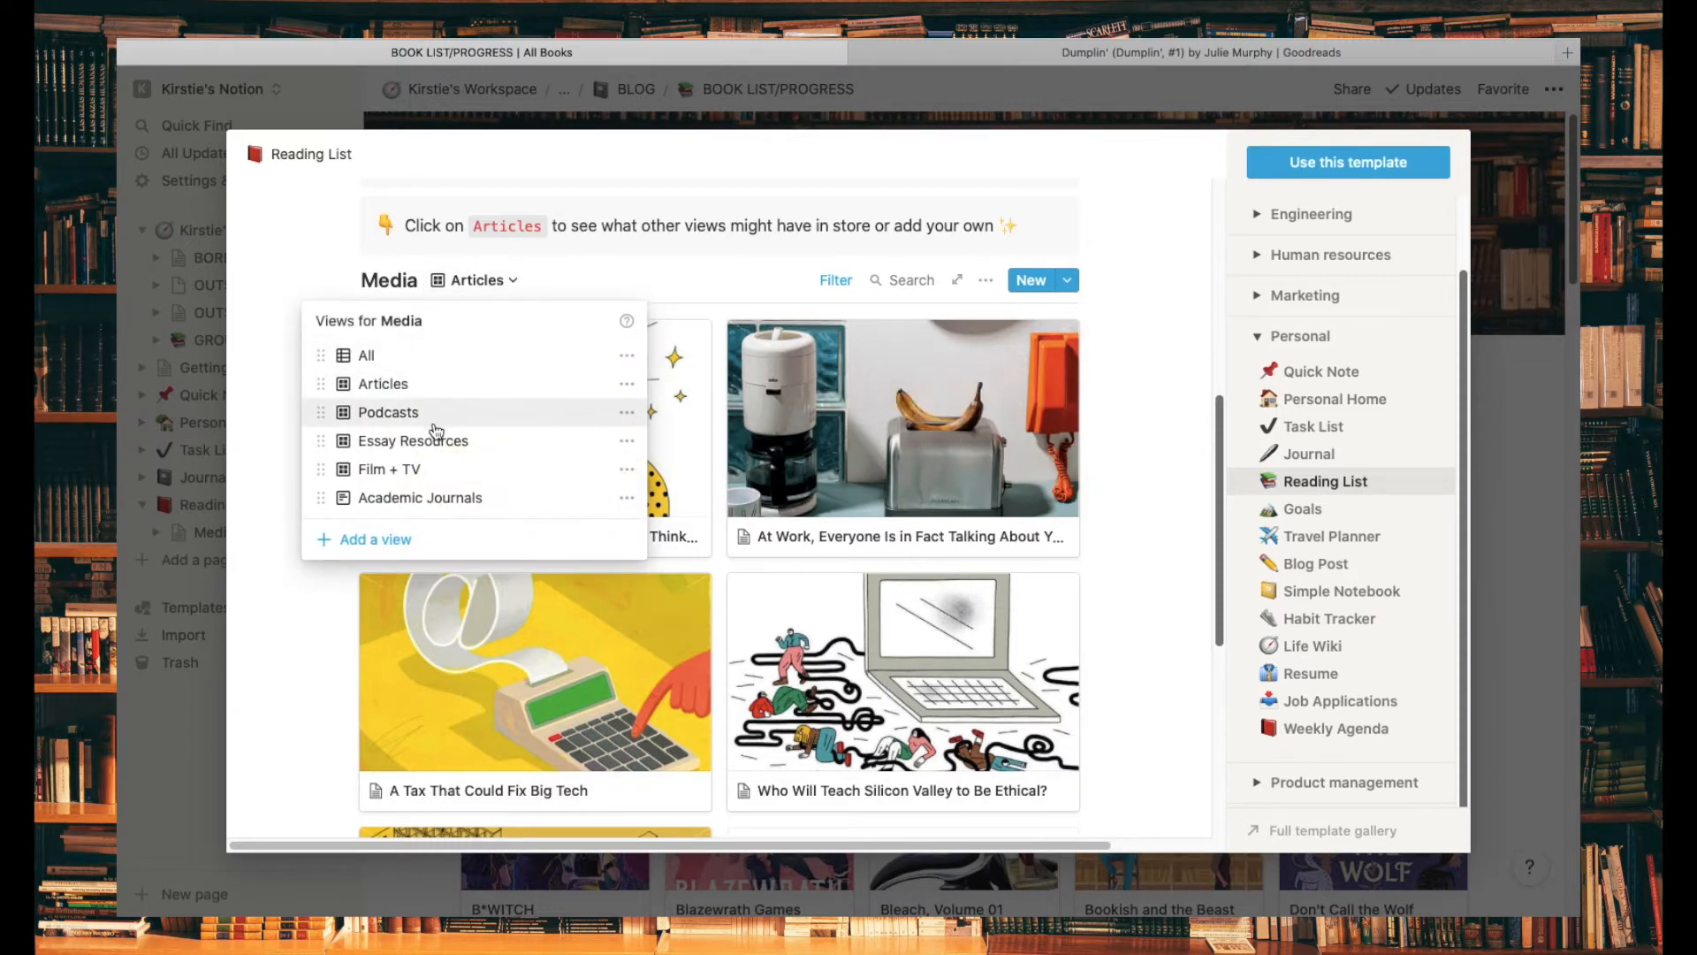
click(434, 419)
click(478, 281)
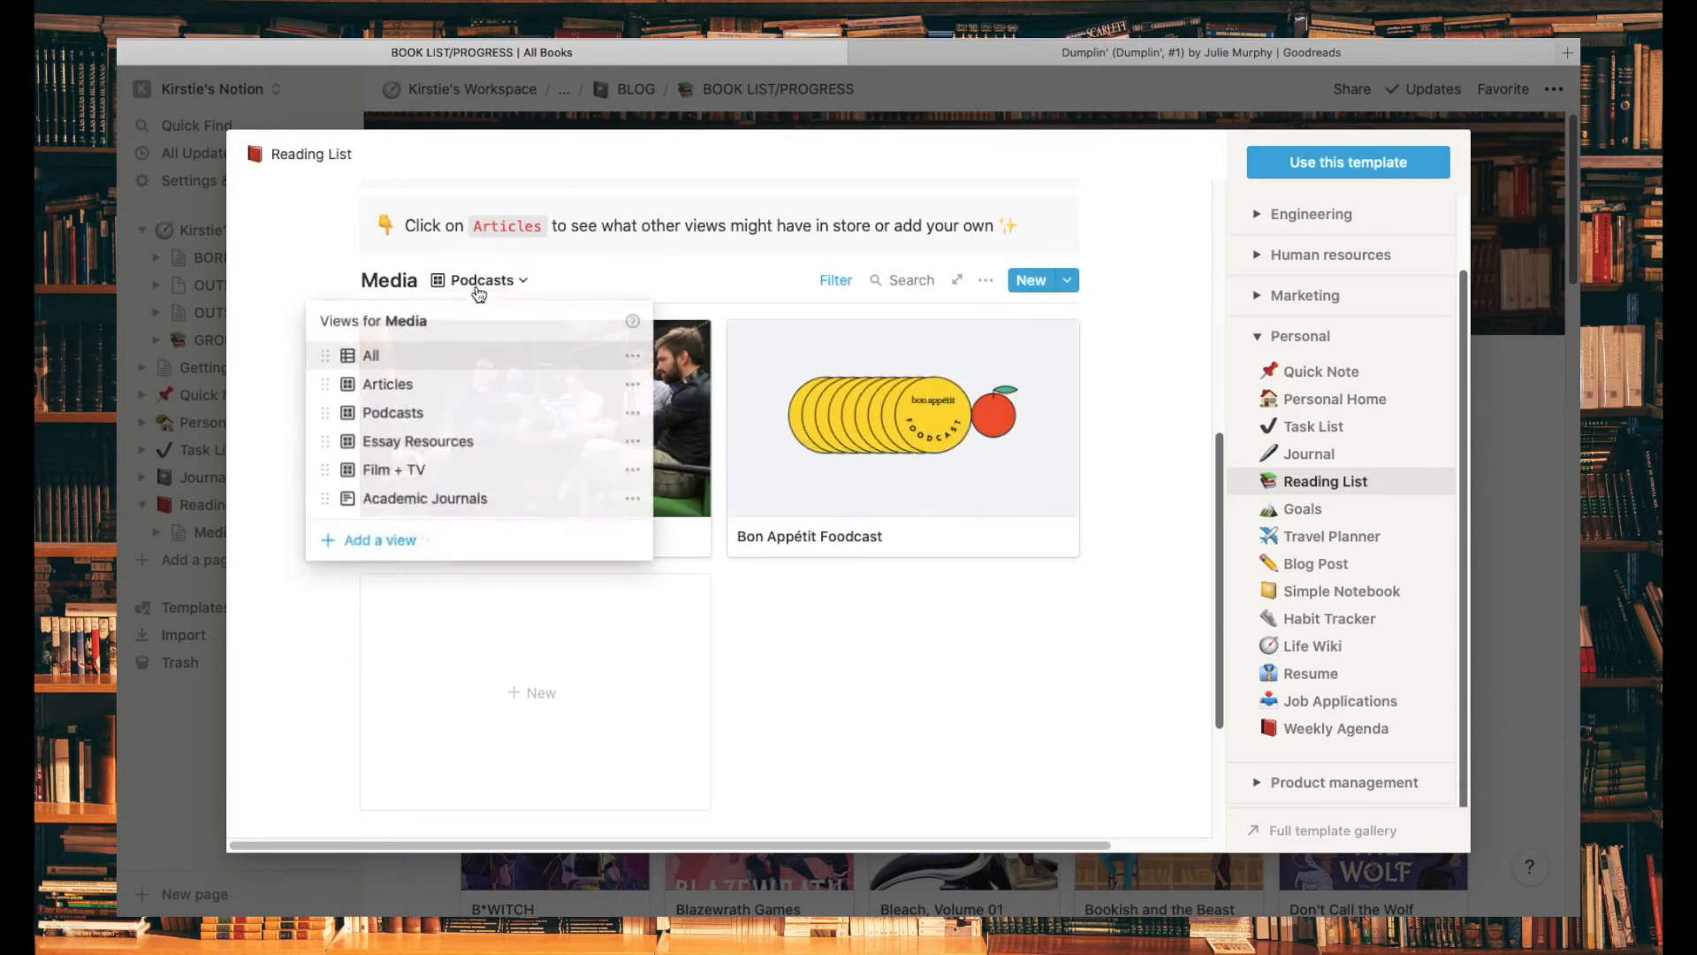
click(442, 470)
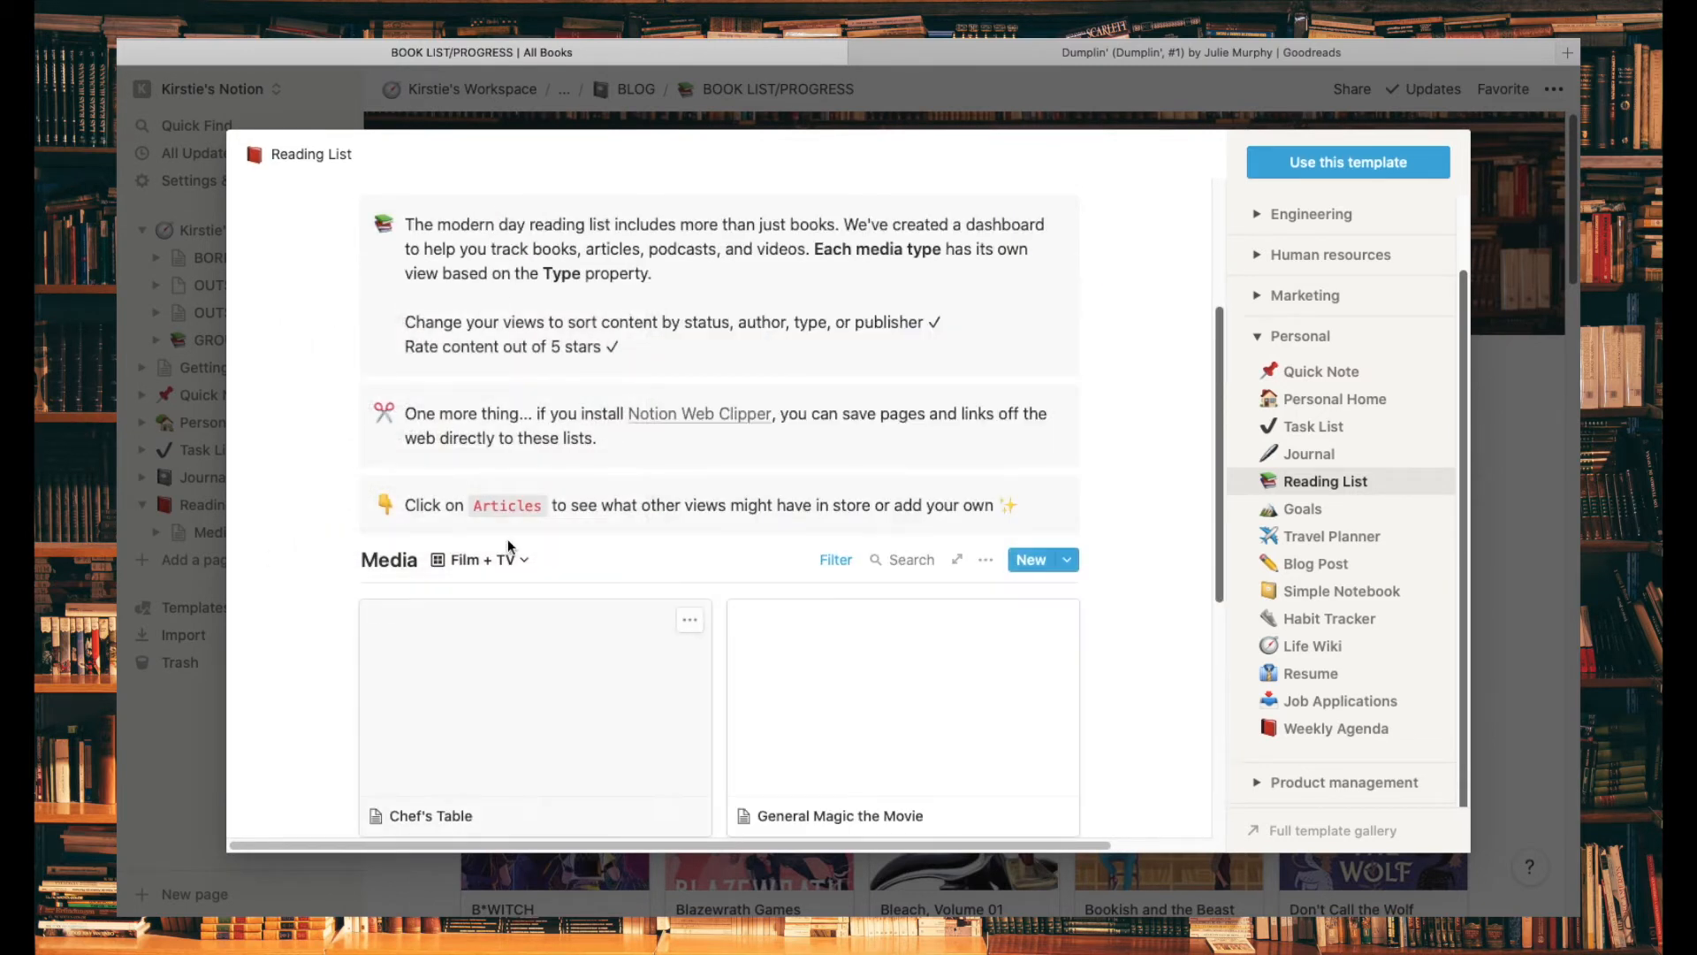
drag(1221, 459, 1208, 628)
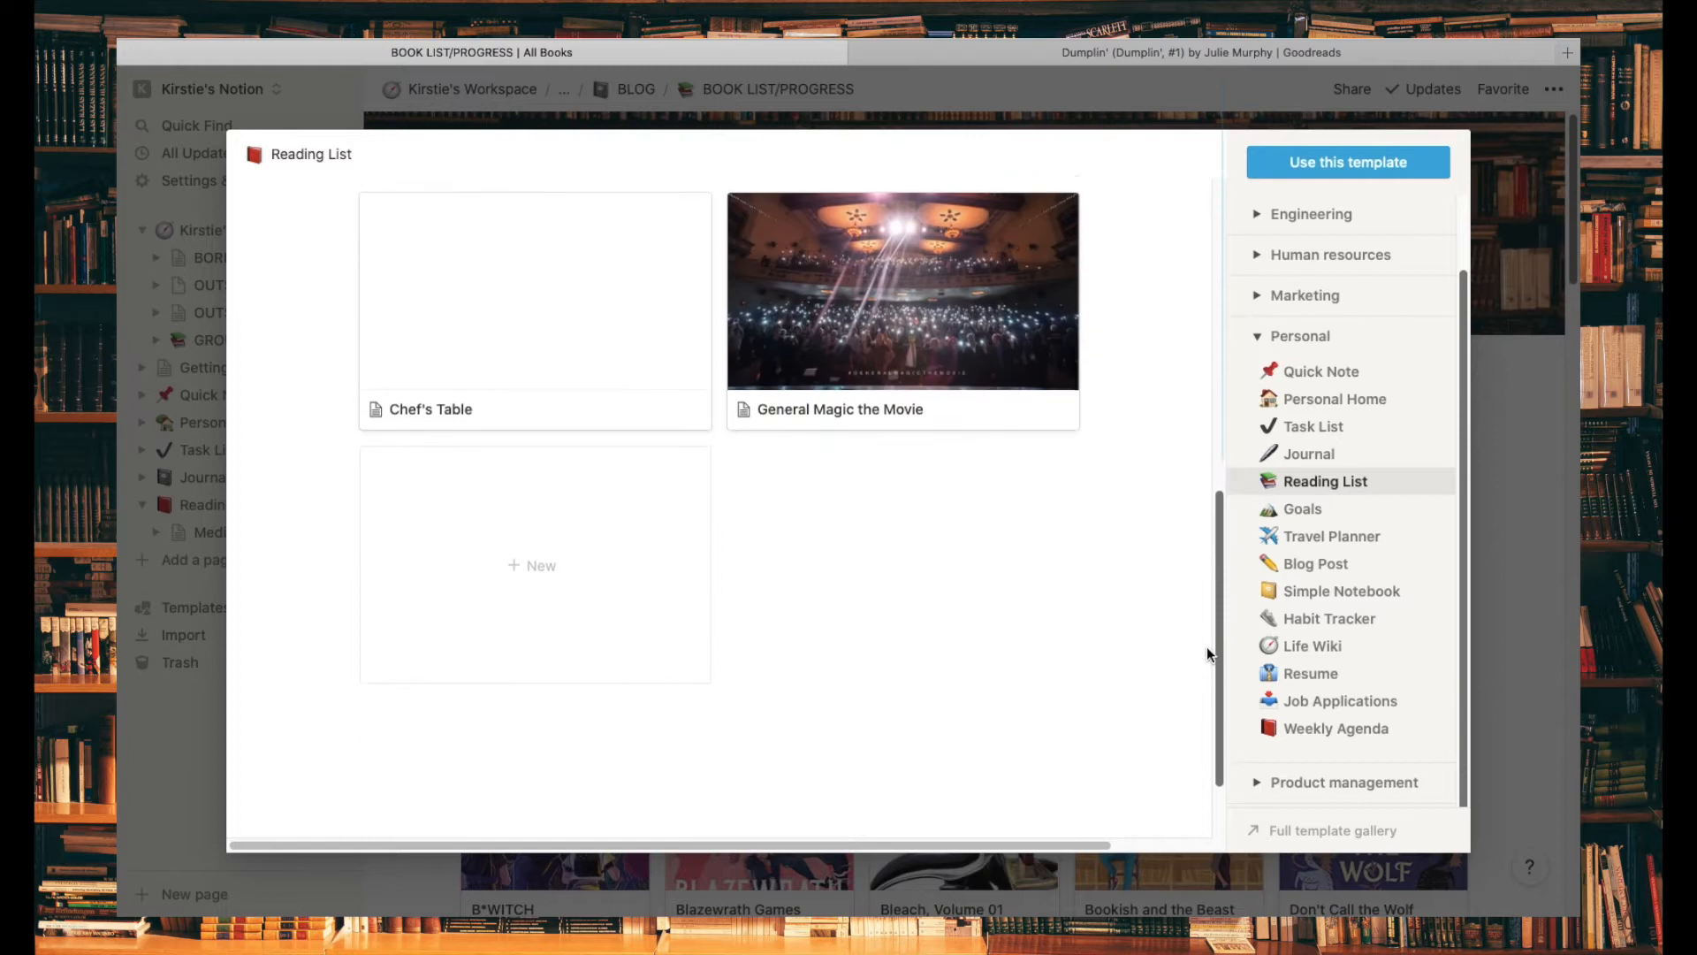
drag(1218, 566, 1223, 481)
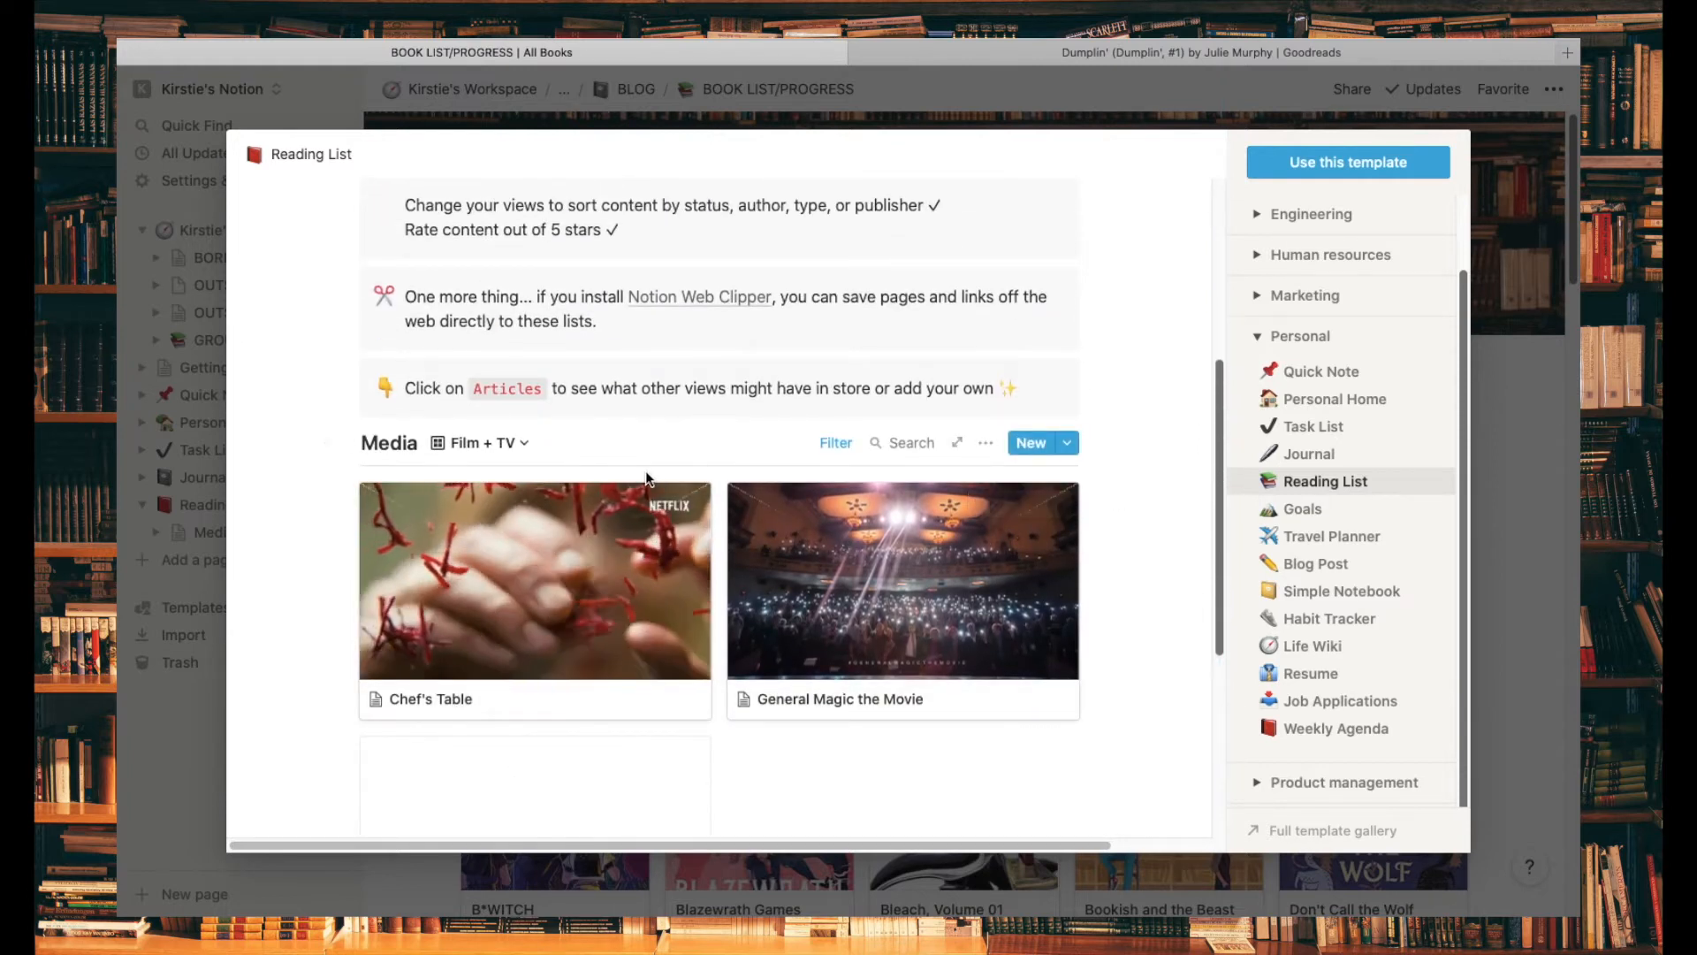
Step: Return the template's Media table to the All view and close the template gallery
click(523, 445)
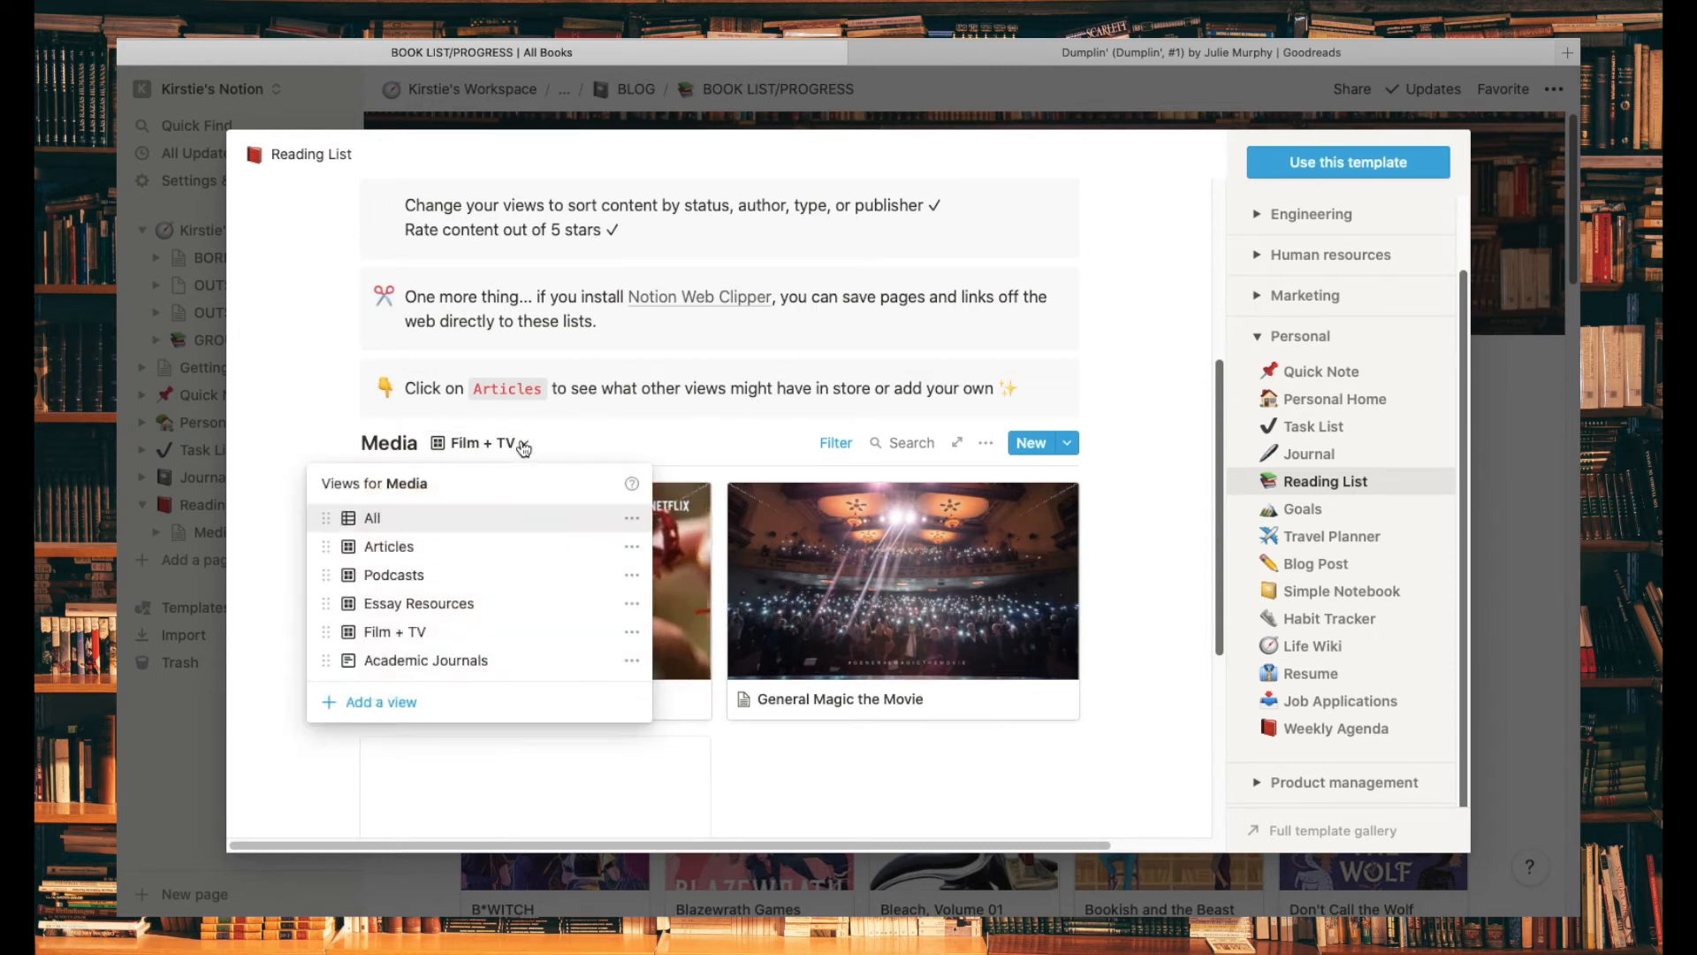
click(372, 522)
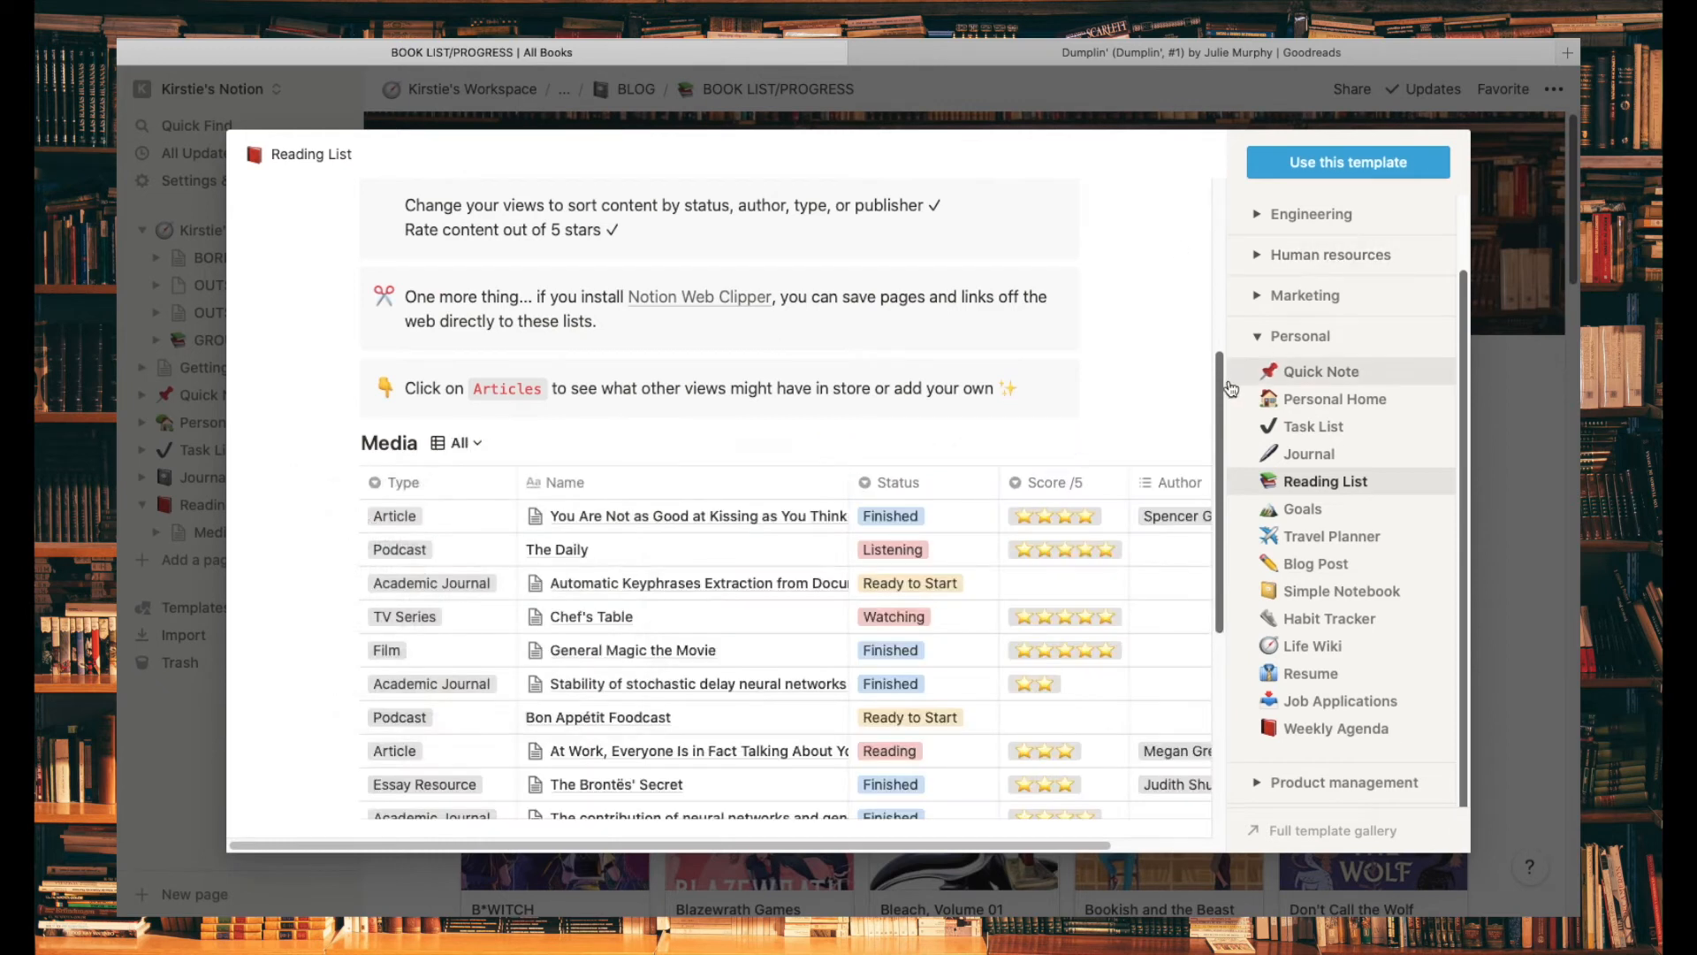
drag(1218, 380, 1218, 221)
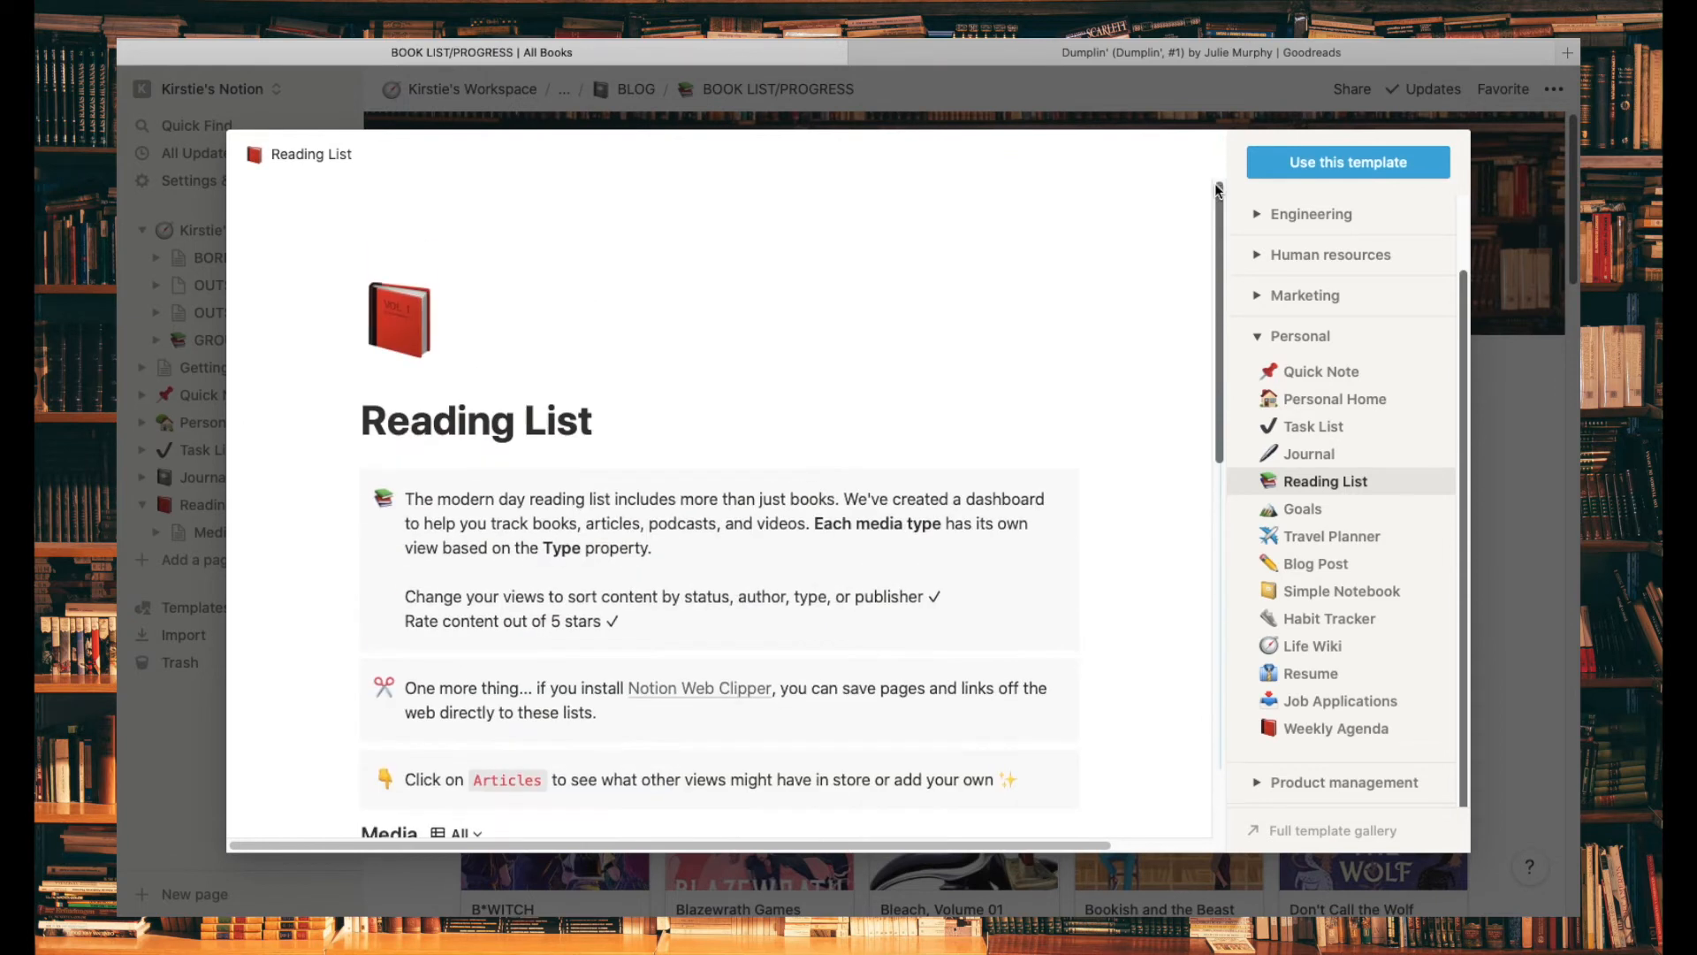
click(1510, 479)
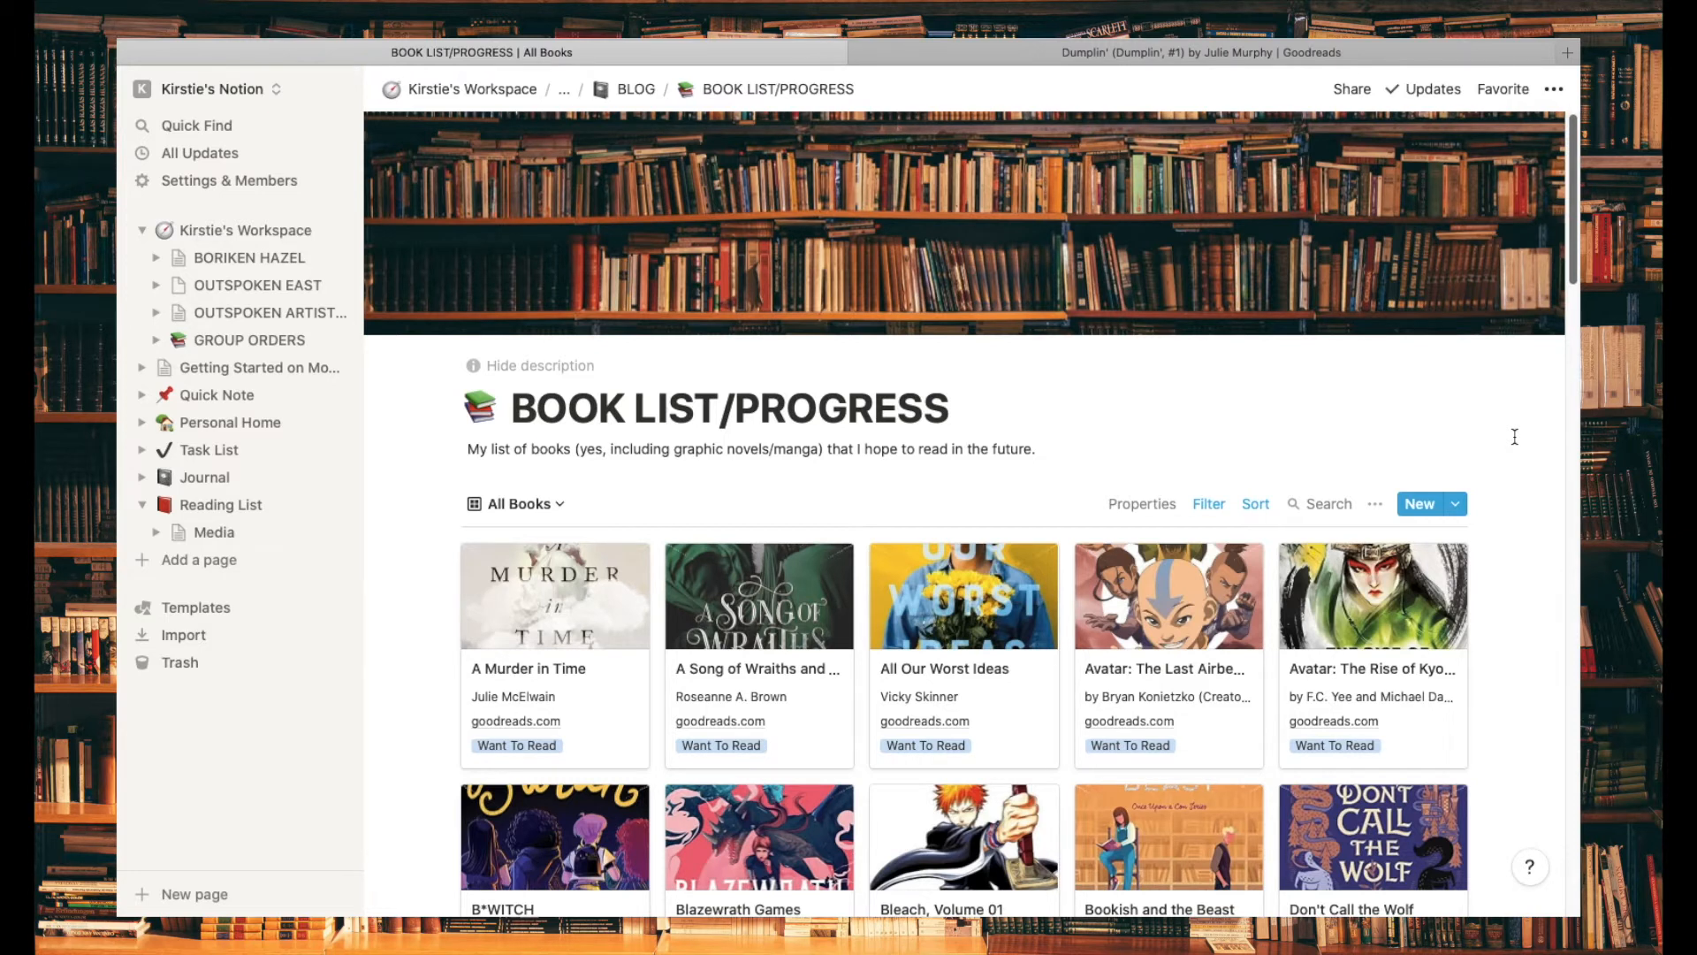
Step: Add a cover image to the BOOK LIST/PROGRESS page
scroll(1503, 431, down, 3)
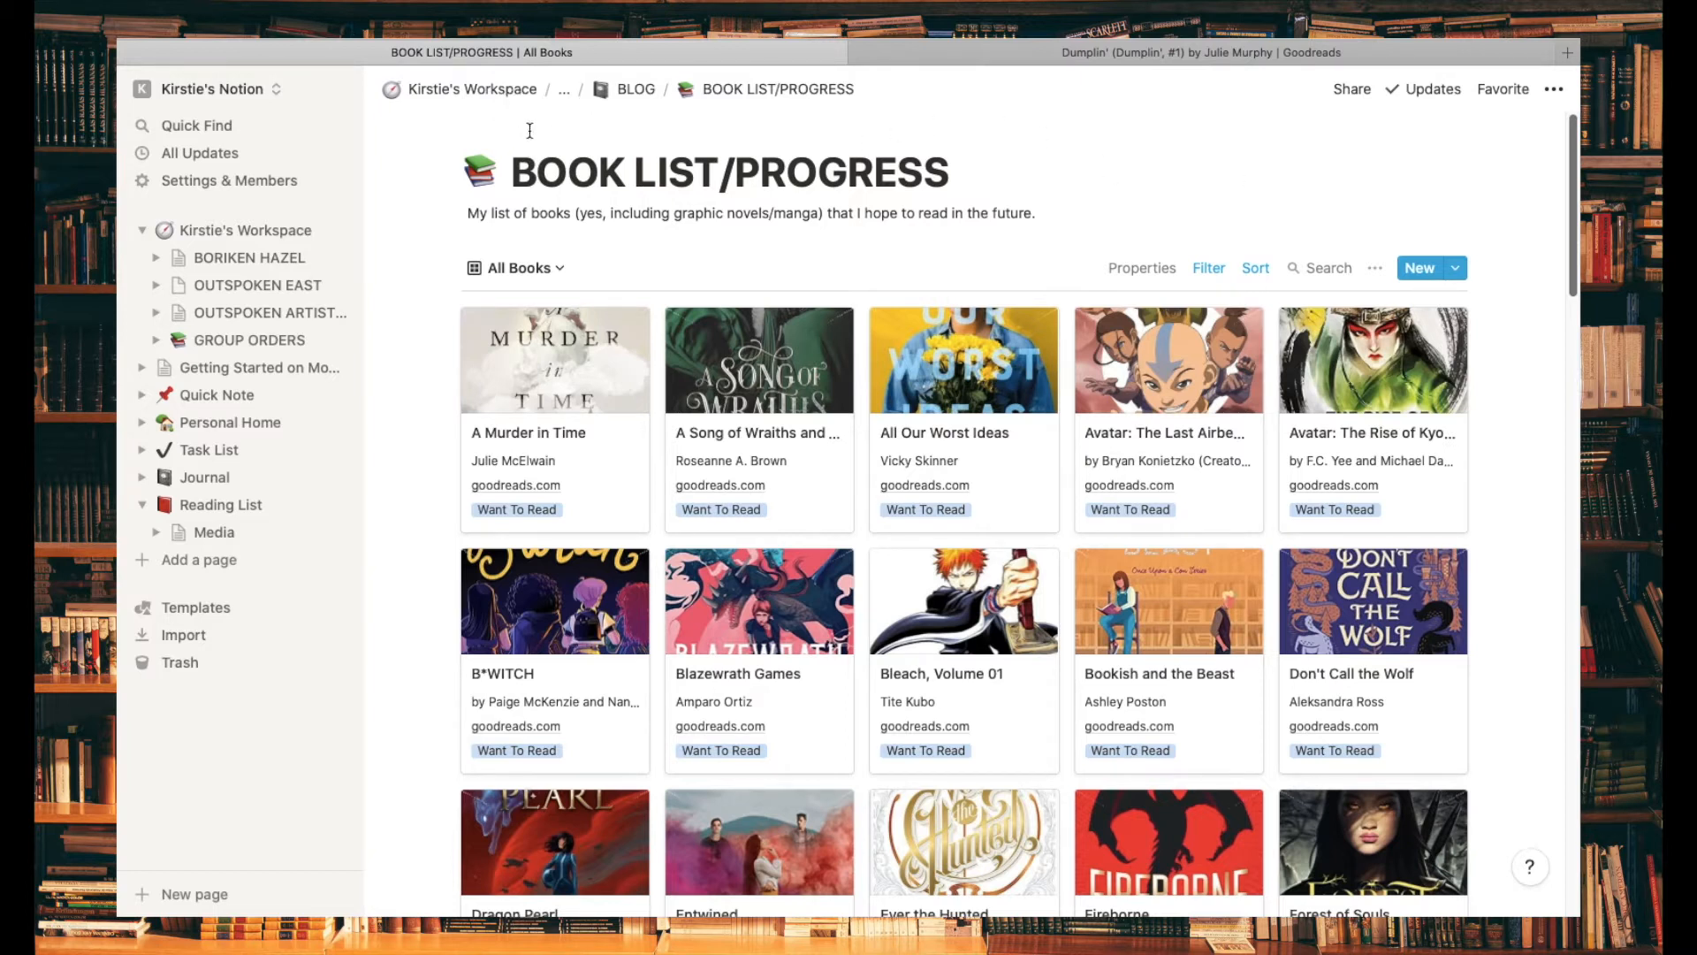
mouse_move(529, 134)
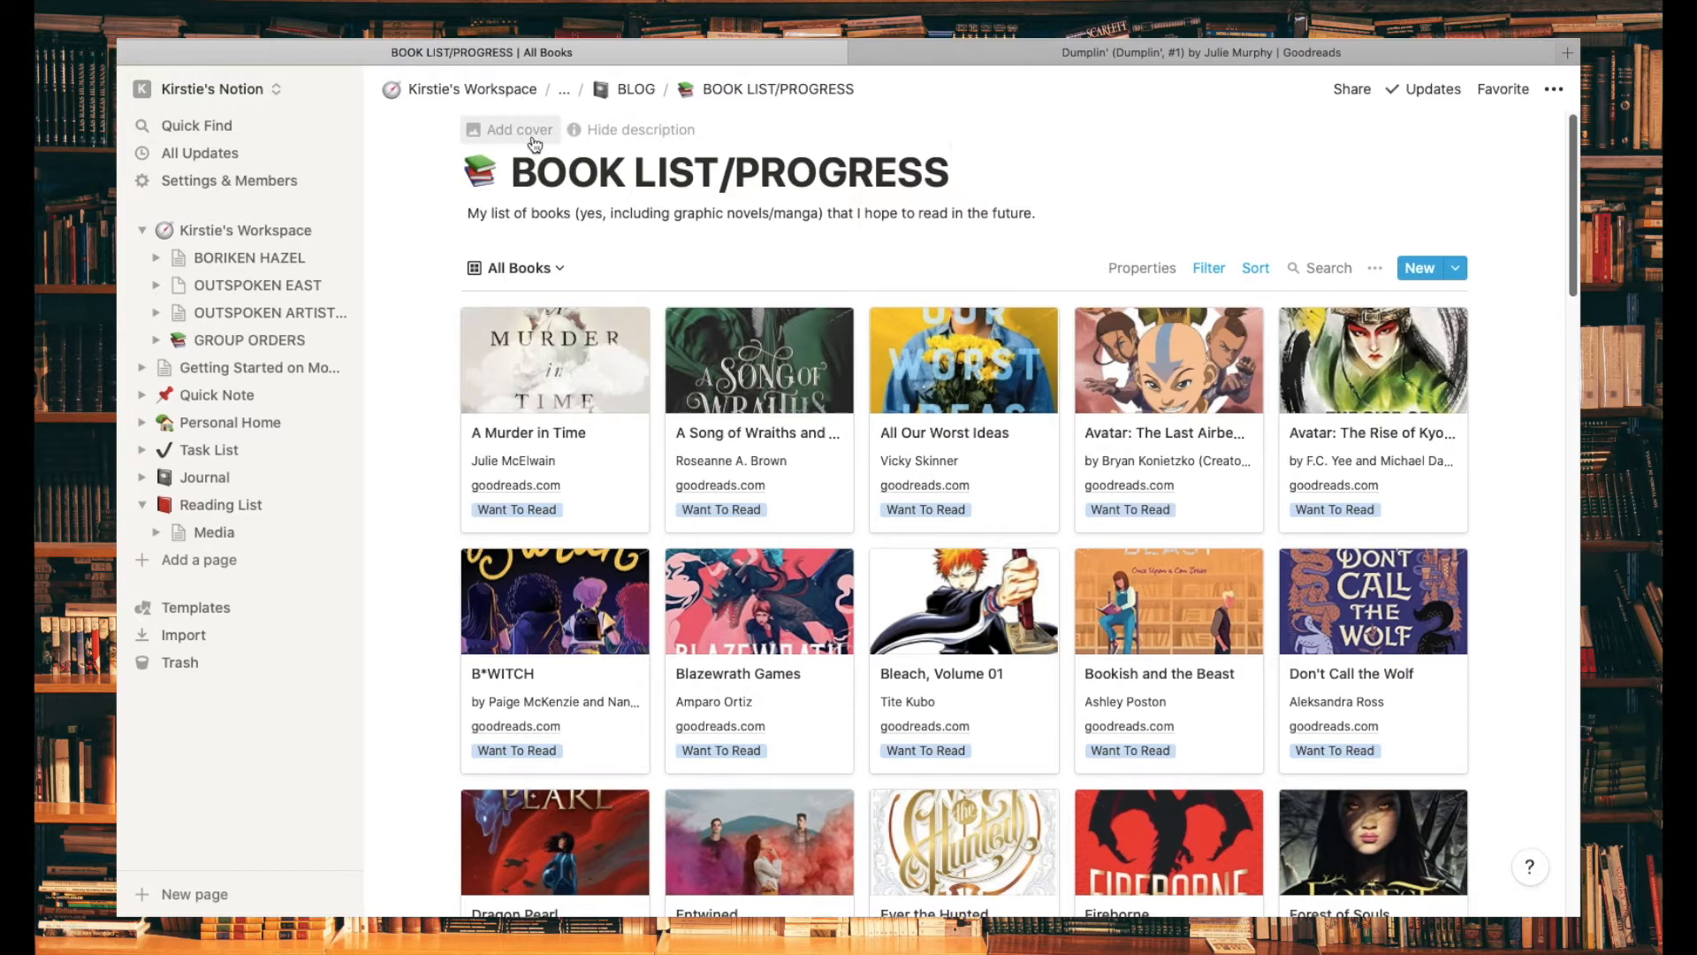
click(520, 130)
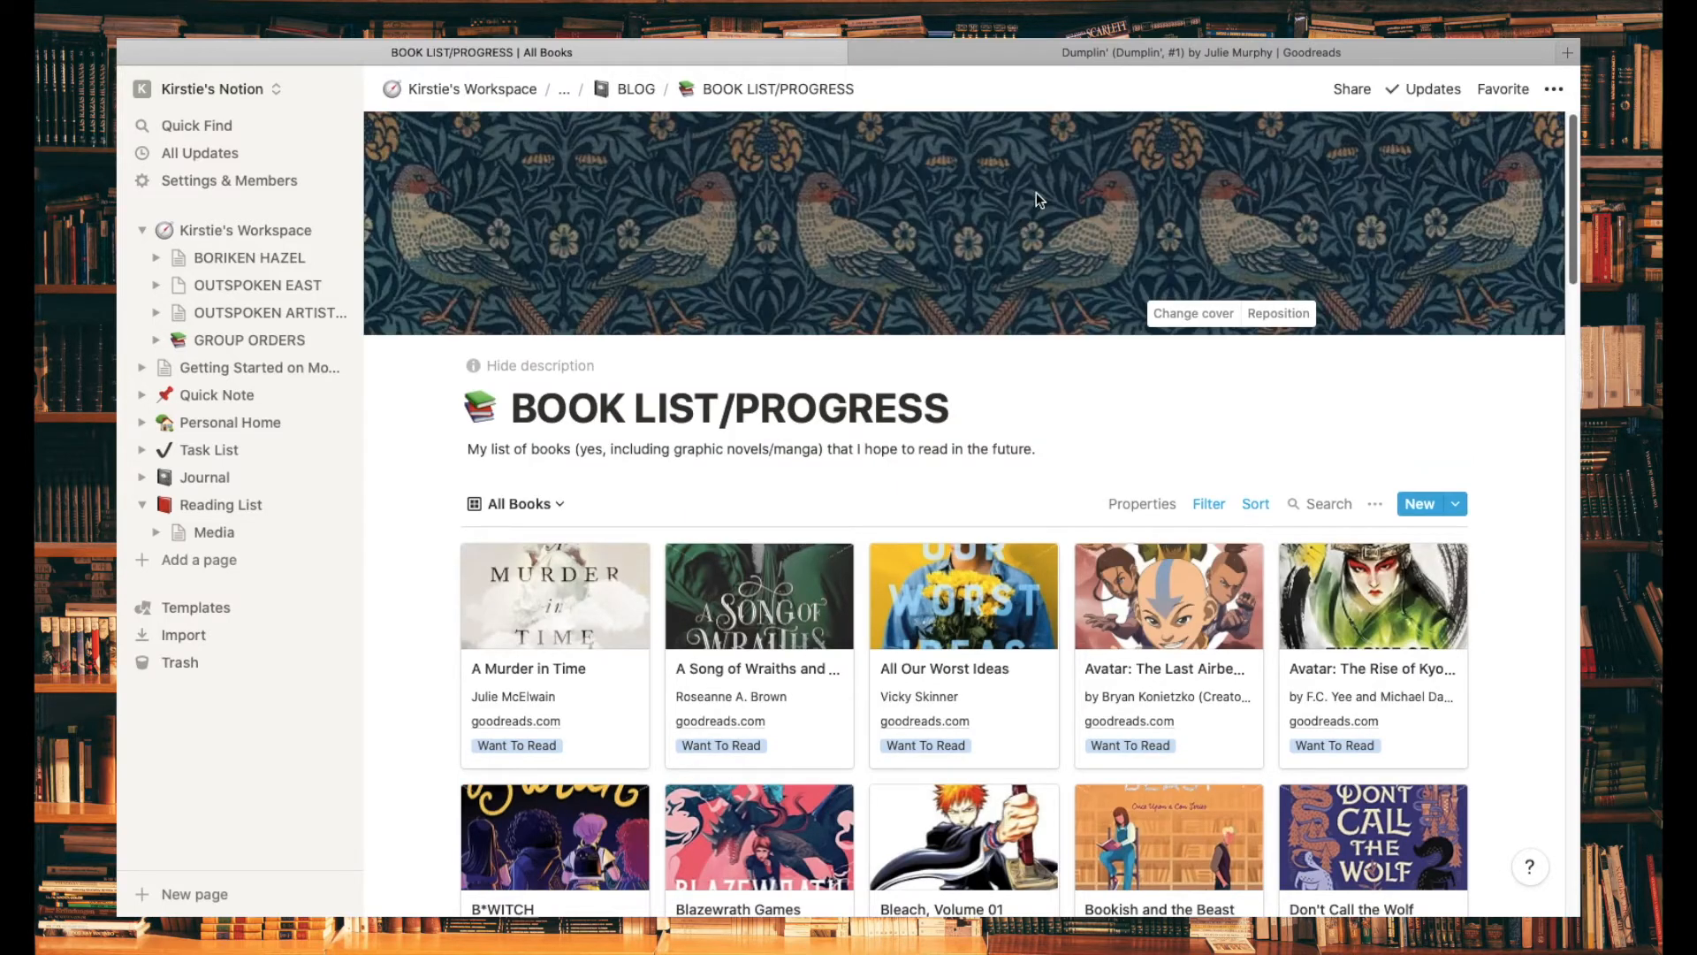
Step: Open the cover change options and examine the Gallery, Upload and Link image sources
click(1186, 324)
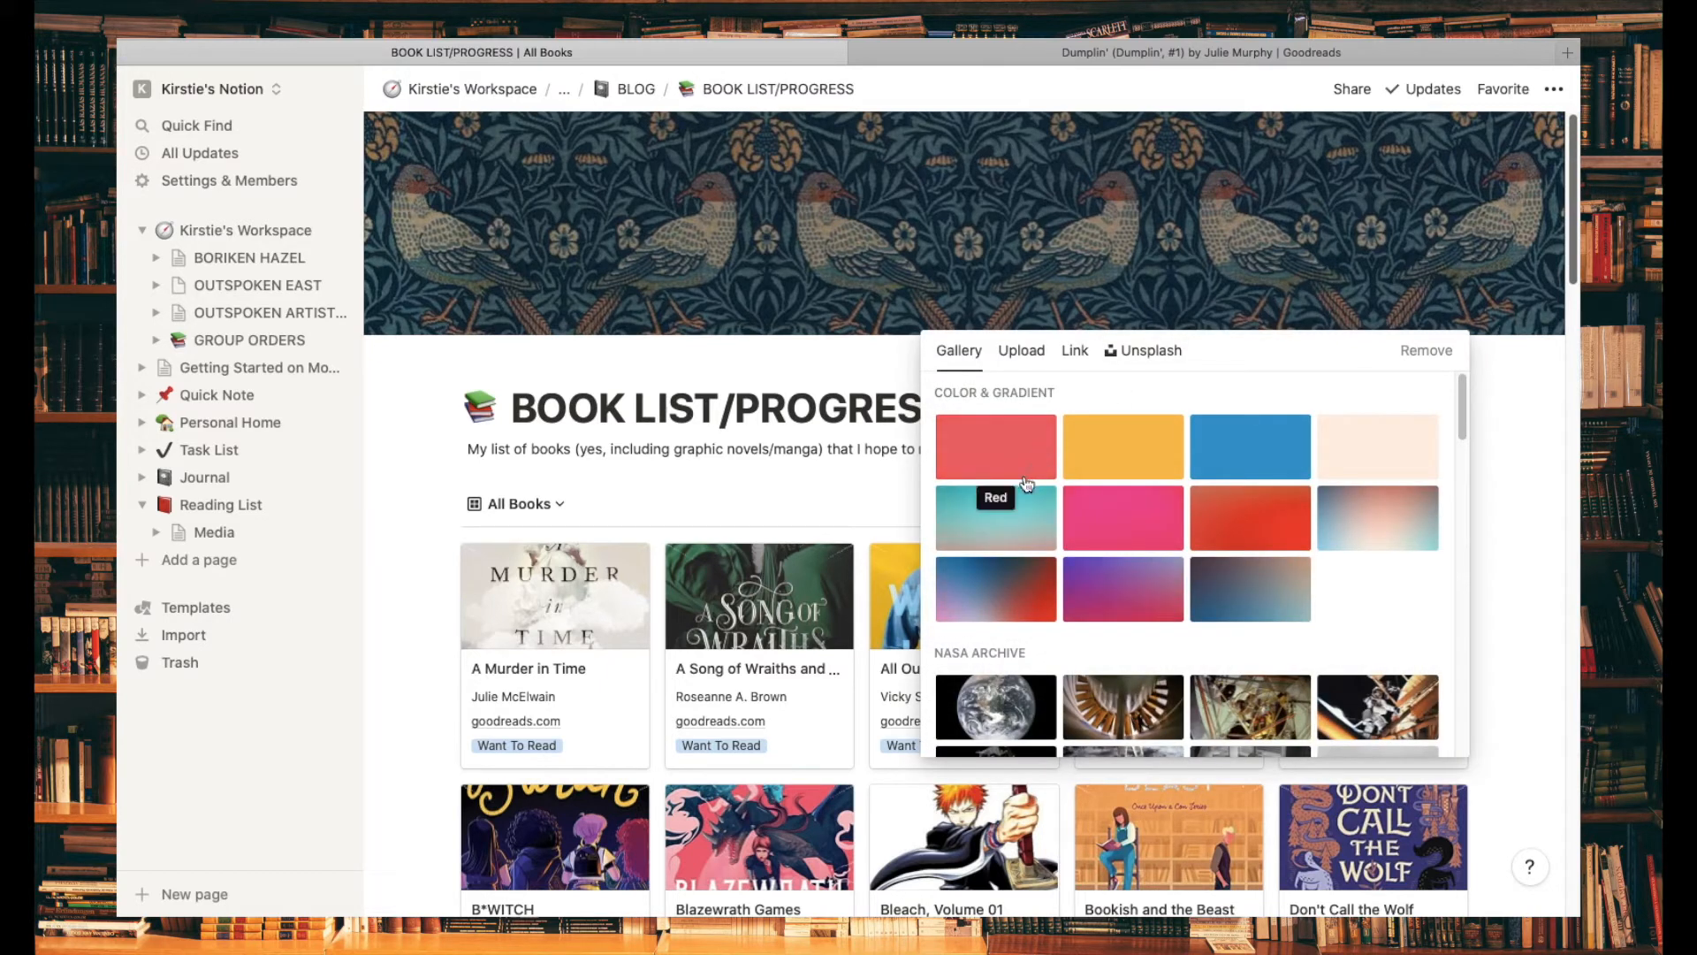
scroll(1050, 492, down, 3)
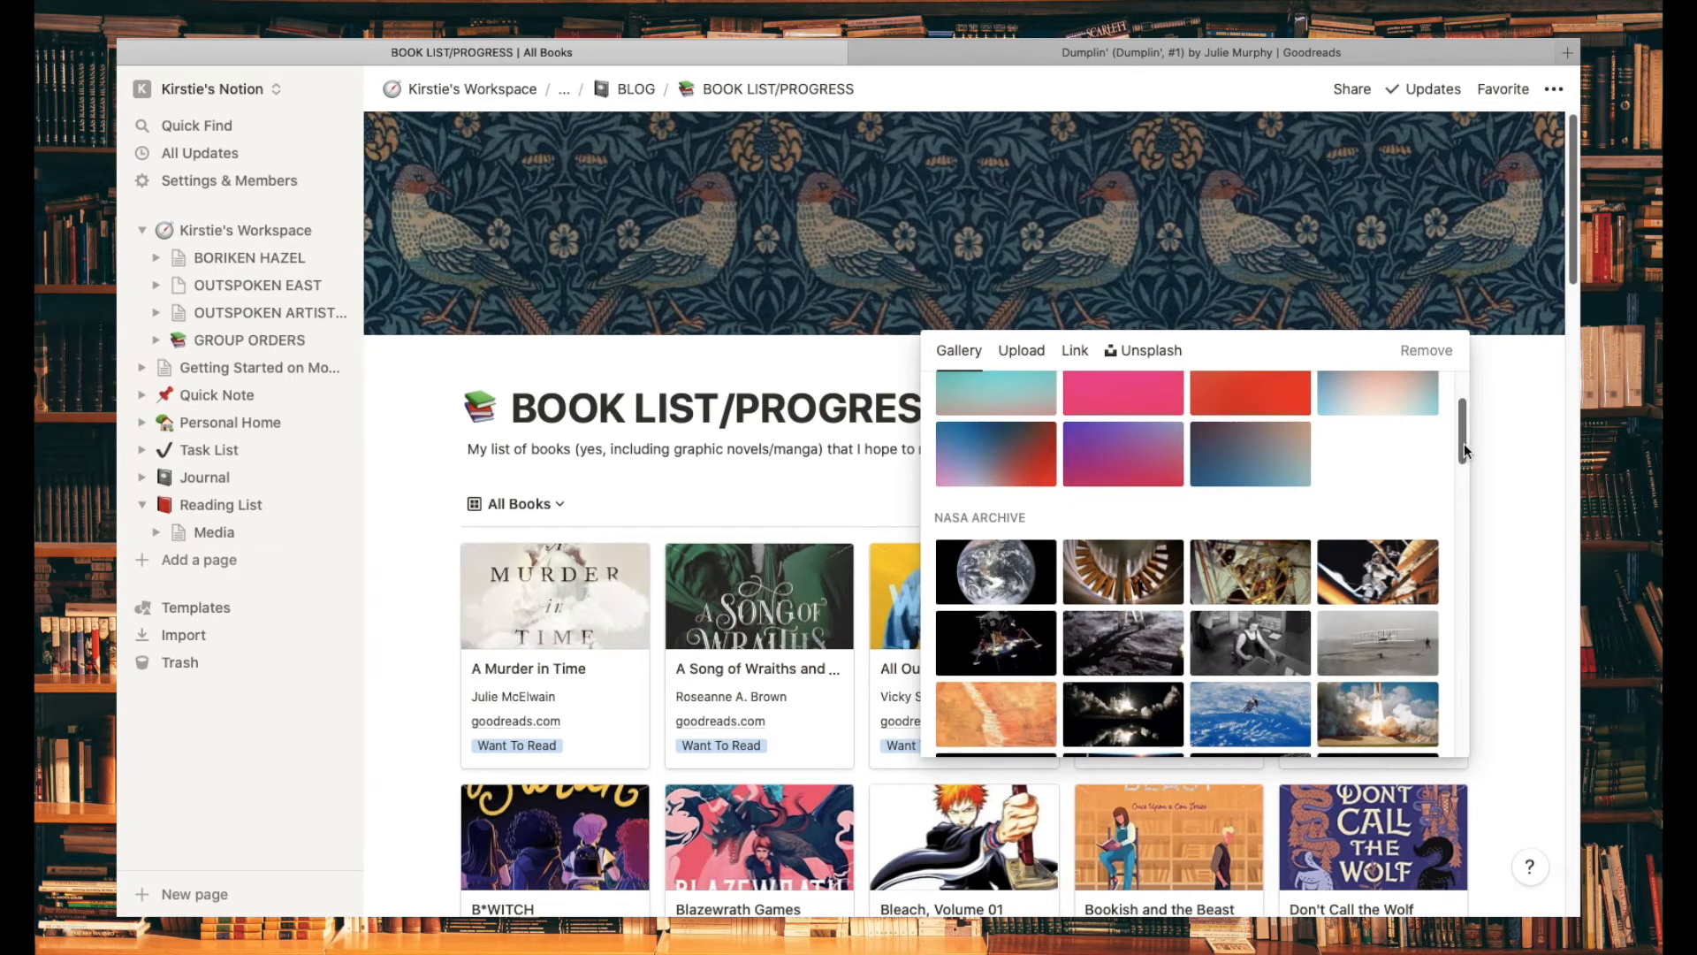
drag(1463, 445, 1462, 486)
mouse_move(1461, 521)
mouse_down()
mouse_move(1456, 734)
mouse_move(1441, 382)
mouse_up()
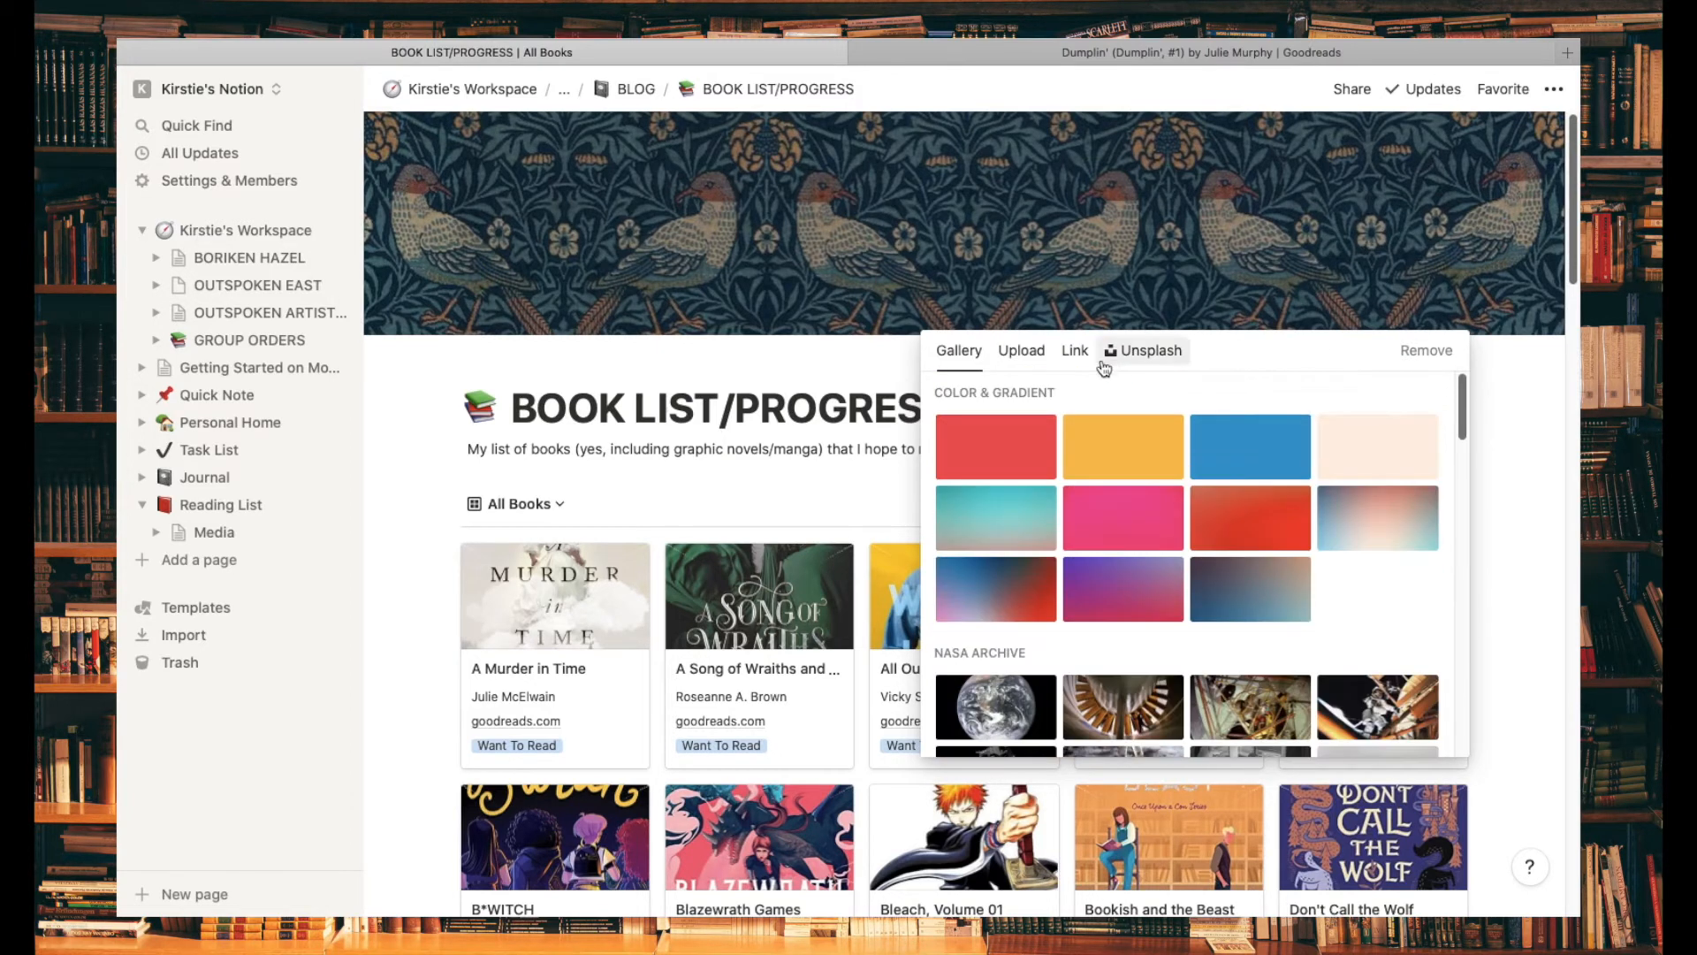
click(1021, 354)
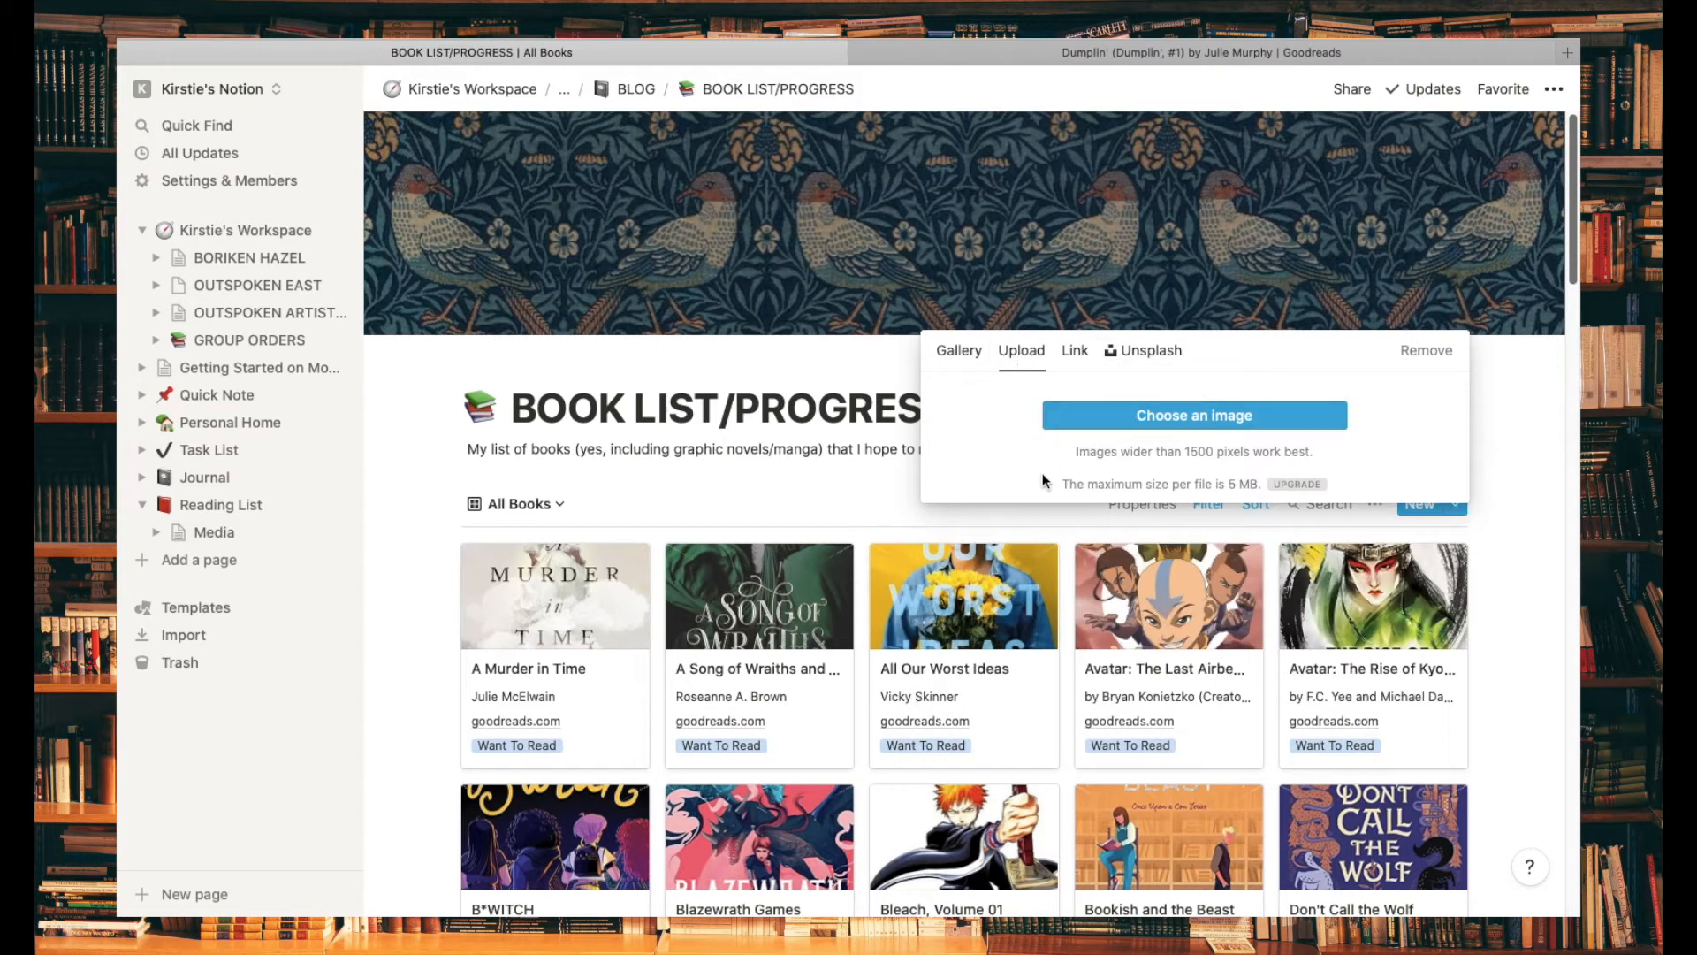
click(1075, 351)
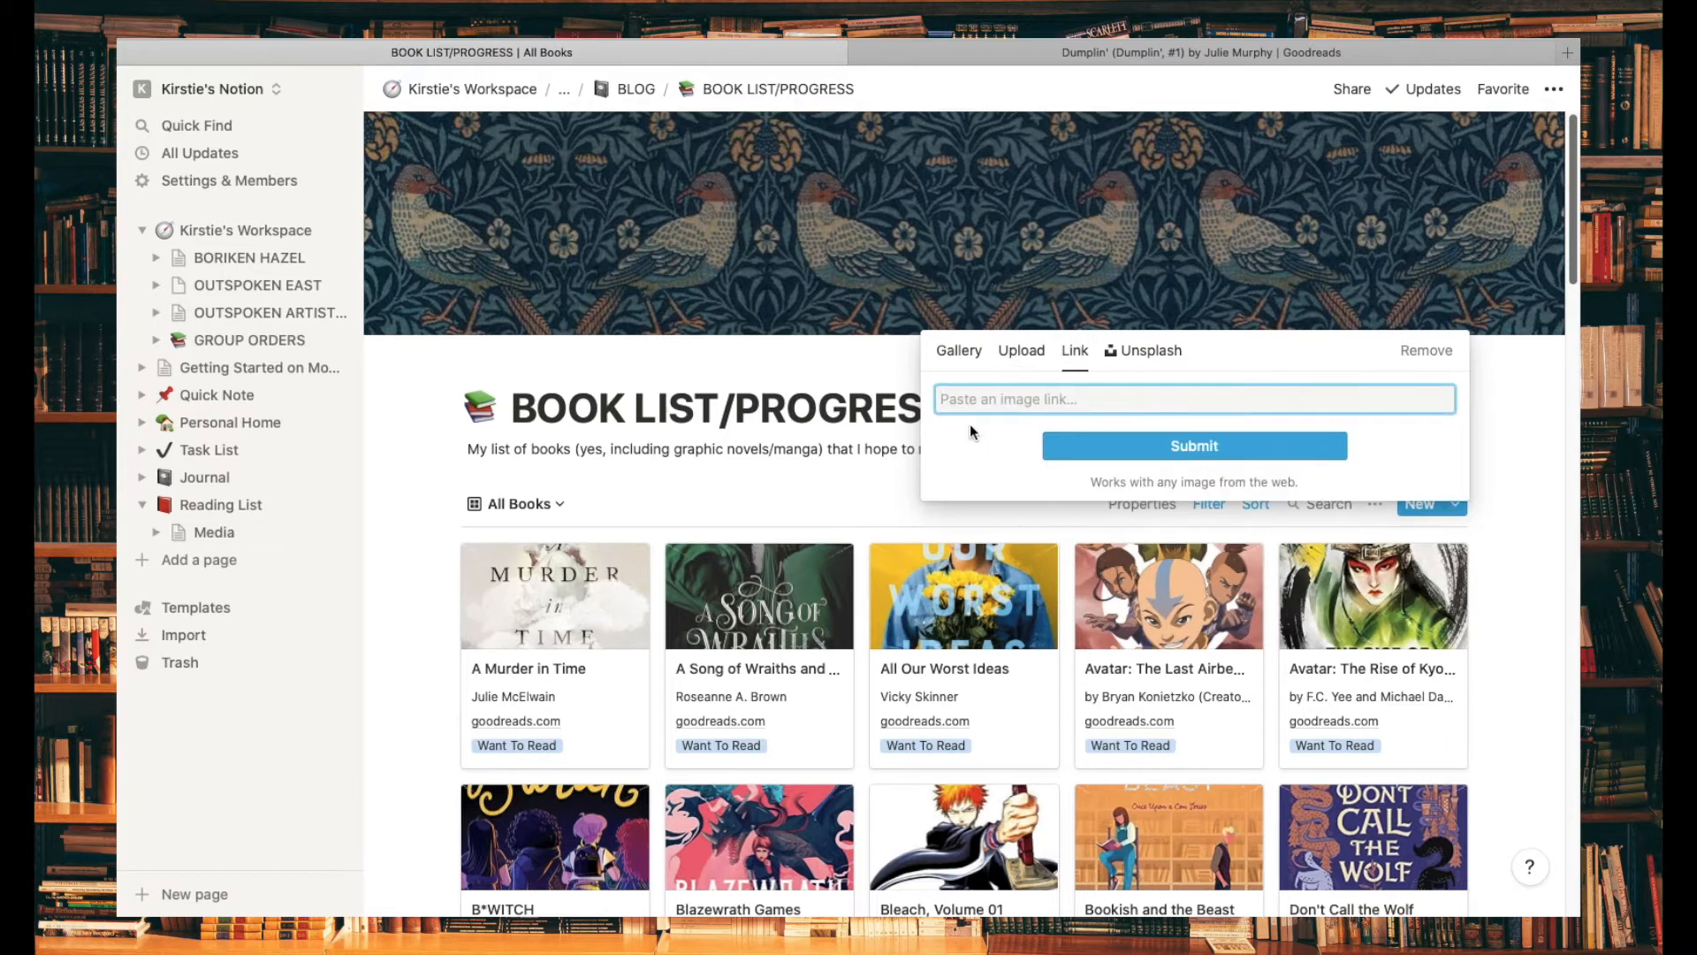
Step: Search Unsplash for "book" and set the photo of full library bookshelves as the page cover
click(1162, 354)
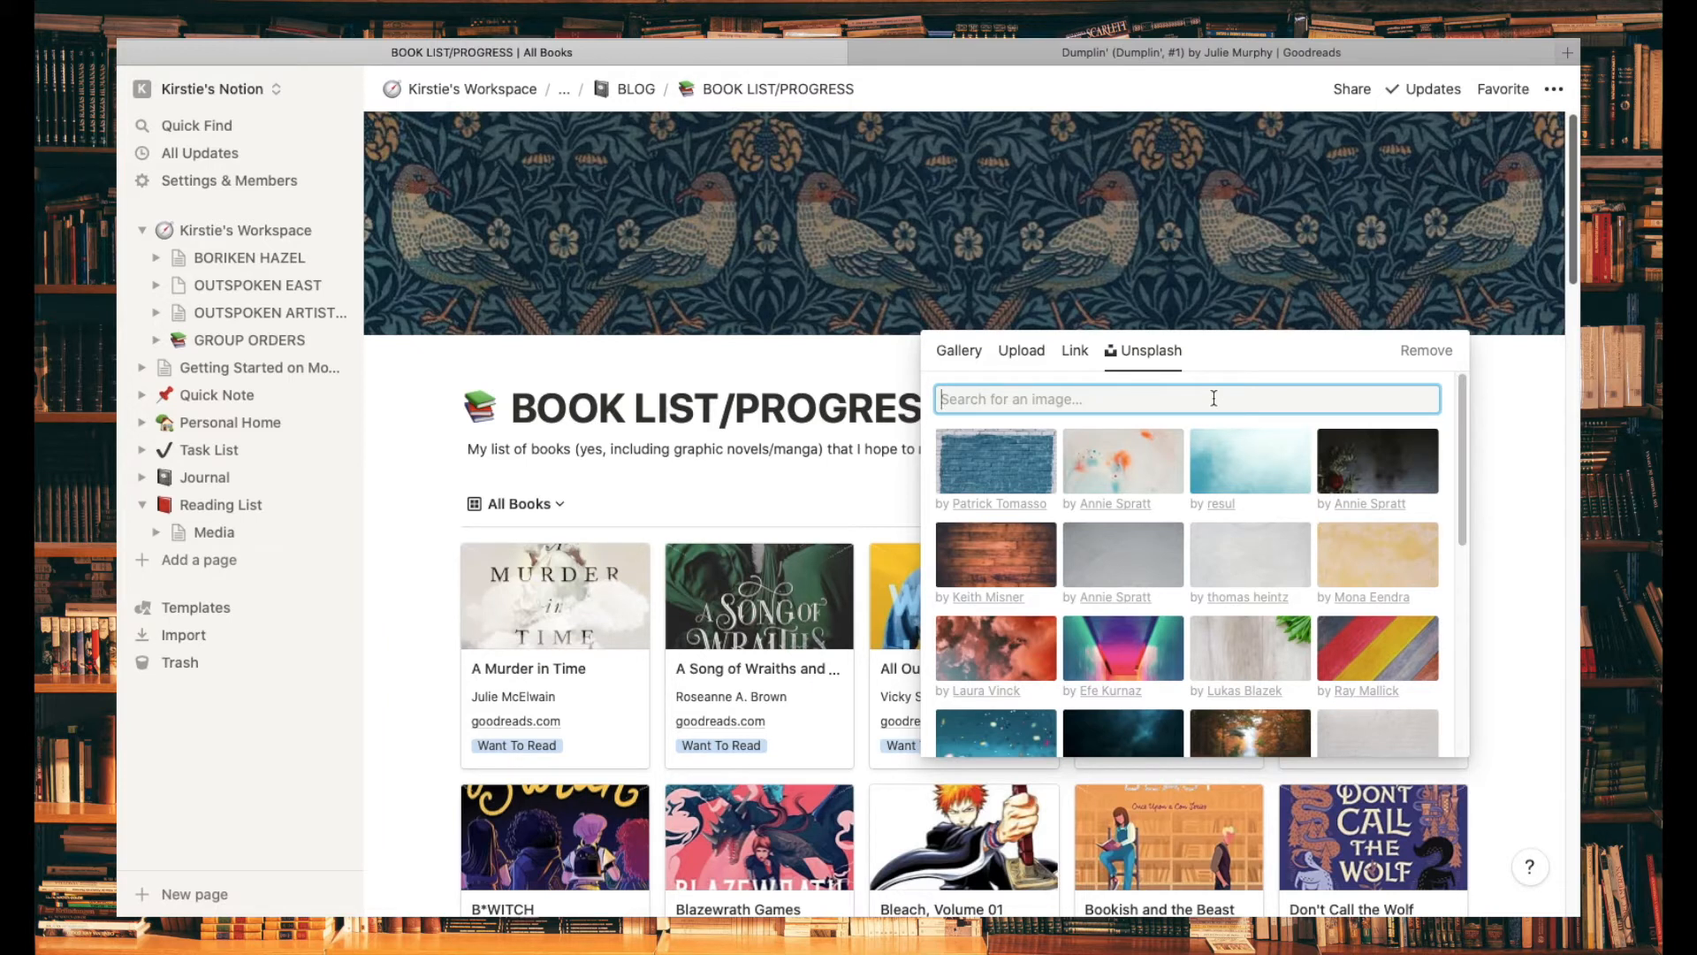
text(book)
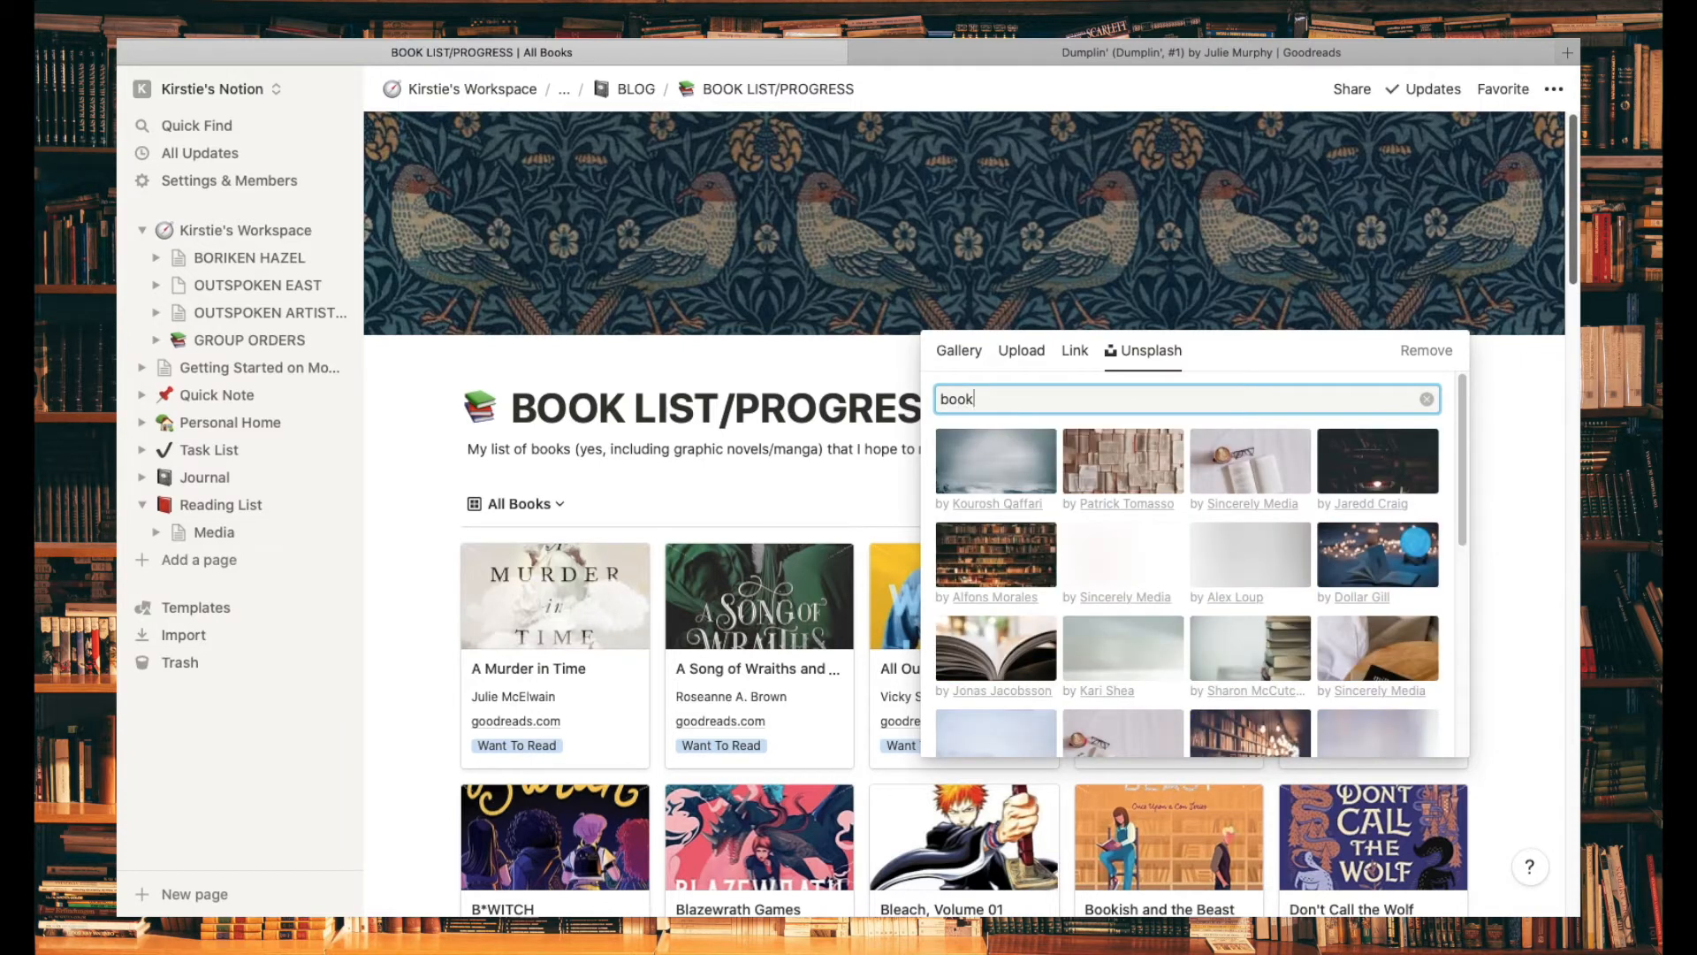
click(981, 562)
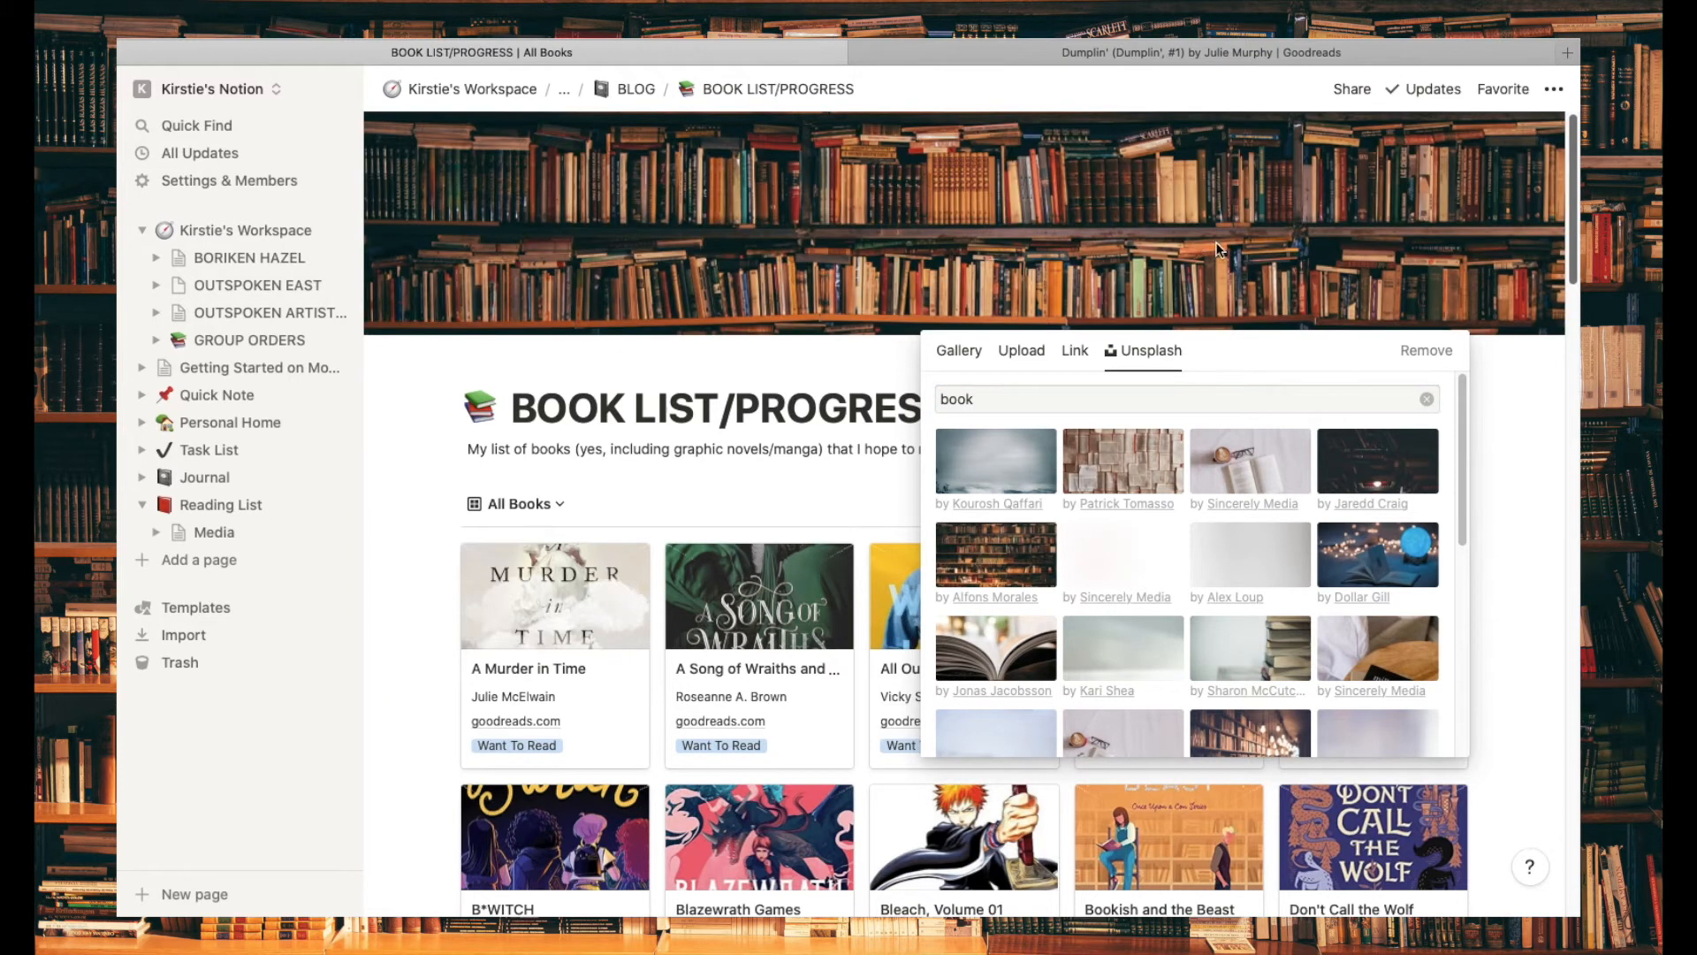
click(1521, 431)
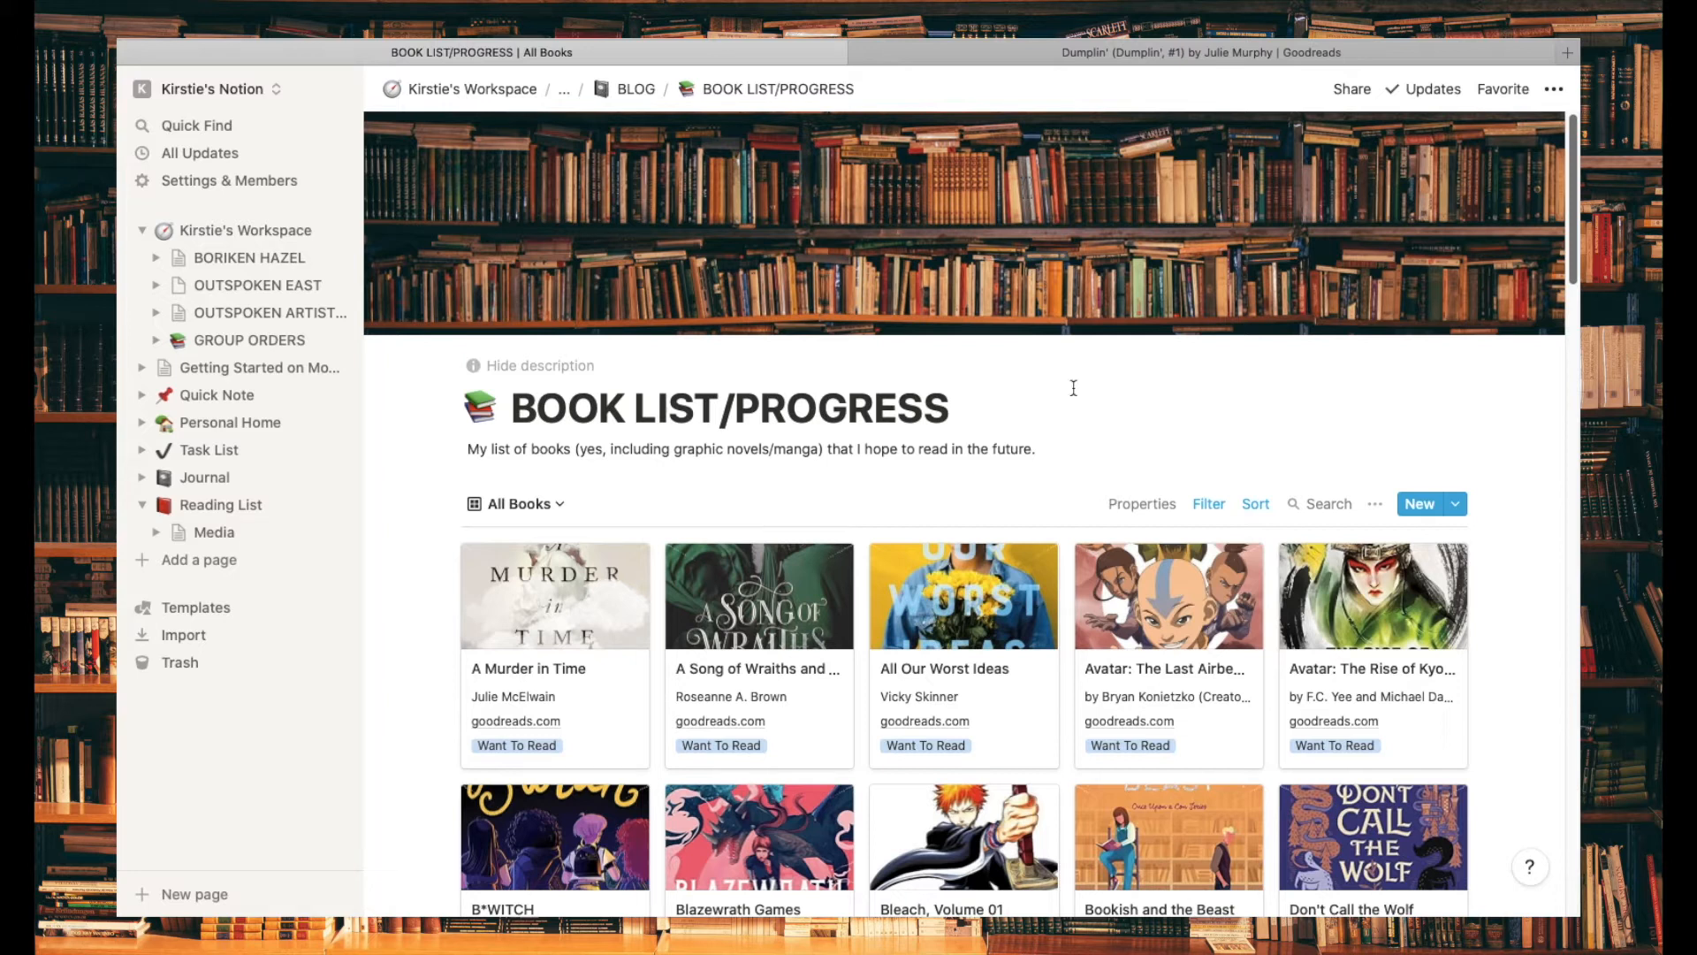
Step: Put the cover image into reposition mode and save its position
mouse_move(1161, 171)
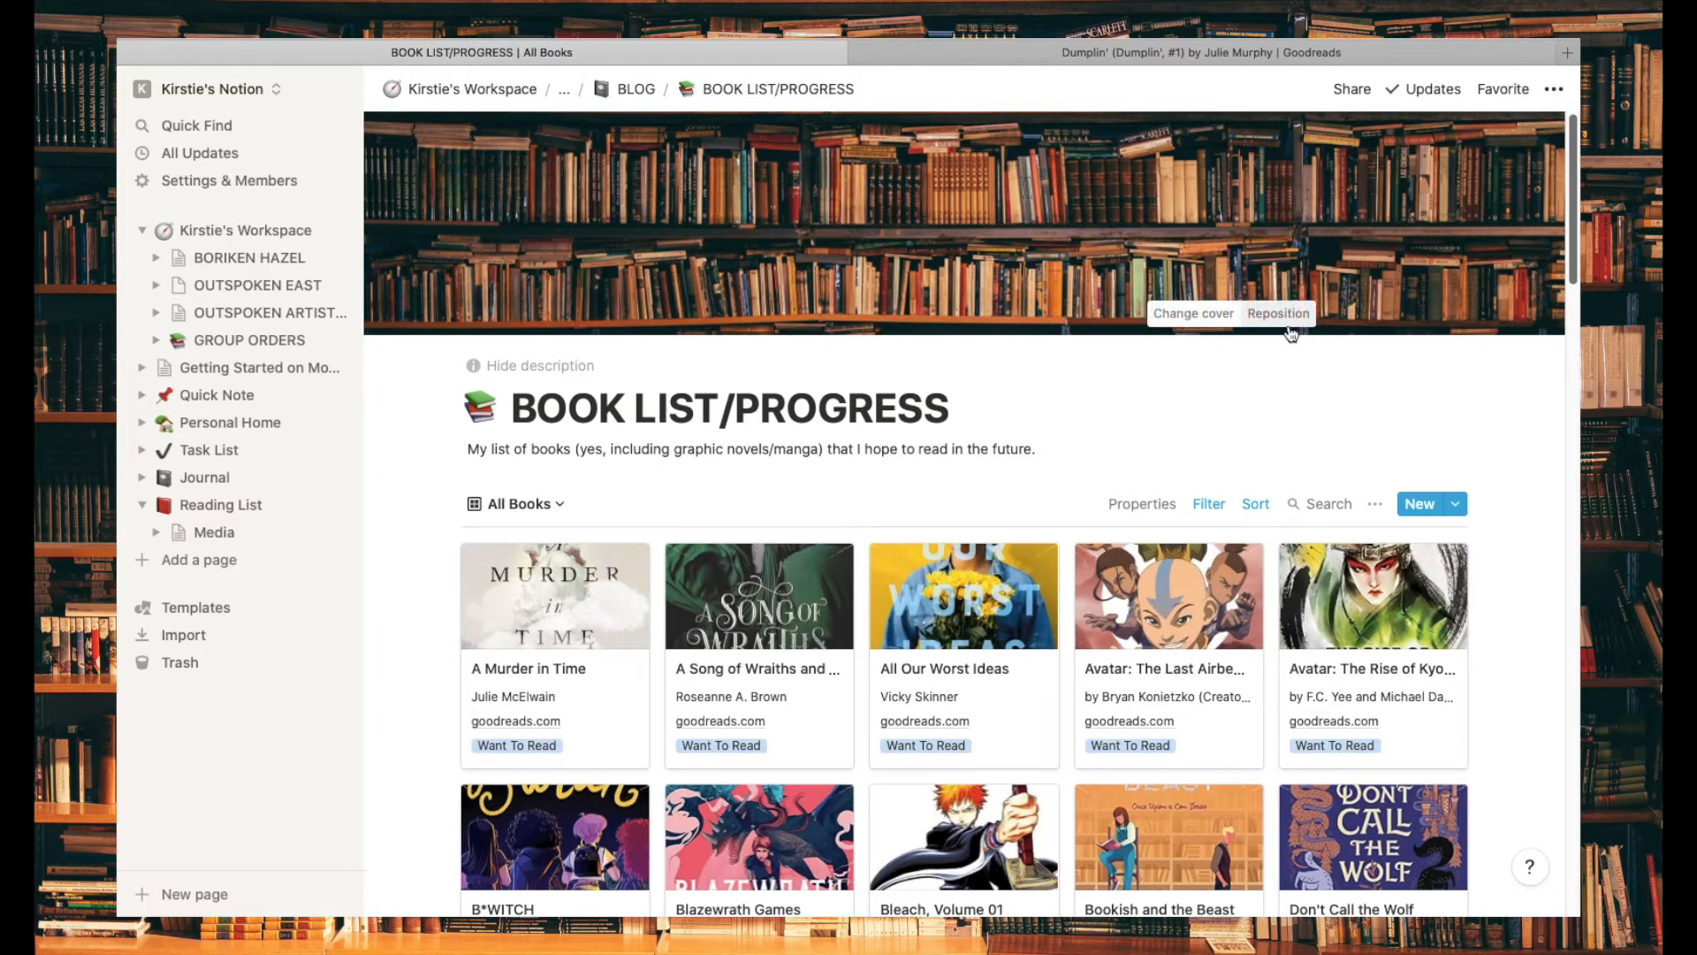
click(1280, 314)
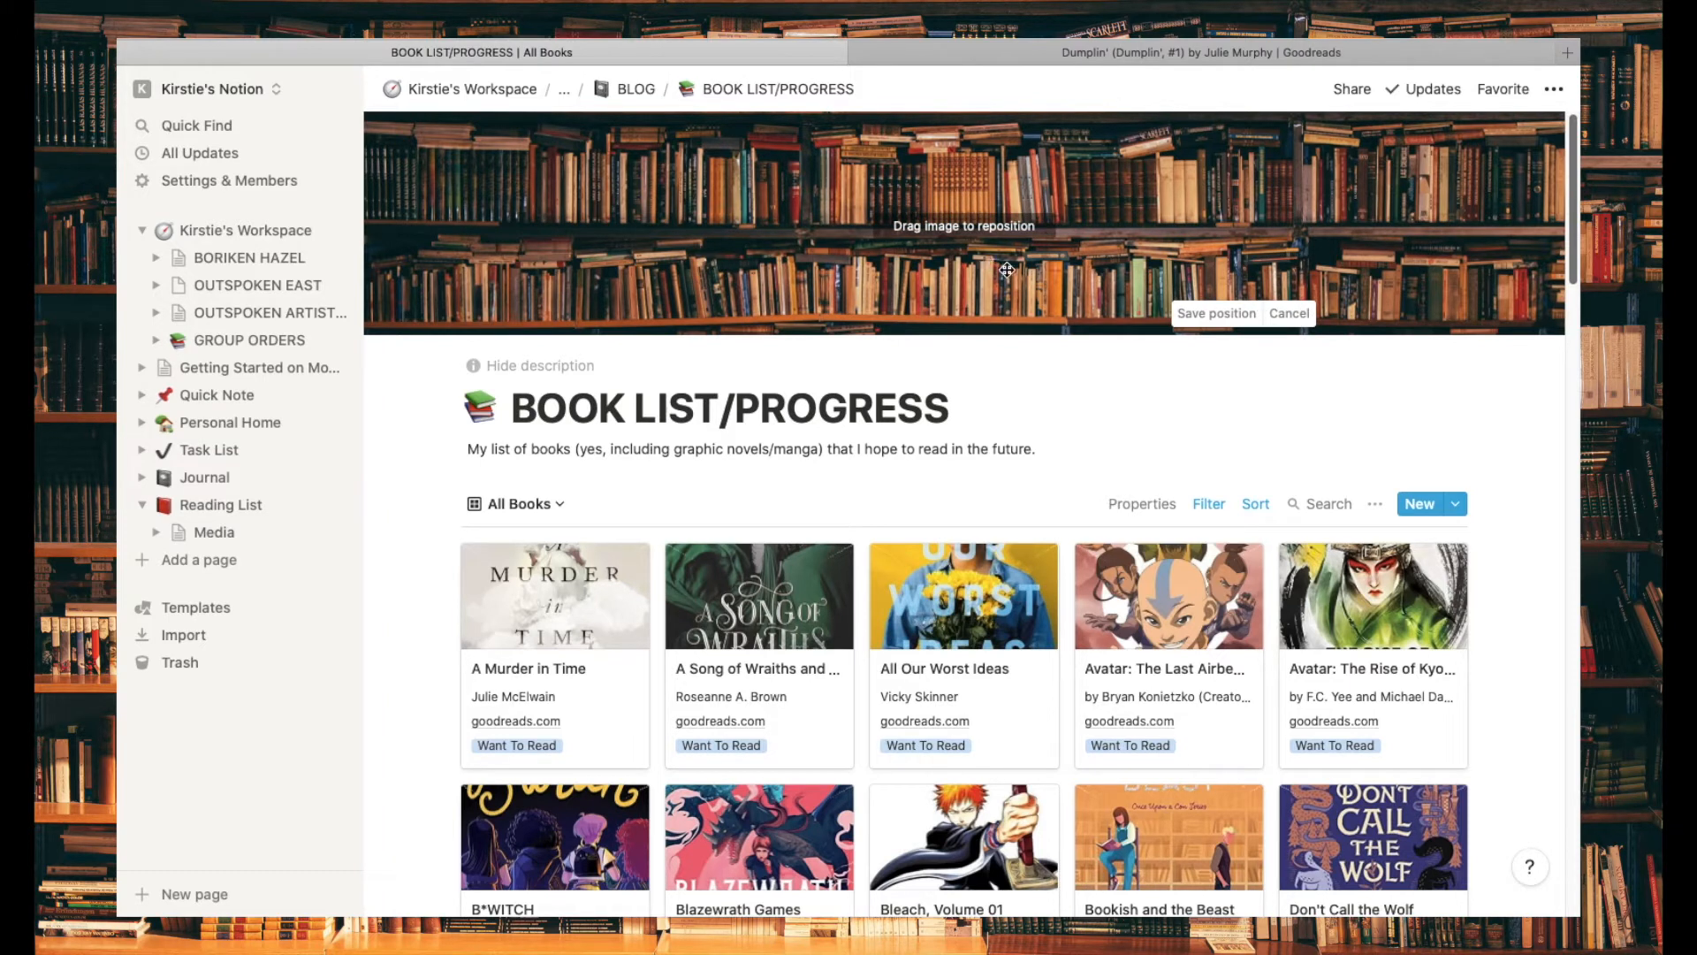
click(1191, 320)
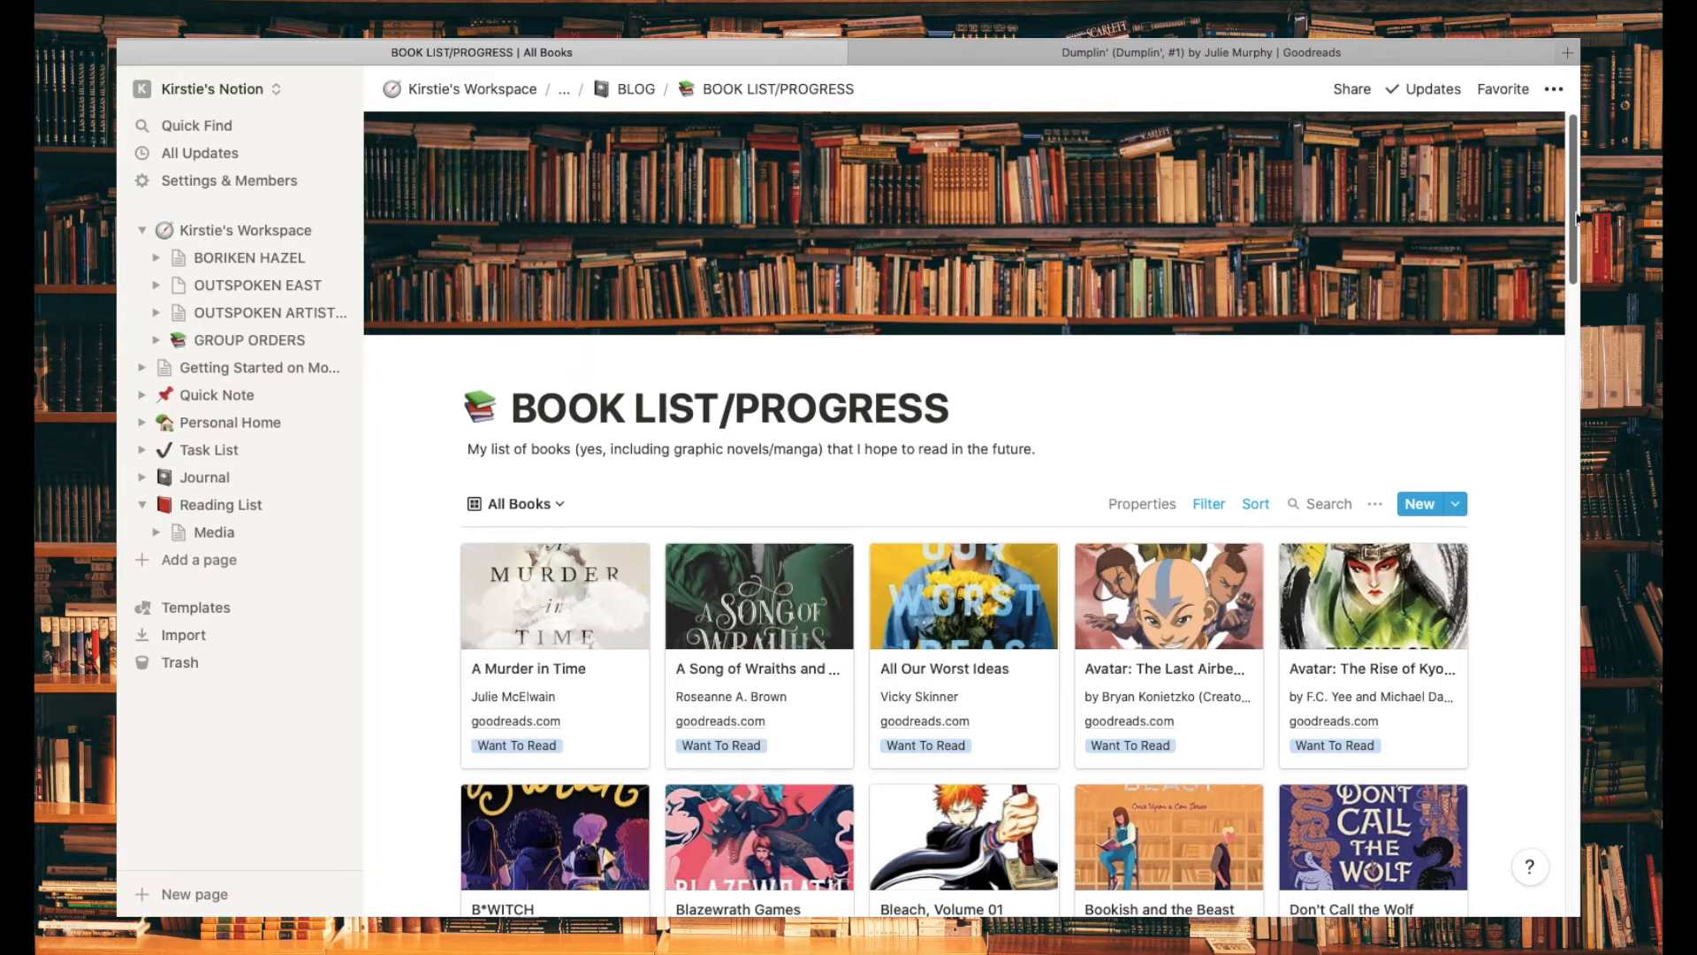
Step: Look over the page title, description and the full gallery of book cards in the All Books view
drag(1579, 218, 1576, 270)
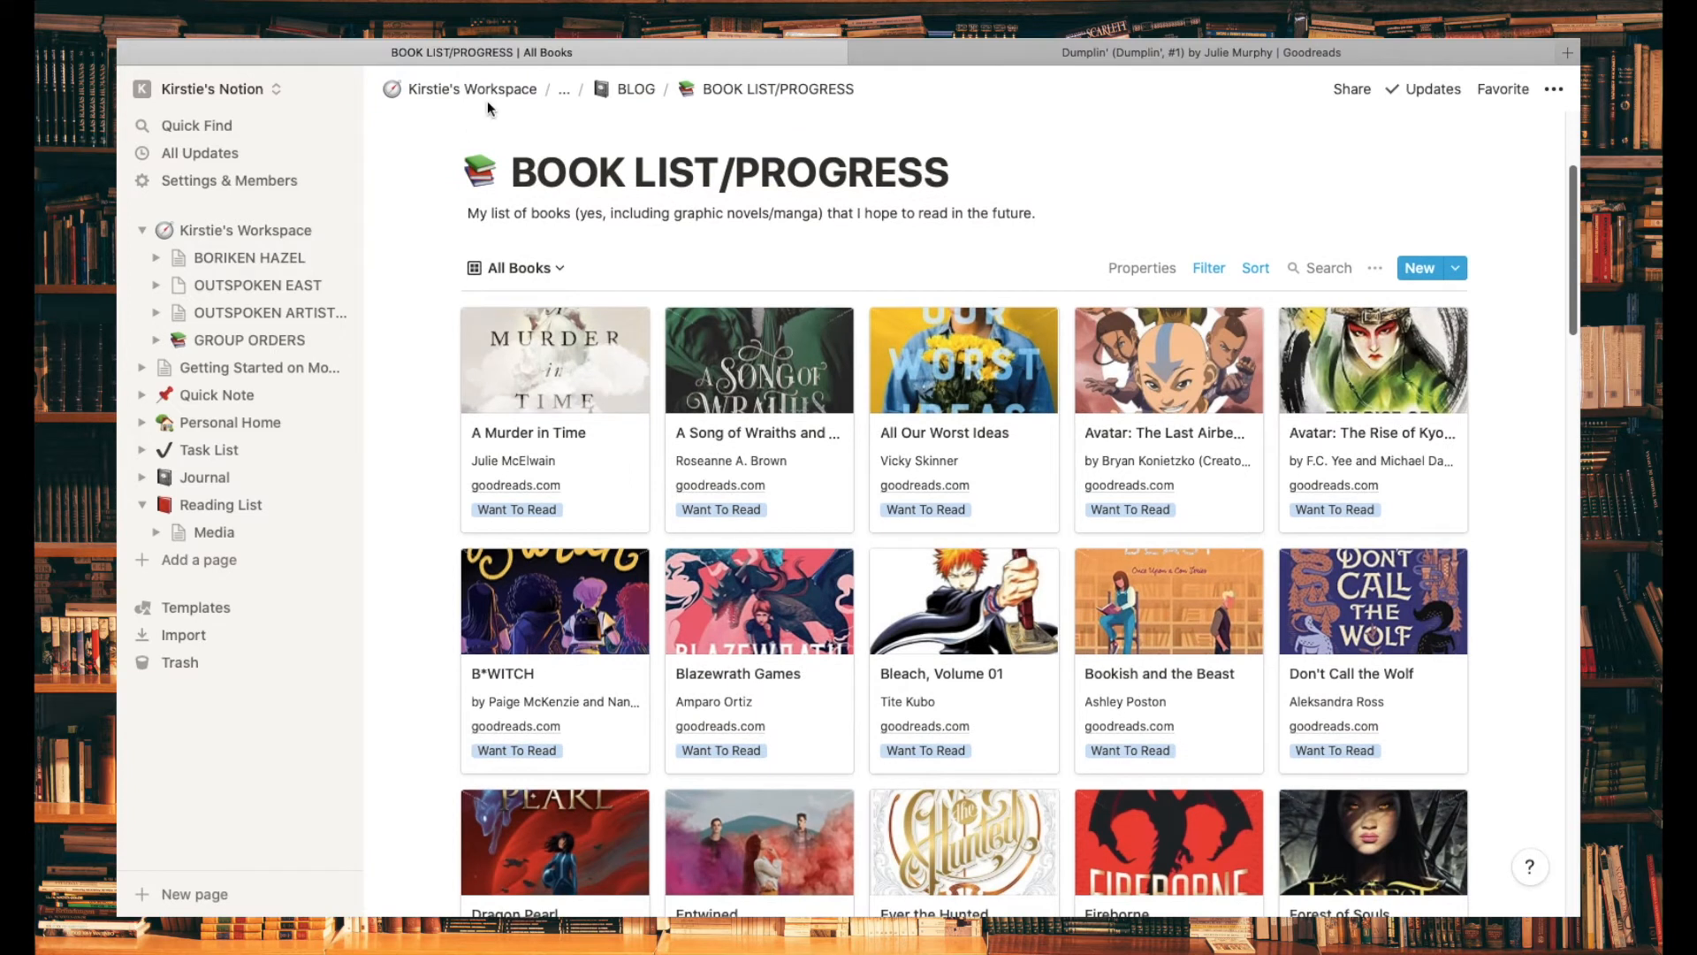
click(763, 173)
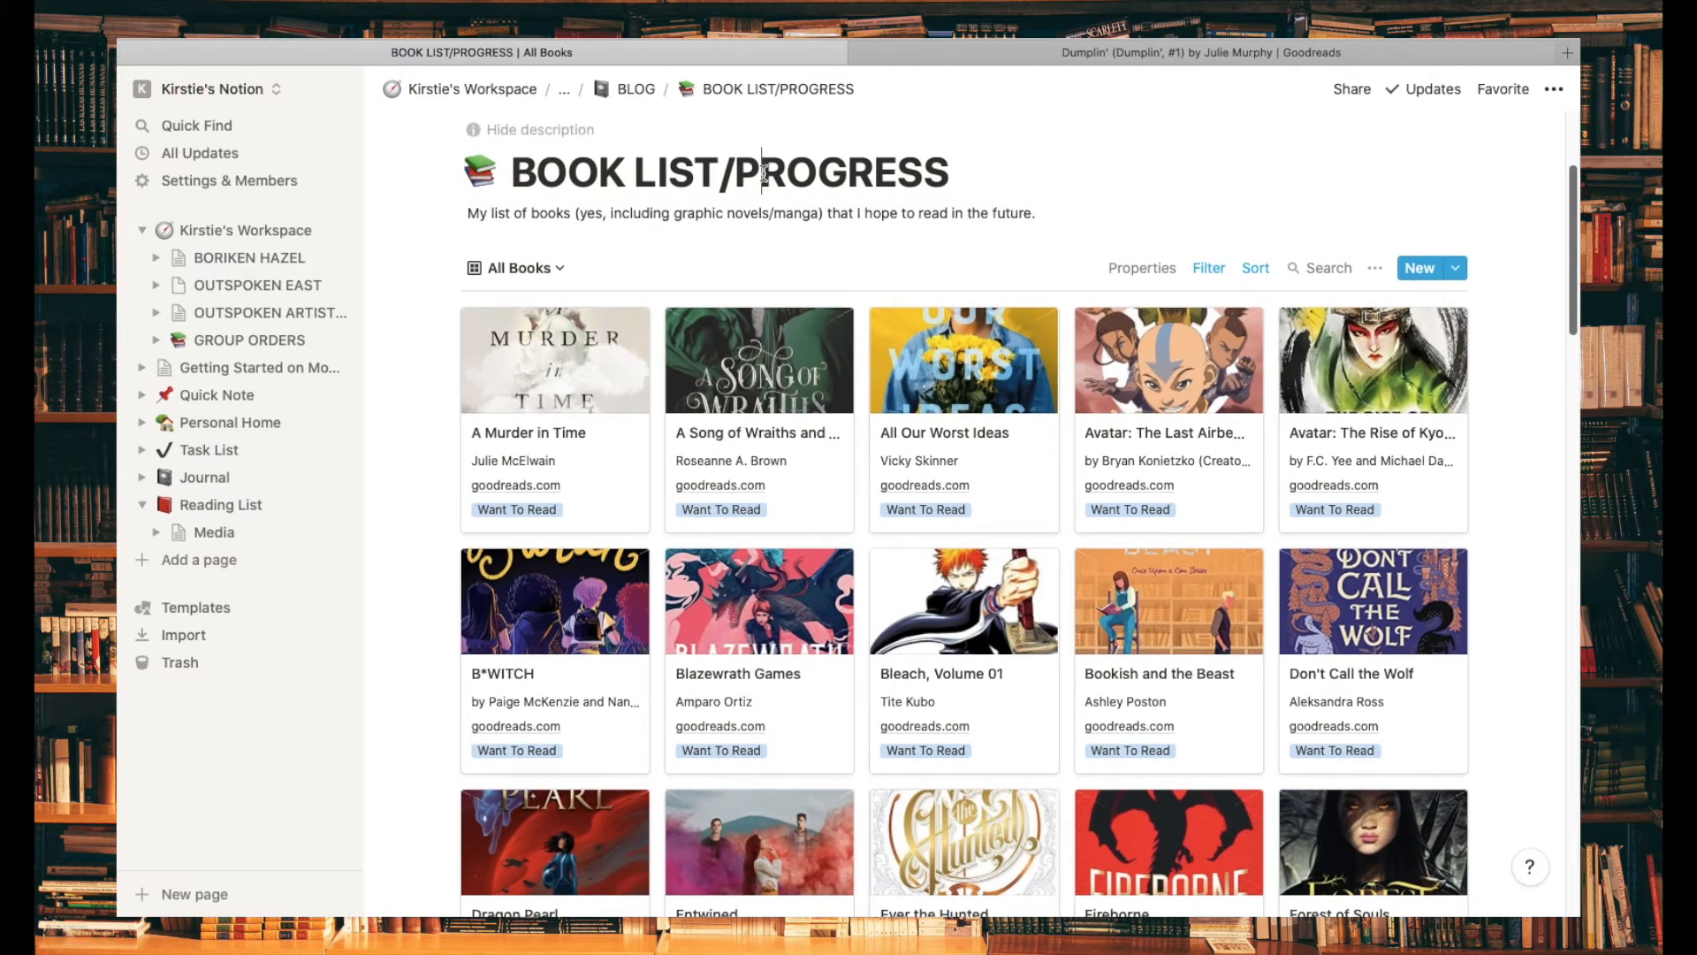
click(782, 245)
mouse_move(476, 216)
scroll(1573, 217, down, 1)
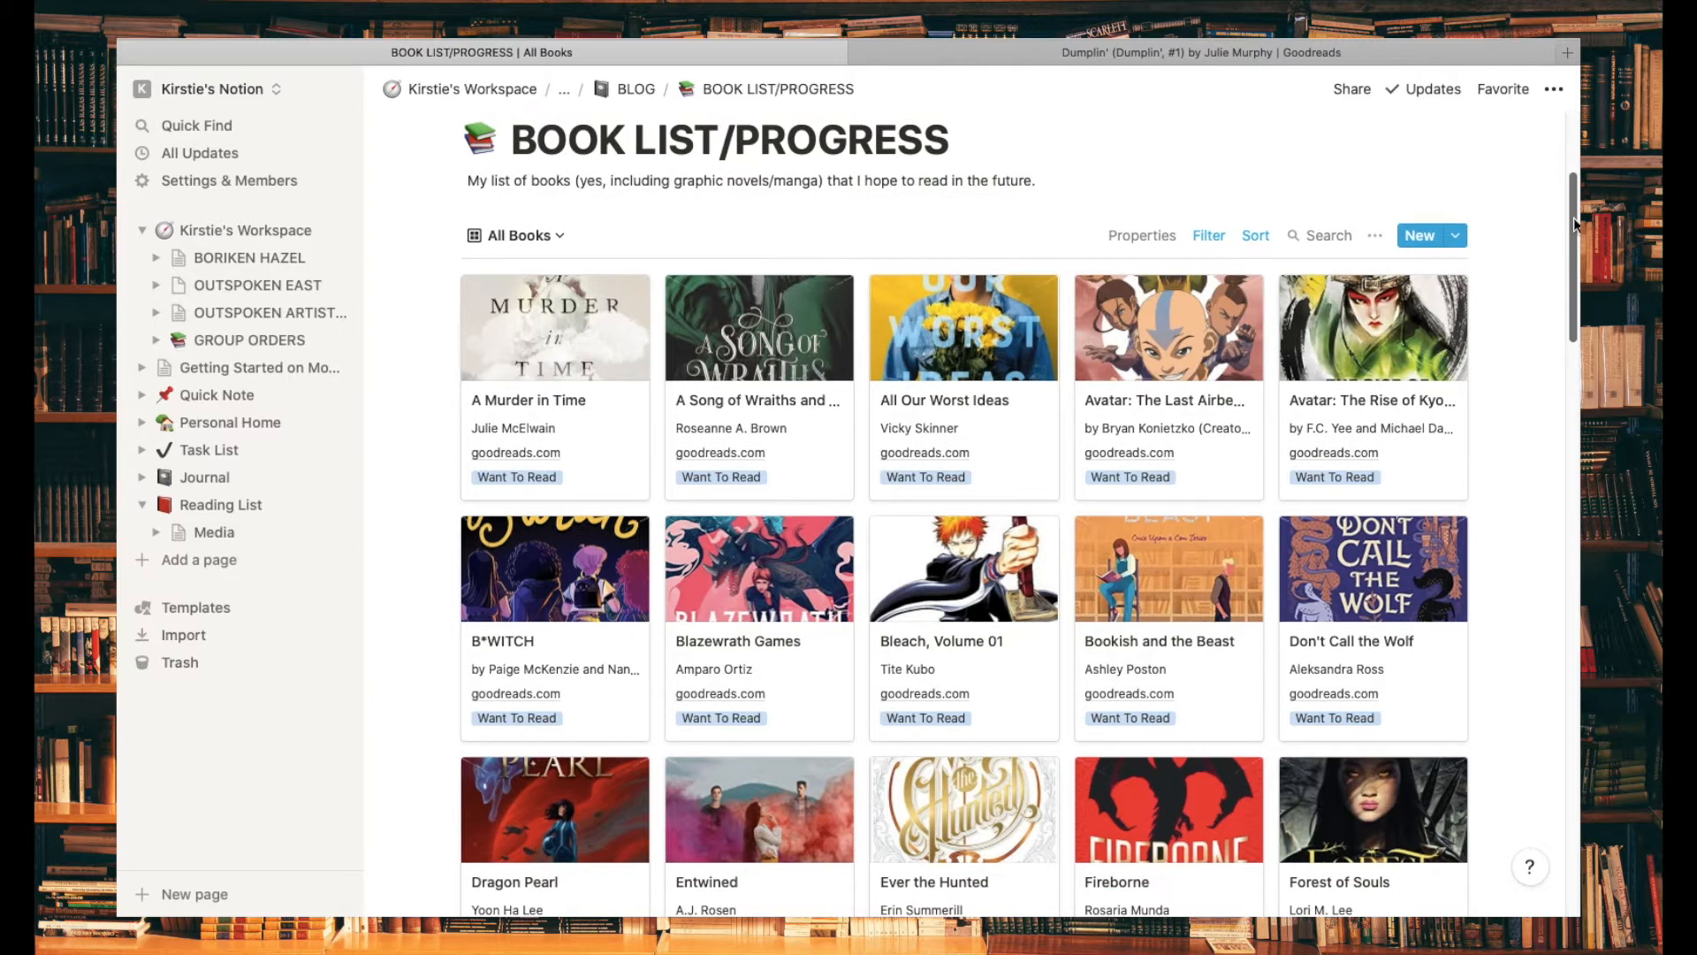
drag(1574, 218, 1572, 758)
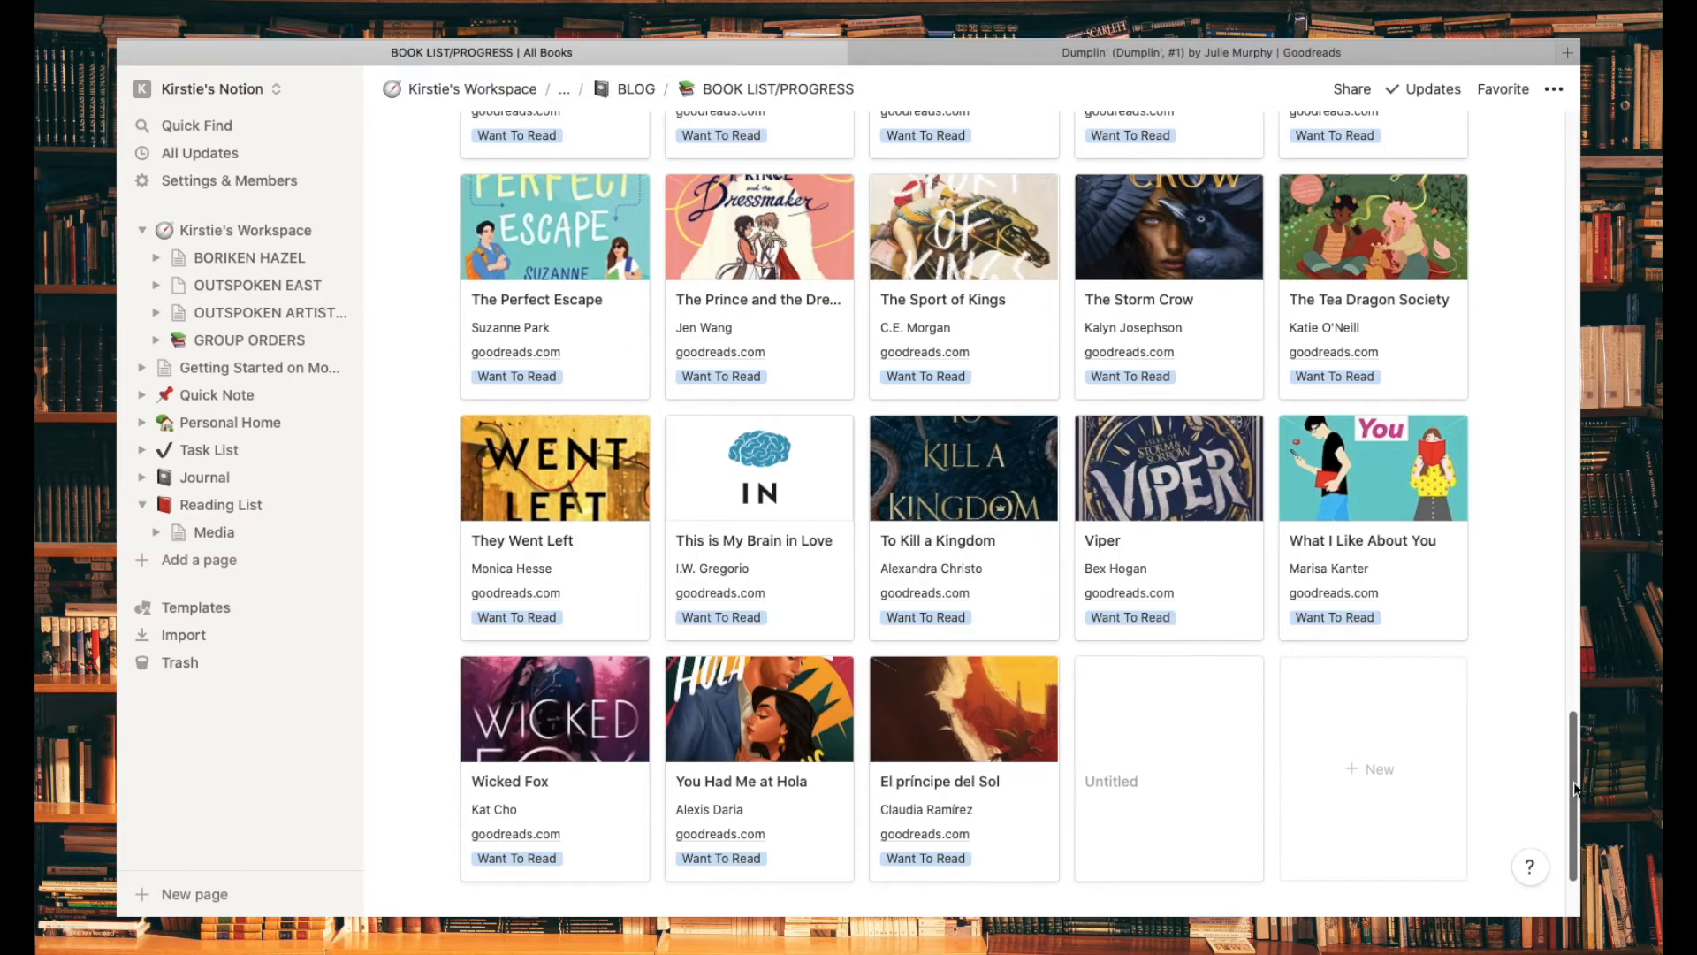
scroll(1574, 790, up, 10)
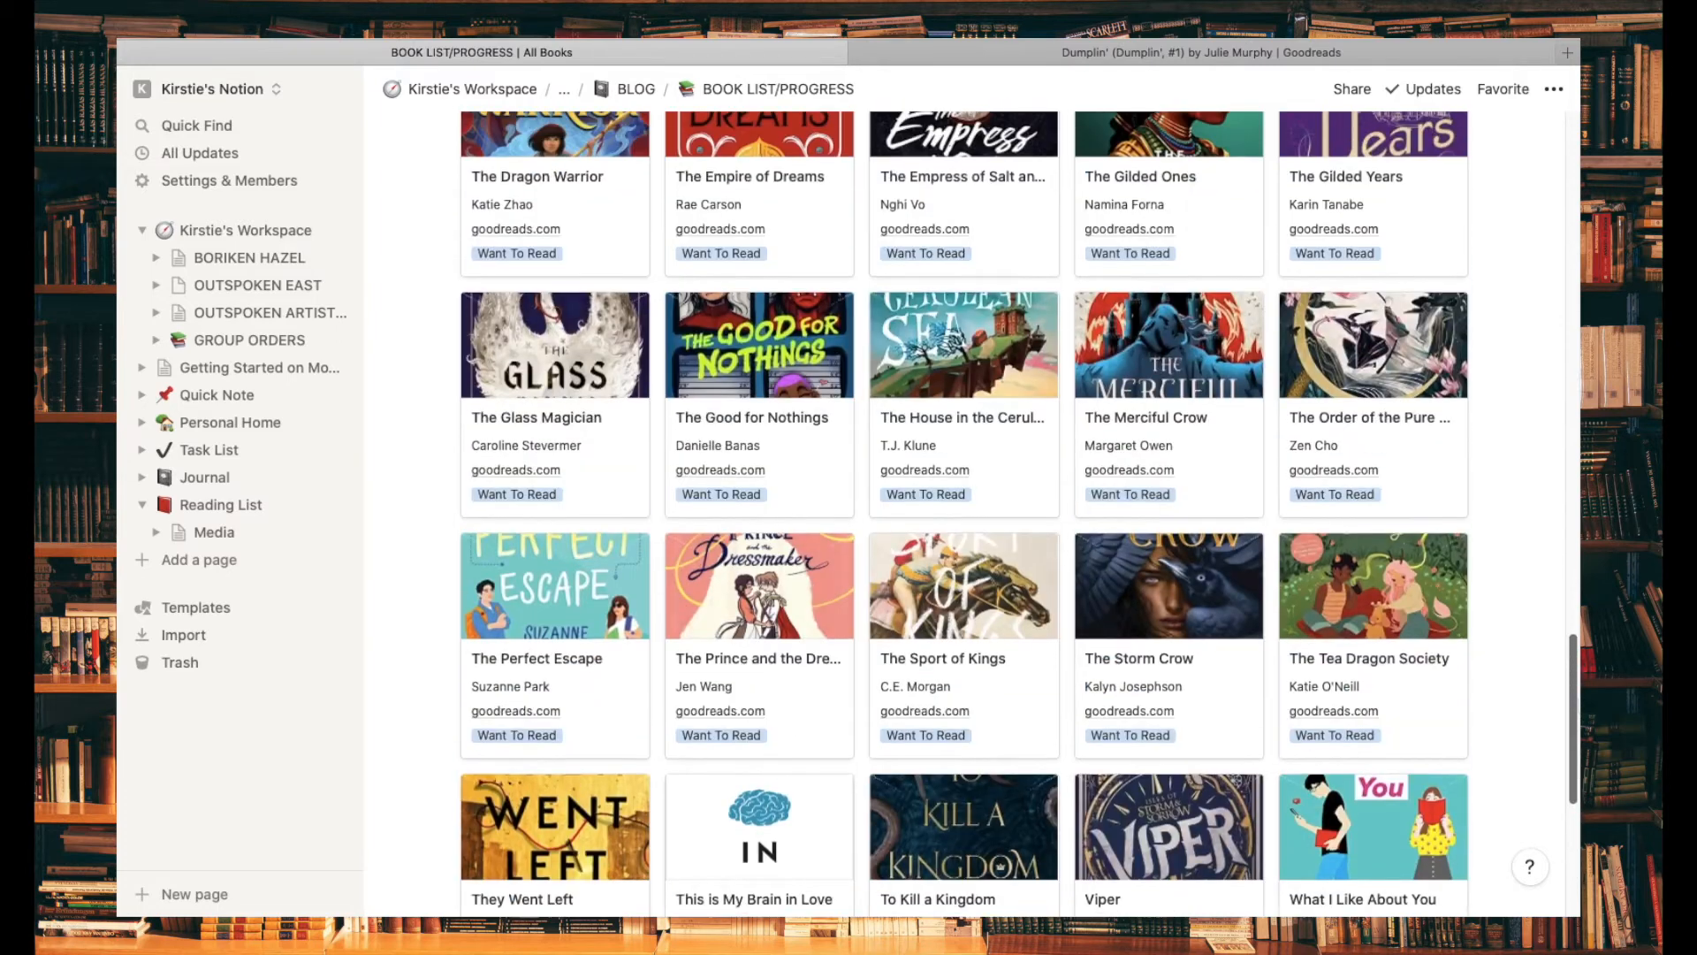
scroll(1016, 515, up, 12)
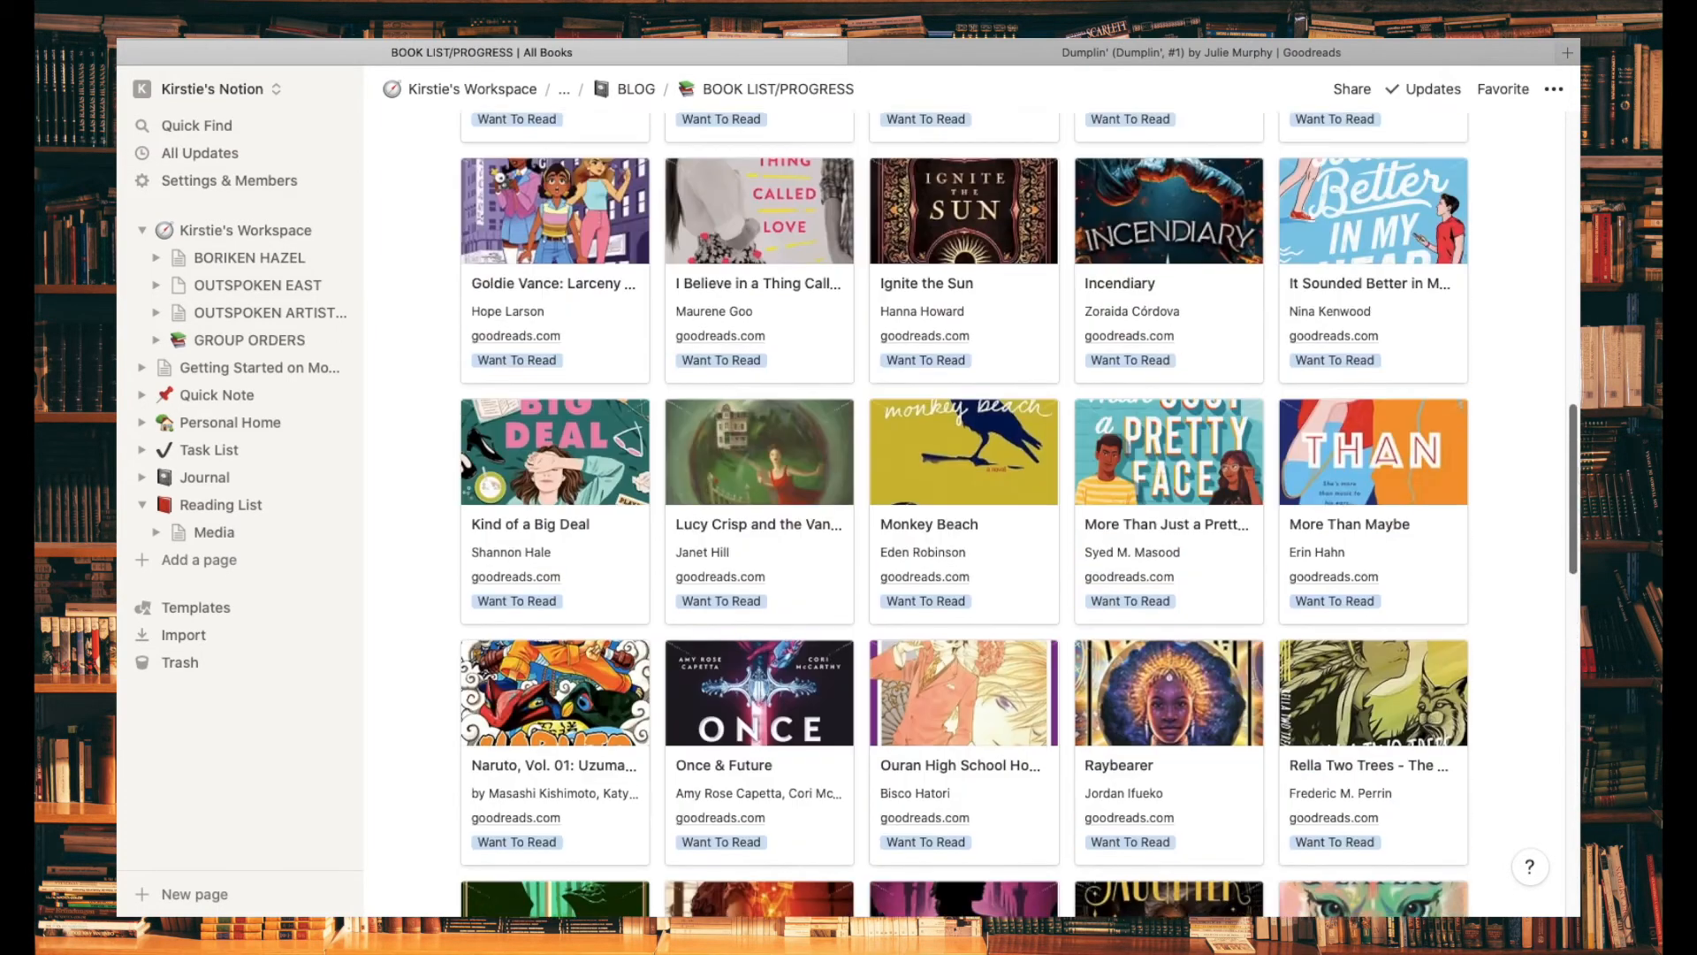
scroll(1017, 516, up, 8)
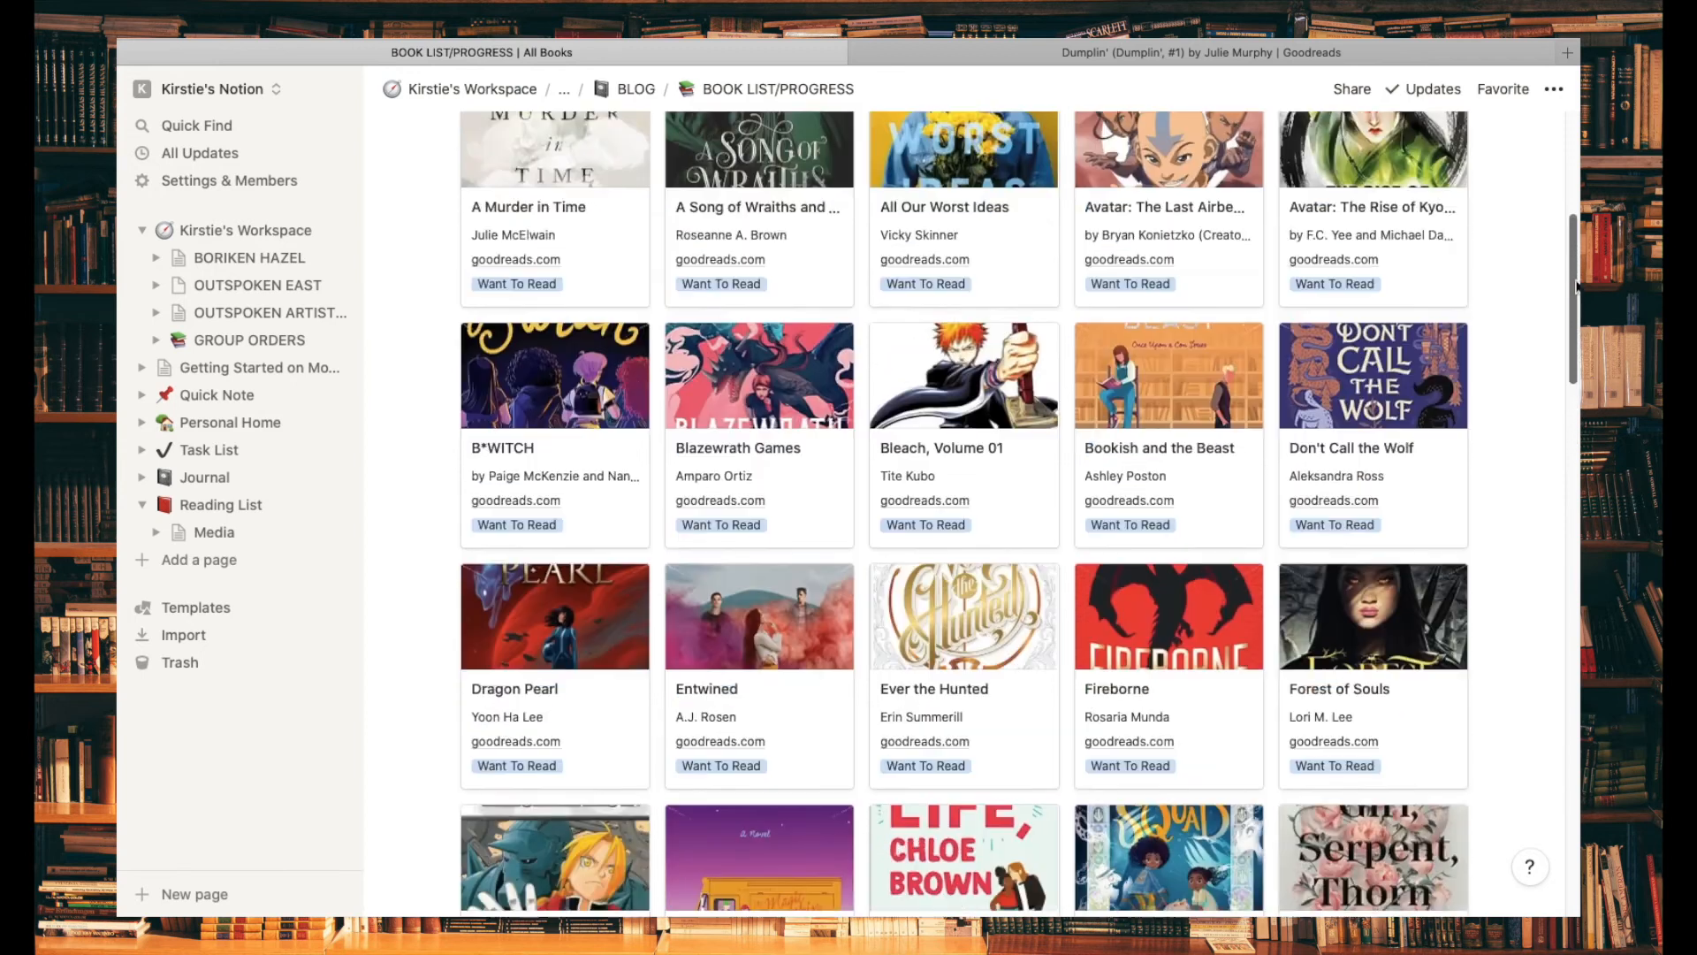
scroll(1577, 249, up, 1)
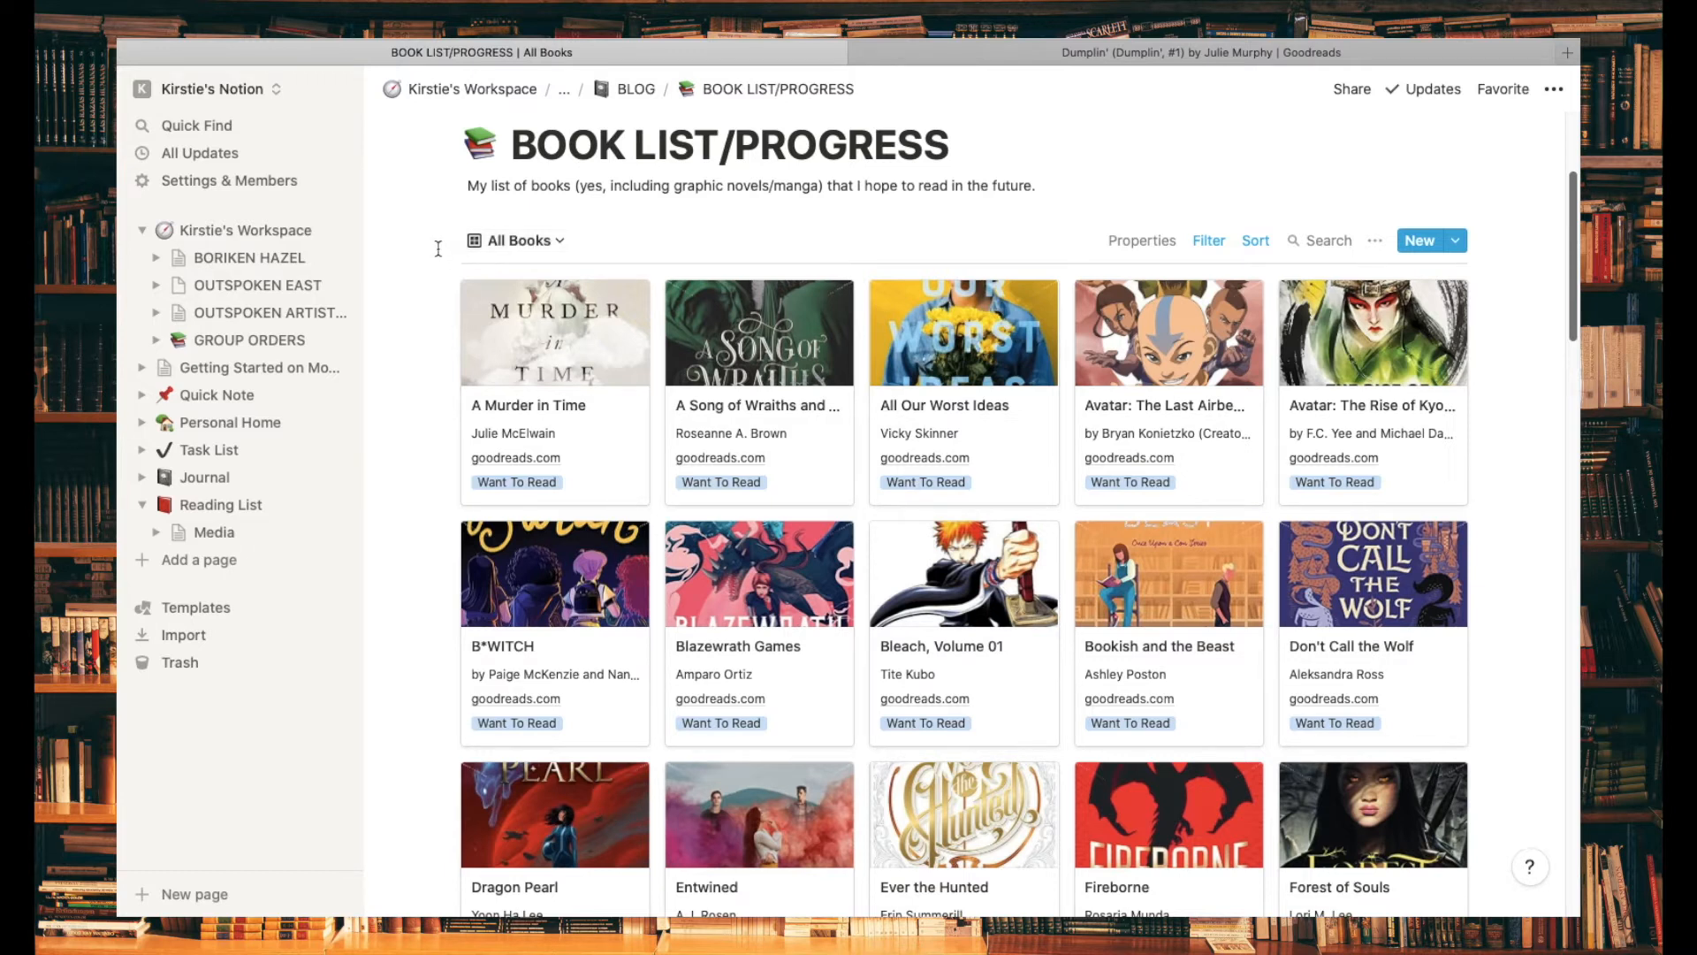
Step: Switch the database to the Books To Read table view and look through its rows
click(560, 243)
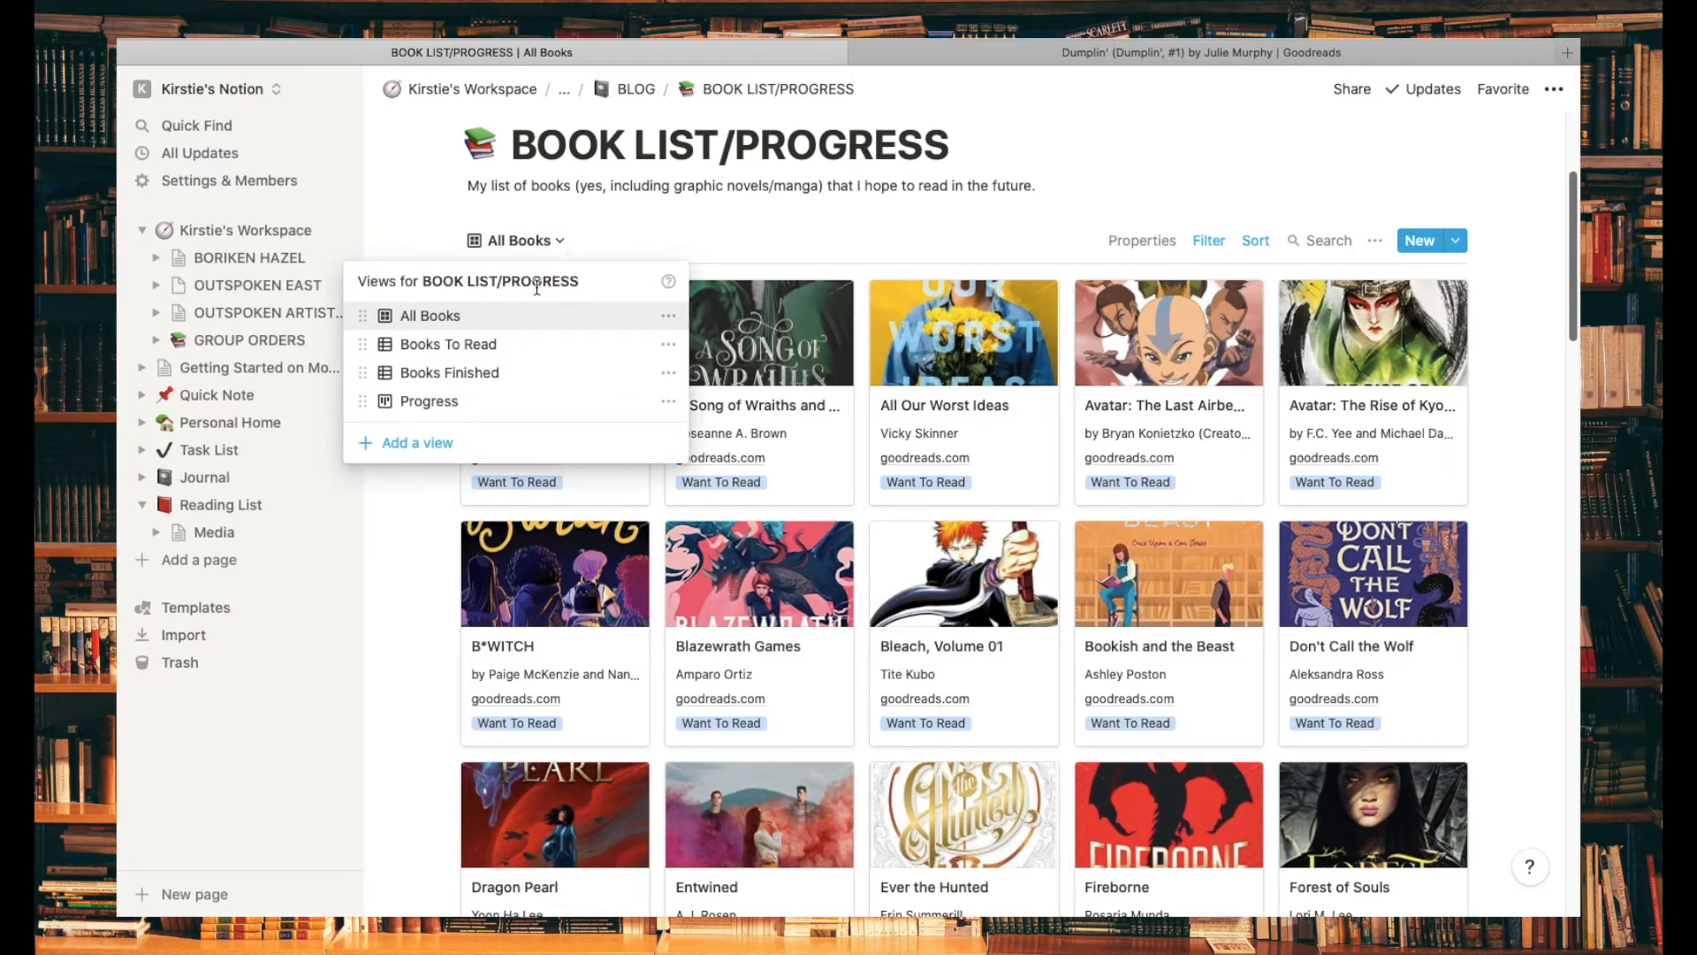
click(491, 351)
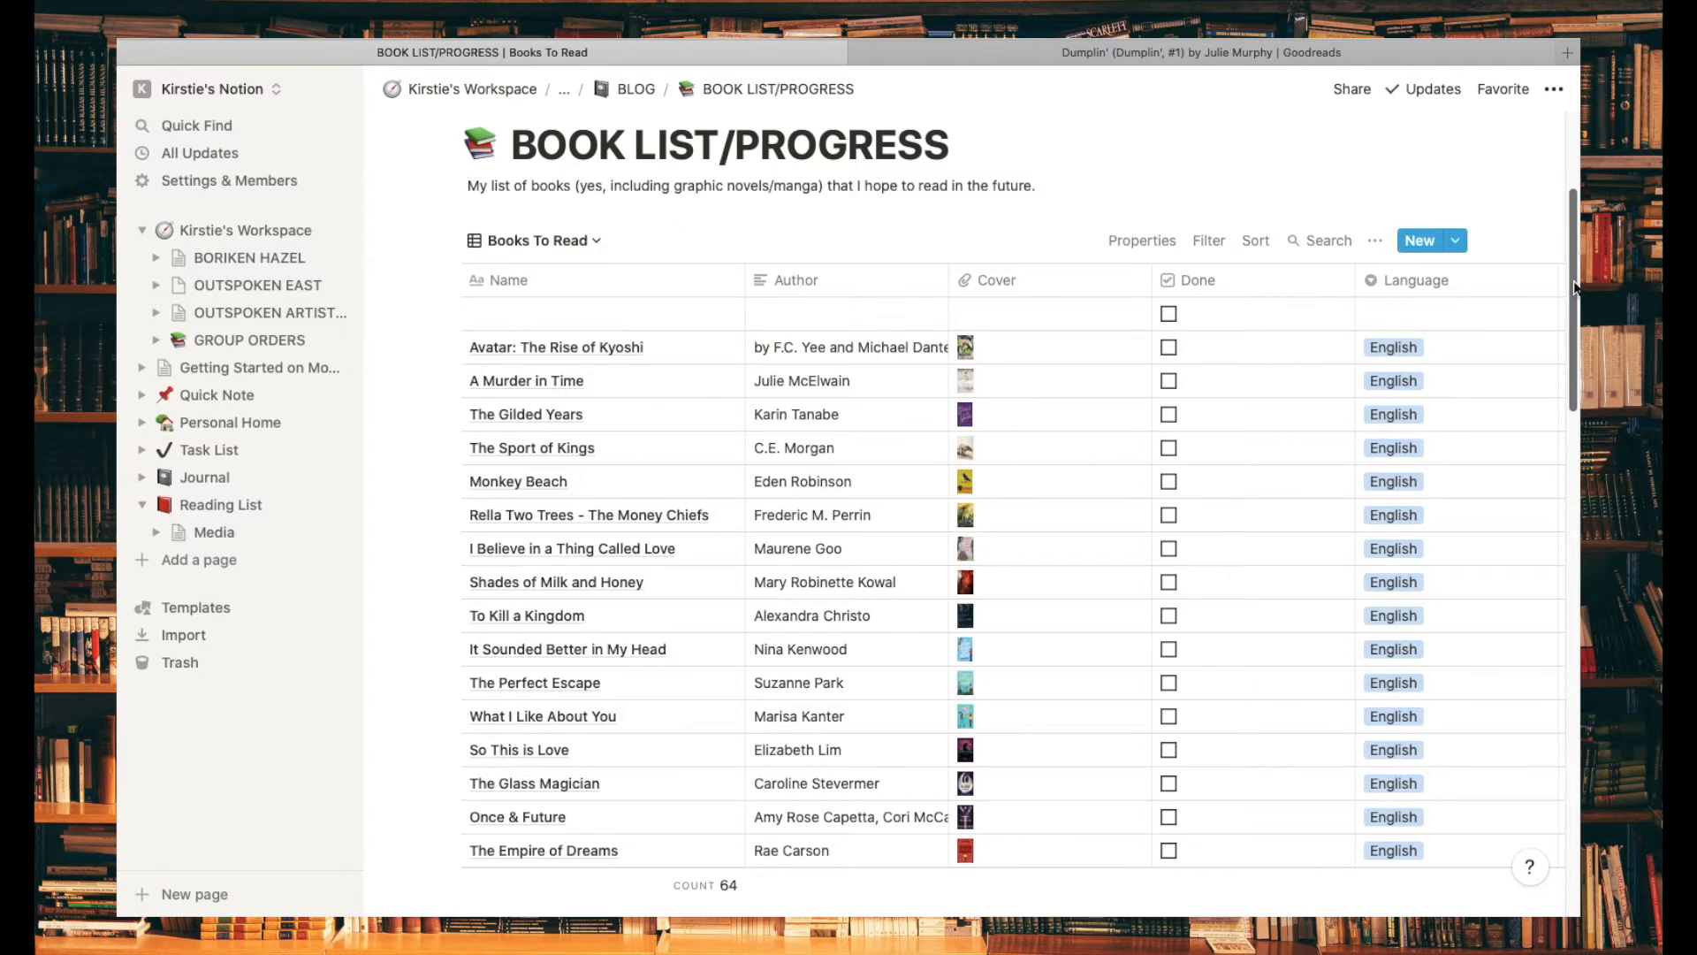
drag(1574, 287, 1575, 490)
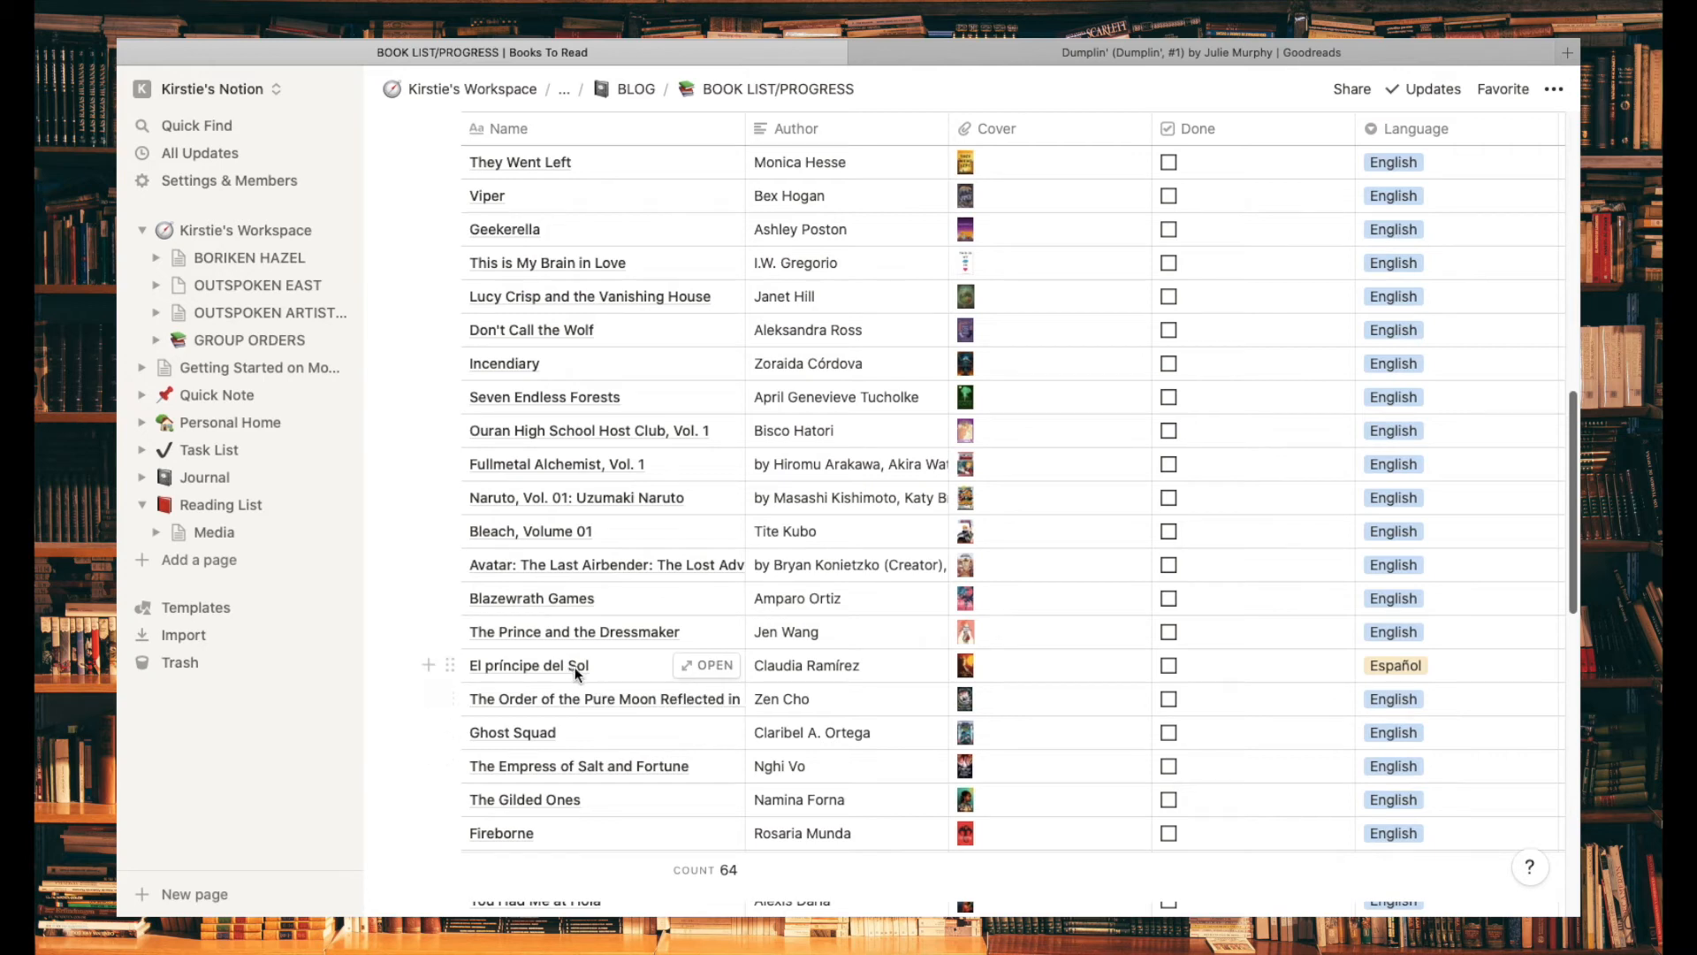
drag(1572, 566, 1574, 311)
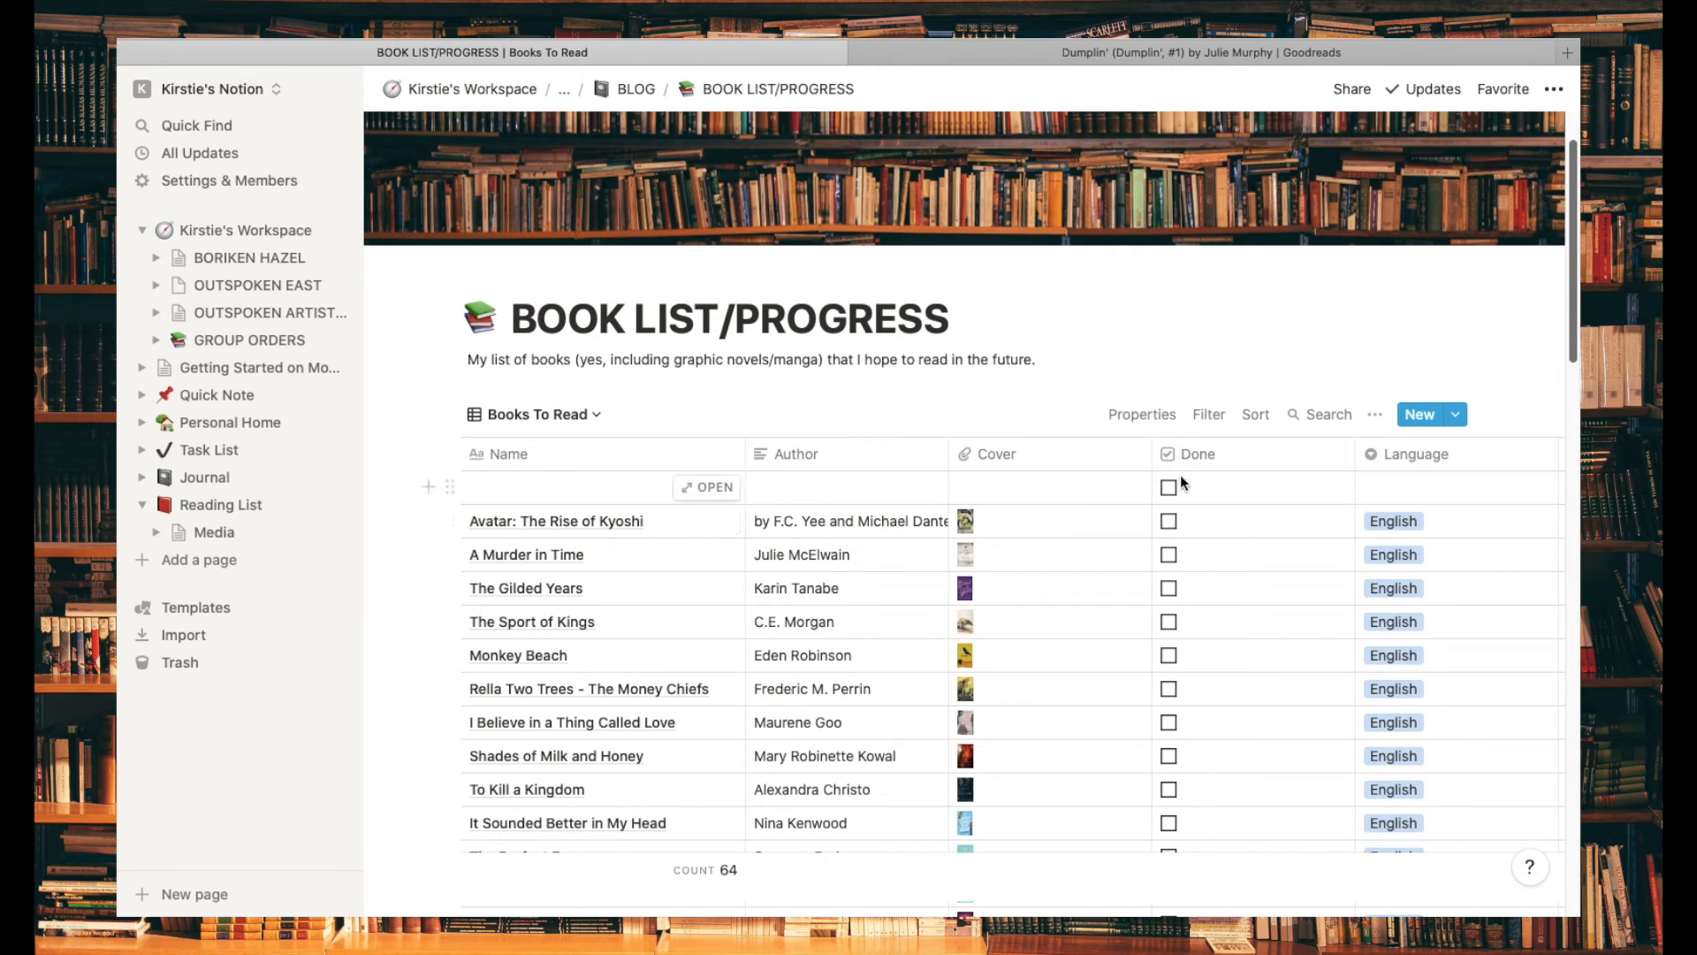
Step: Sort the Books To Read table by Name in ascending order
click(570, 461)
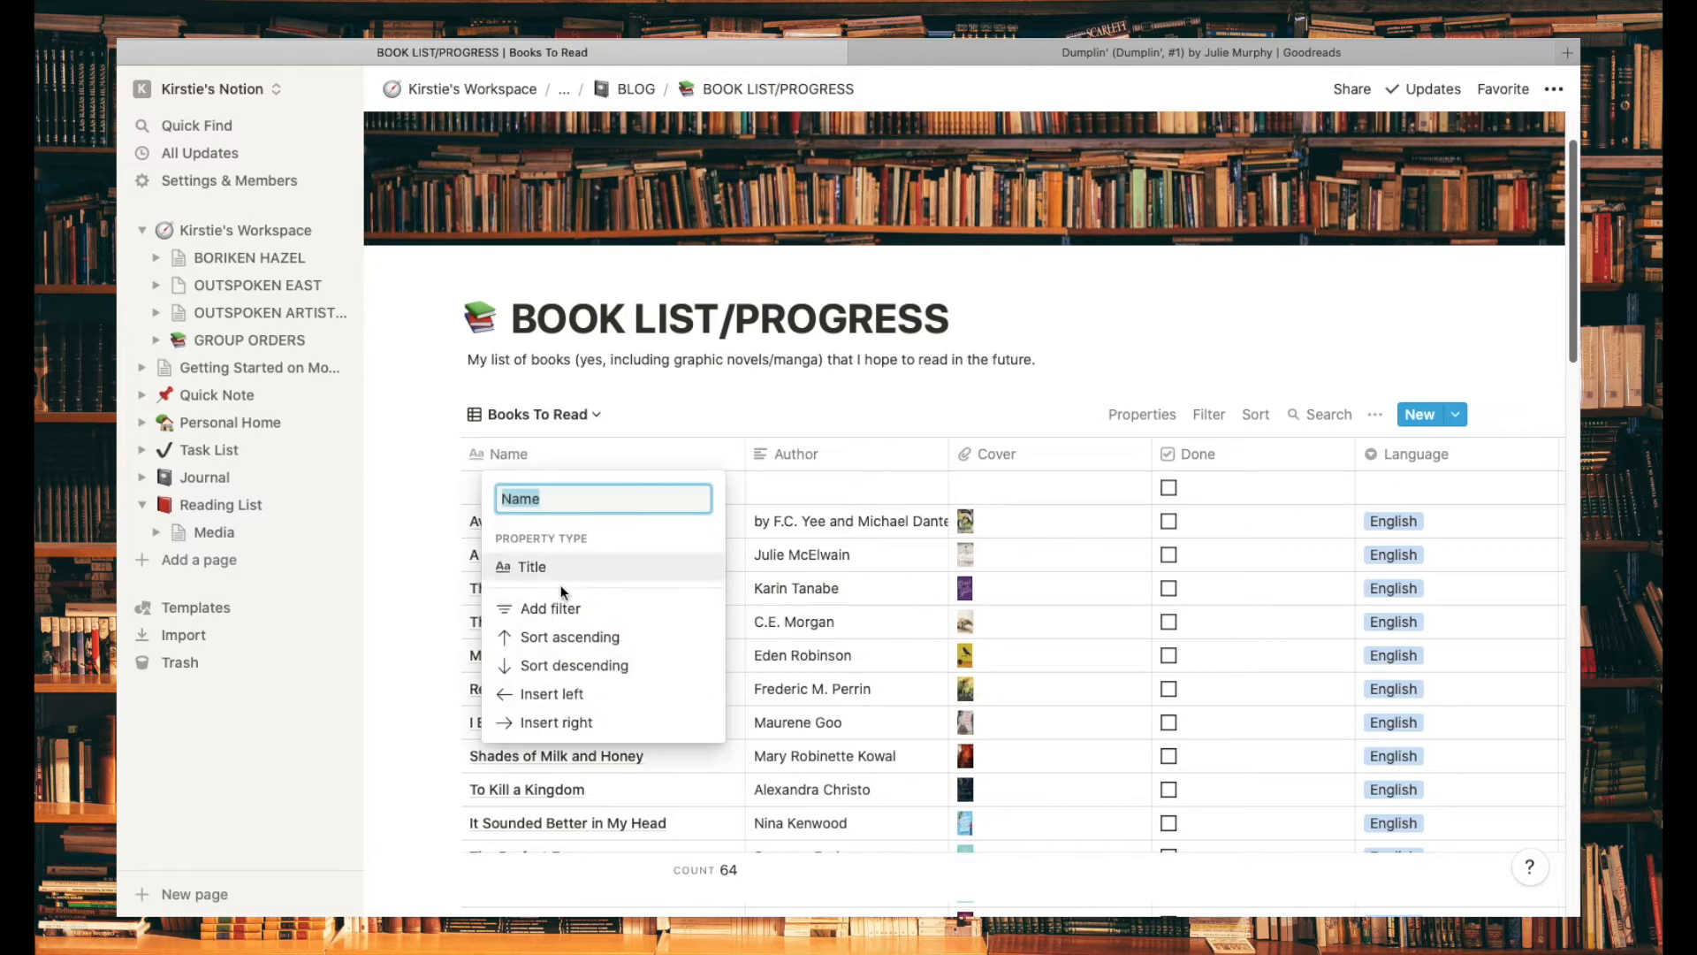
click(644, 640)
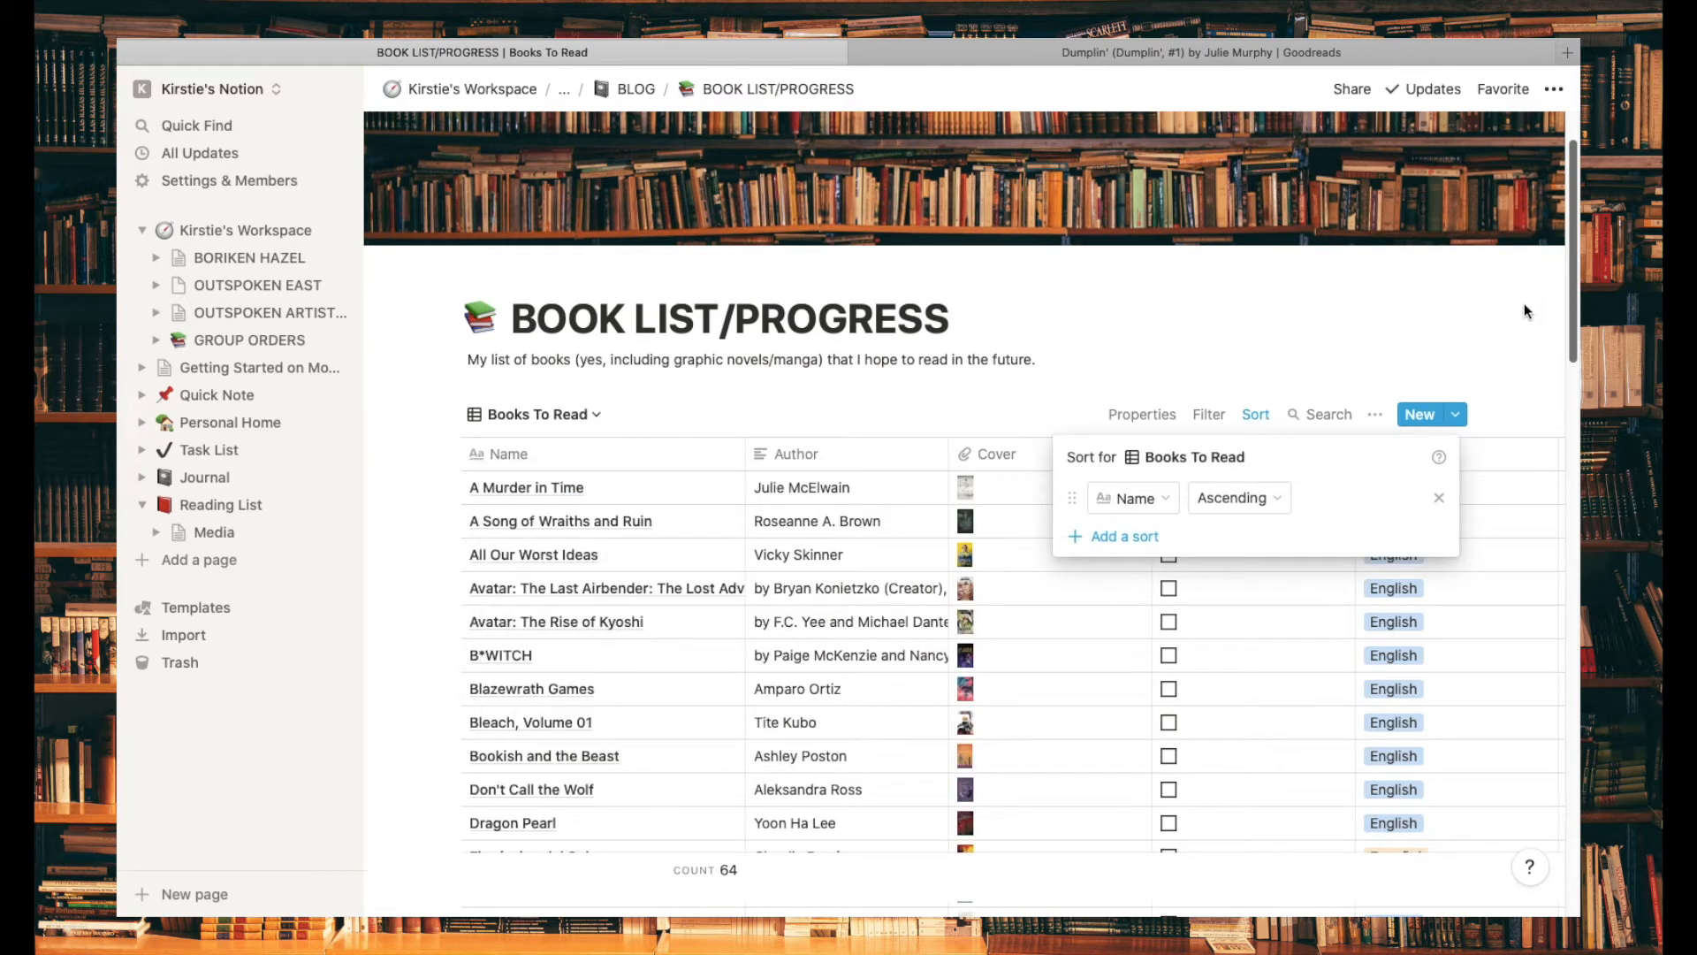
click(1526, 325)
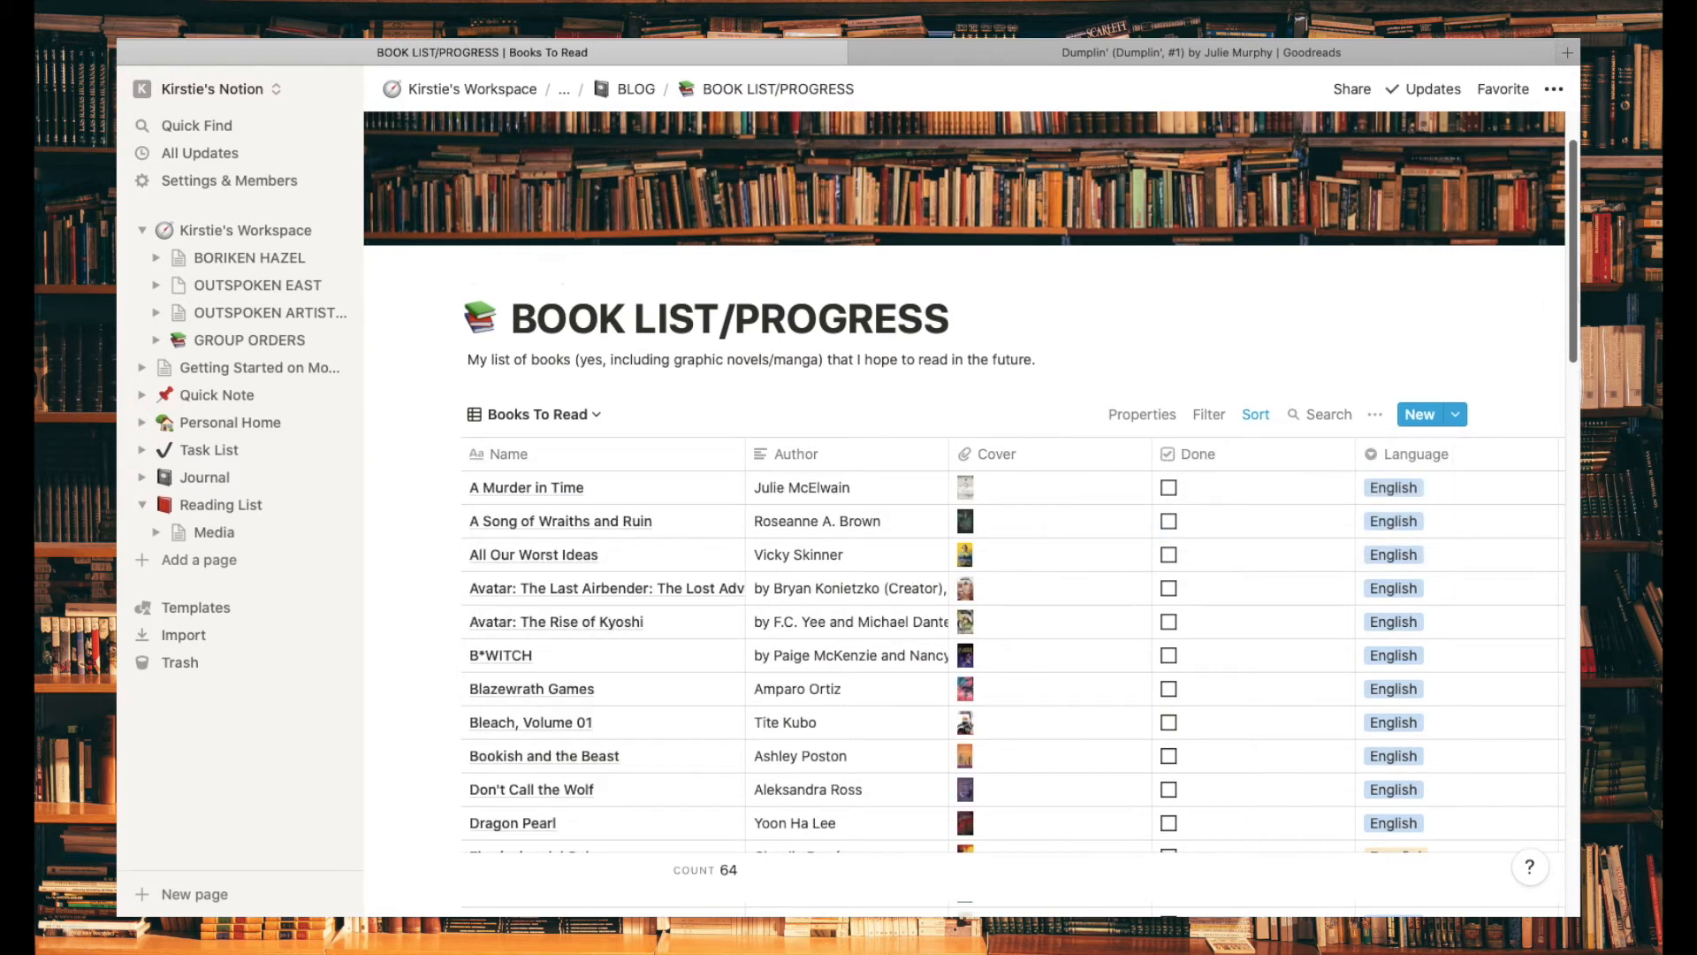
Step: Examine the properties, filter, sort and additional view options of the Books To Read table
drag(1573, 281, 1574, 219)
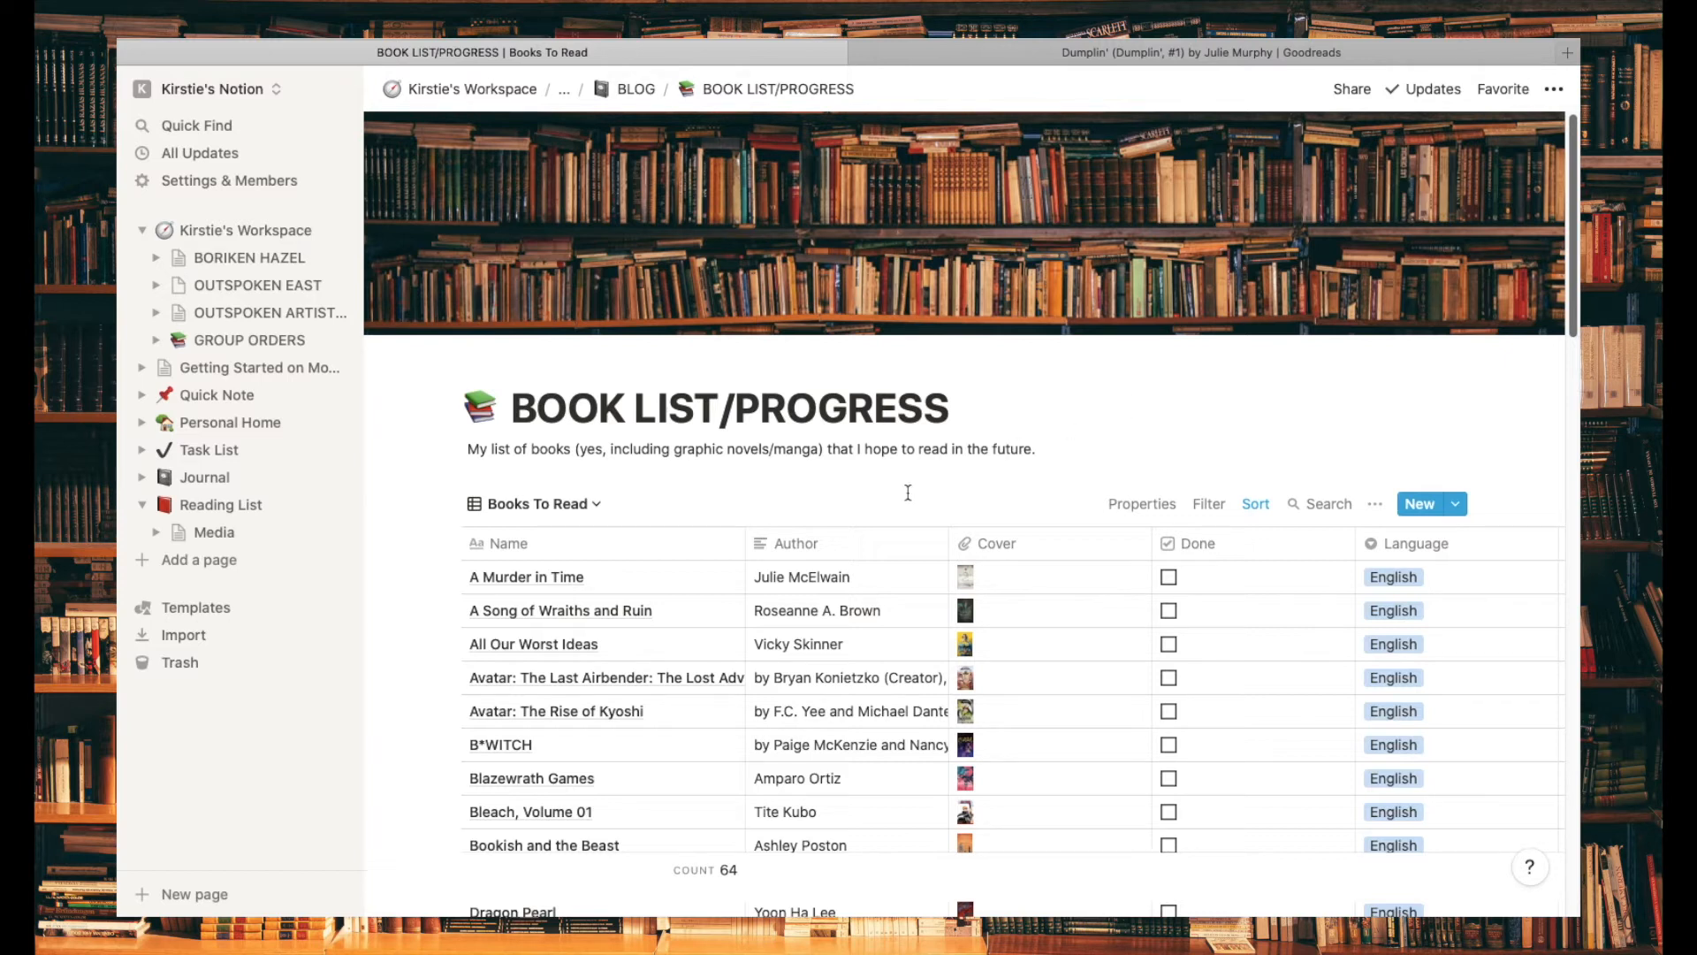
click(1151, 506)
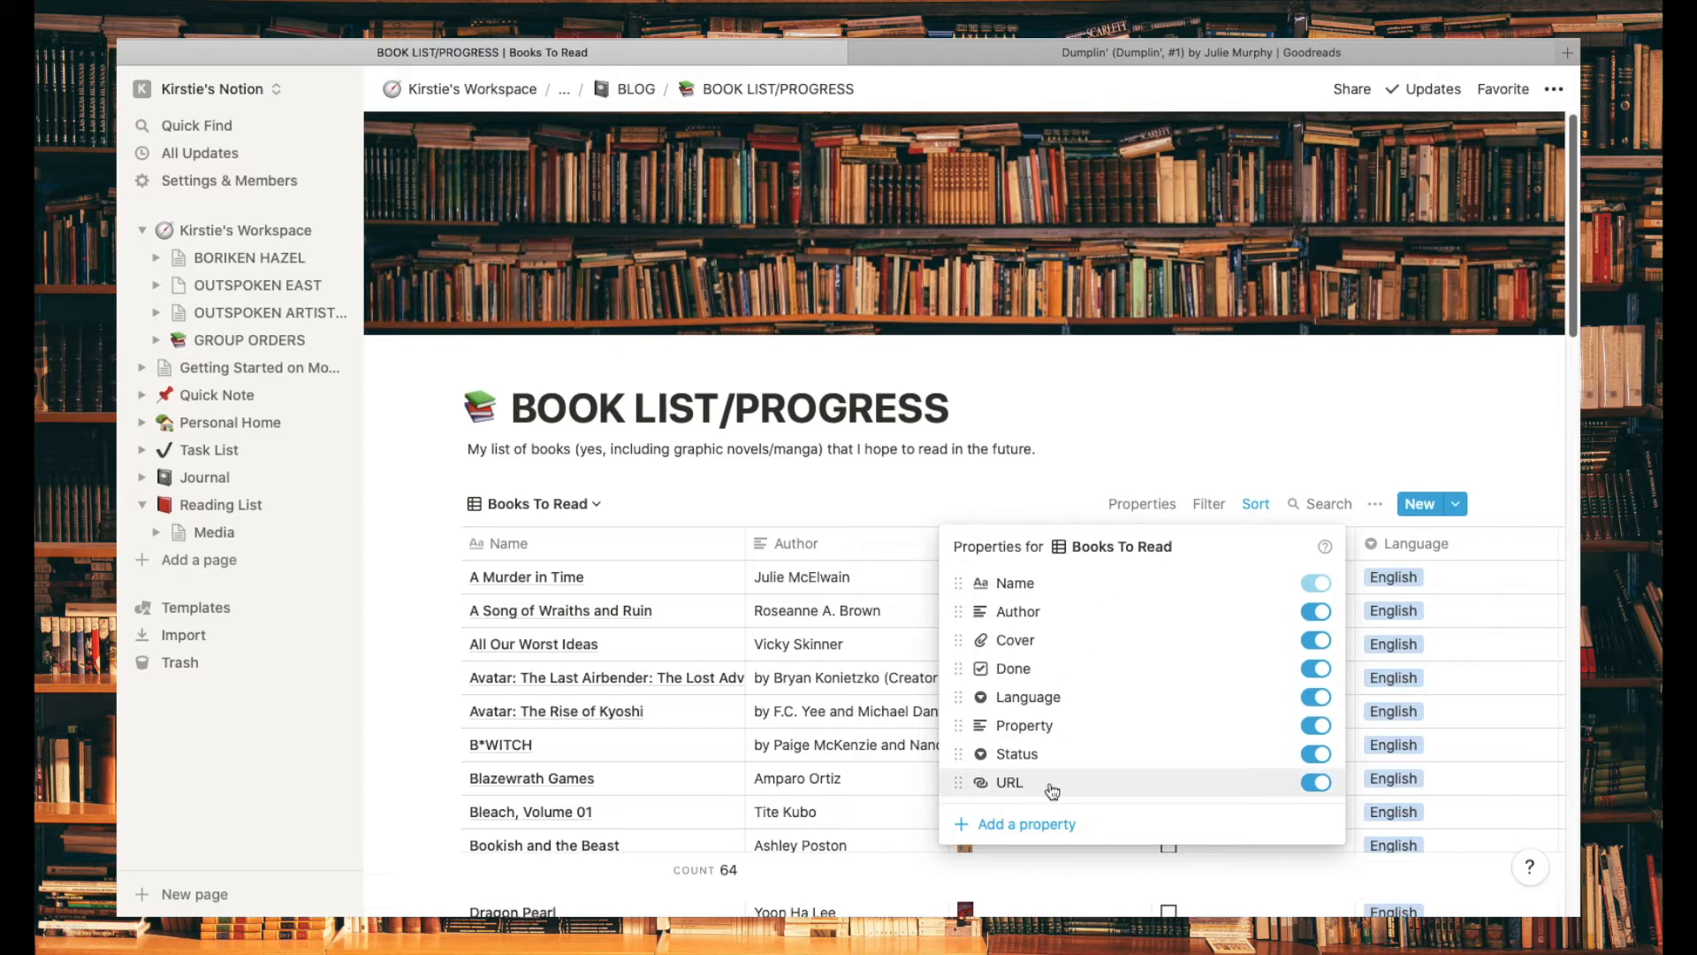
click(1166, 464)
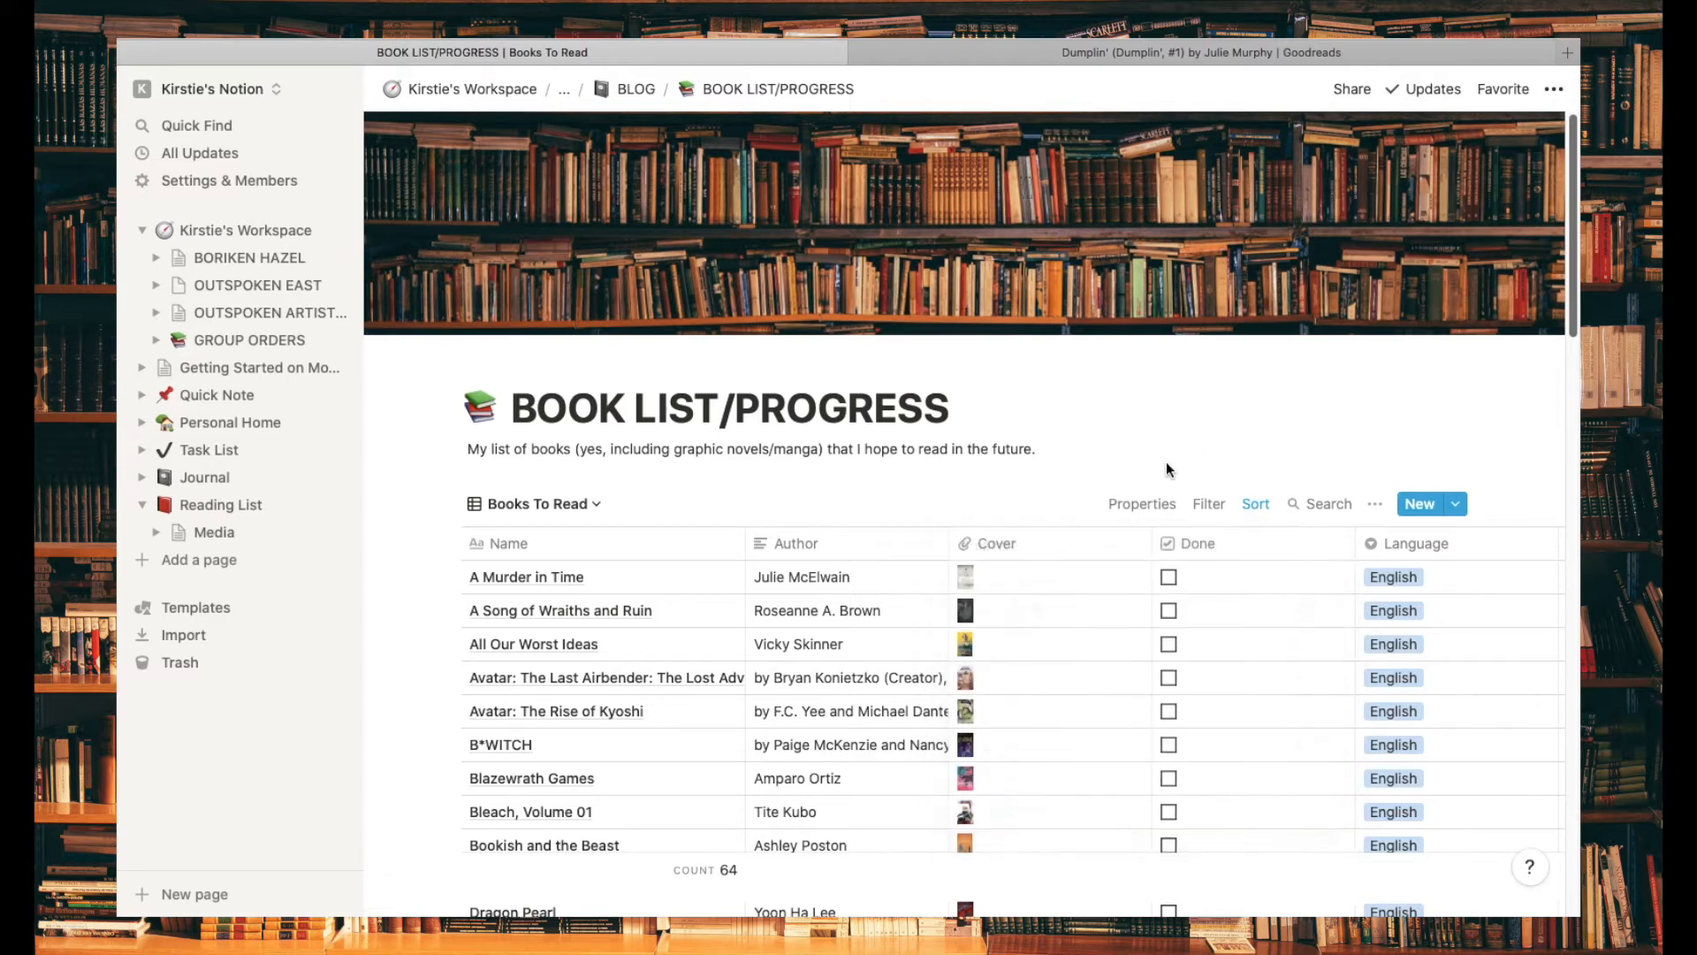
click(1209, 504)
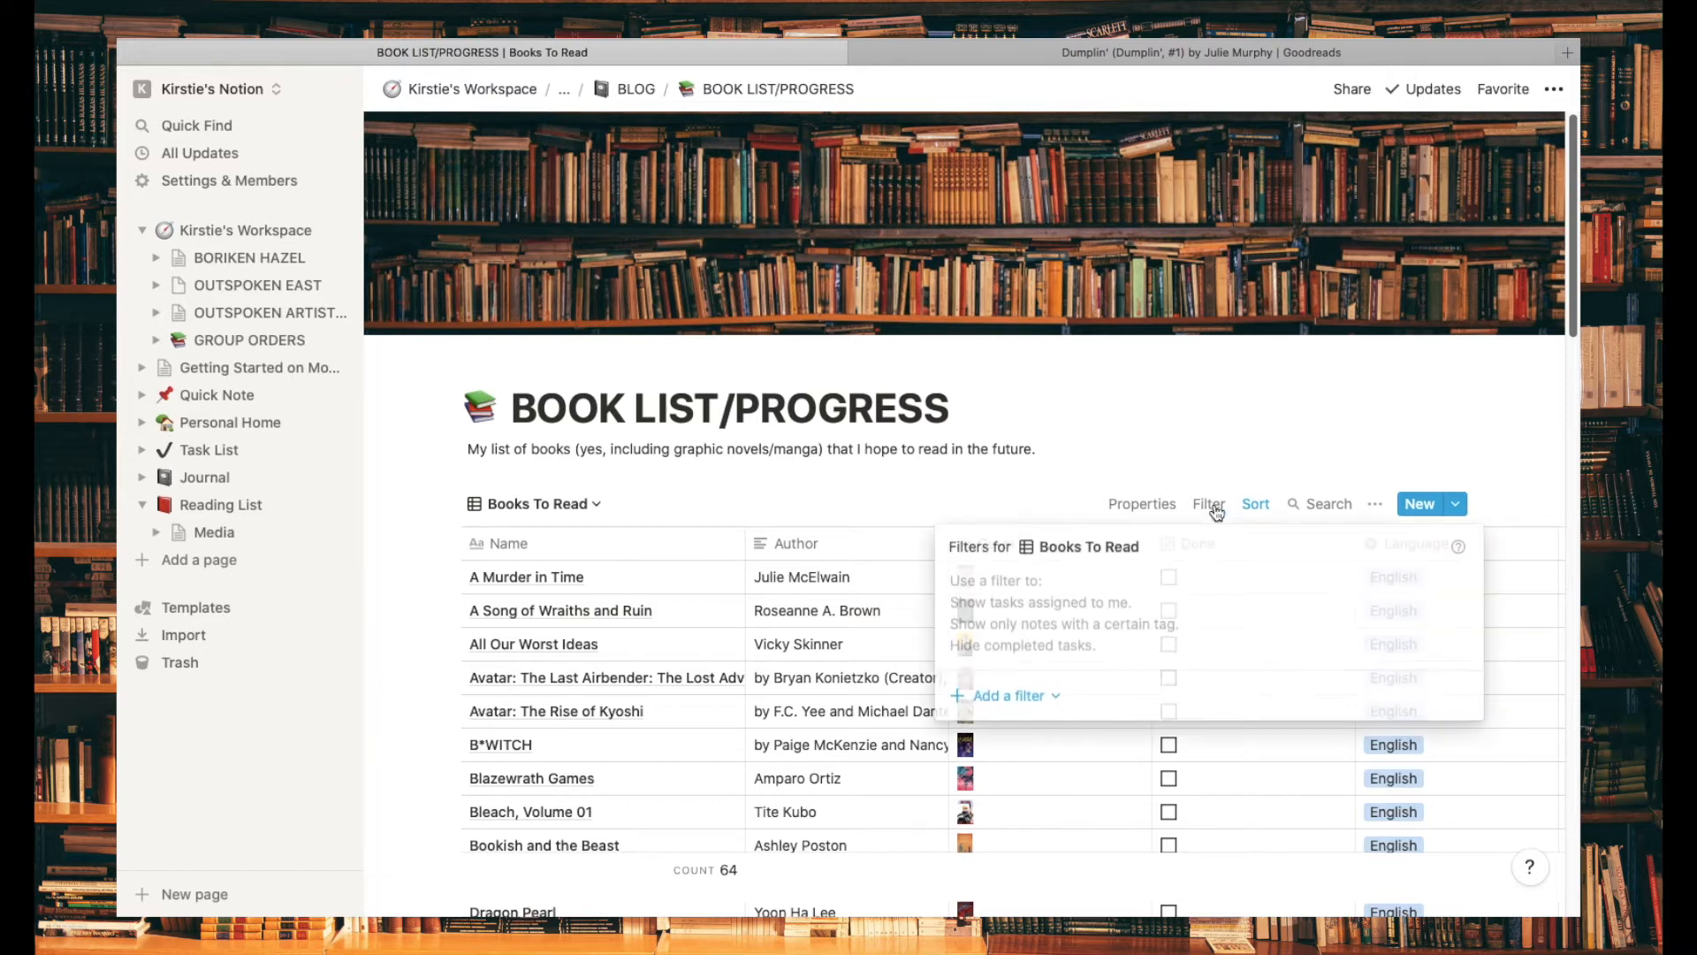
click(1213, 508)
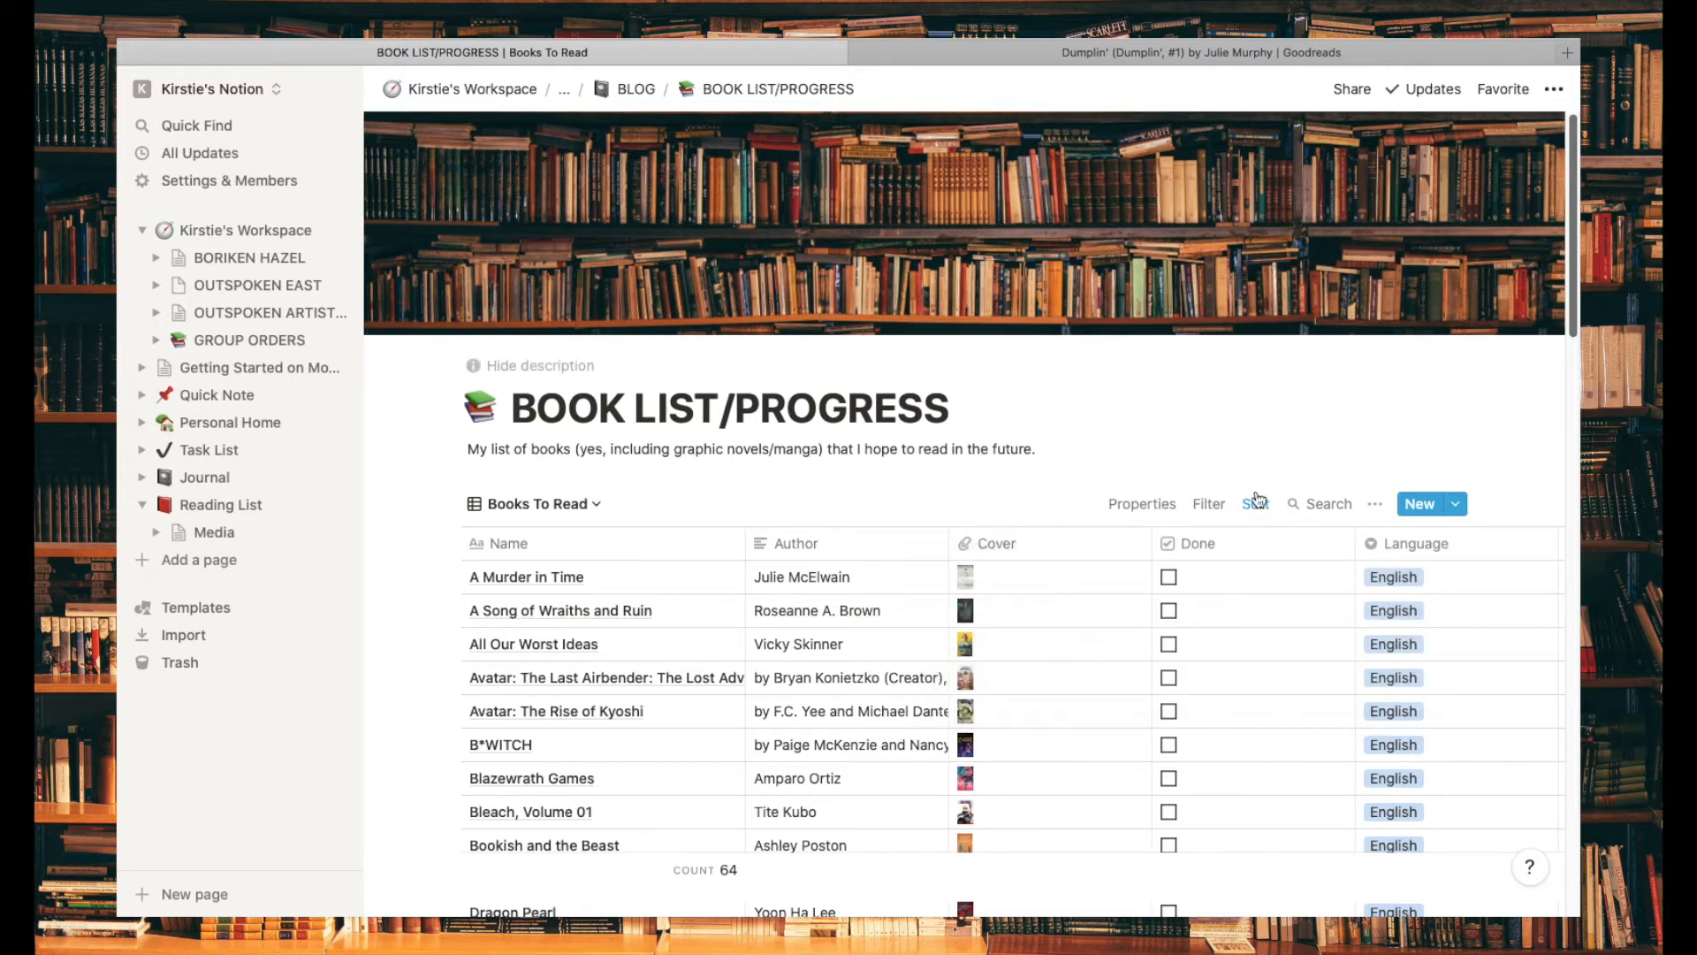
click(1256, 505)
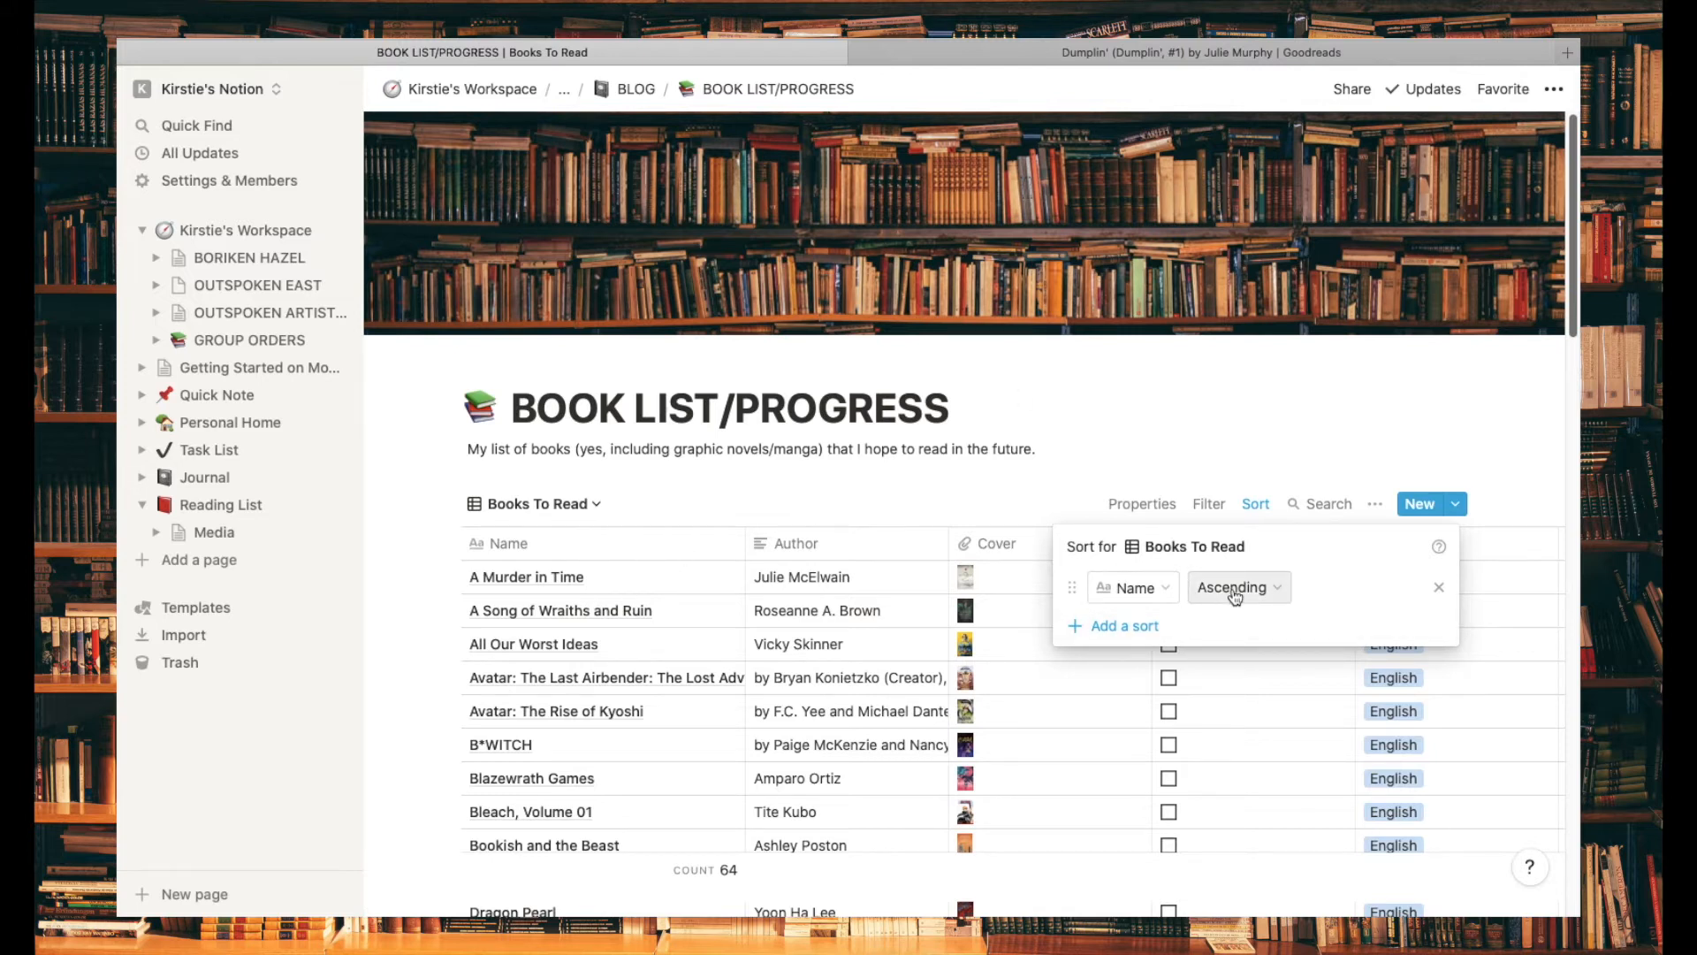
click(1293, 445)
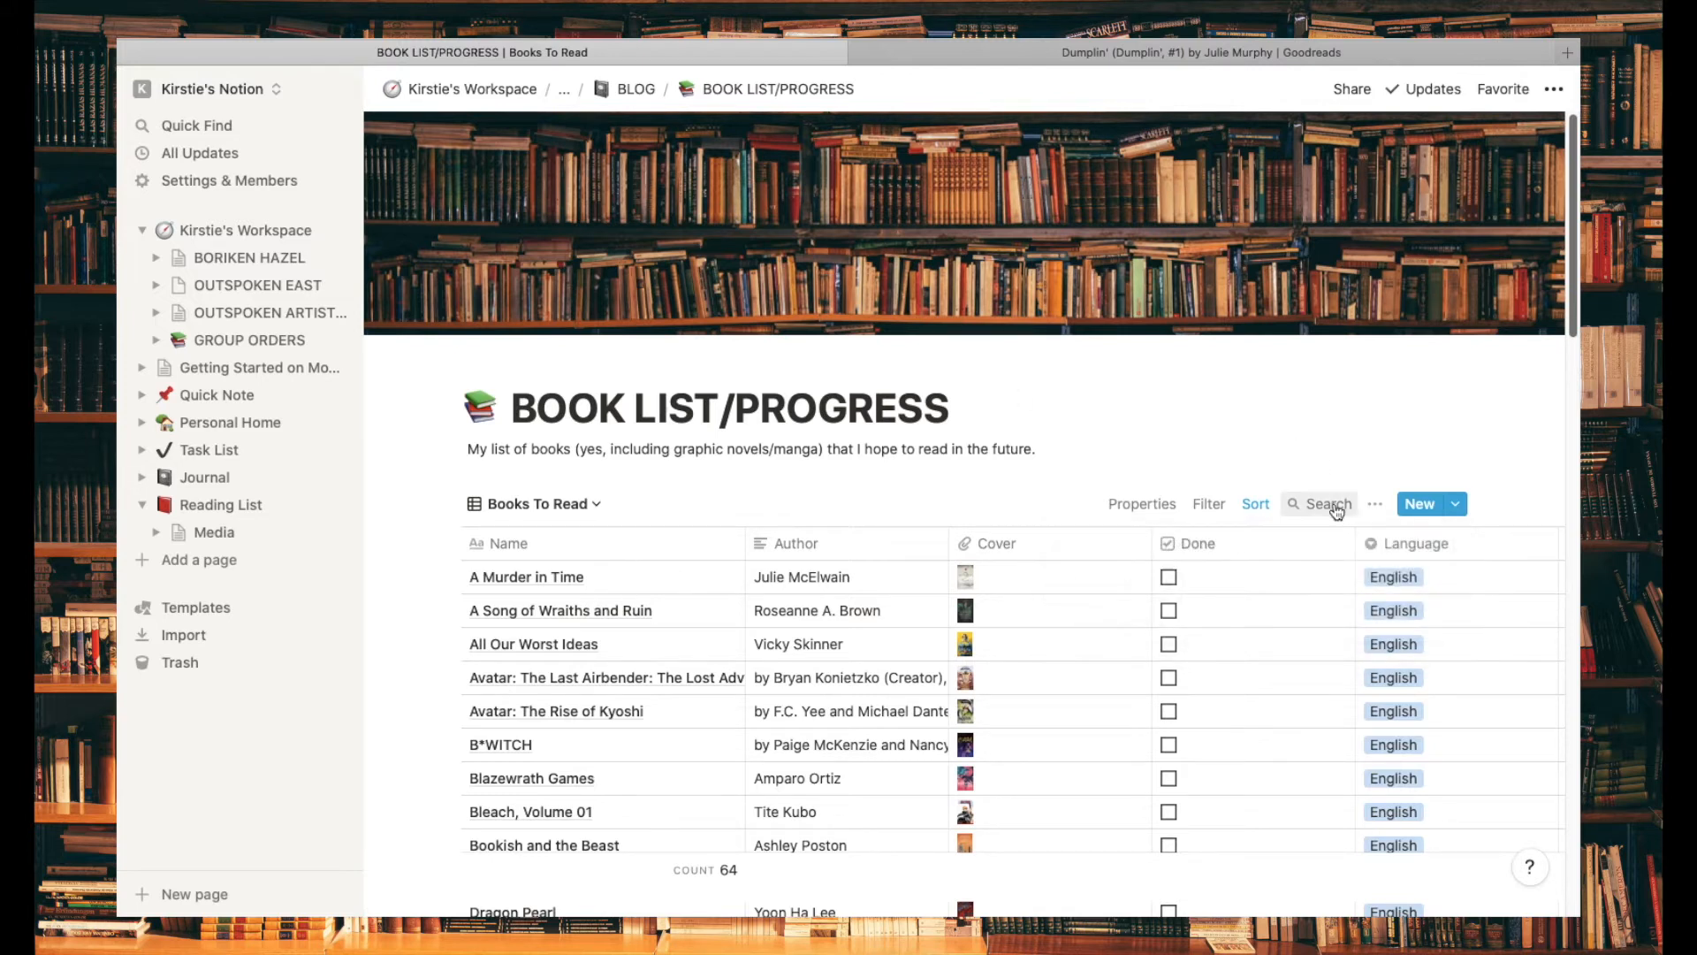
click(1377, 507)
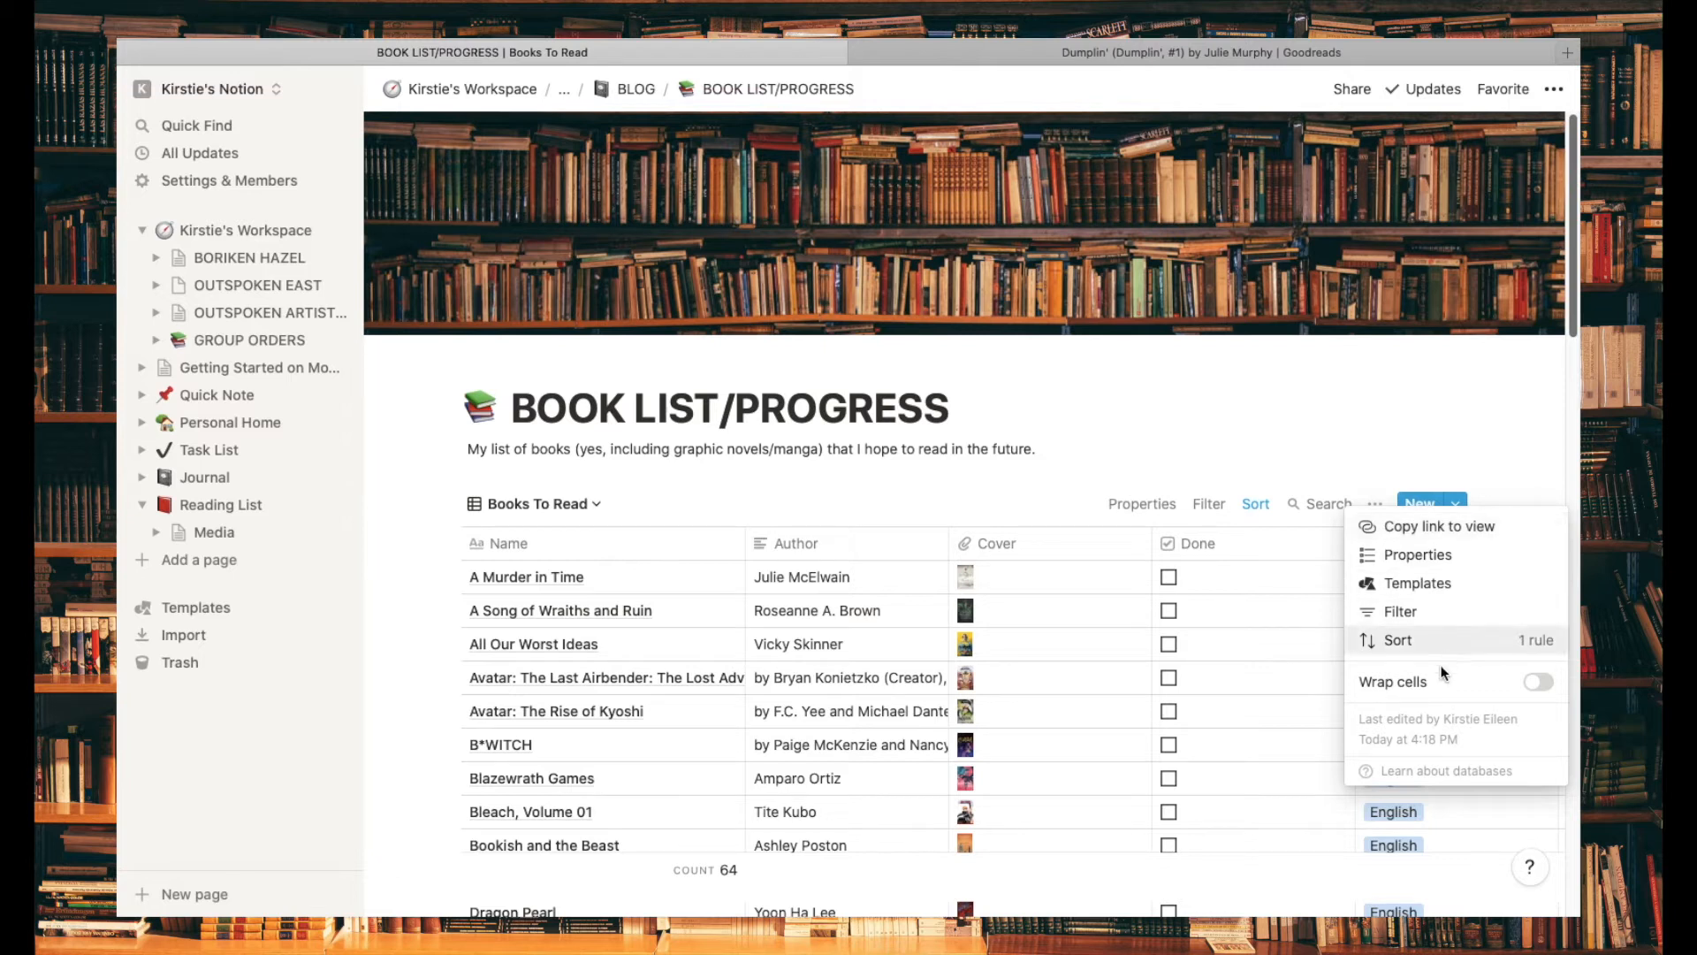
click(1436, 446)
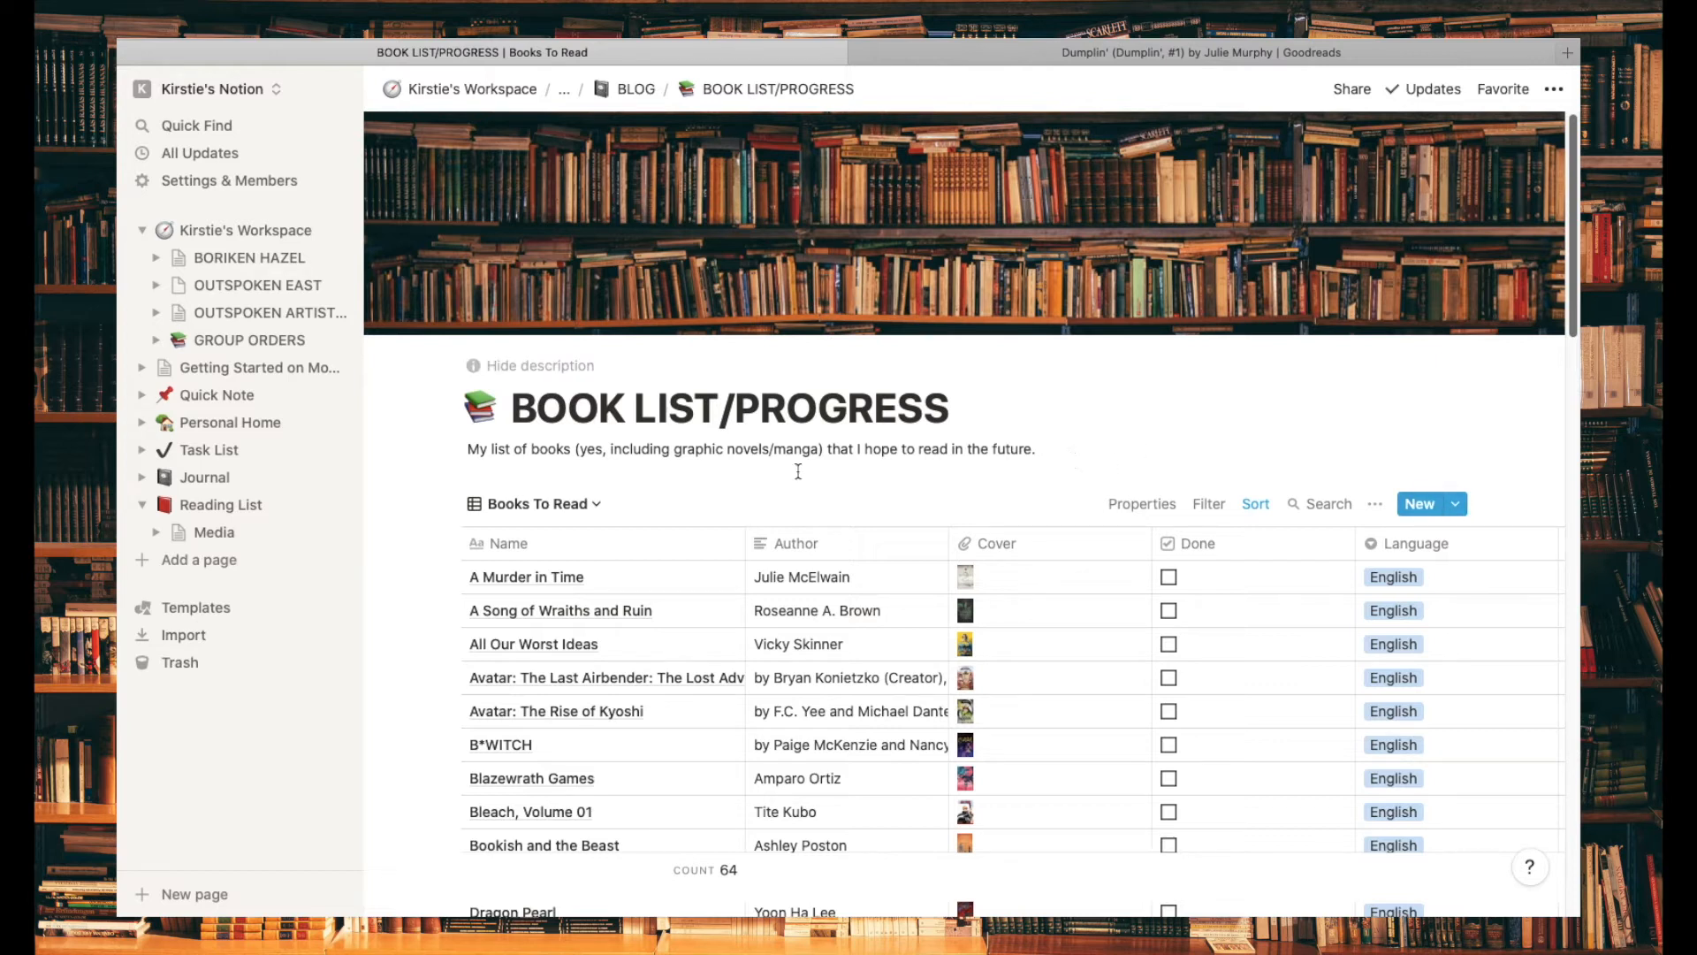
Step: View the Books Finished table and the Progress board with its Want To Read, Reading and Read columns
click(598, 510)
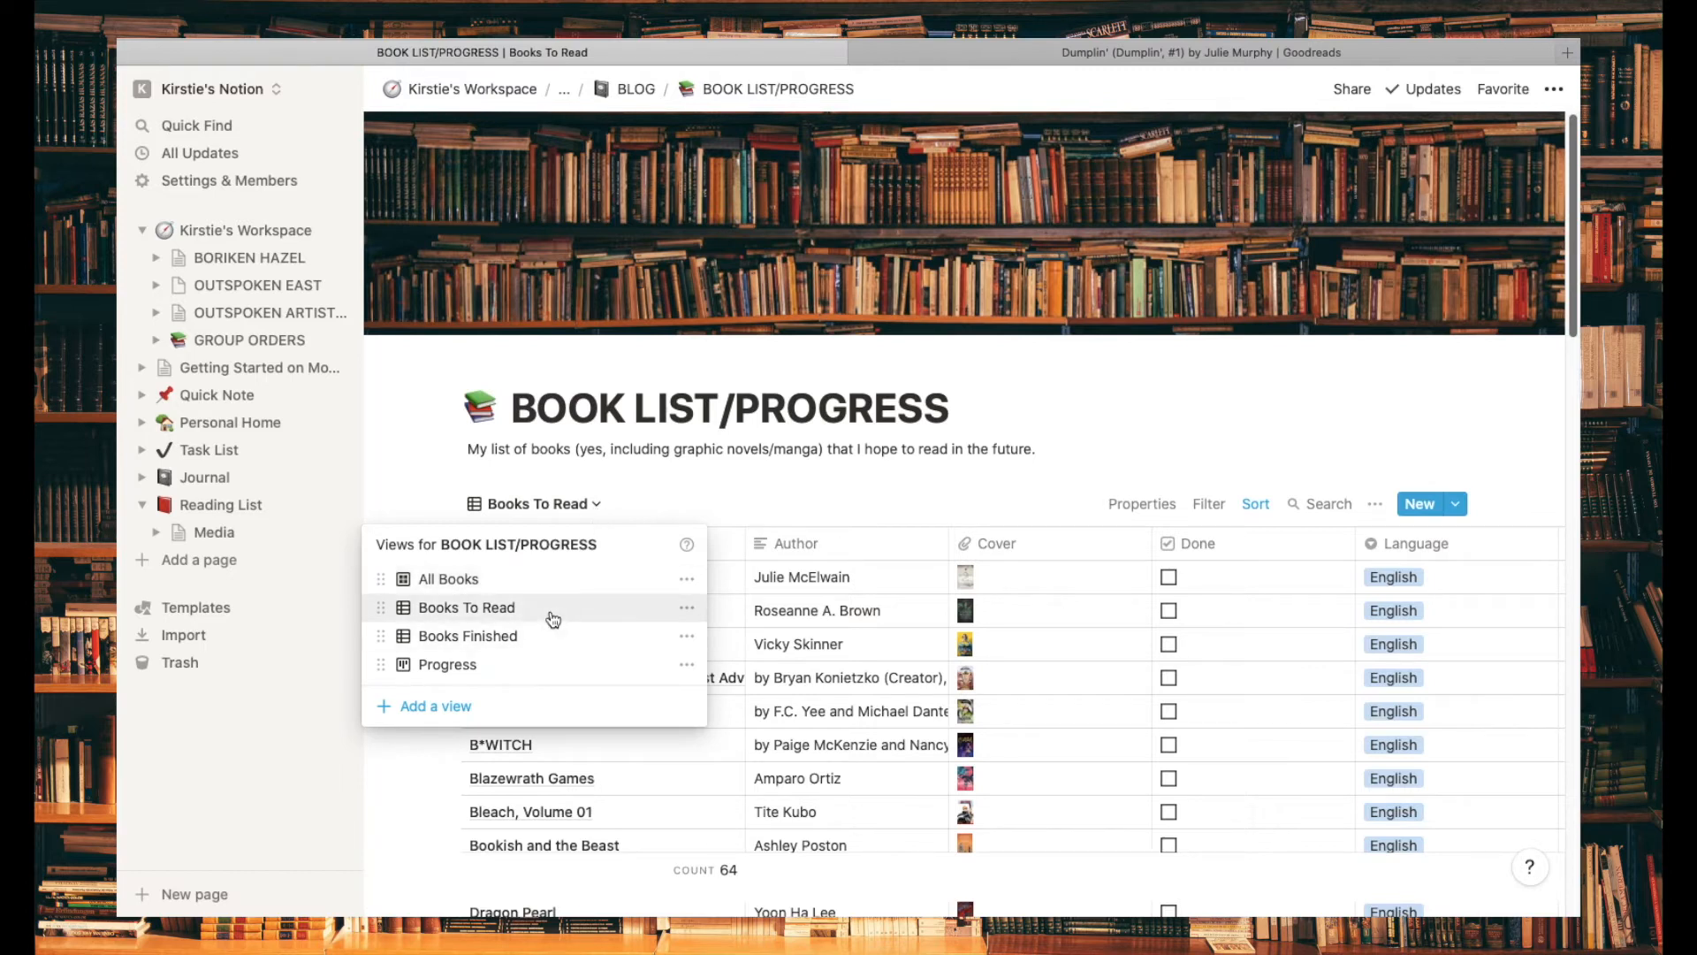
click(545, 638)
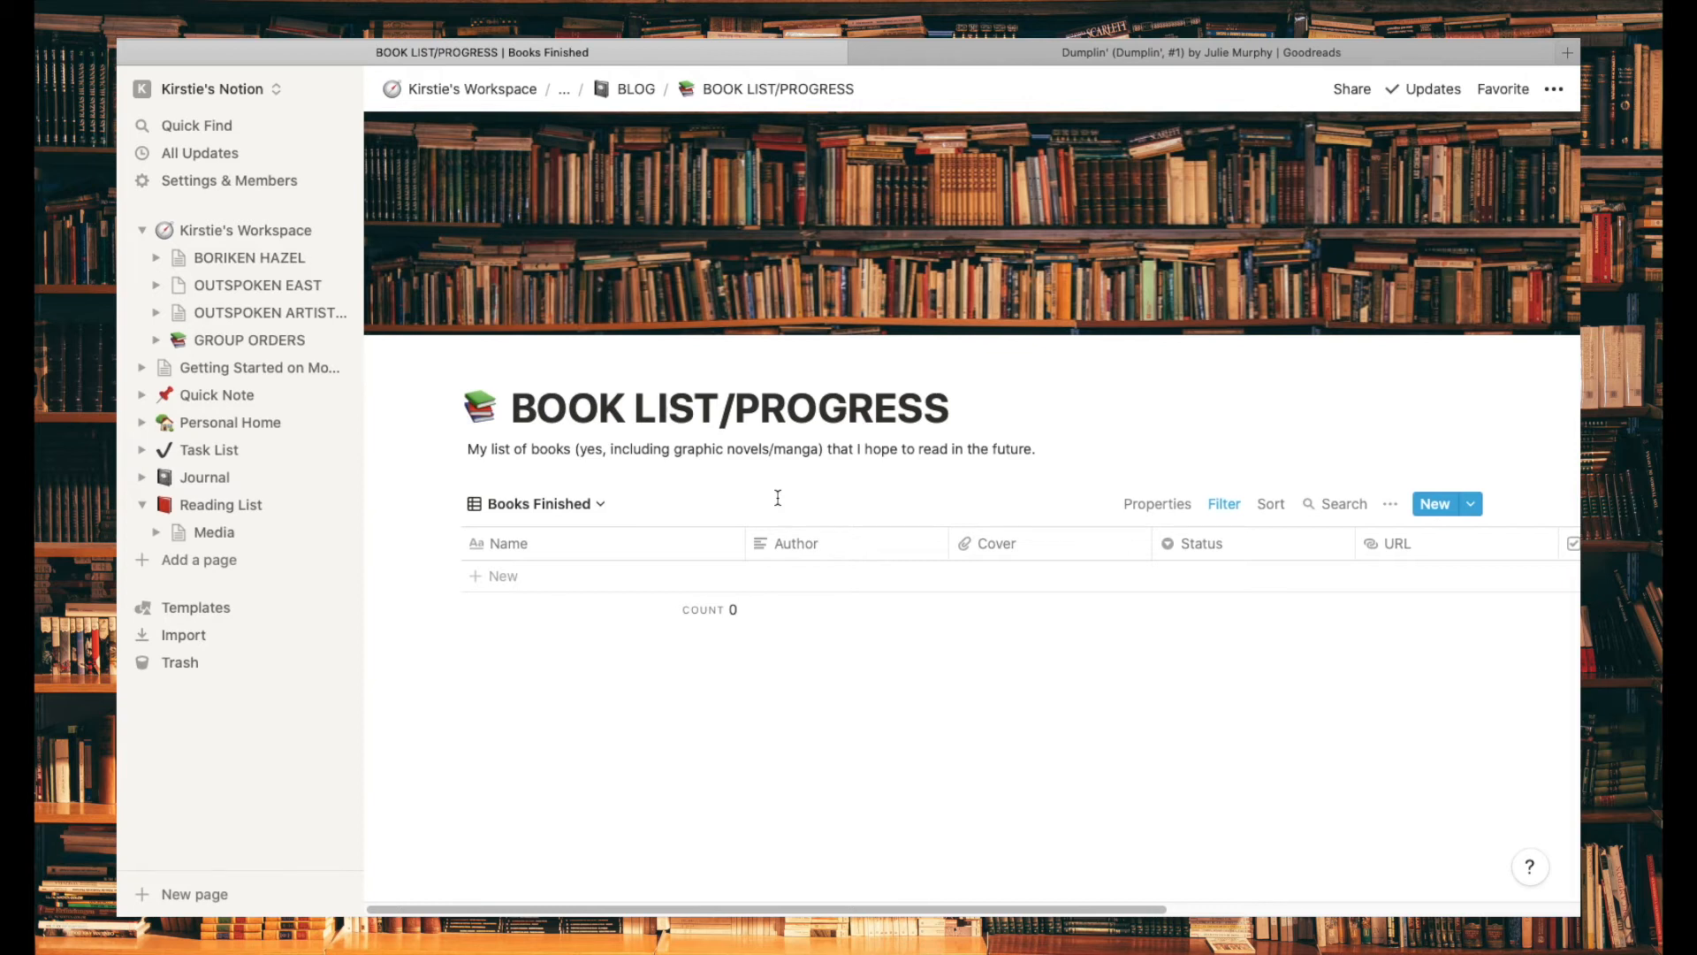
click(568, 506)
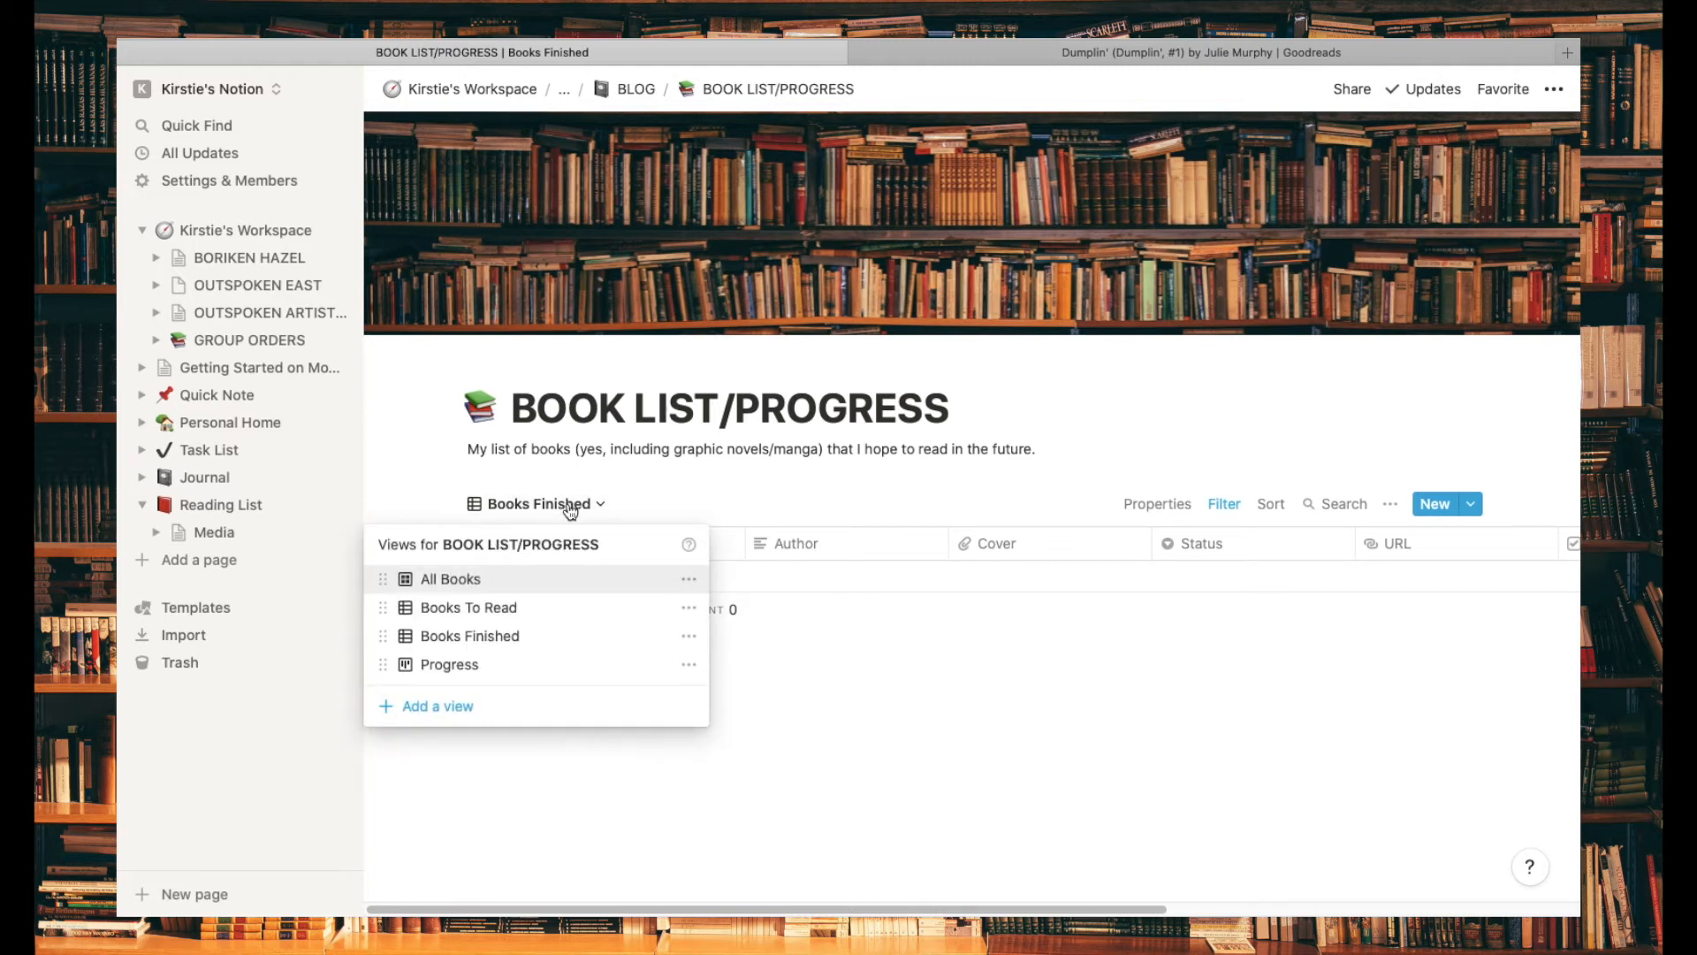
click(590, 675)
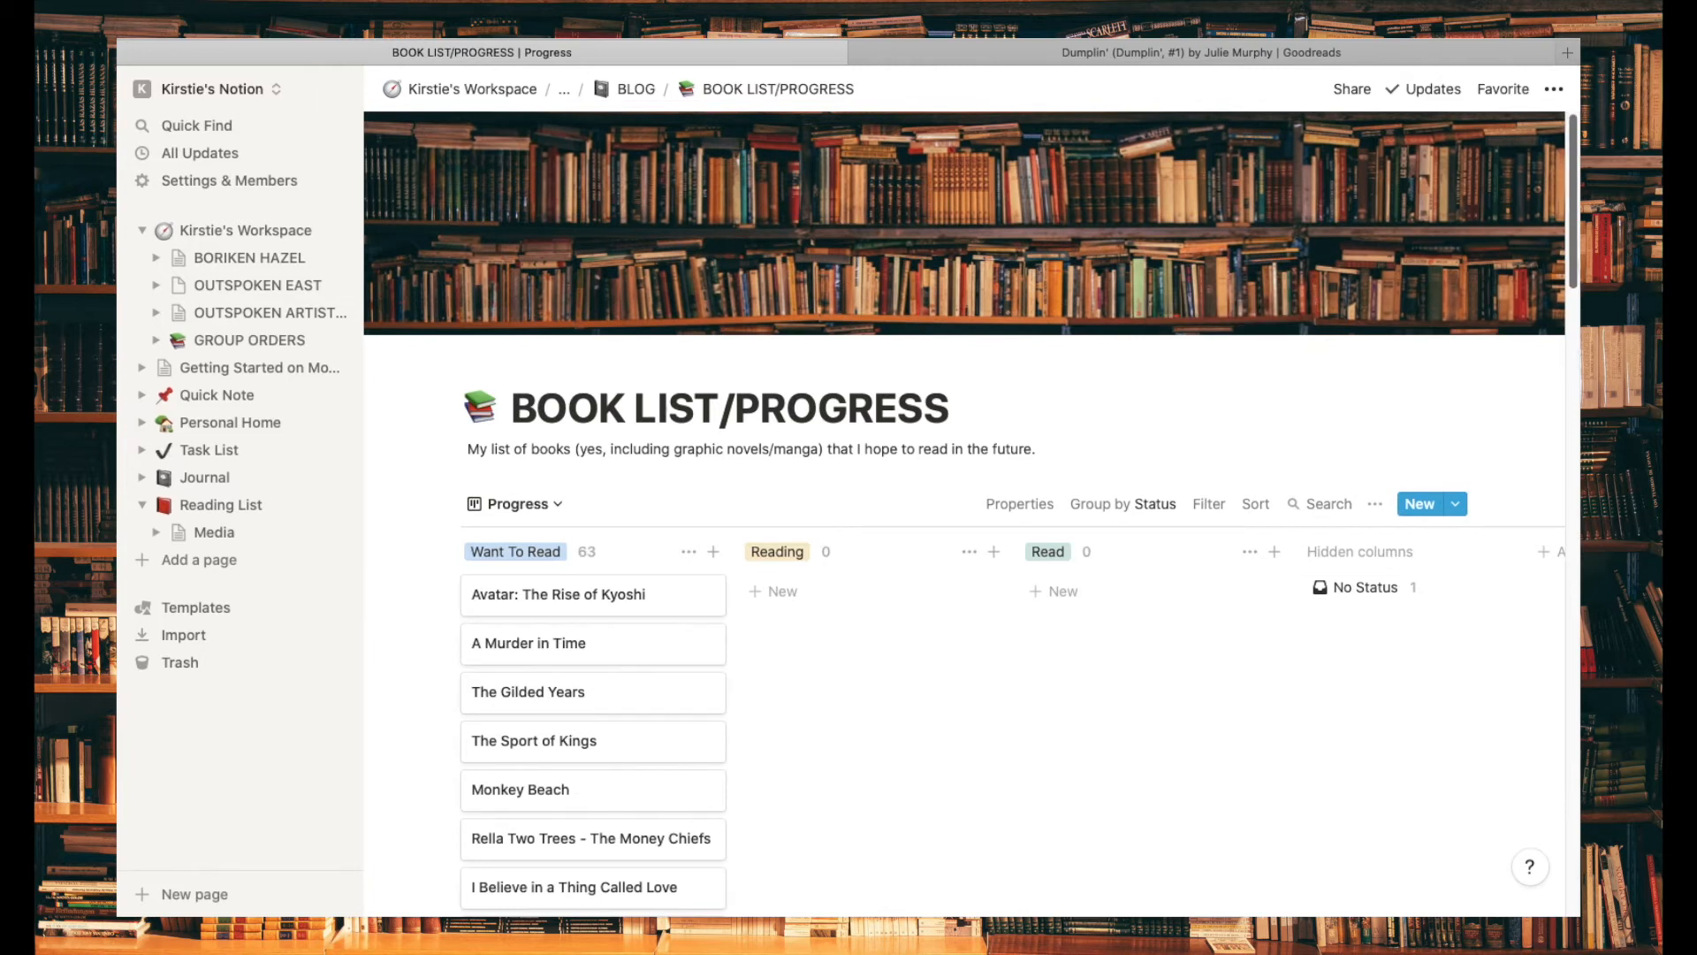
scroll(1575, 285, down, 3)
drag(1576, 285, 1577, 315)
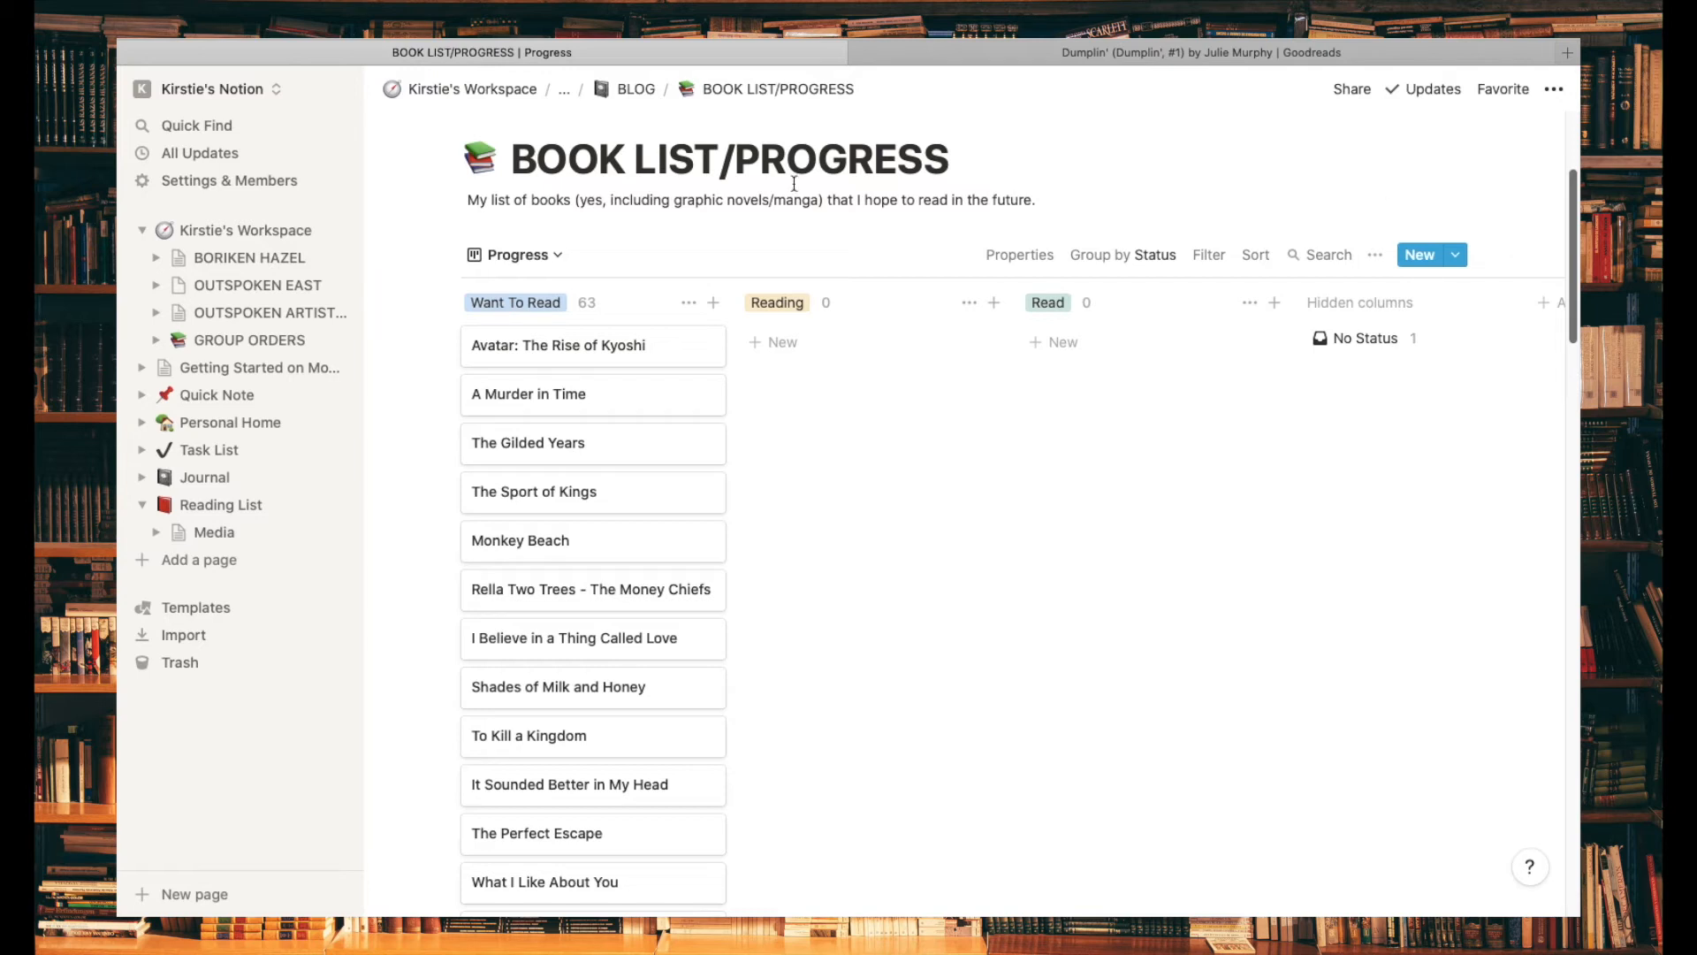
Step: Return to the All Books gallery view and browse the book cards through to the end of the list
click(557, 256)
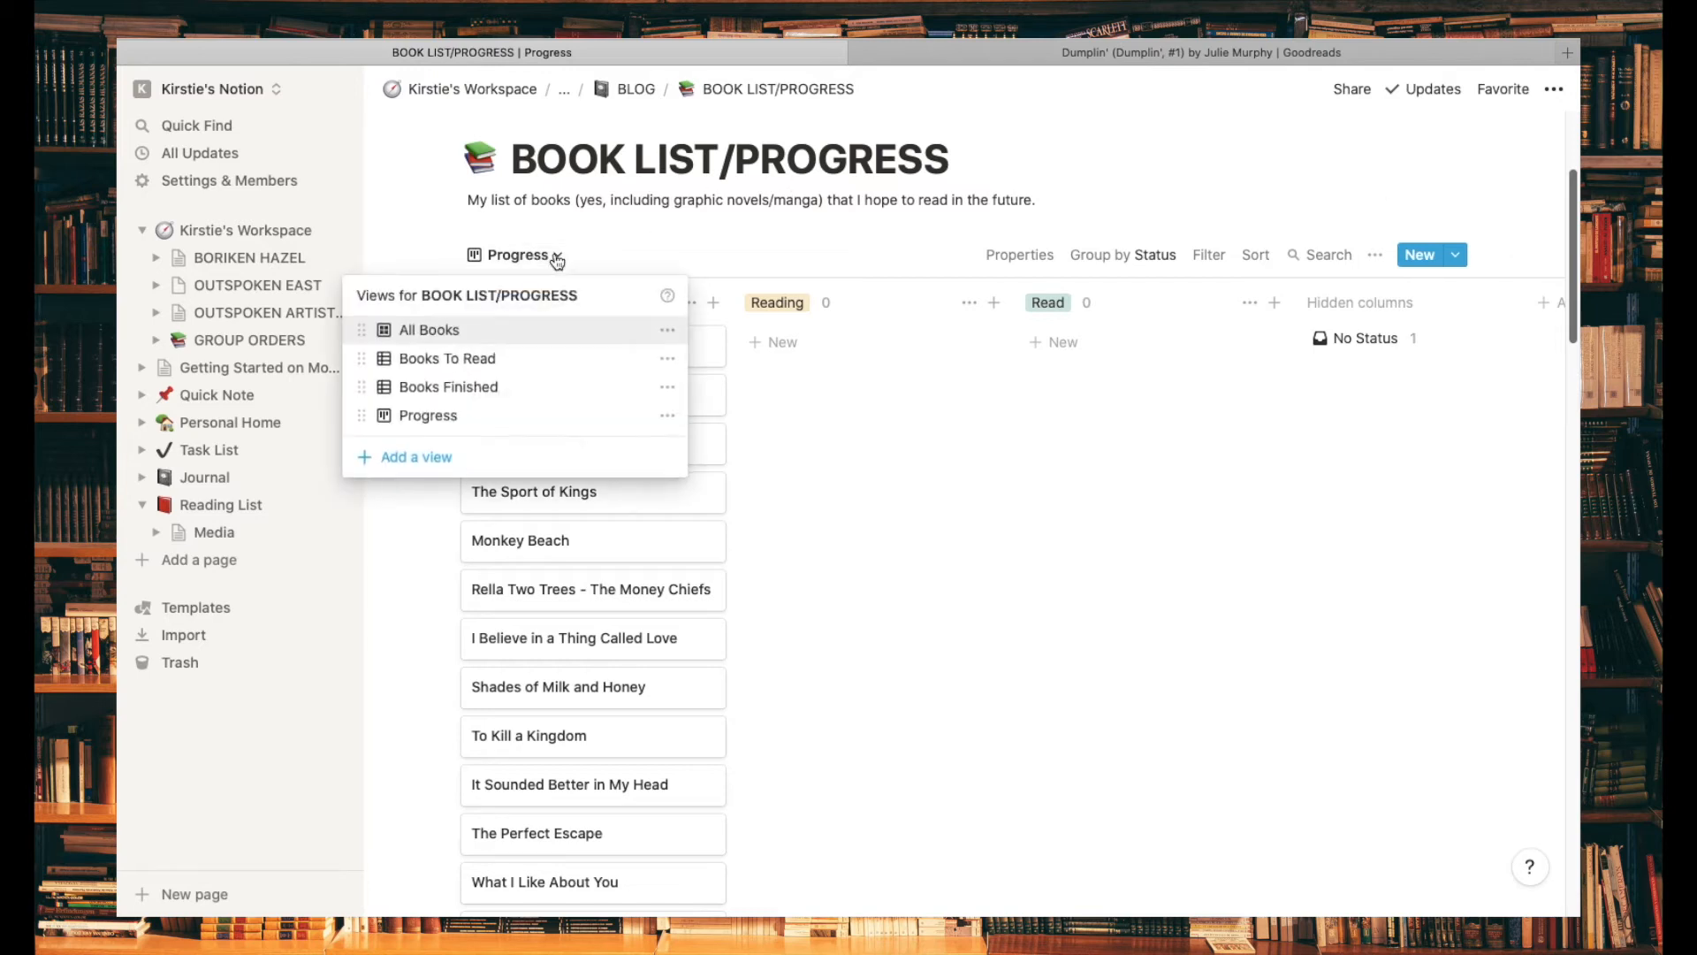
click(489, 344)
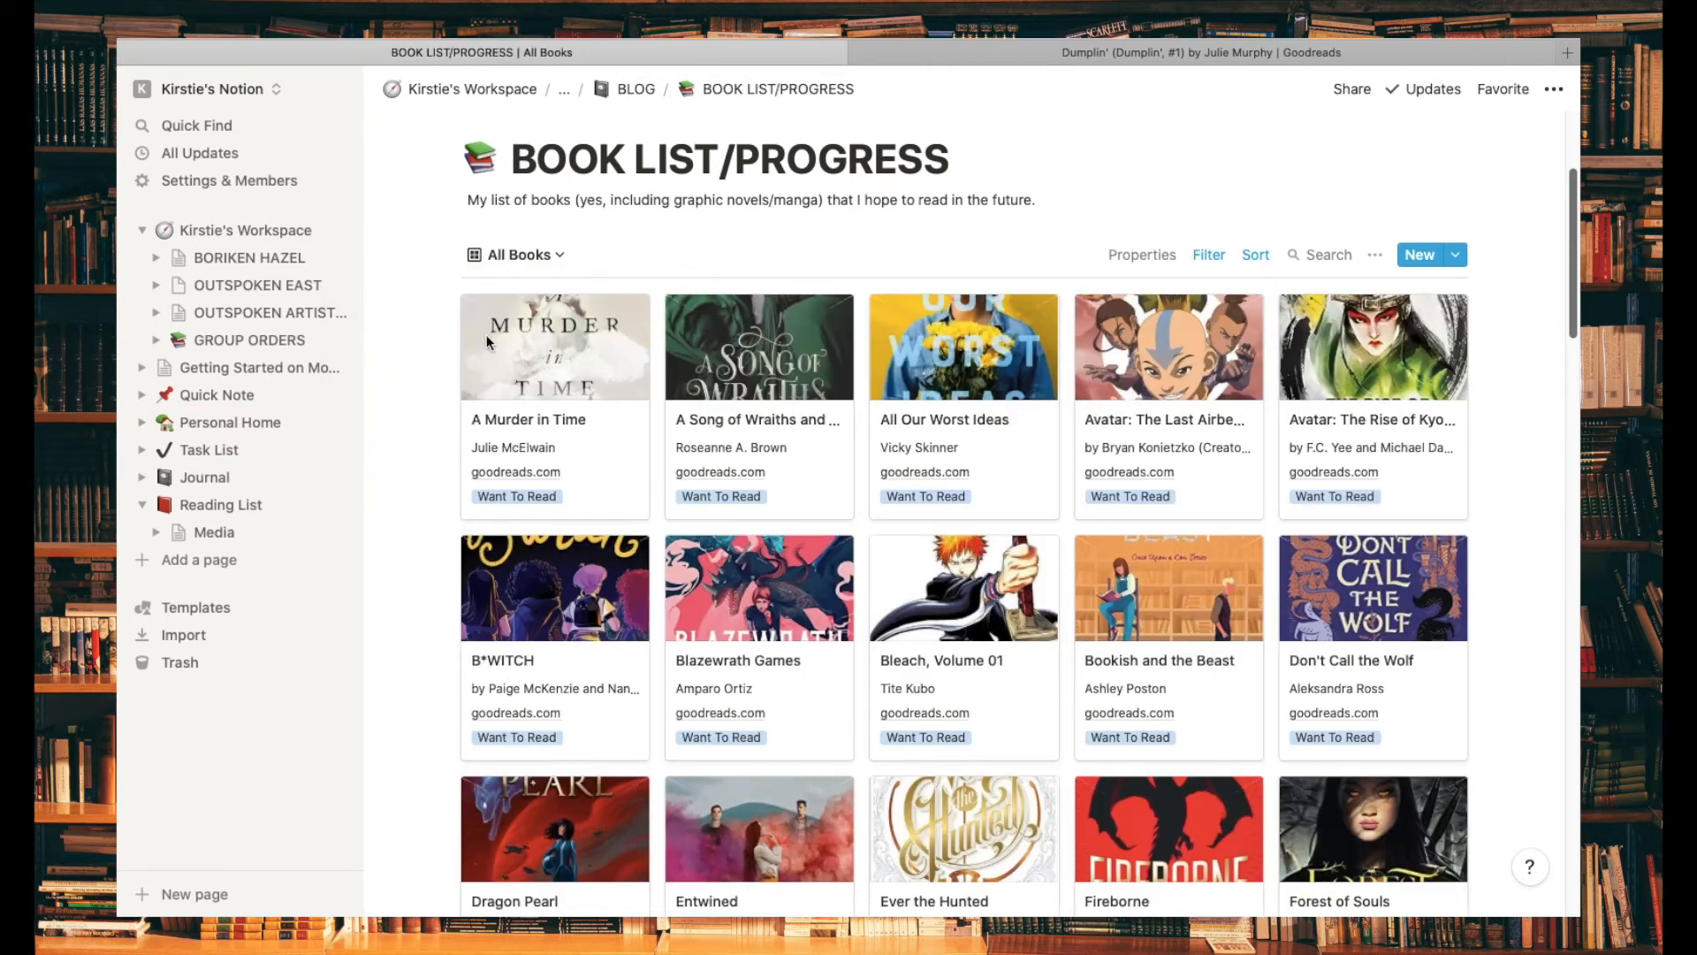
drag(1576, 212, 1576, 146)
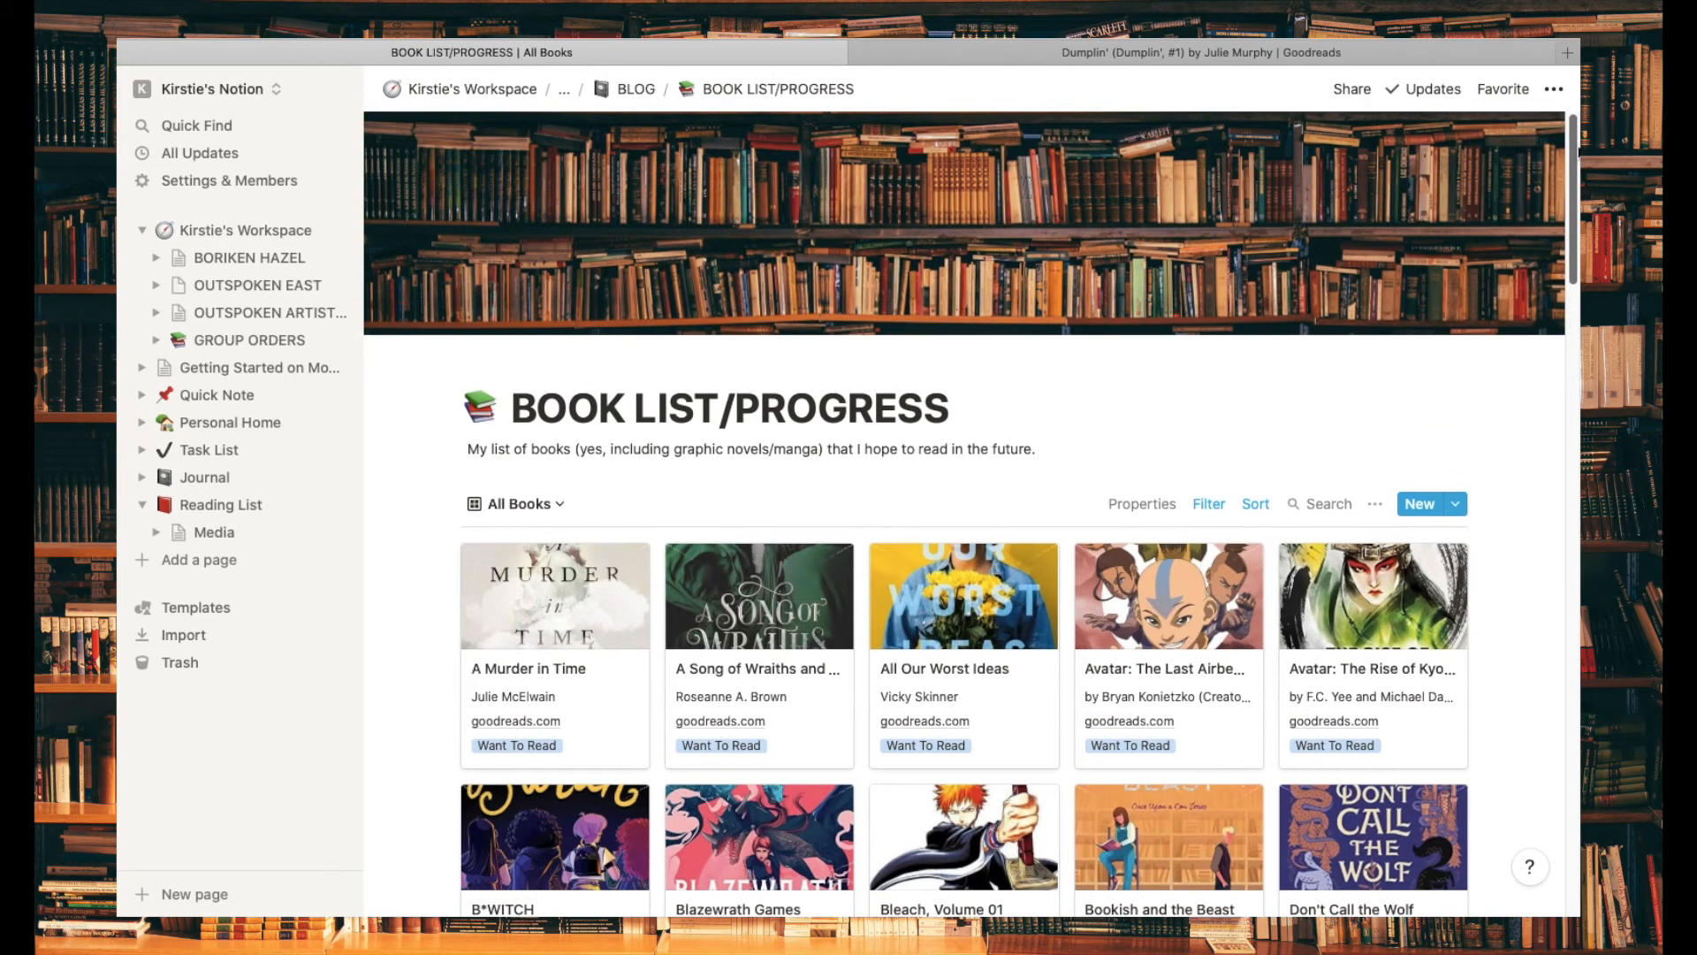
drag(1575, 157, 1576, 191)
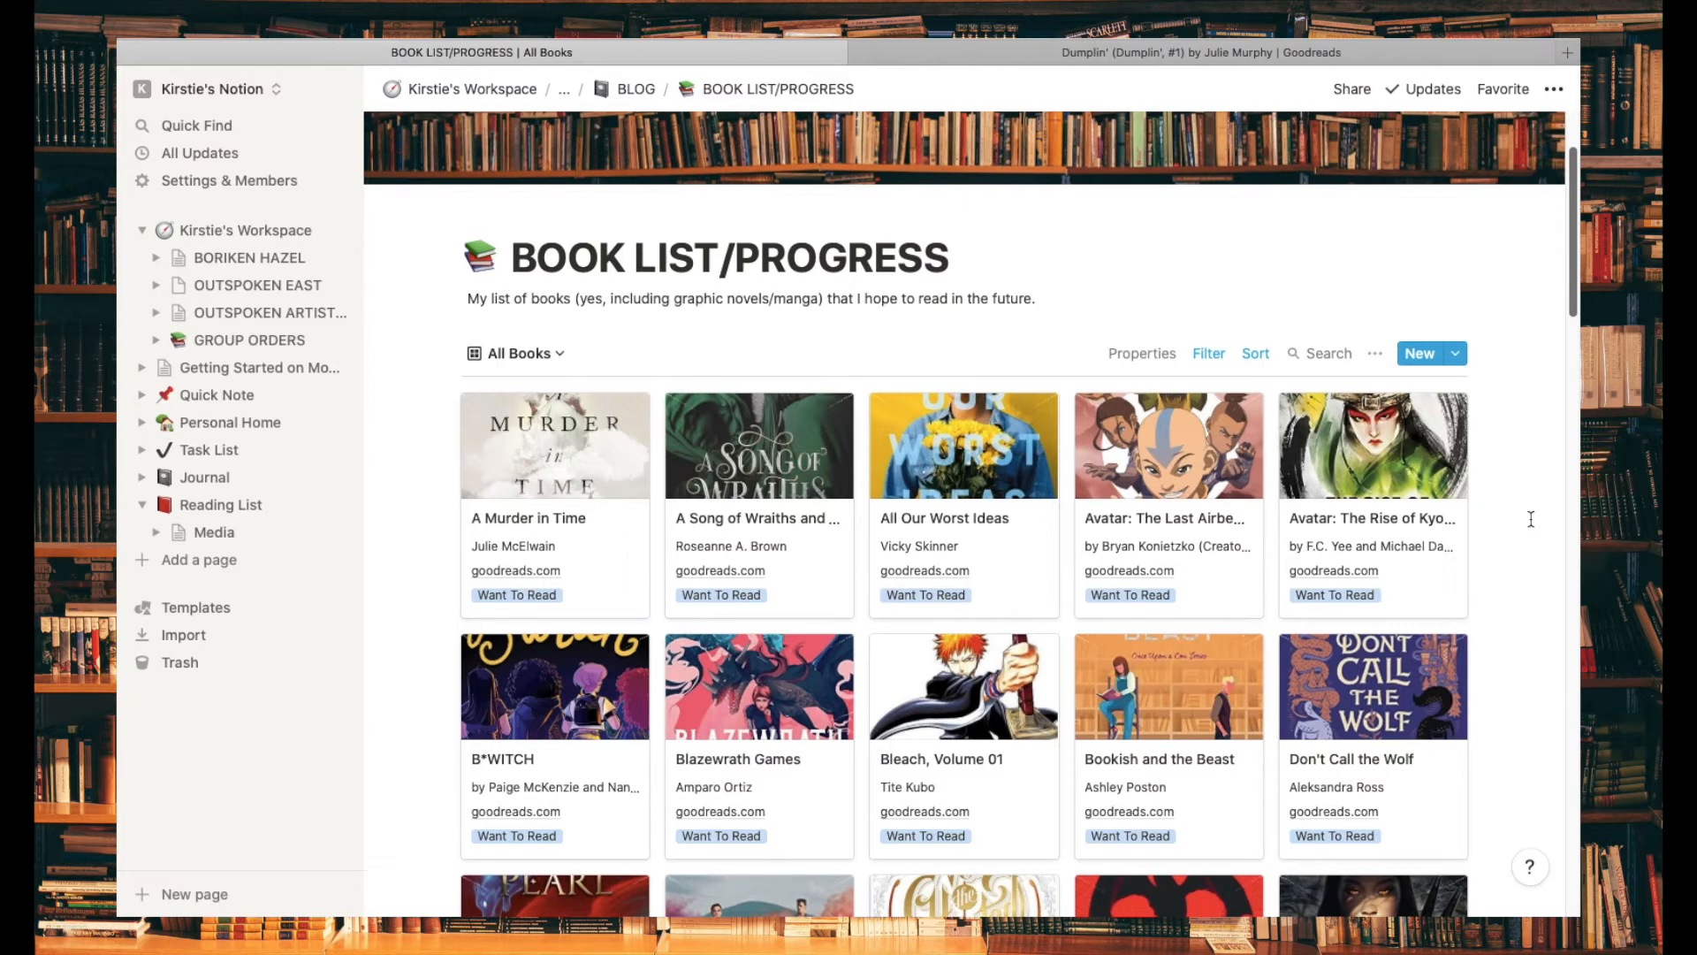
scroll(1517, 389, up, 1)
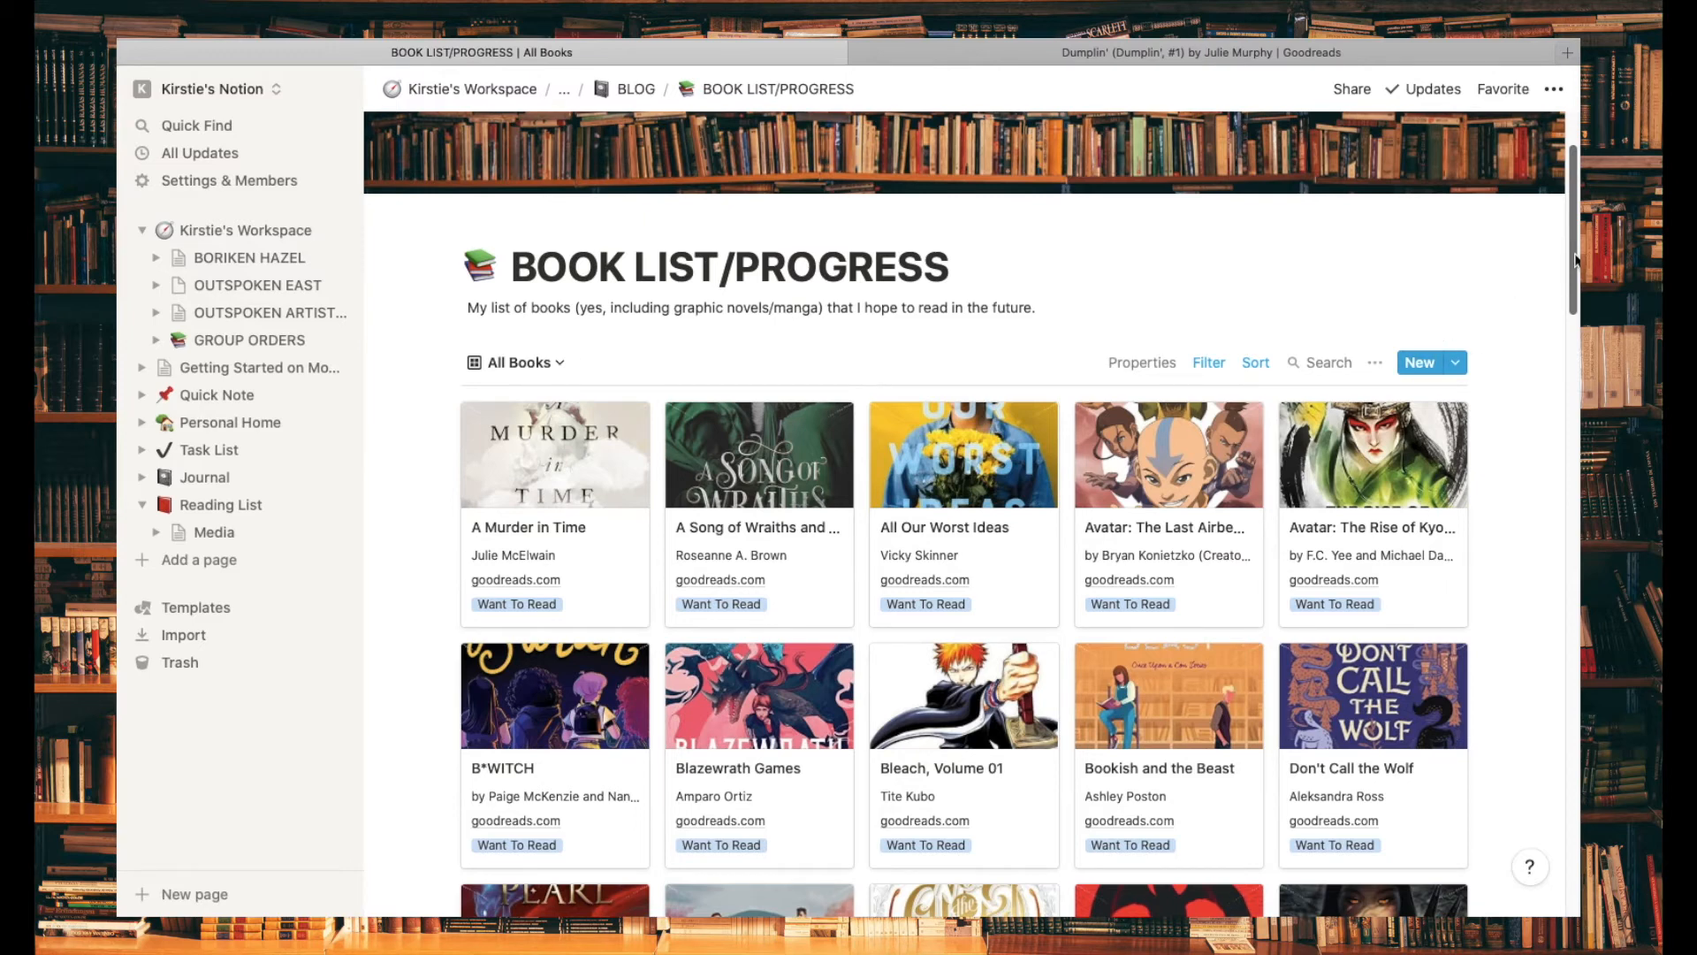
scroll(1563, 601, down, 15)
drag(1563, 601, 1577, 853)
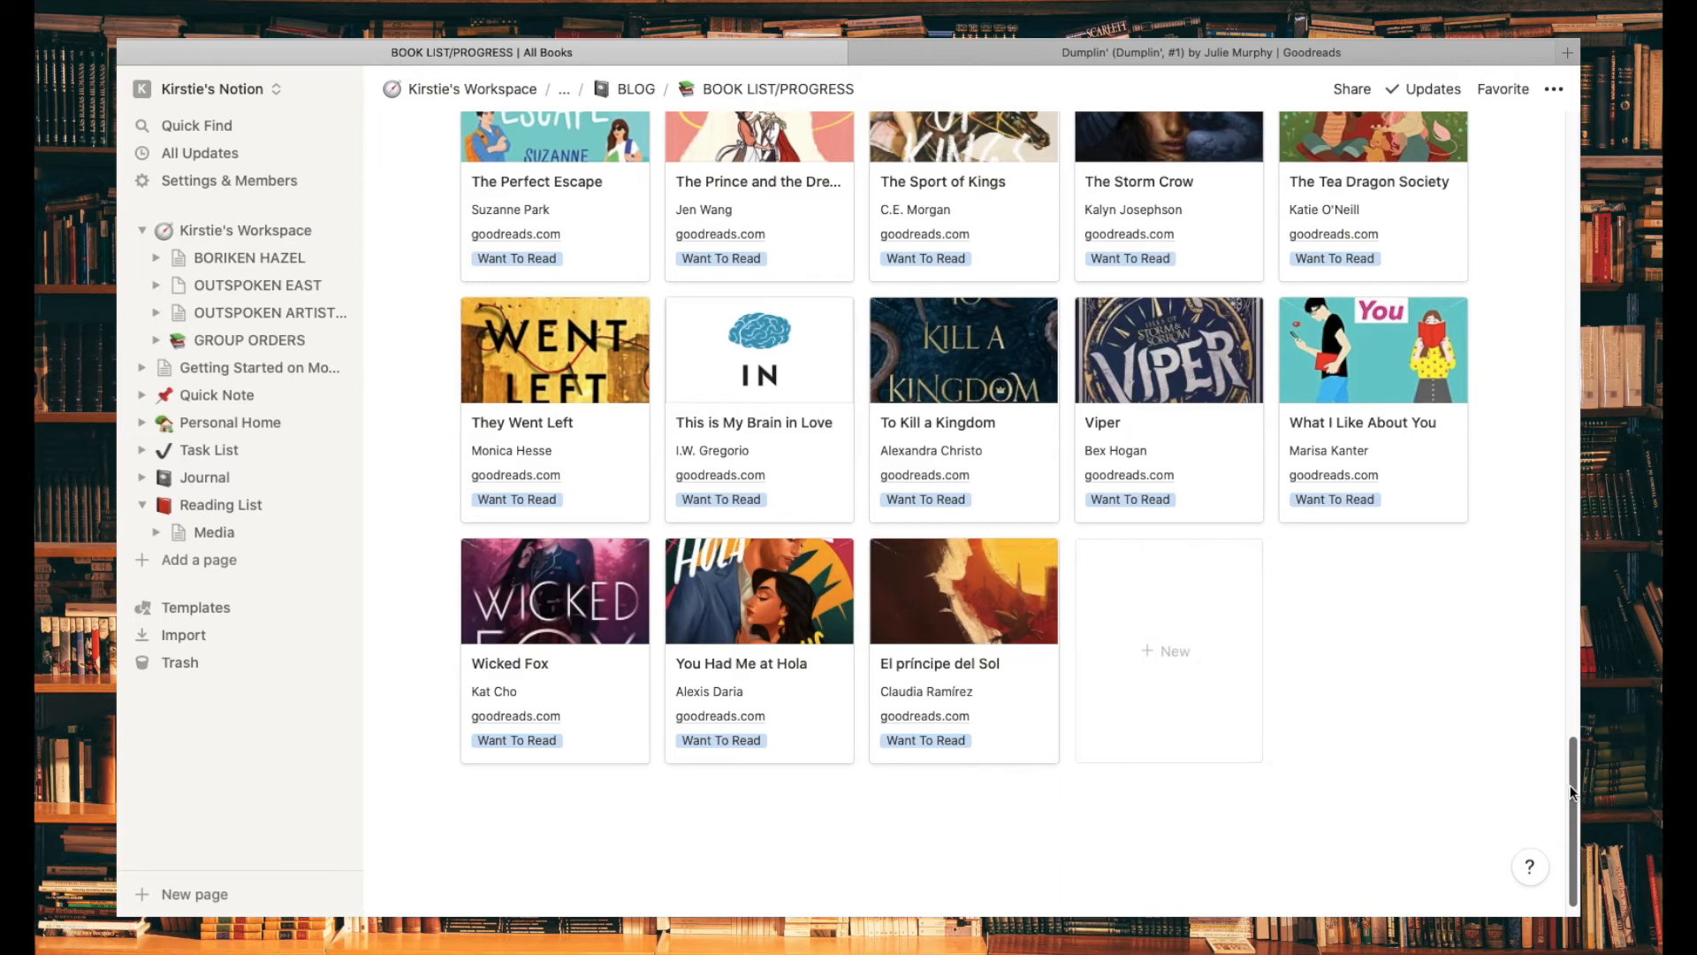
Step: Create a new book entry in the All Books gallery
drag(1572, 791, 1572, 192)
scroll(971, 515, down, 2)
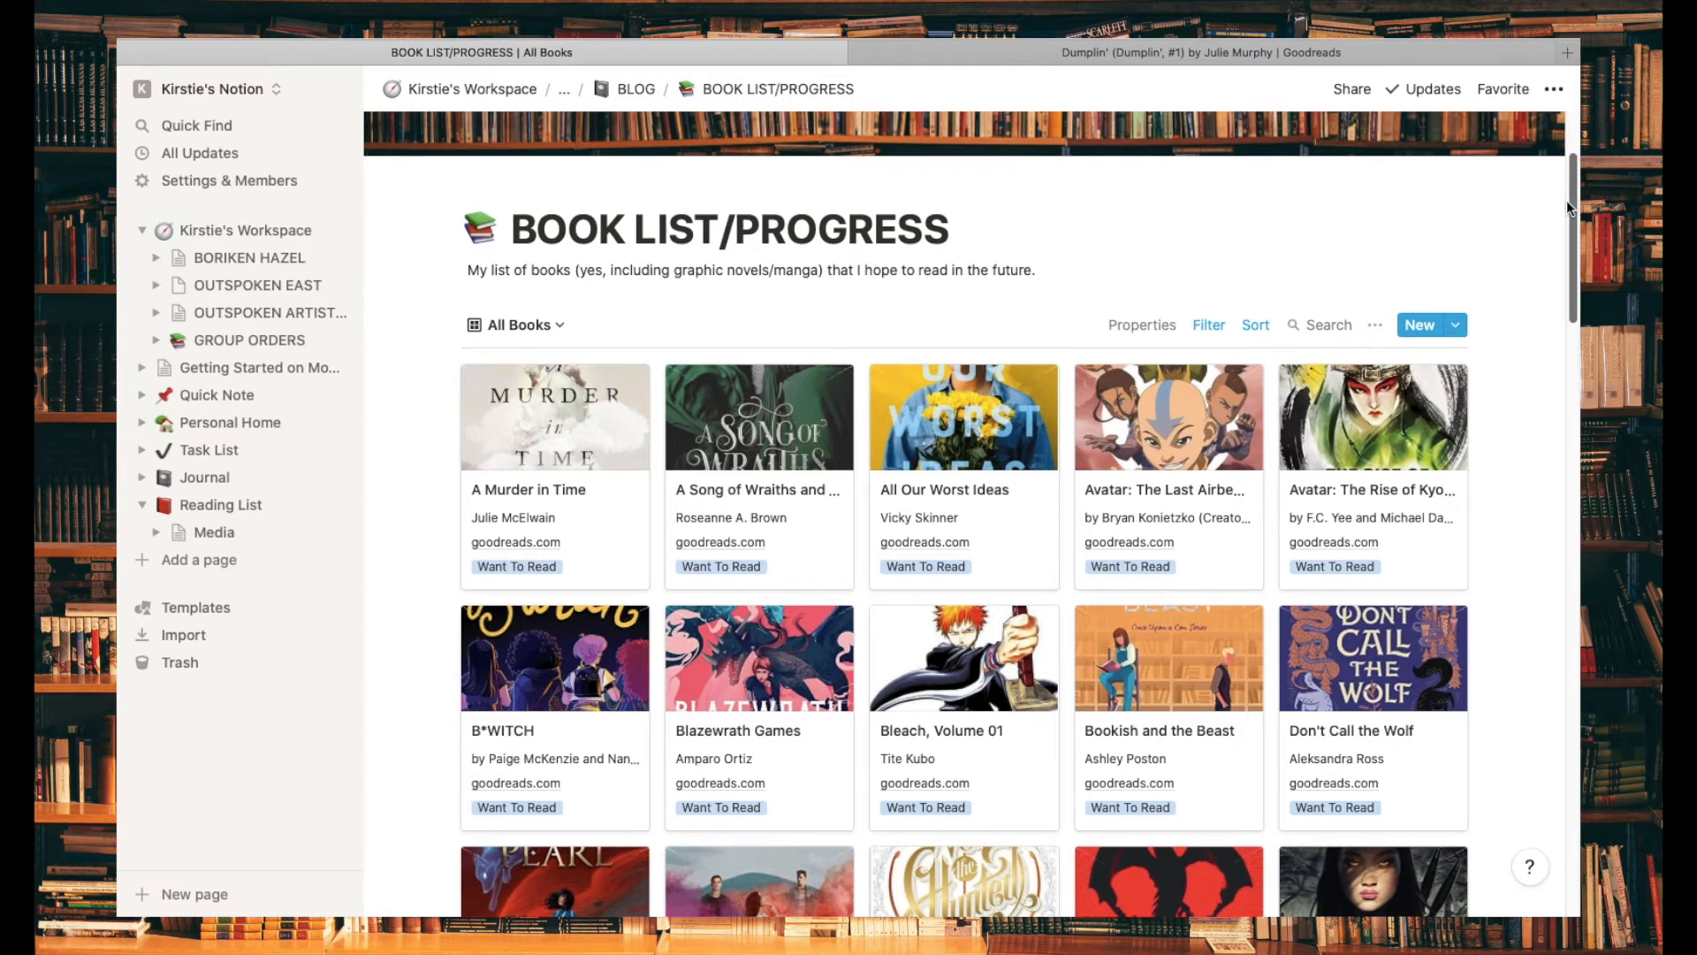
drag(1570, 205, 1571, 203)
click(1418, 335)
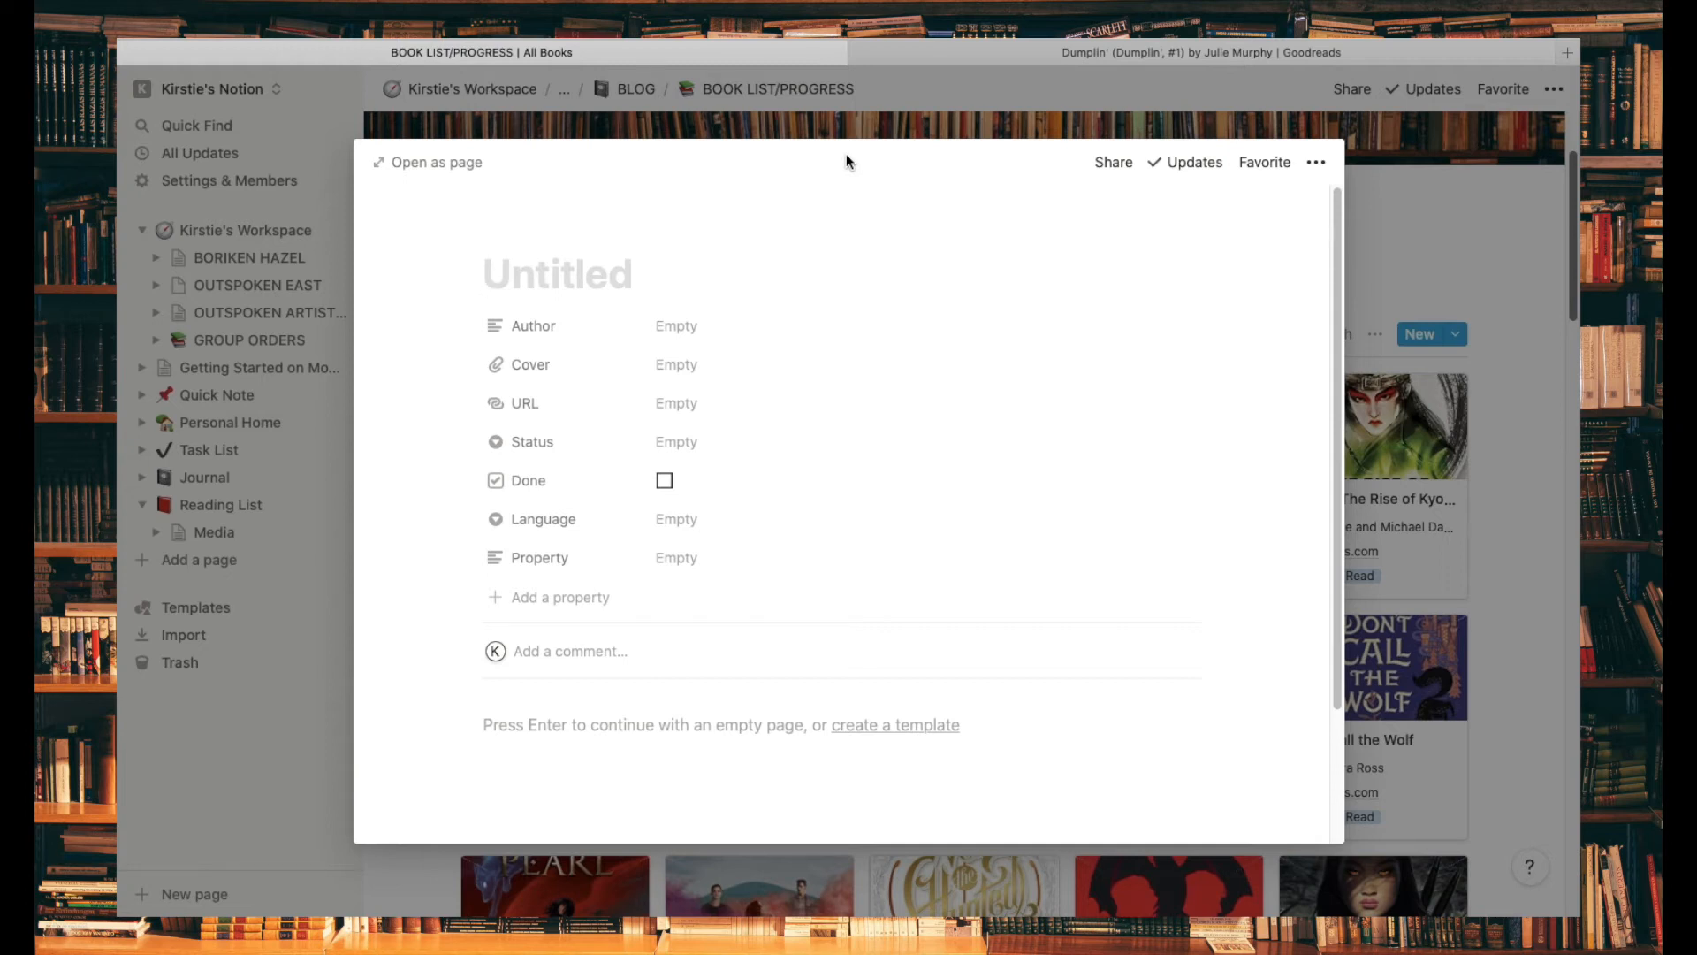
Step: Switch to Goodreads and browse the My Books list for a title to add to the book list
click(1091, 51)
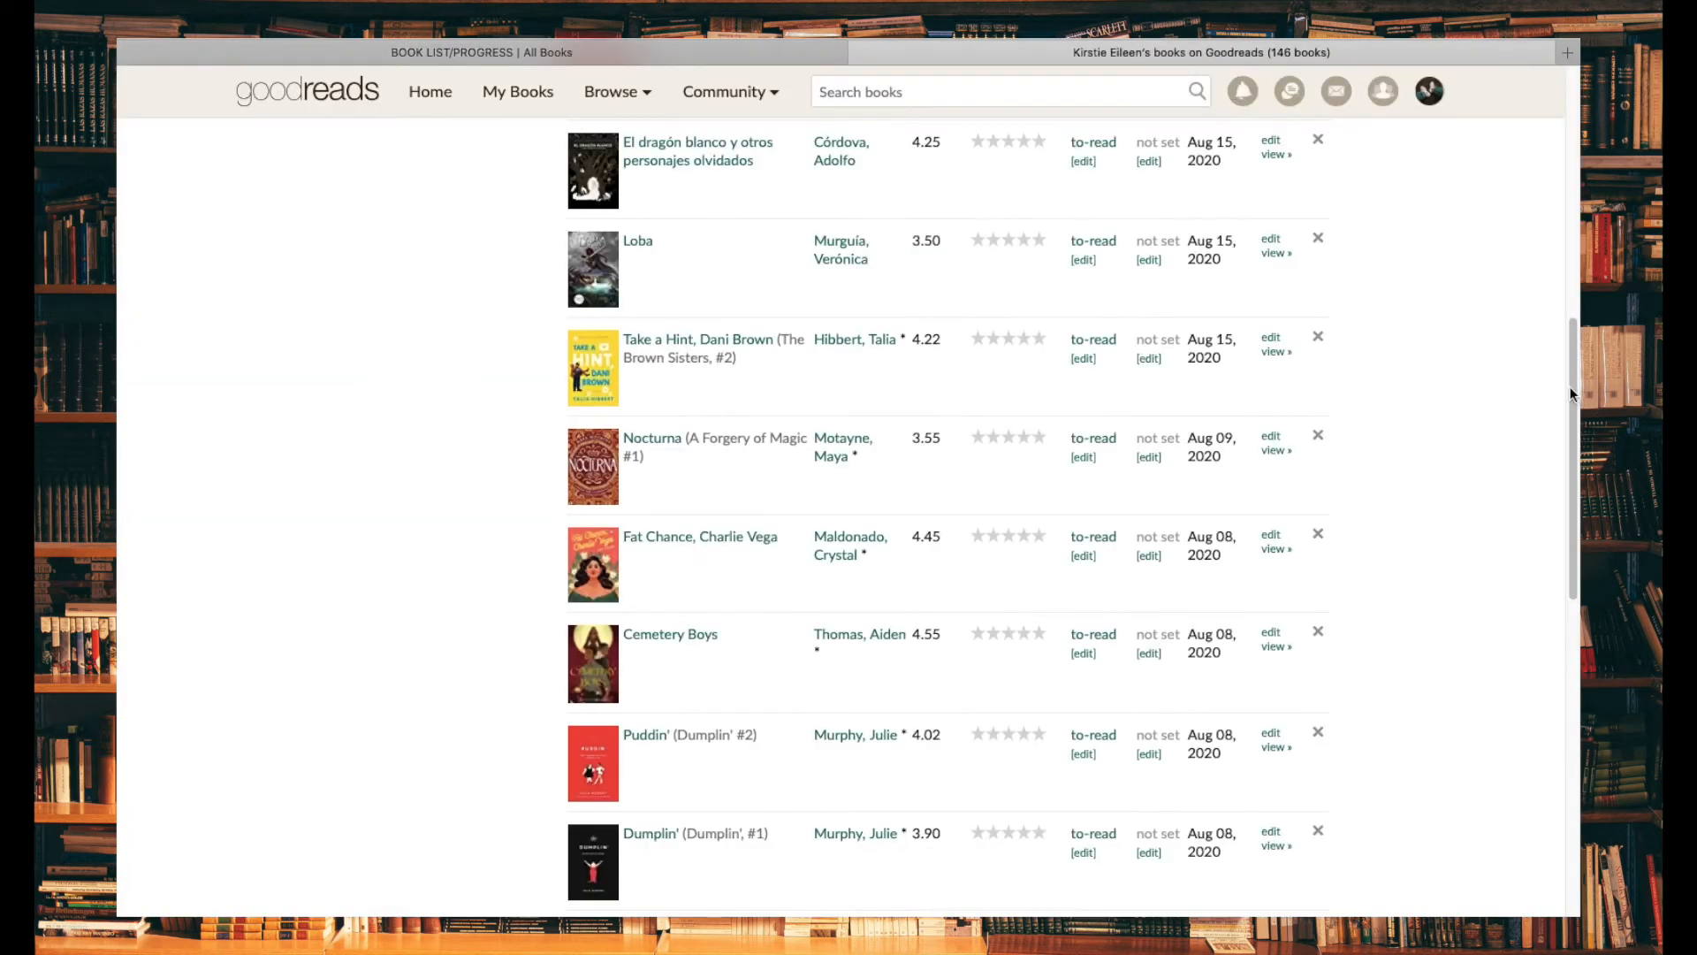
mouse_move(1576, 401)
mouse_down()
mouse_move(1577, 190)
mouse_move(1577, 400)
mouse_up()
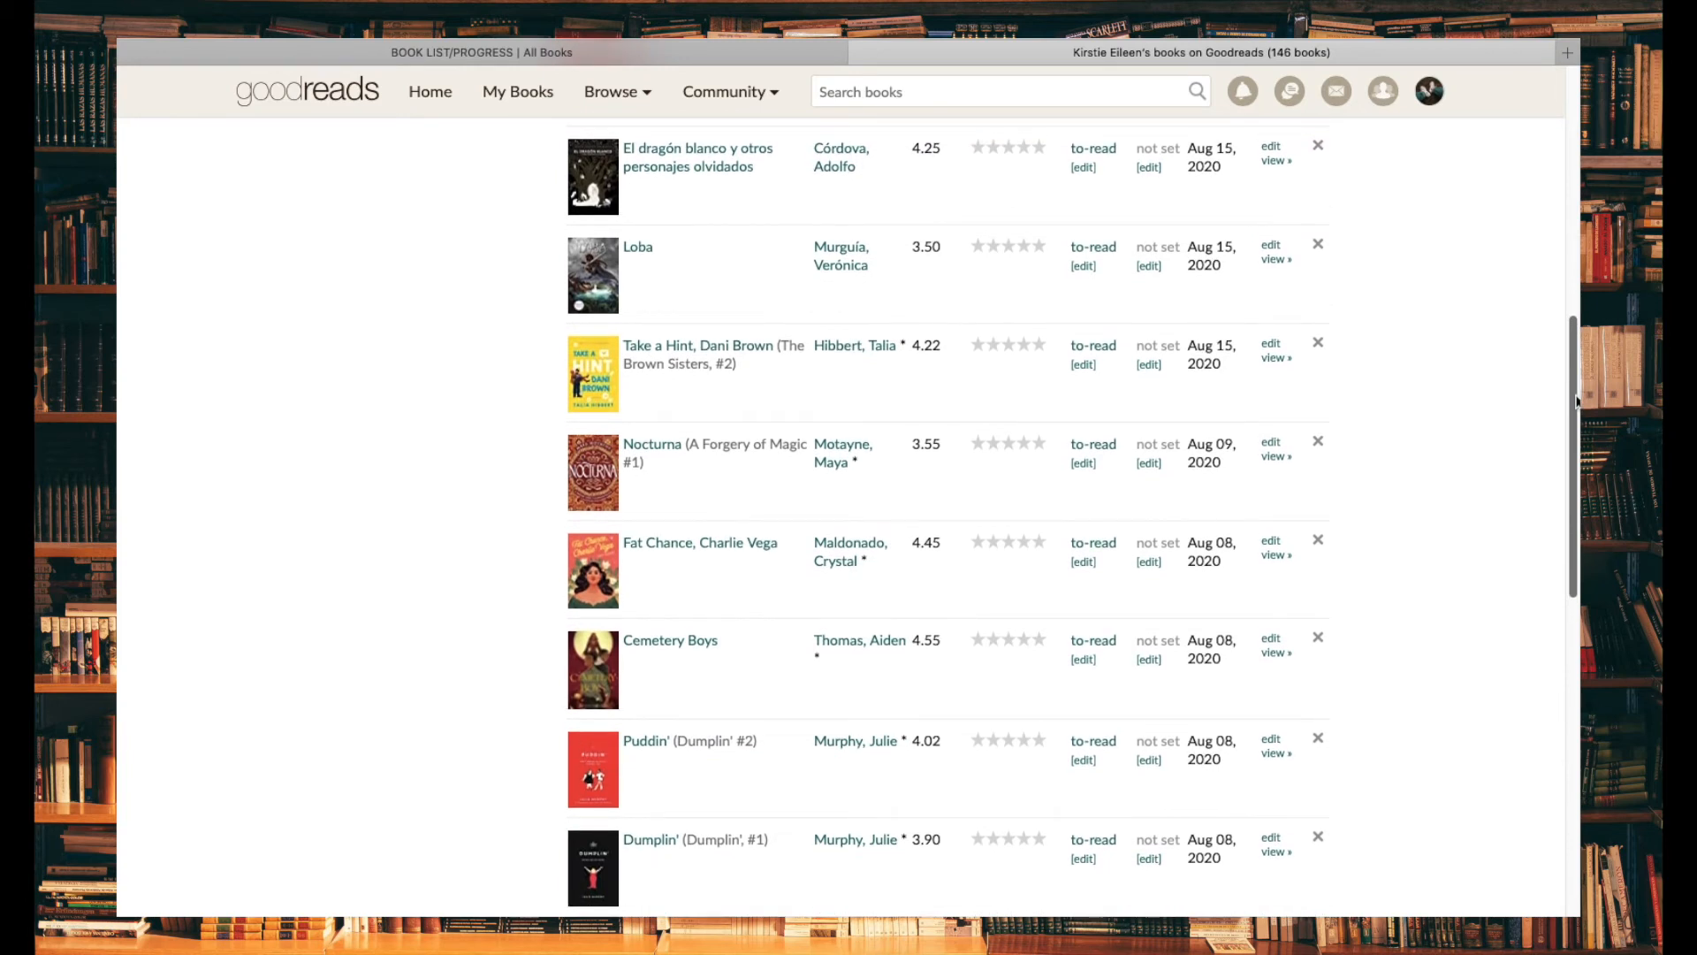
drag(1578, 400, 1578, 274)
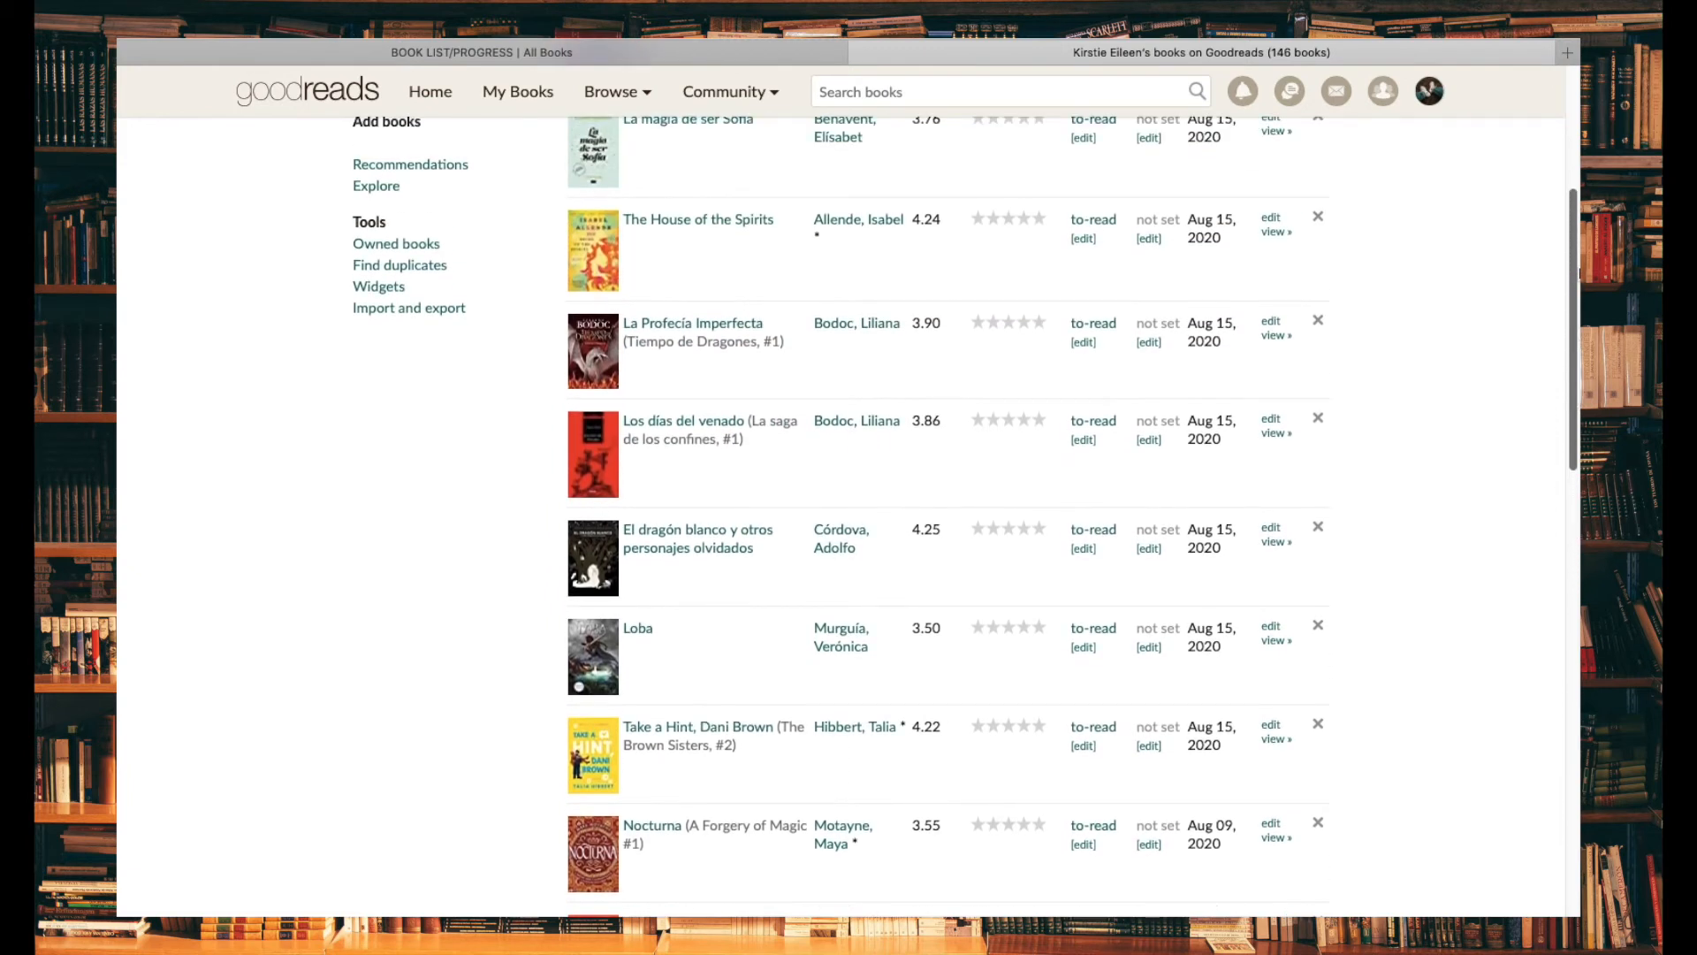
drag(1573, 287, 1576, 217)
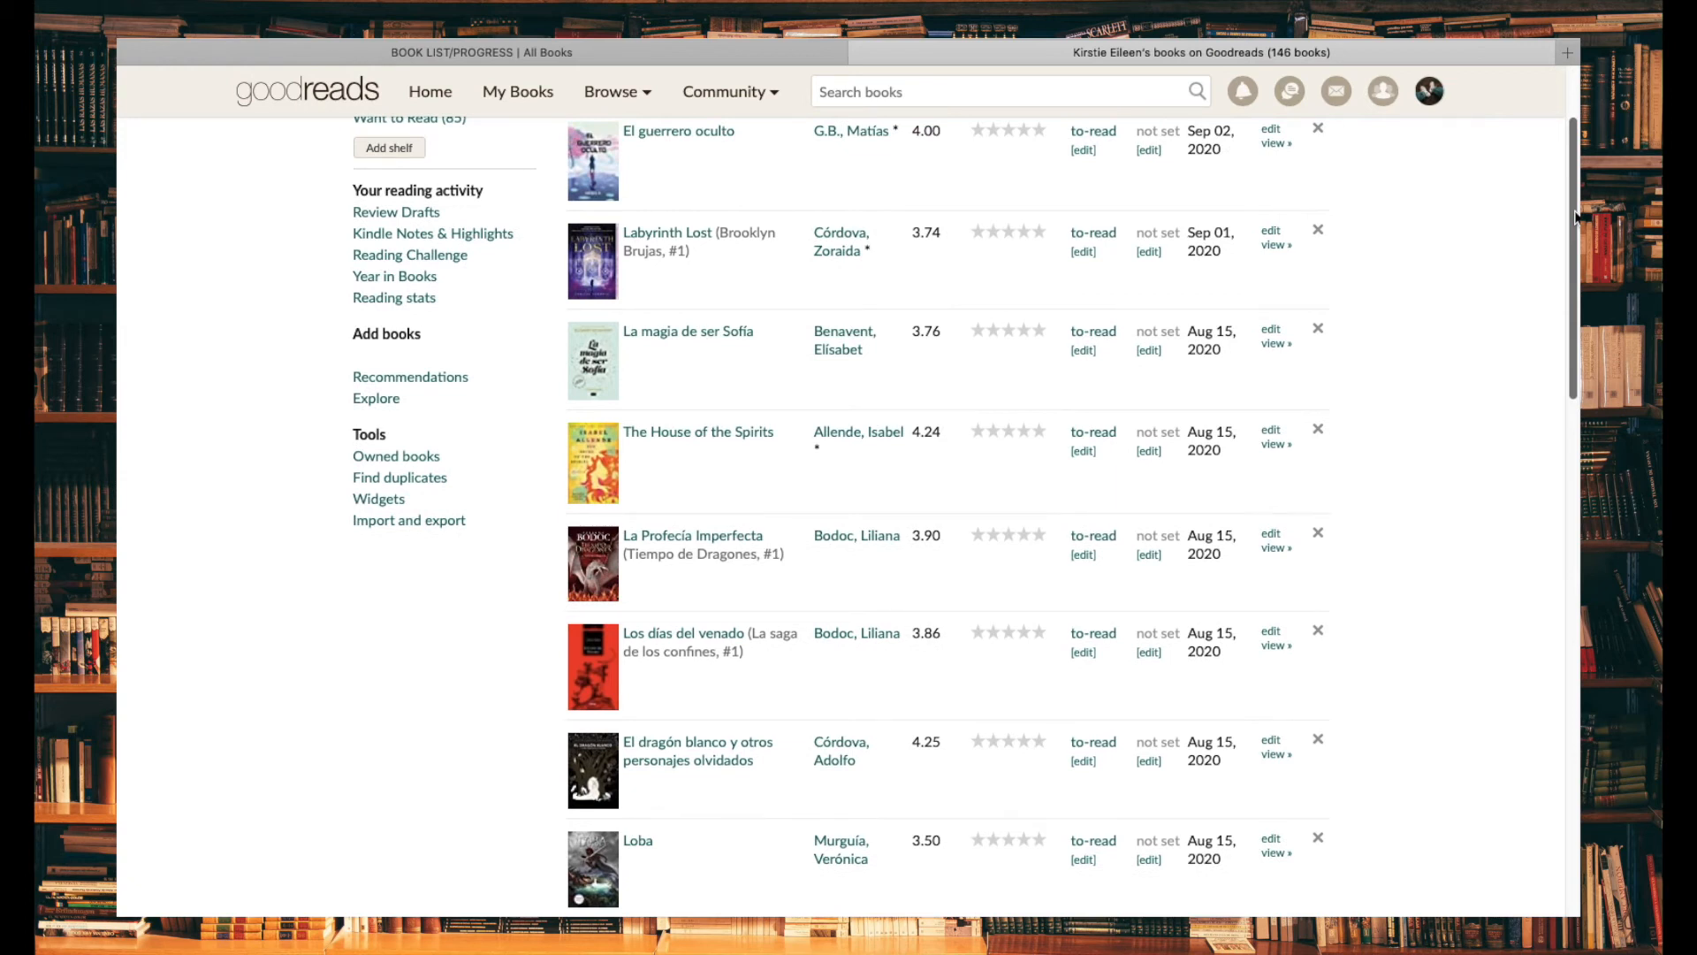
drag(1576, 217, 1576, 162)
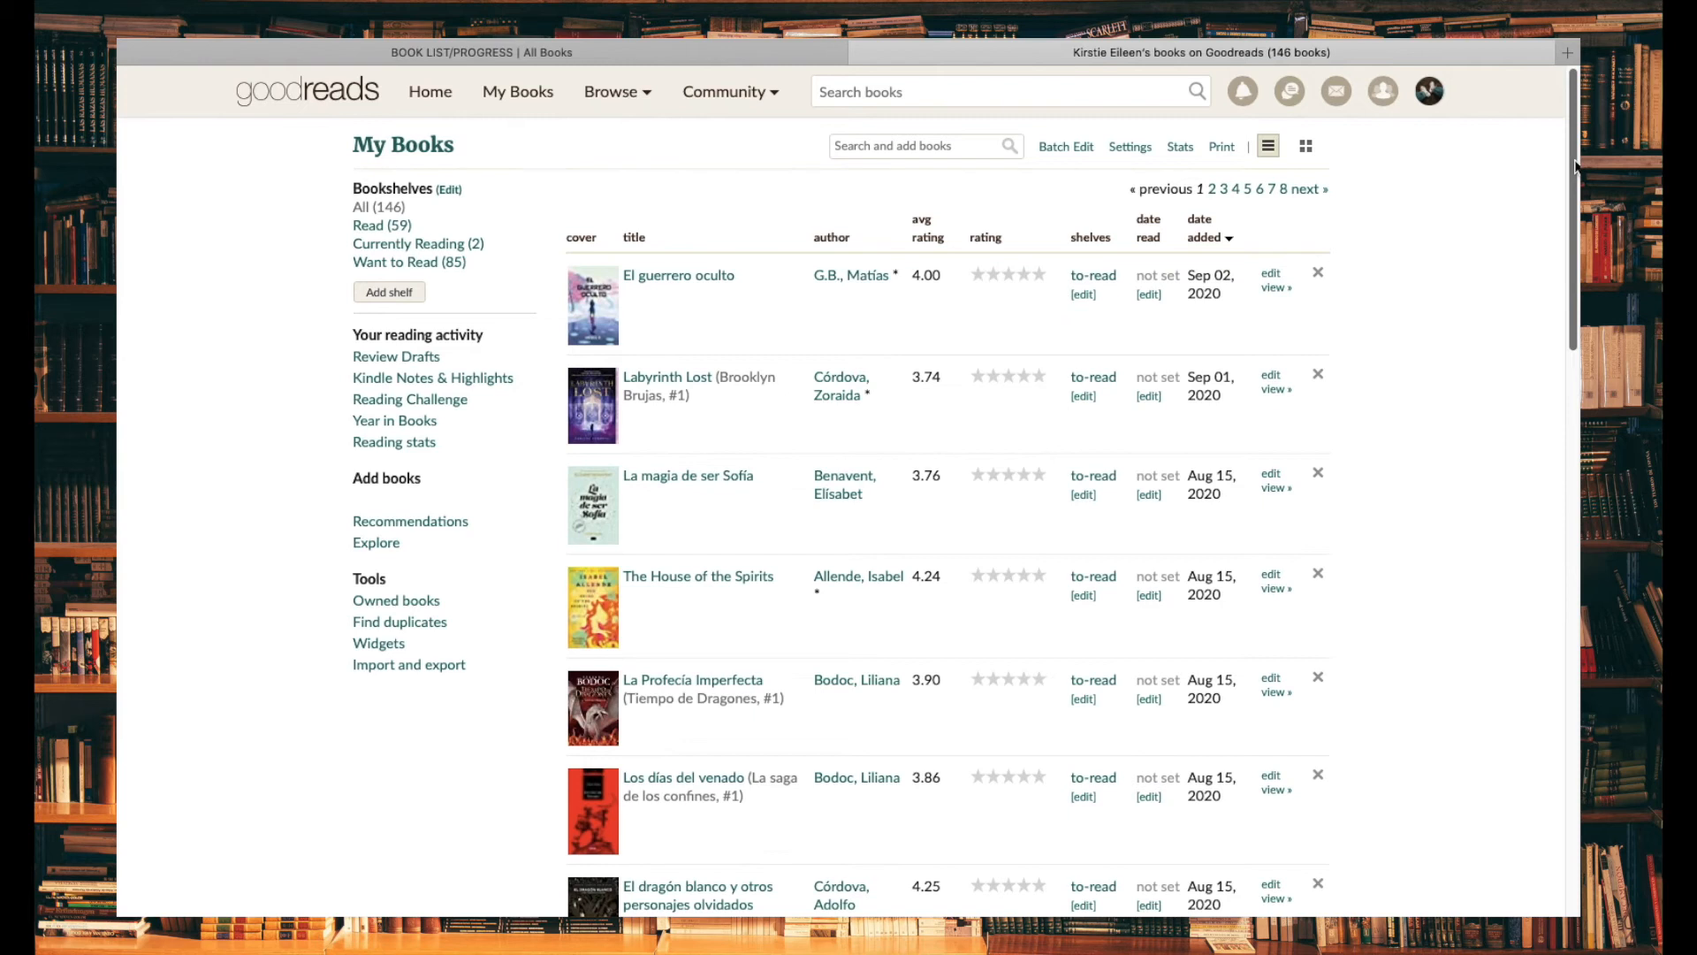
drag(1576, 166, 1567, 407)
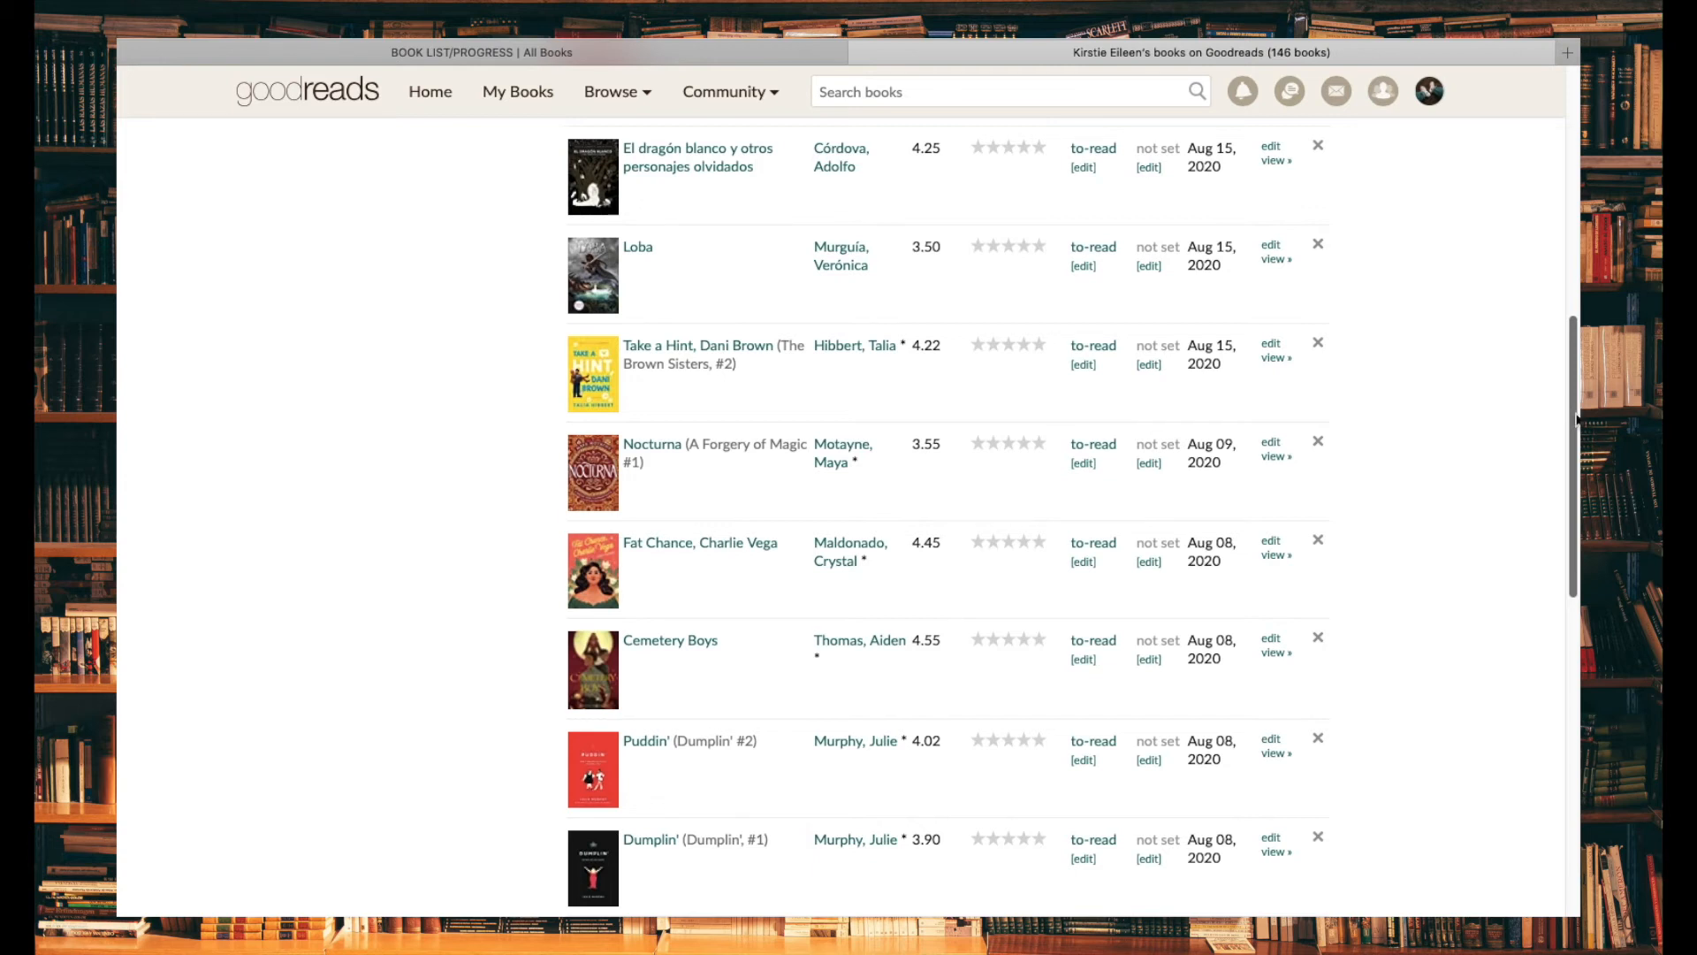
scroll(1578, 415, up, 1)
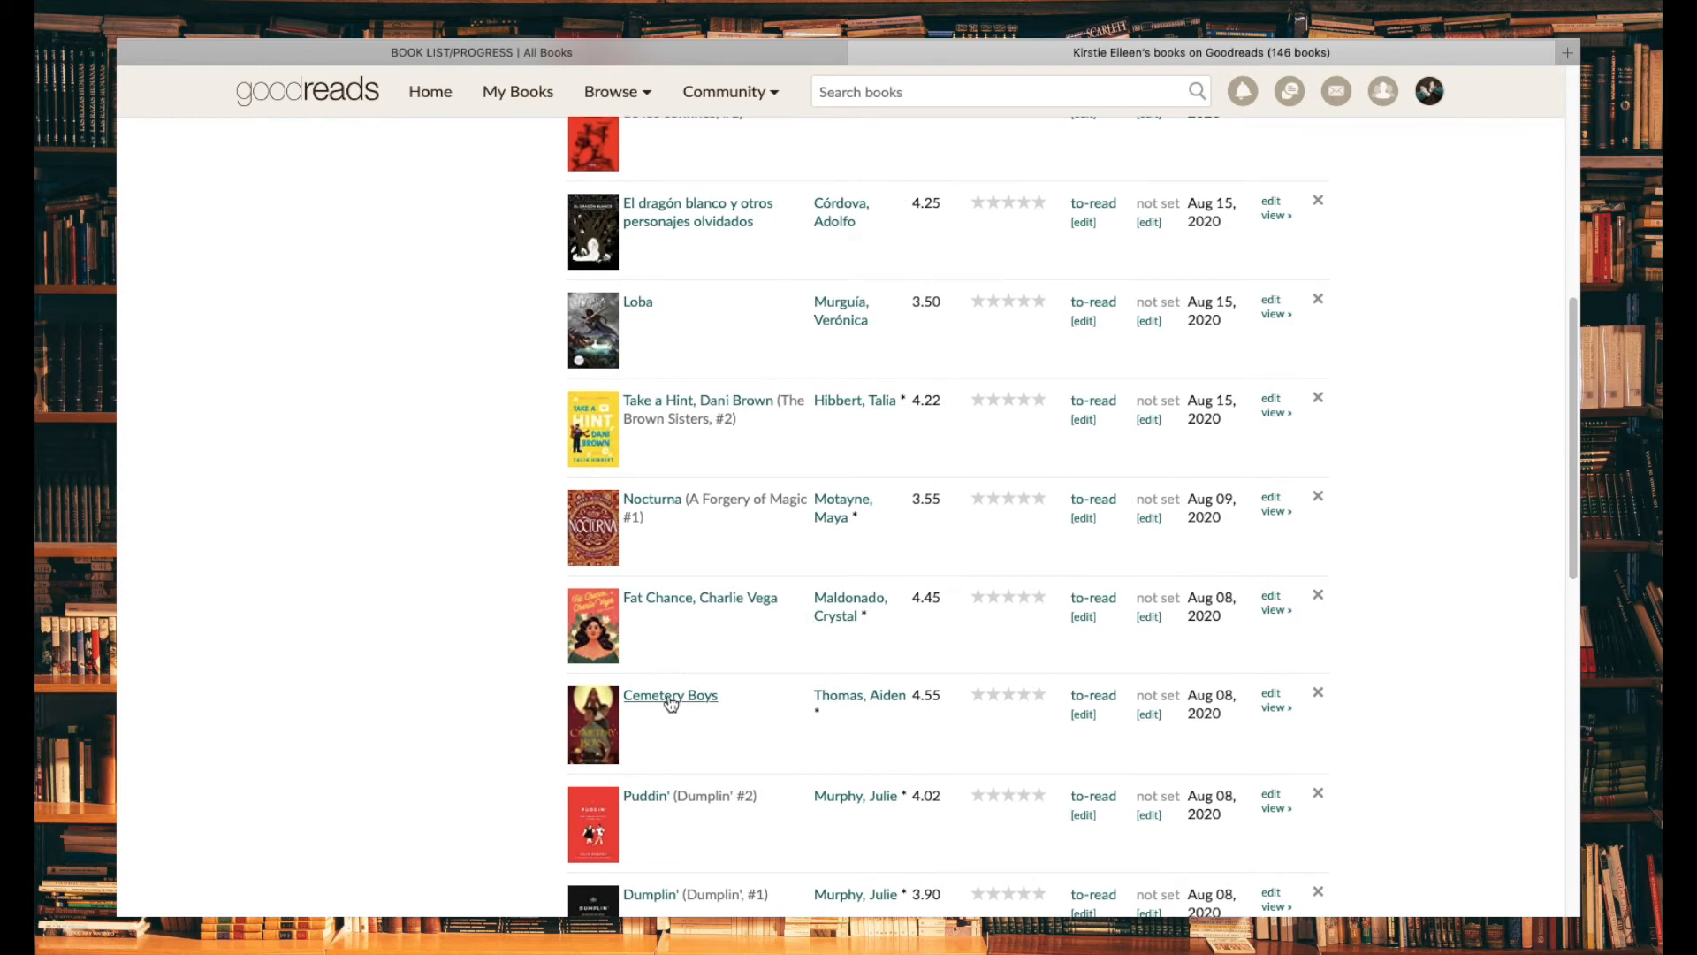
Step: Open the Goodreads pages of Cemetery Boys and El guerrero oculto in separate new browser tabs
drag(671, 703, 1569, 57)
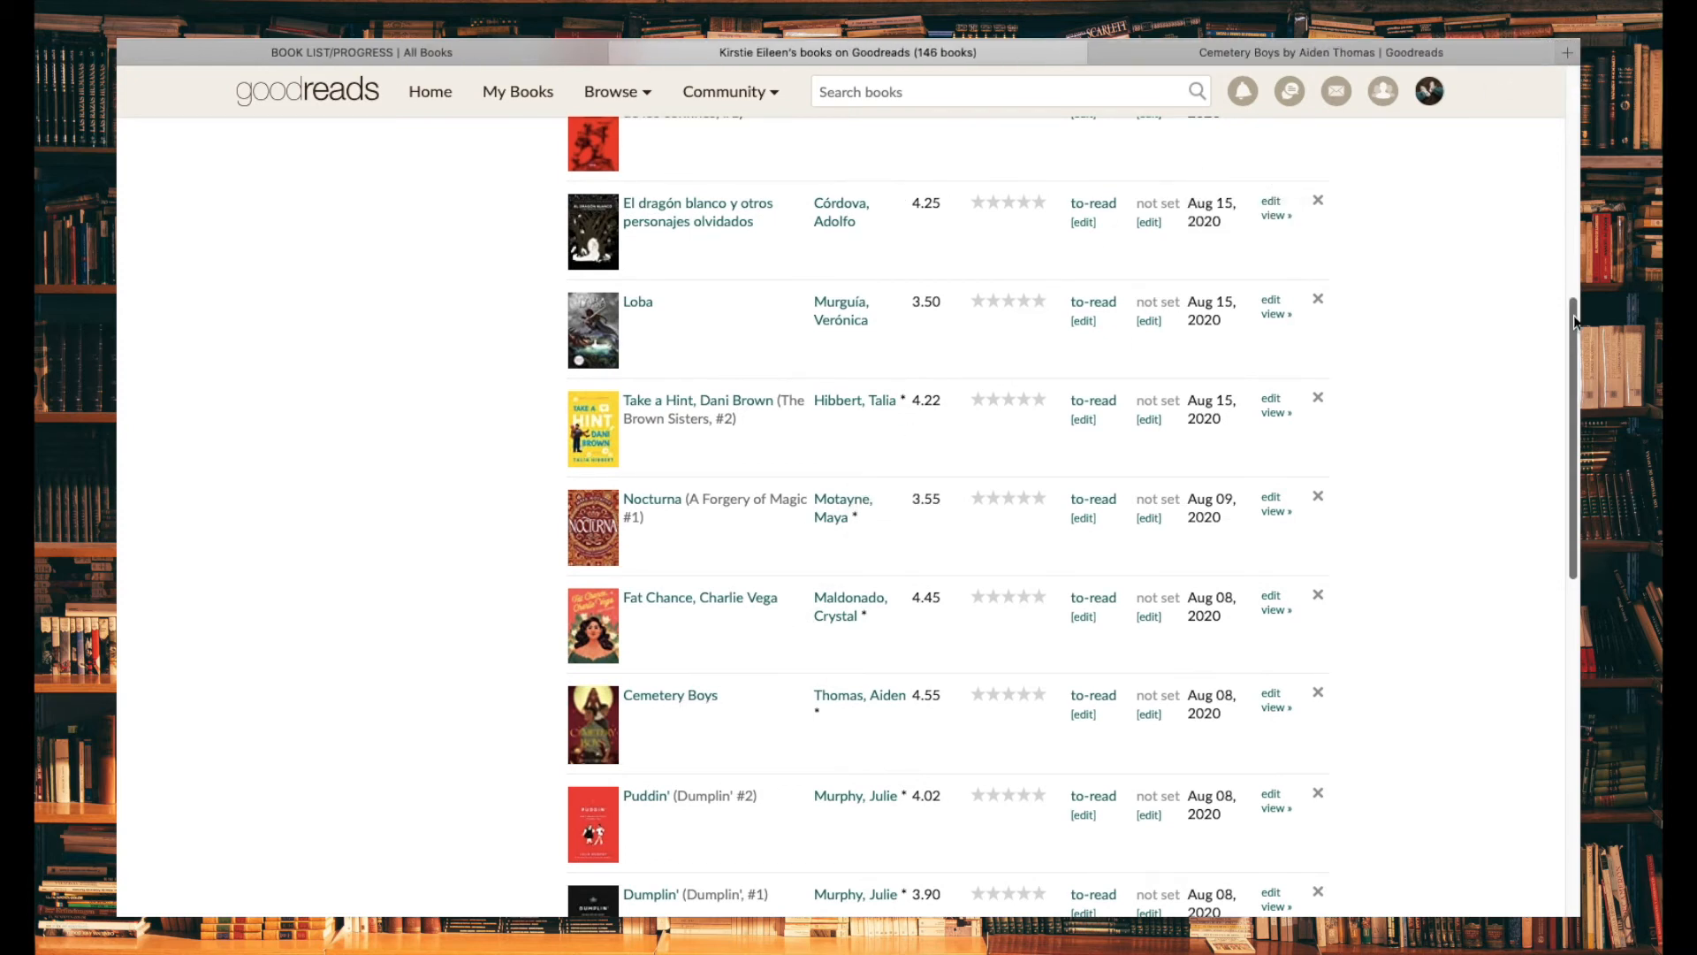
scroll(1574, 277, up, 3)
scroll(1573, 267, up, 6)
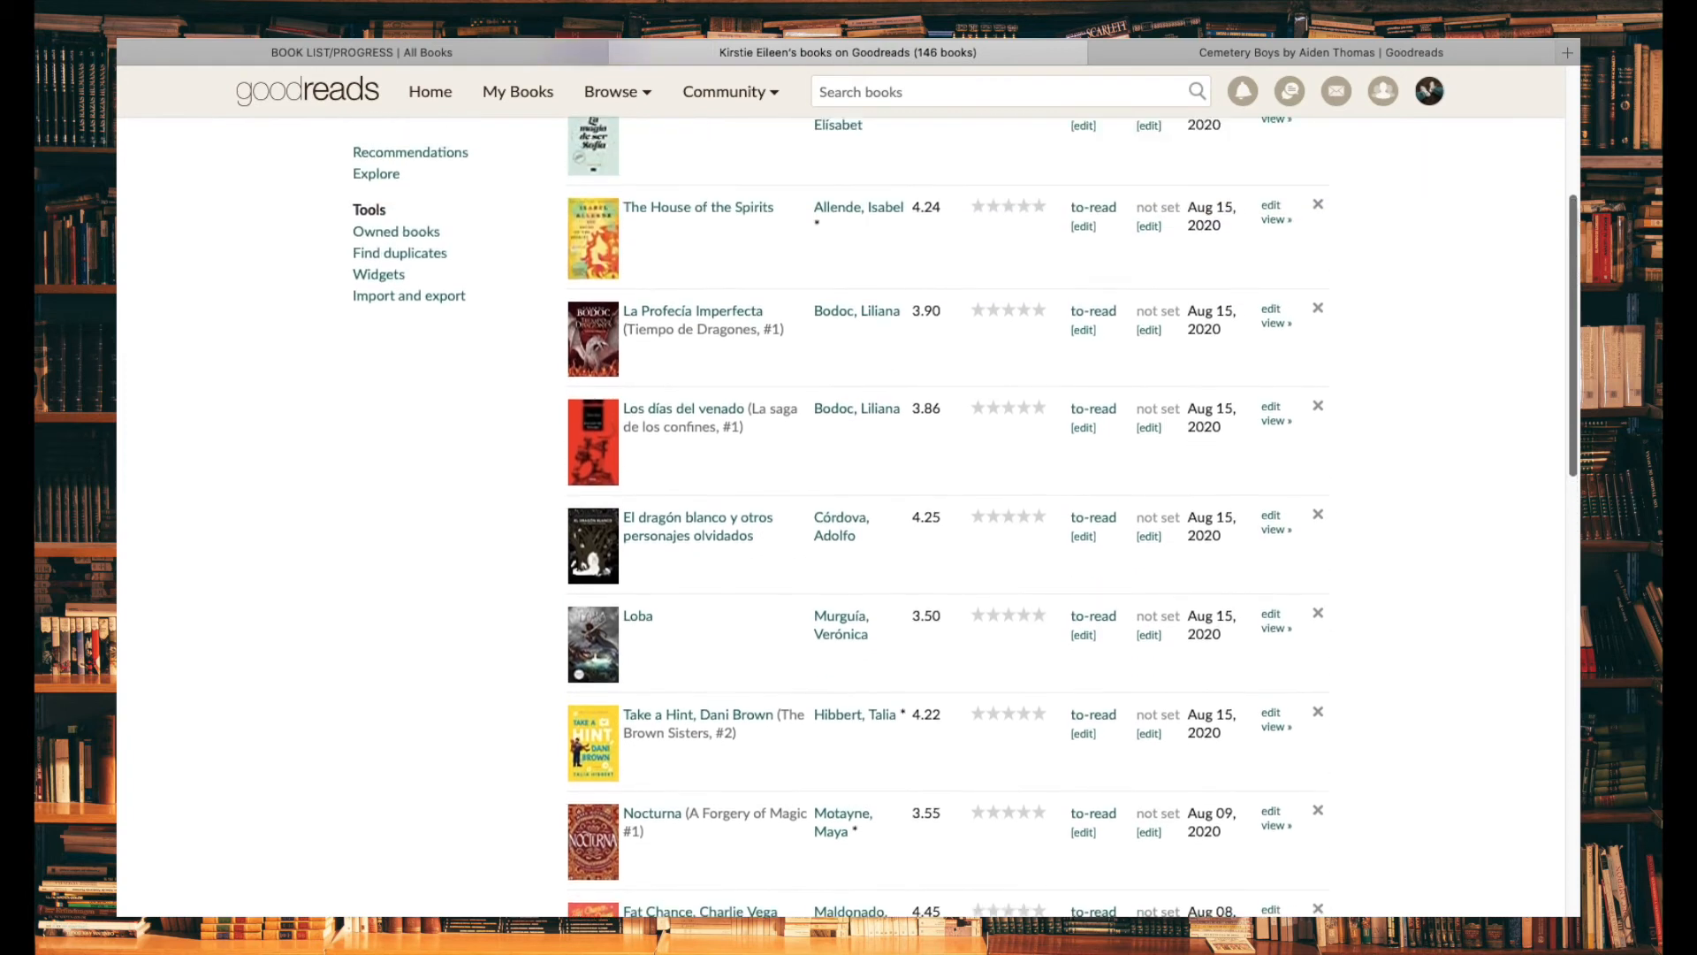
scroll(875, 196, up, 4)
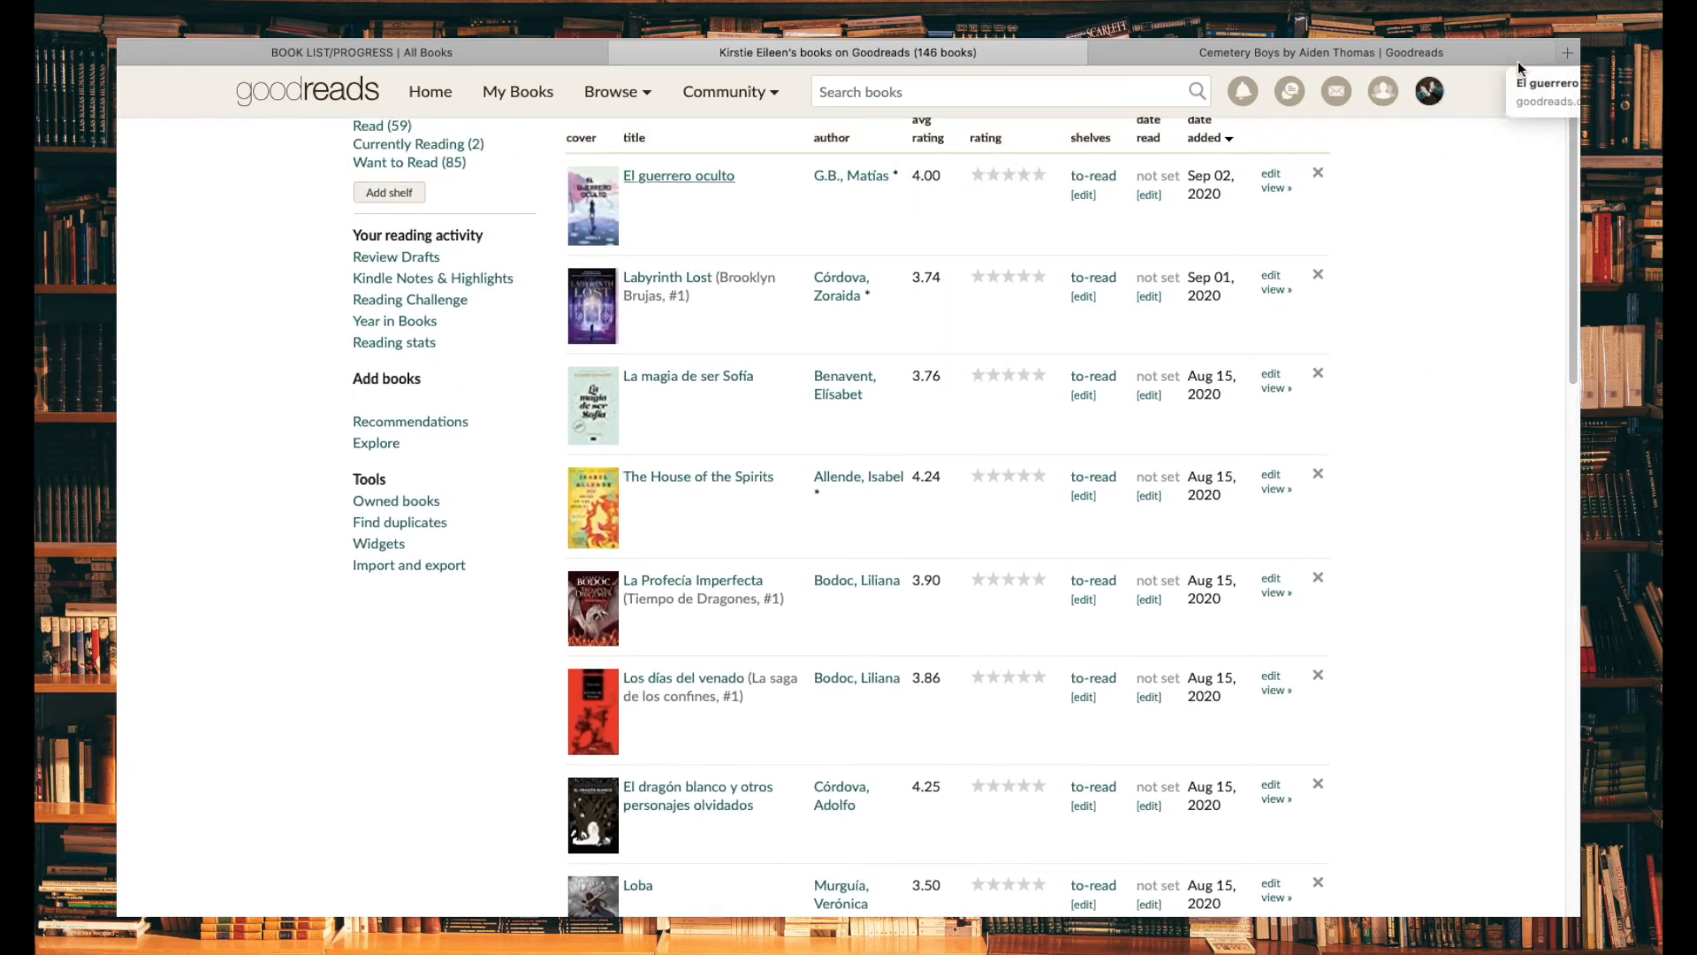
click(1570, 55)
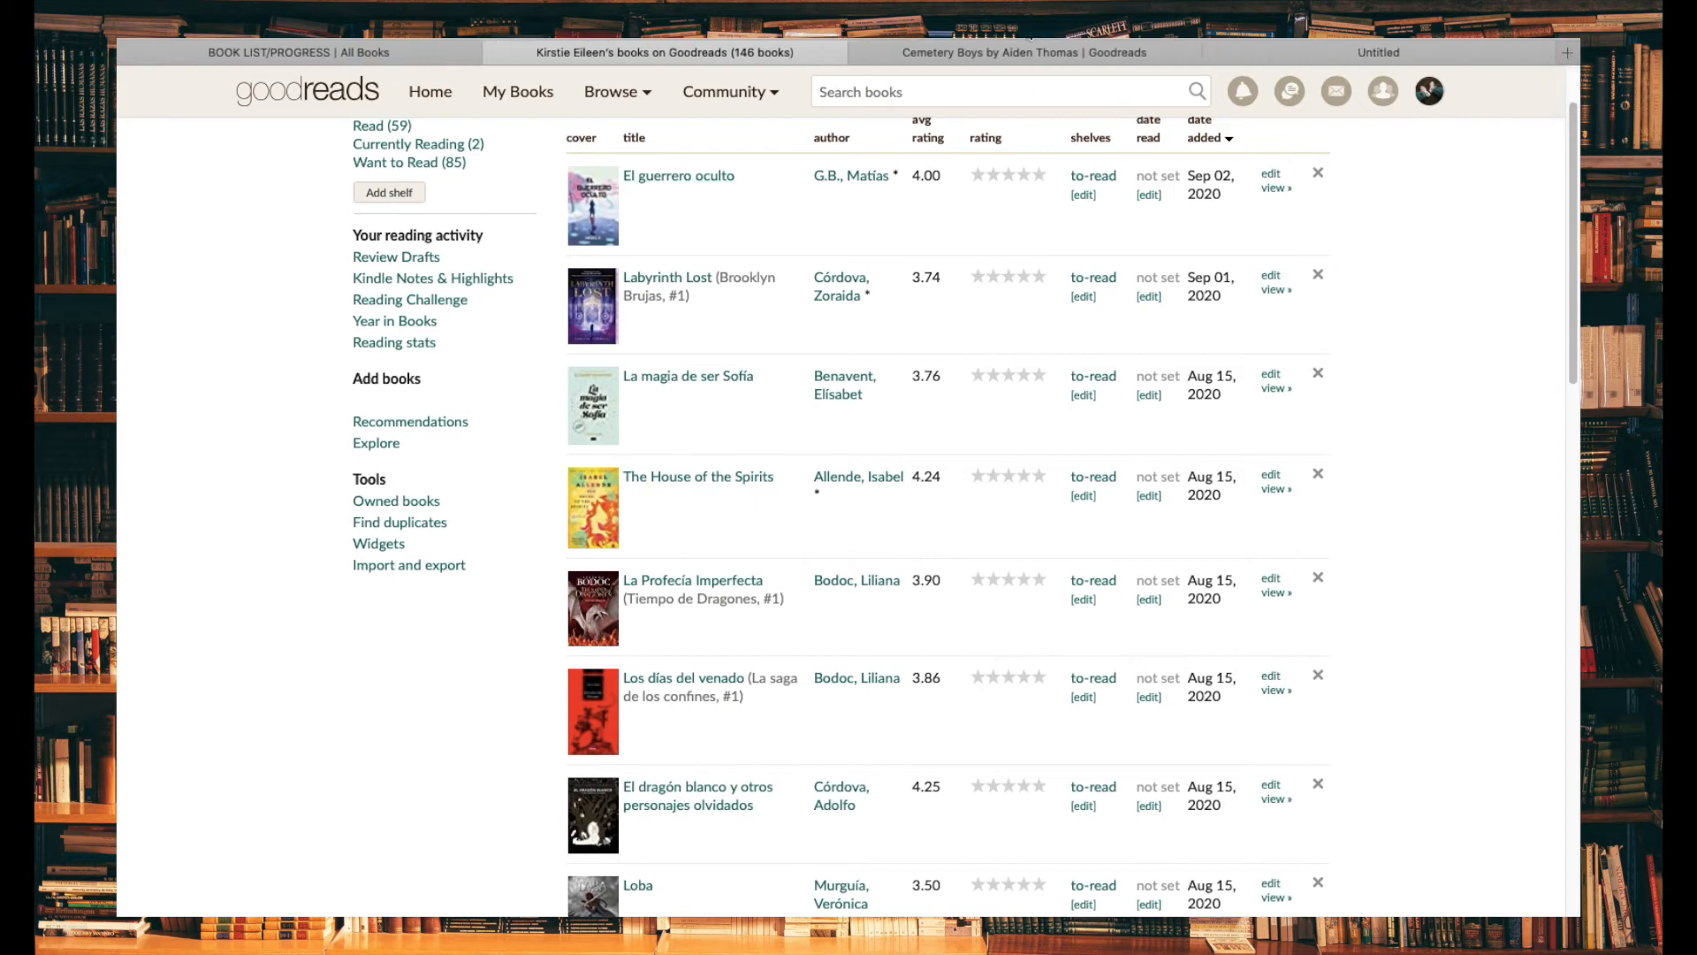
Step: Back in the new Notion entry, title the book Cemetery Boys and enter Aiden Thomas as its Author
click(369, 52)
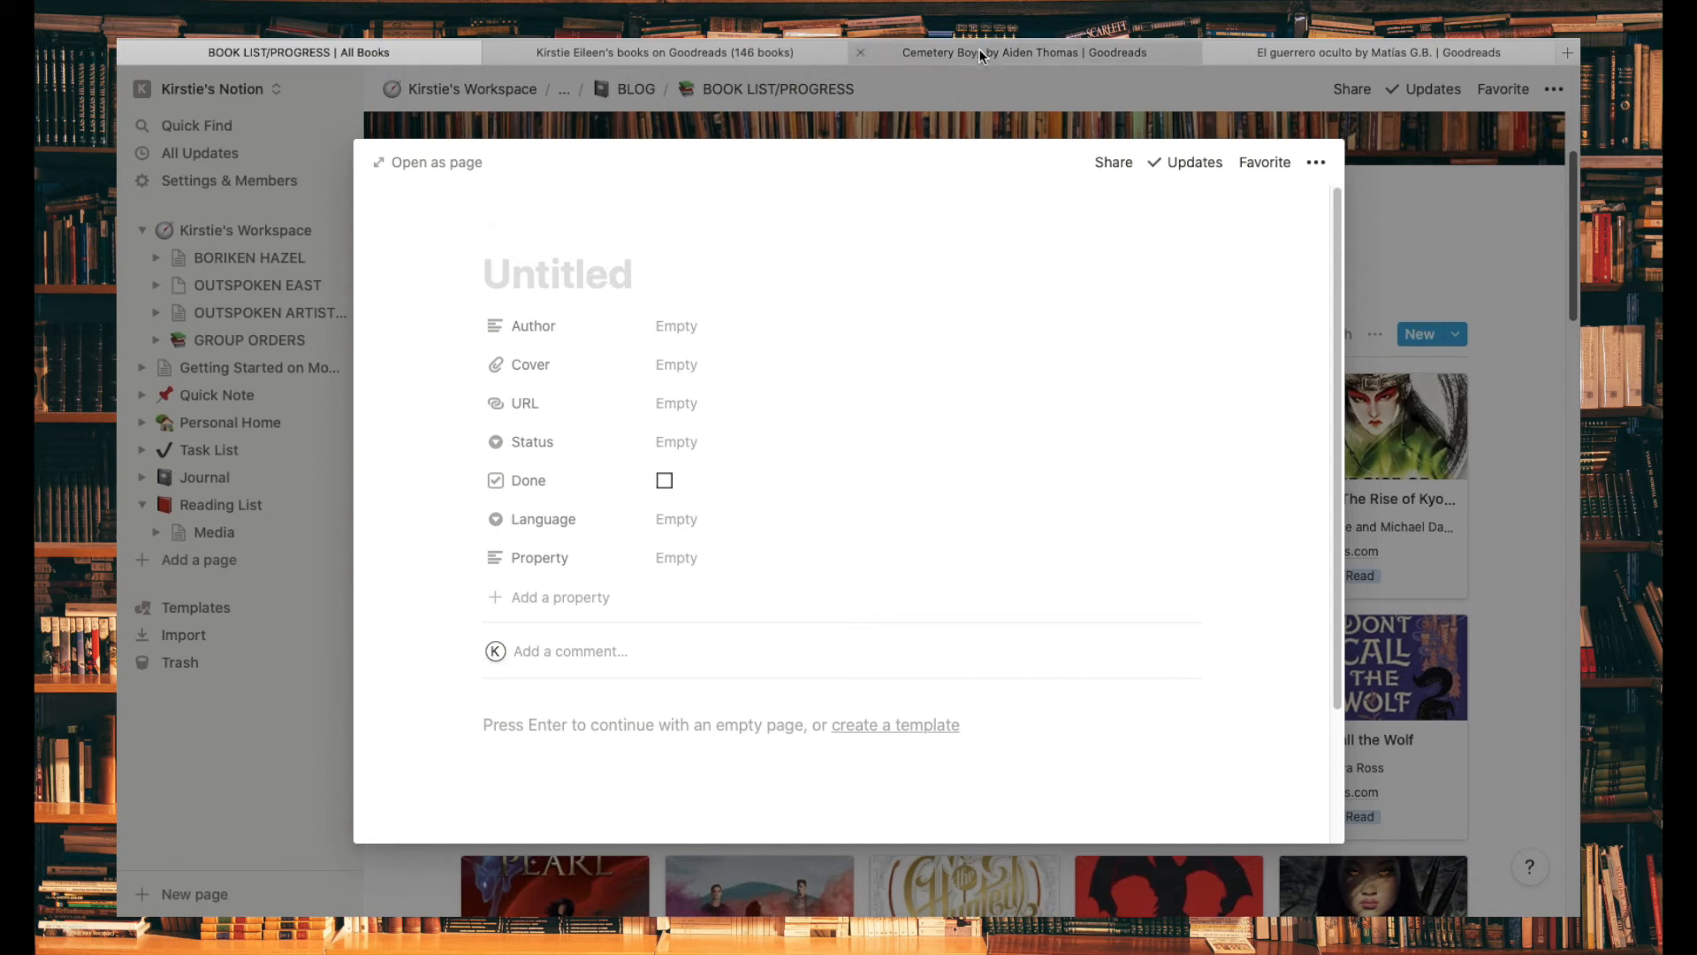
click(572, 276)
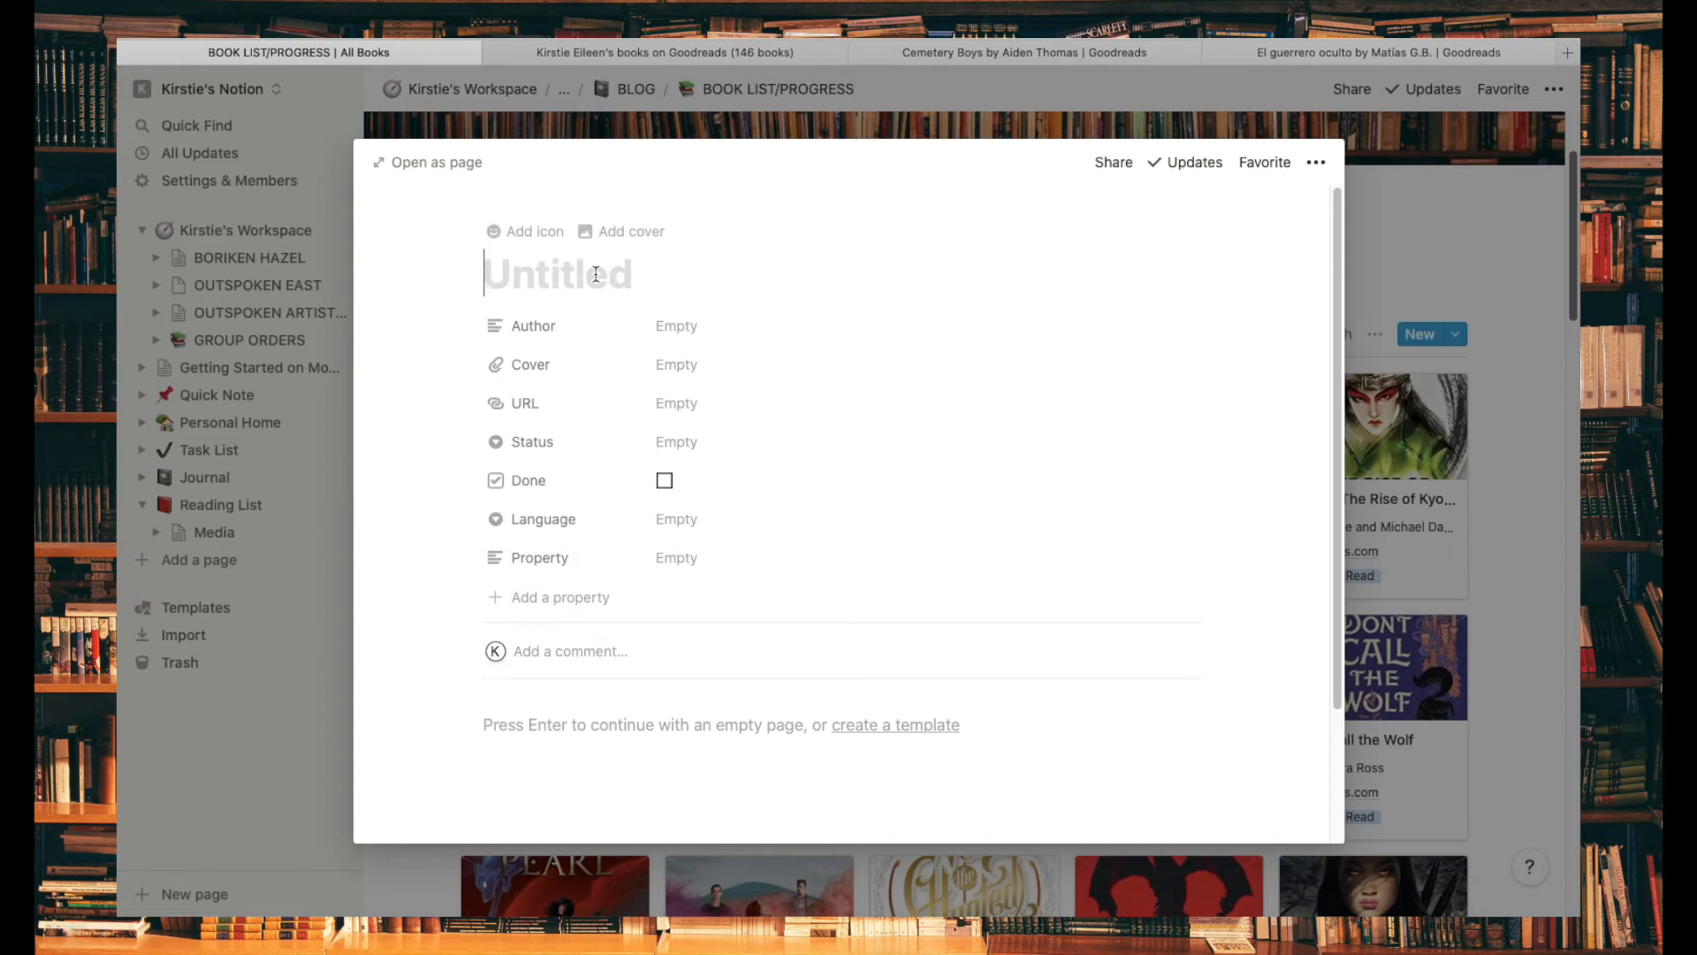
text(Cem)
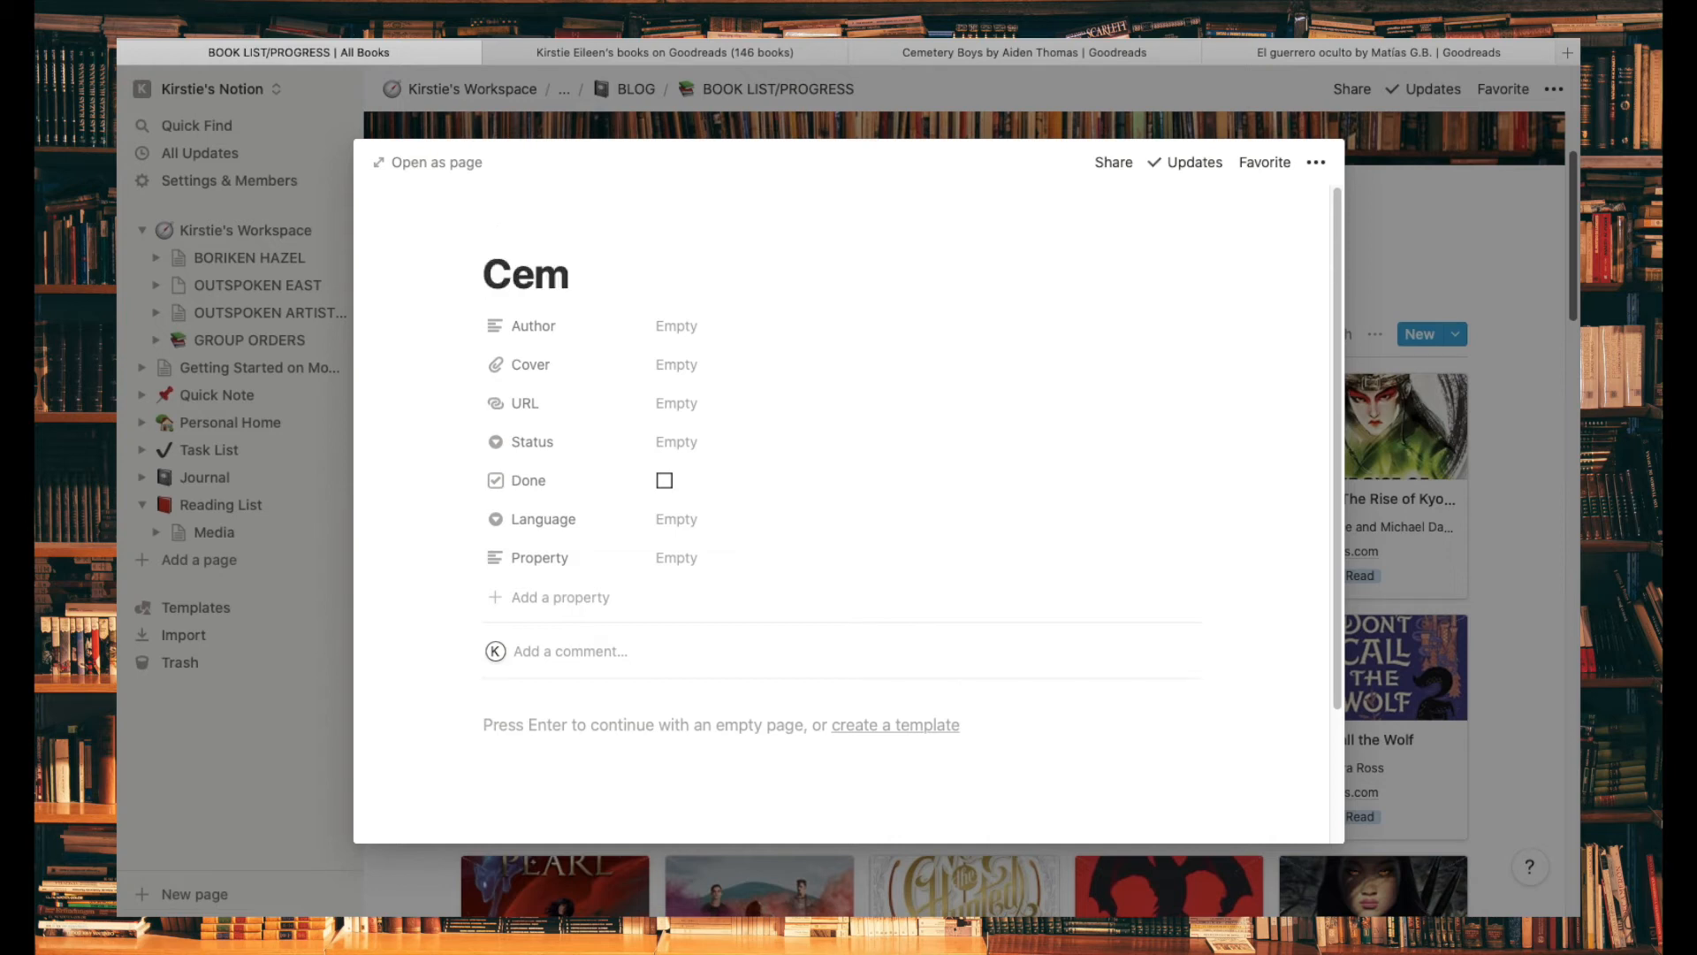
text(etery Boys)
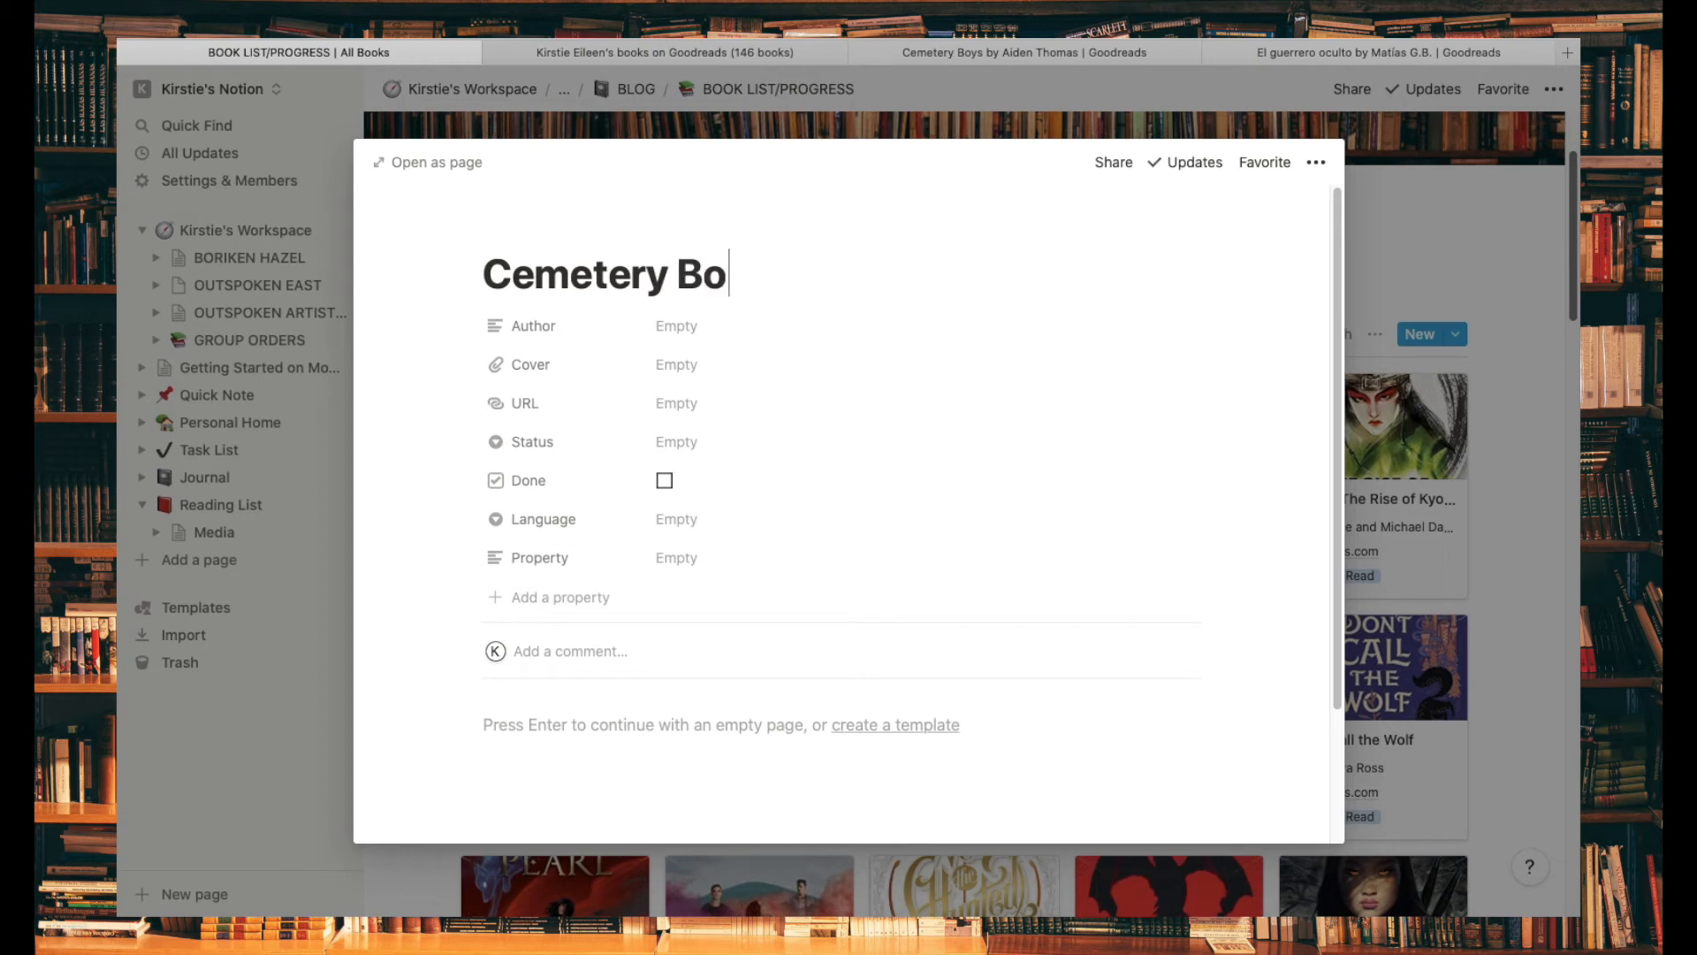
click(698, 329)
text(Aid)
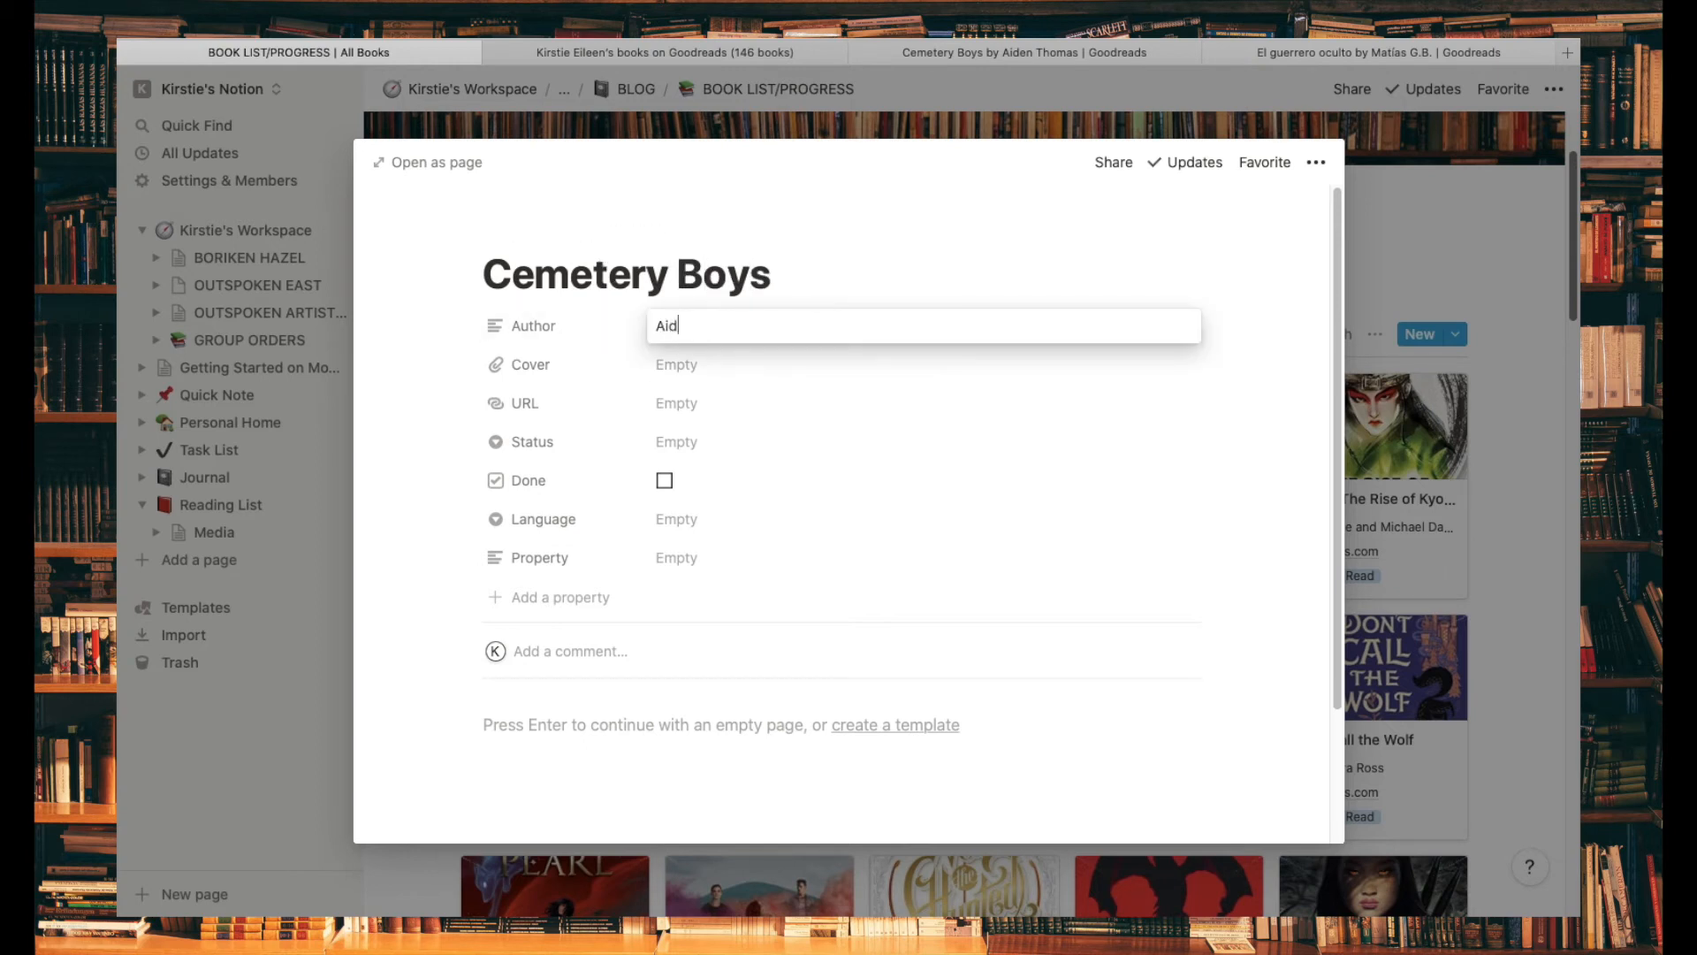
text(en Thomas)
click(890, 292)
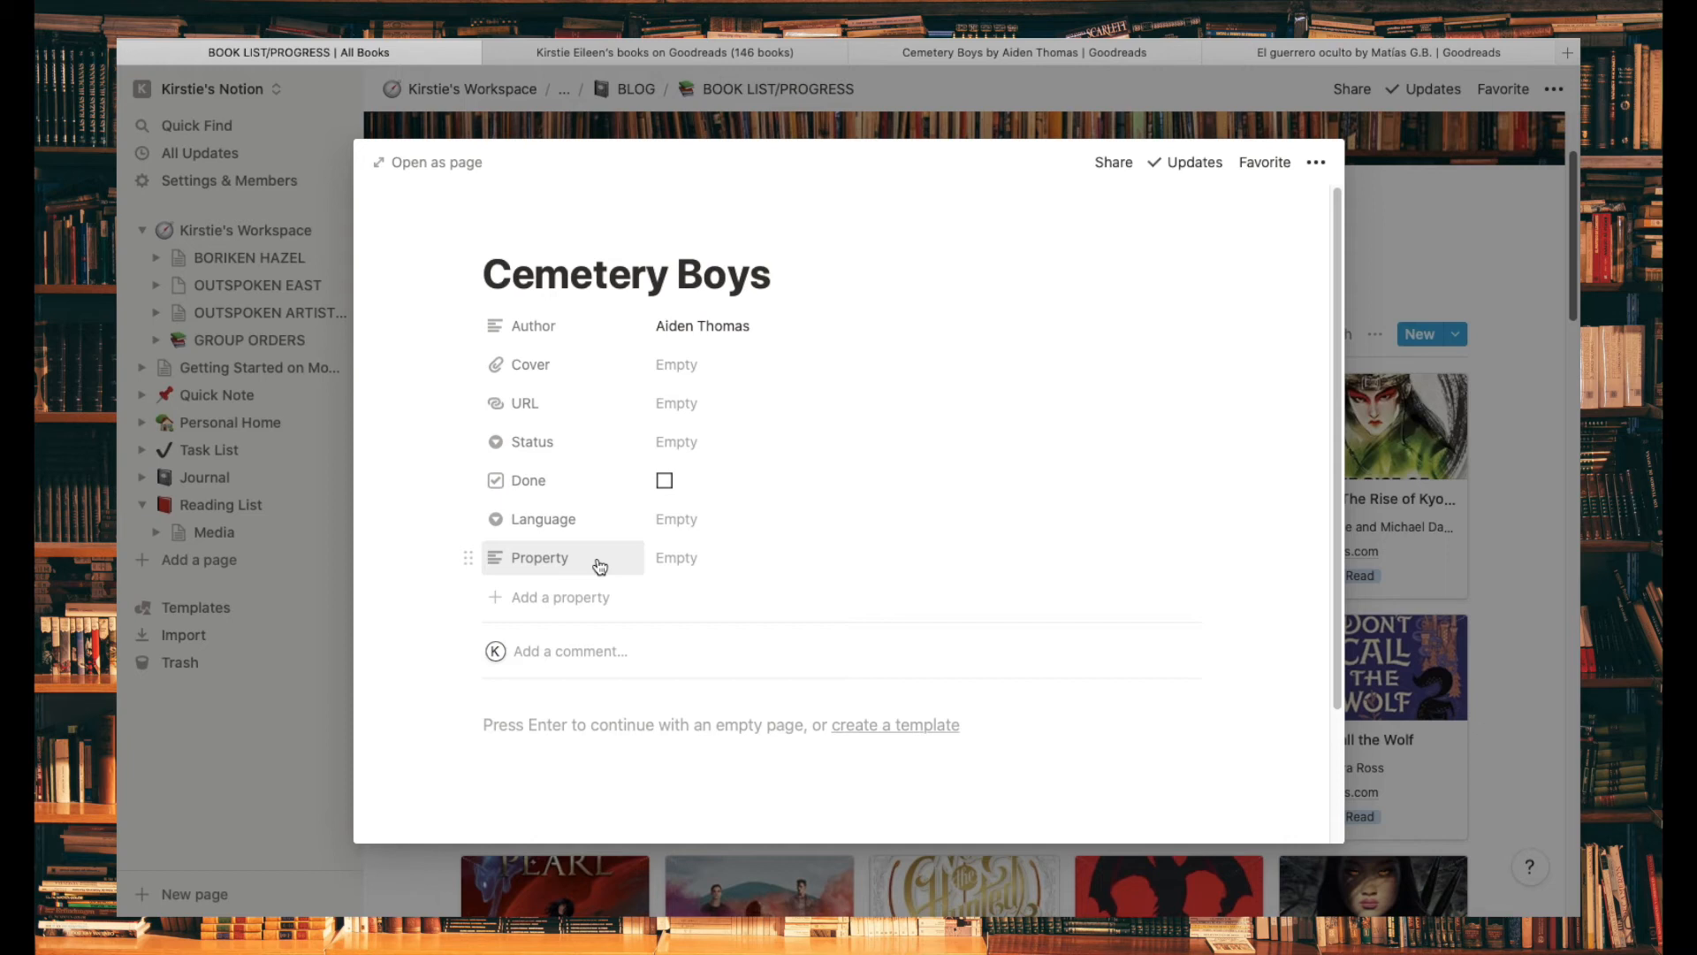
Step: Delete the spare text property named Property and set the Cemetery Boys entry's Status to Want To Read
click(467, 558)
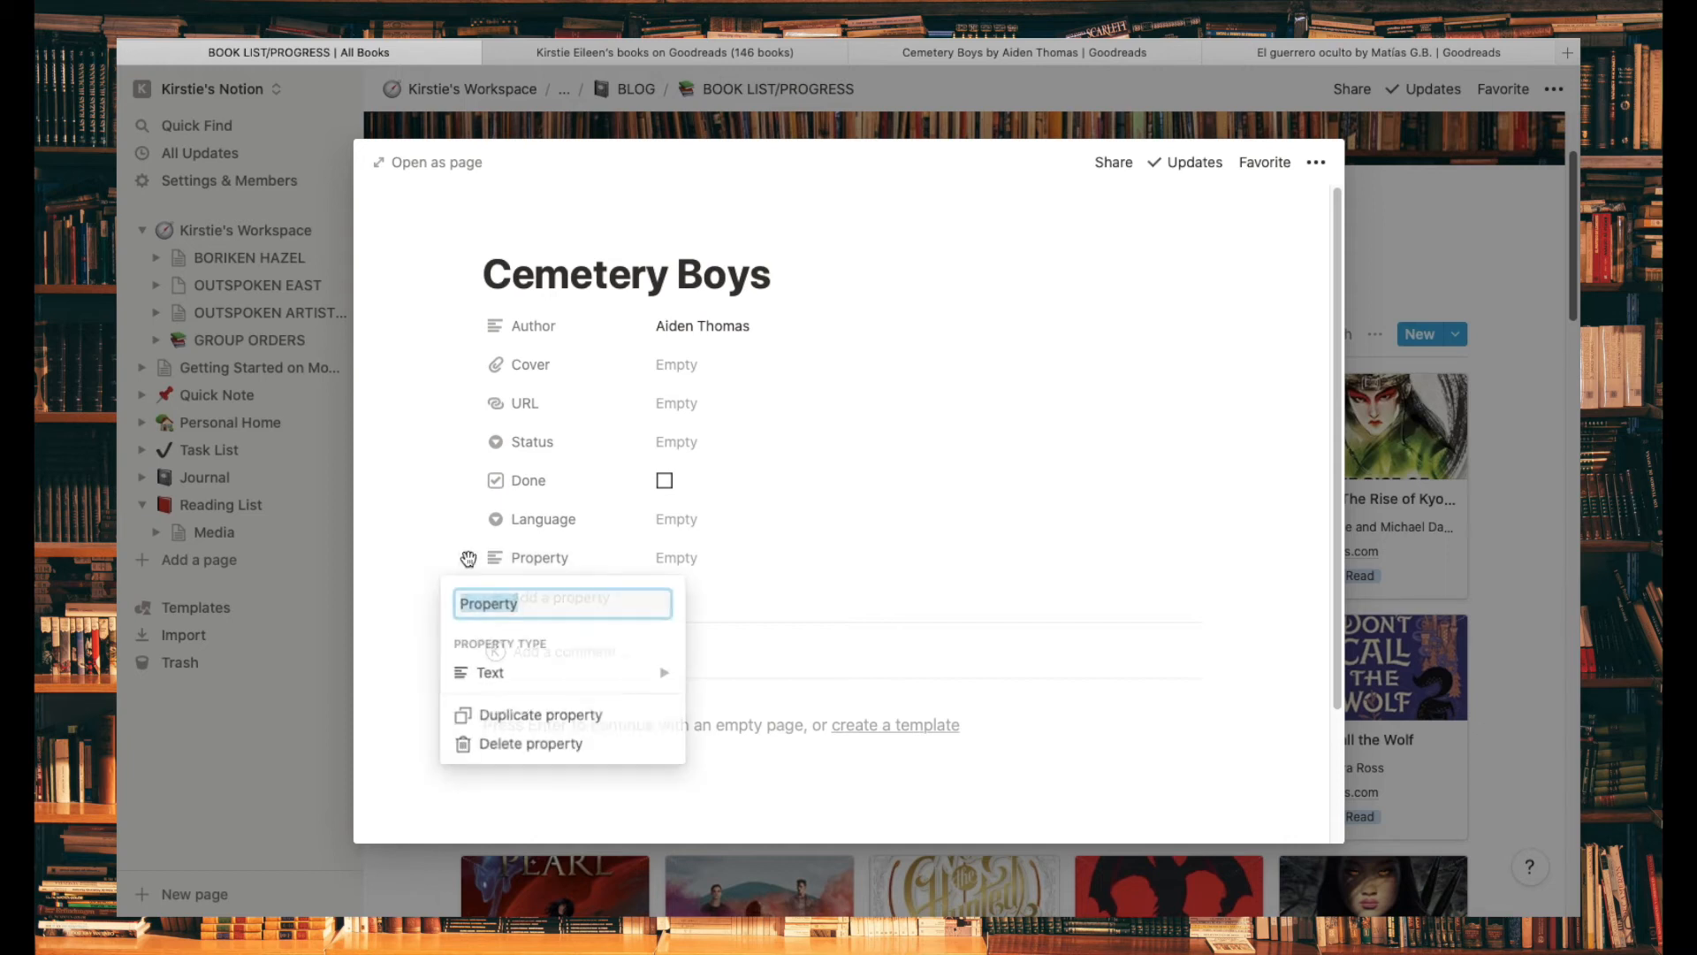
click(536, 747)
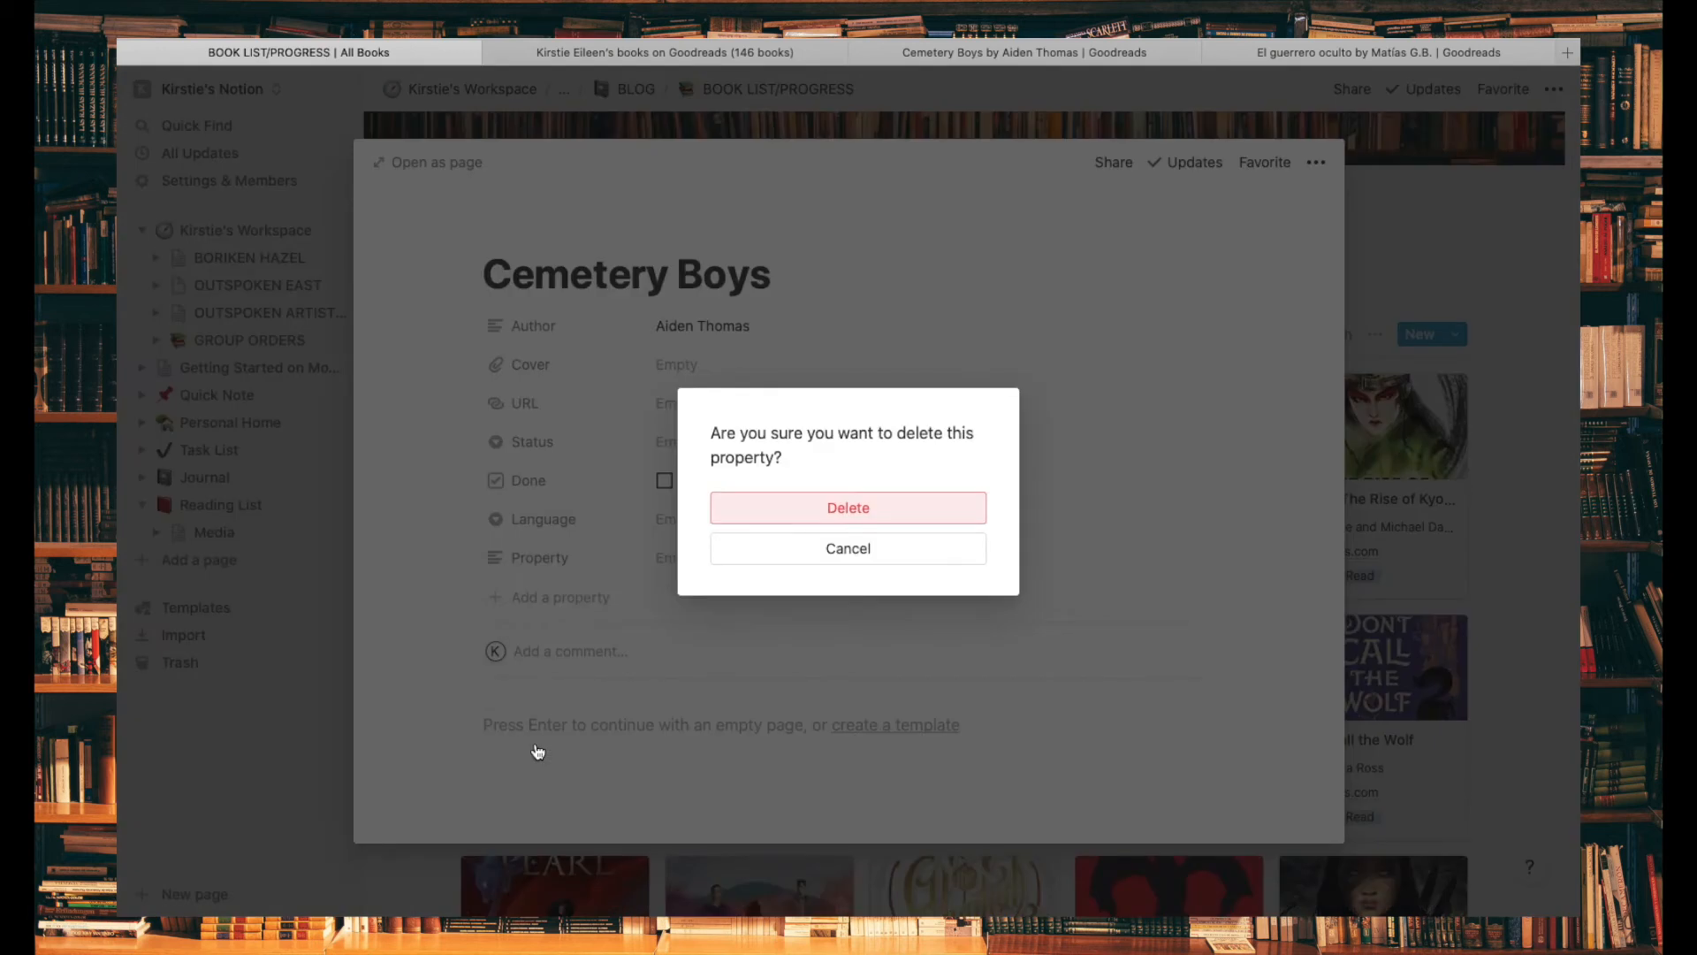
click(870, 508)
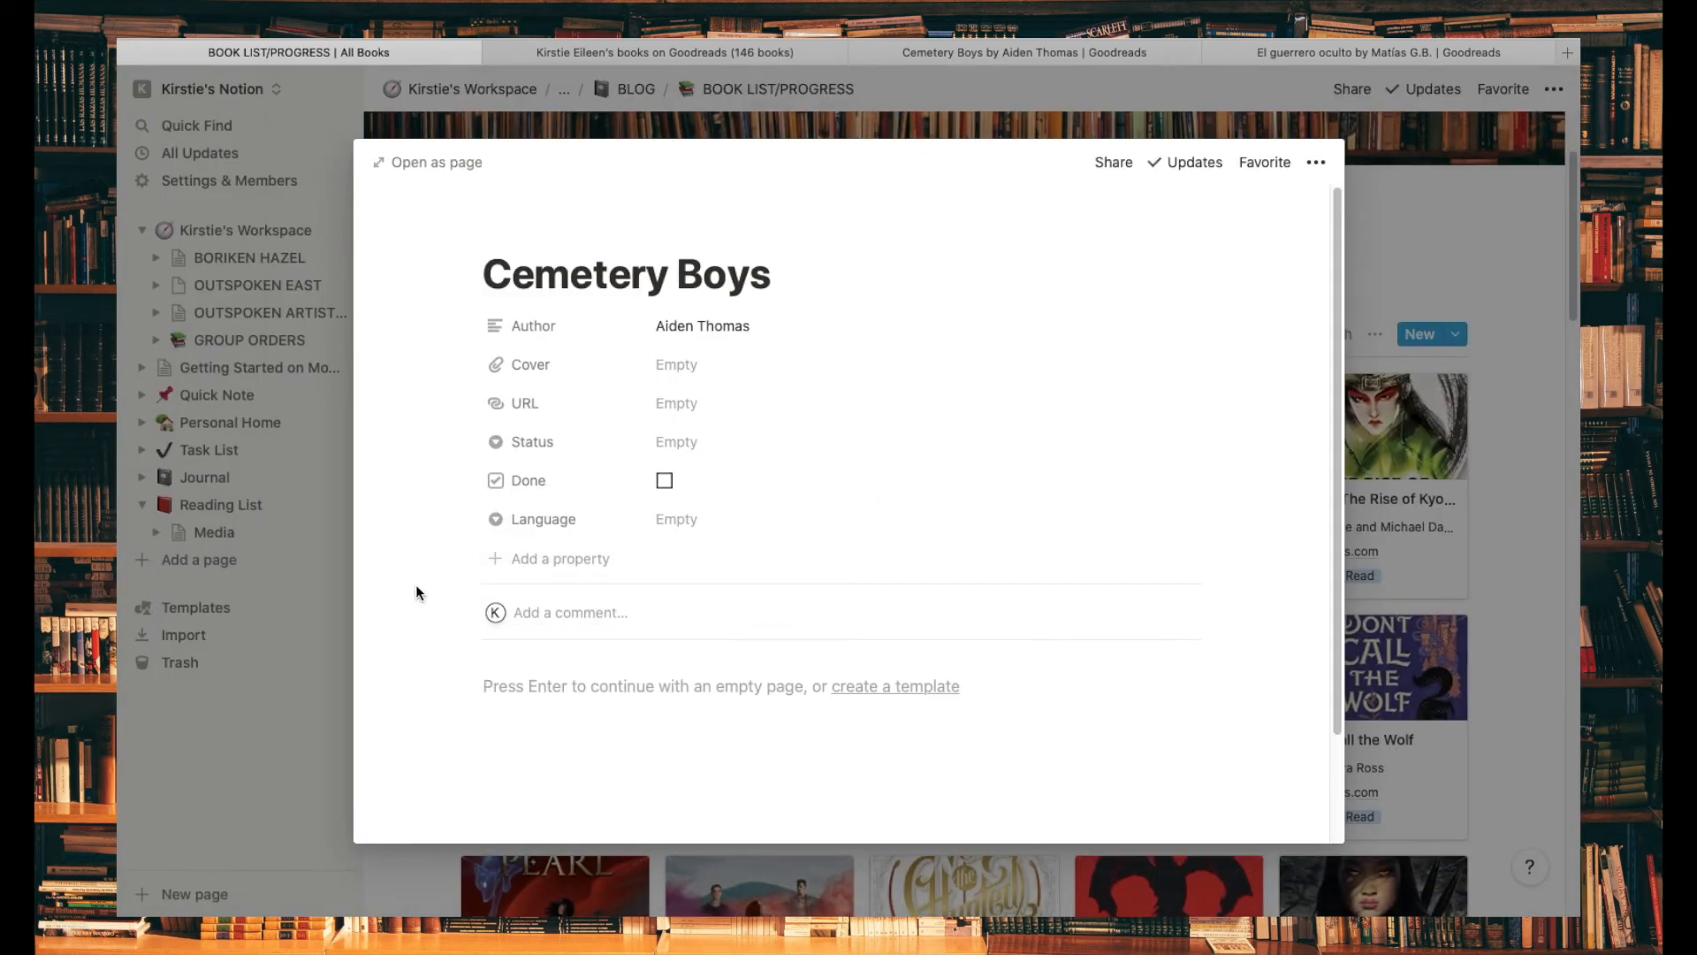
click(699, 452)
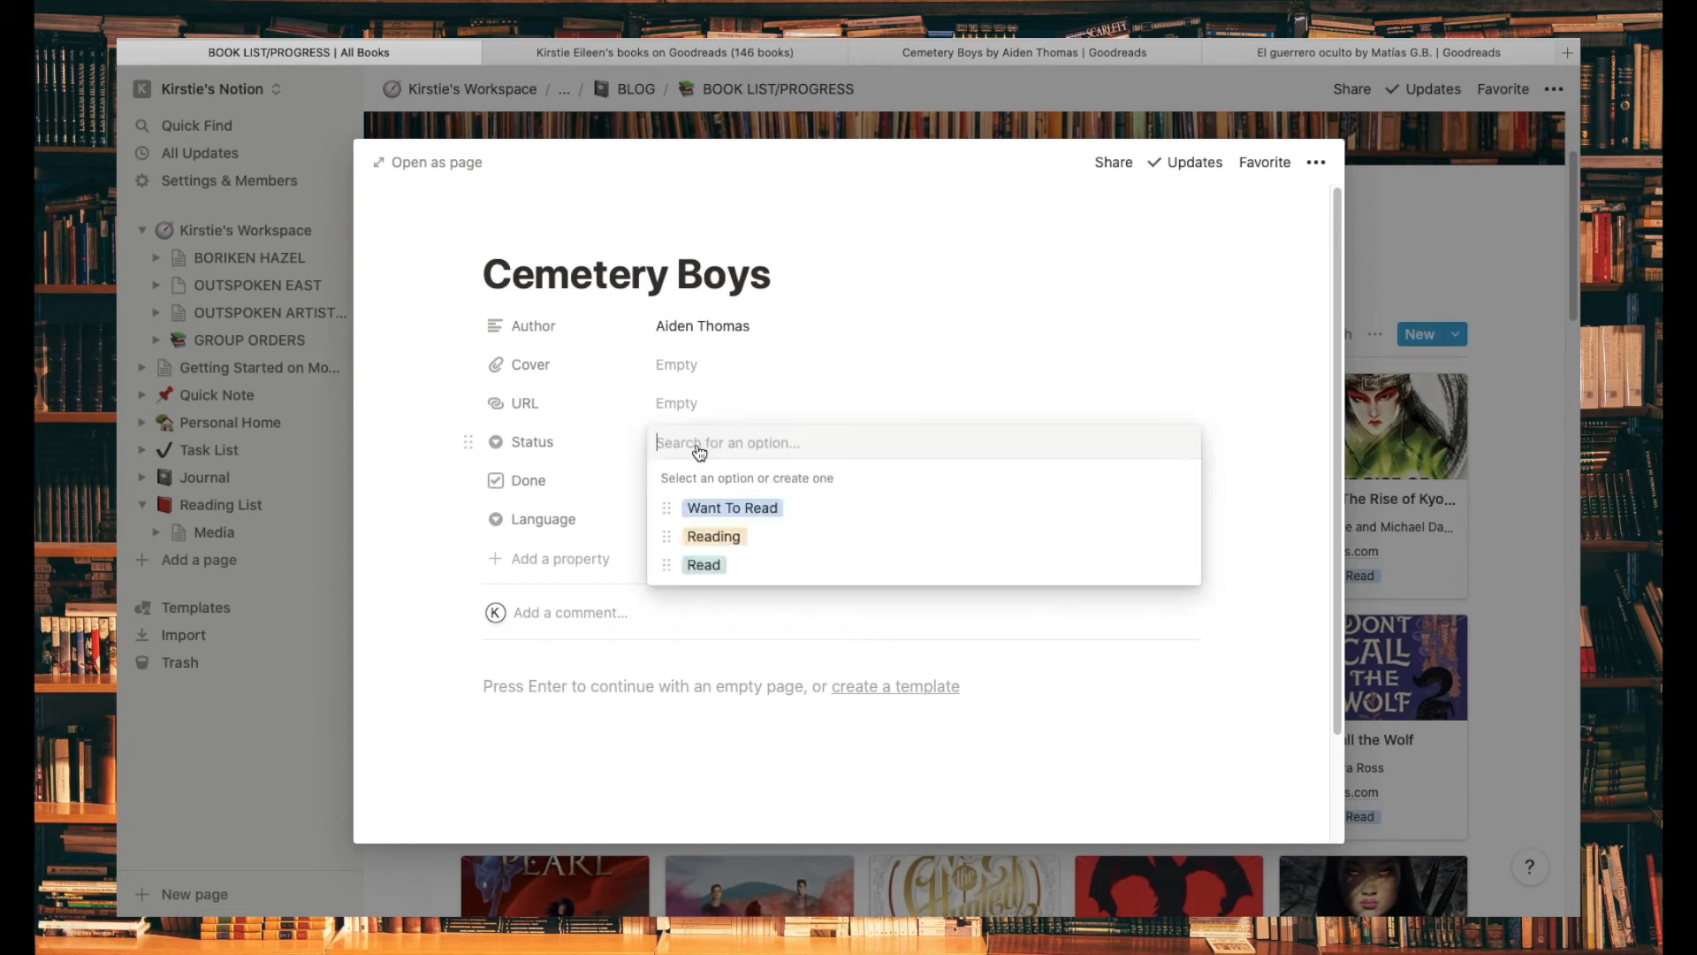
click(831, 512)
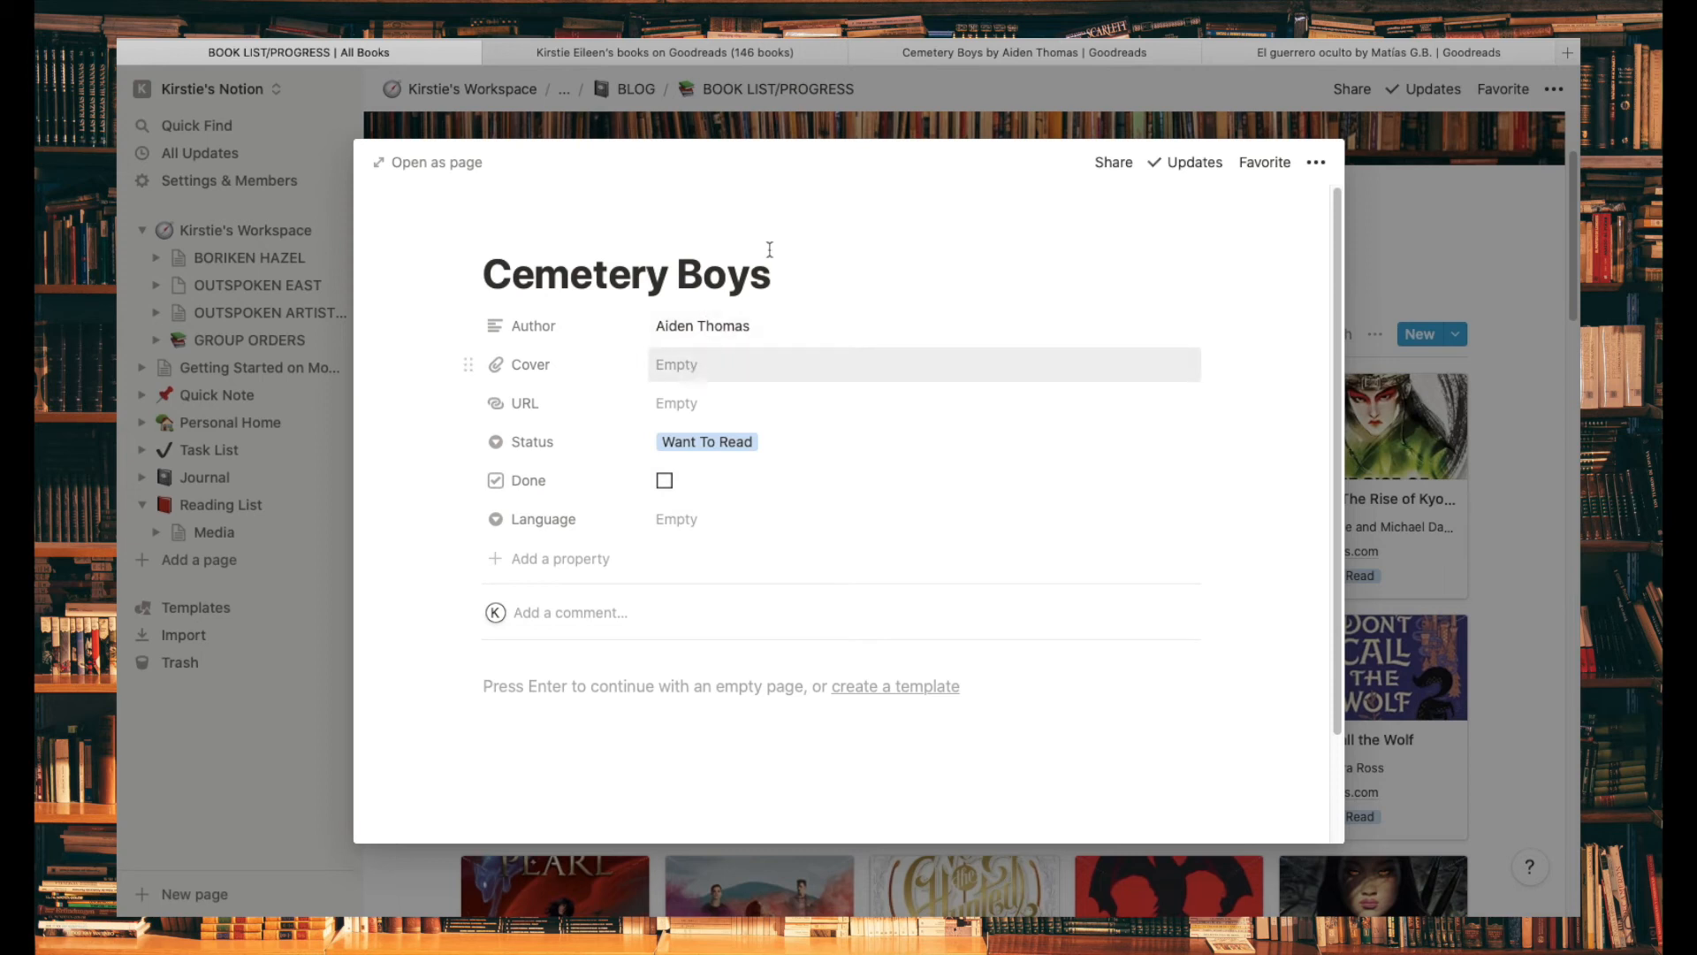
Step: Enlarge the Cemetery Boys cover on its Goodreads page and save the image to the computer
click(975, 50)
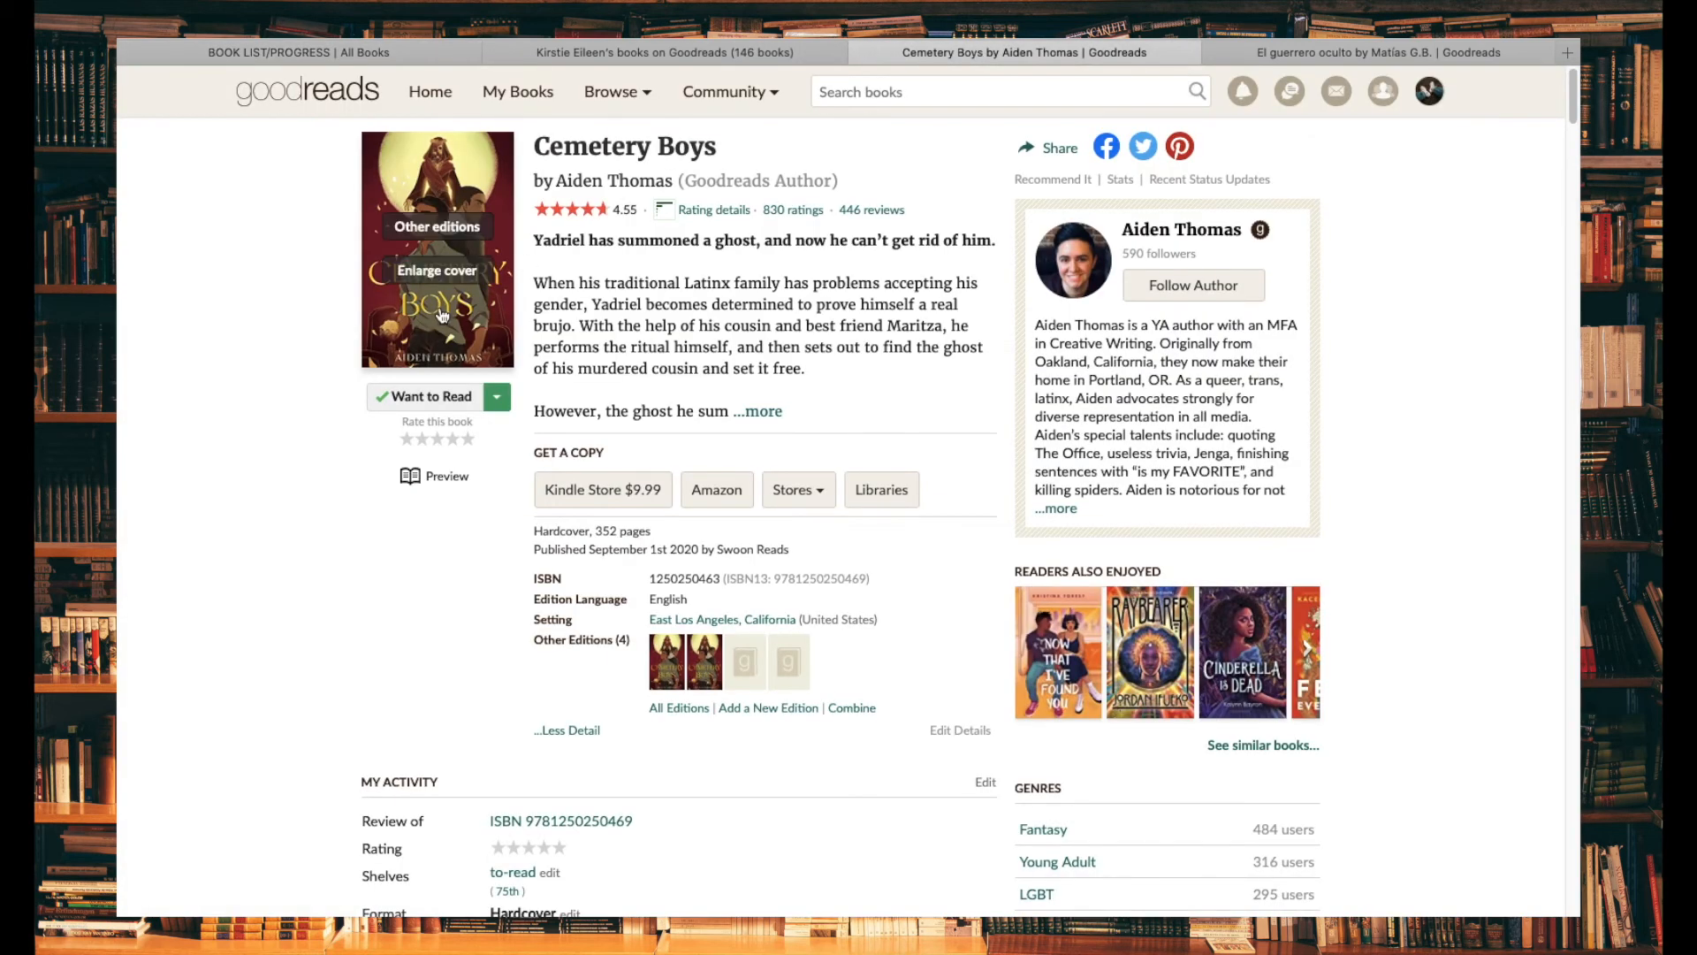
click(450, 275)
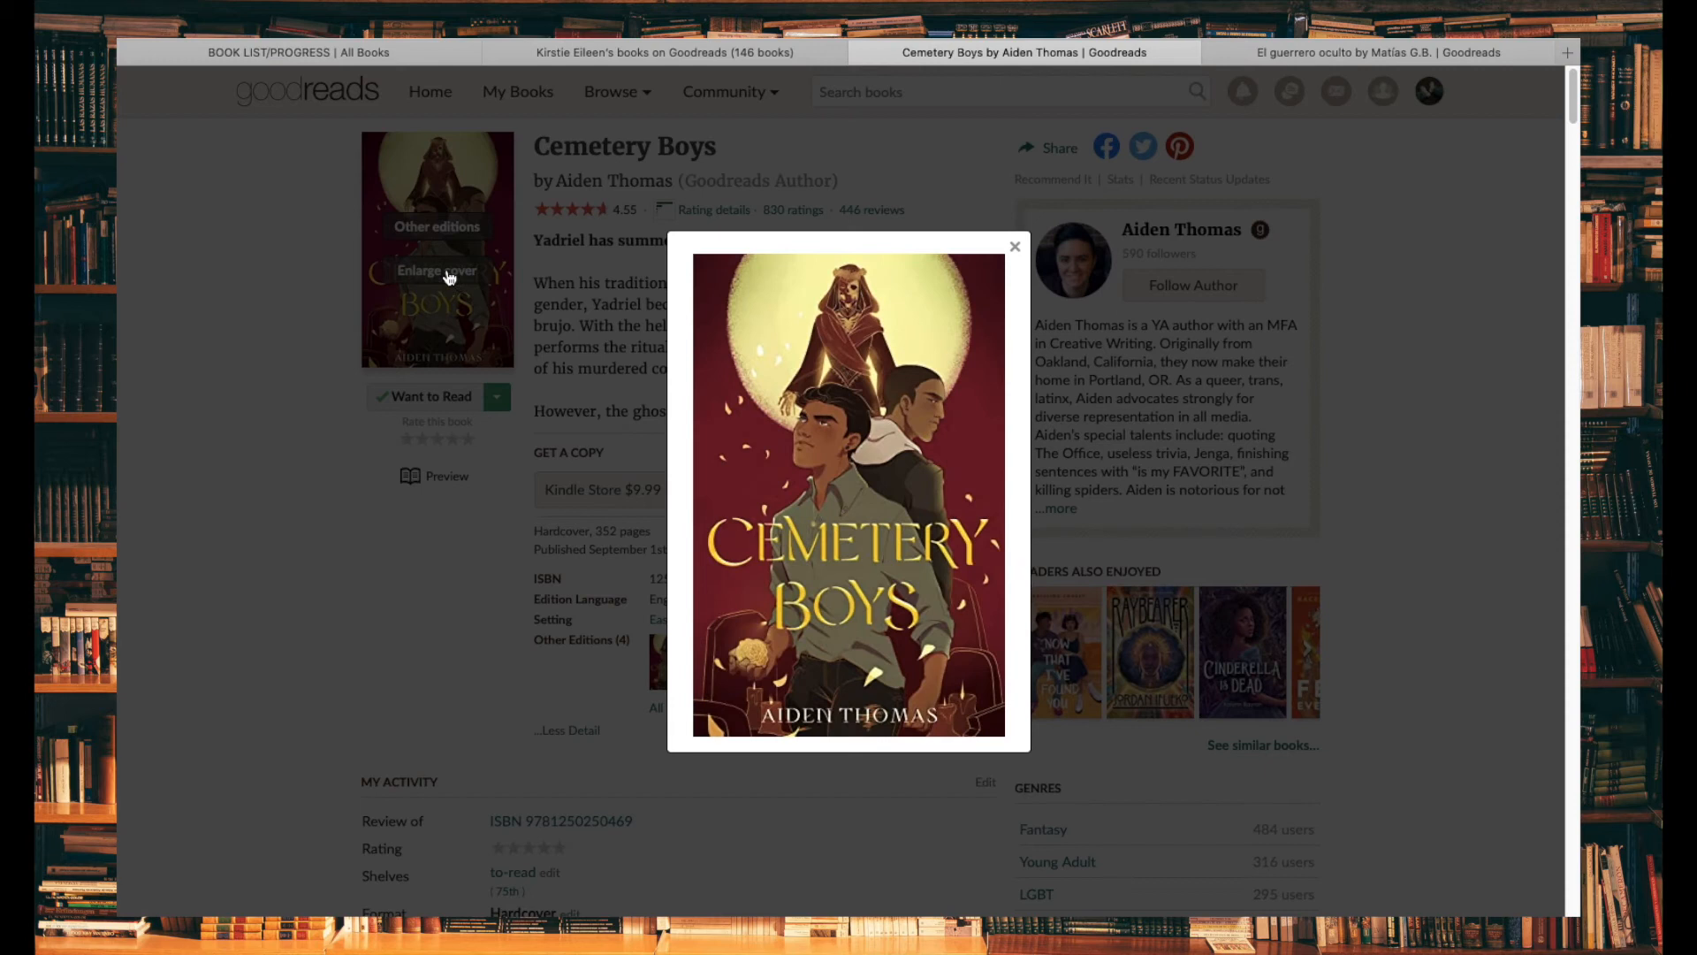
right_click(886, 422)
click(923, 489)
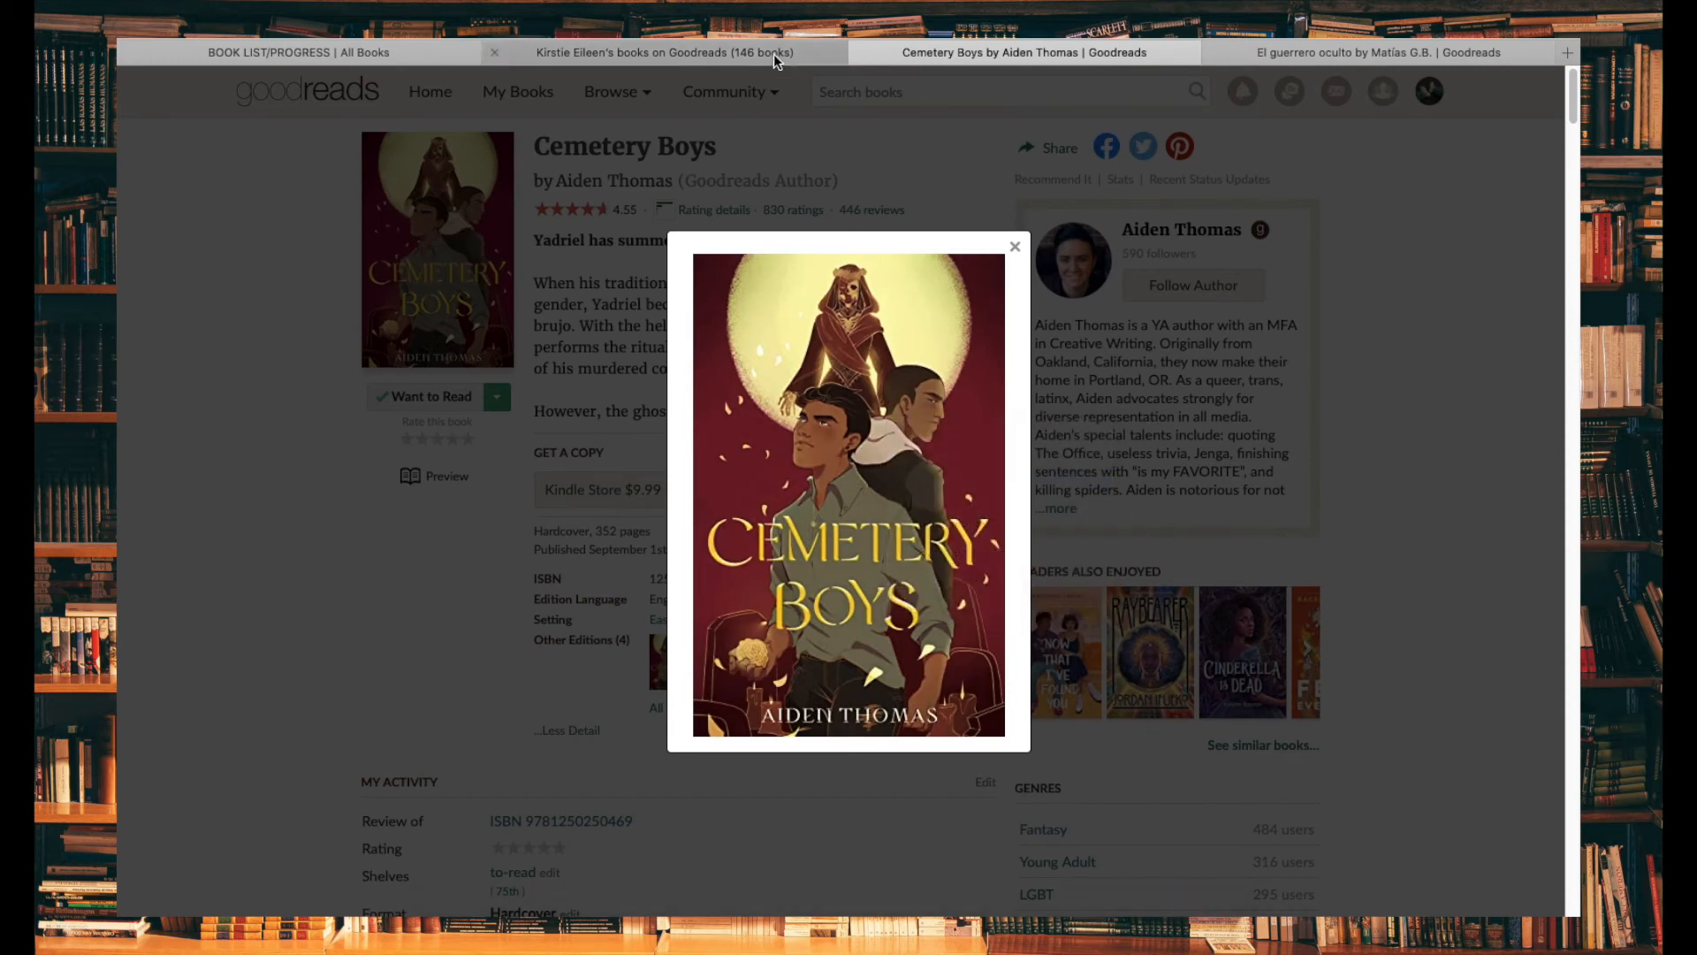
Step: Upload the cover image 52339313._SY475_.jpg from Downloads to the Cover property of the Cemetery Boys entry in Notion
click(412, 62)
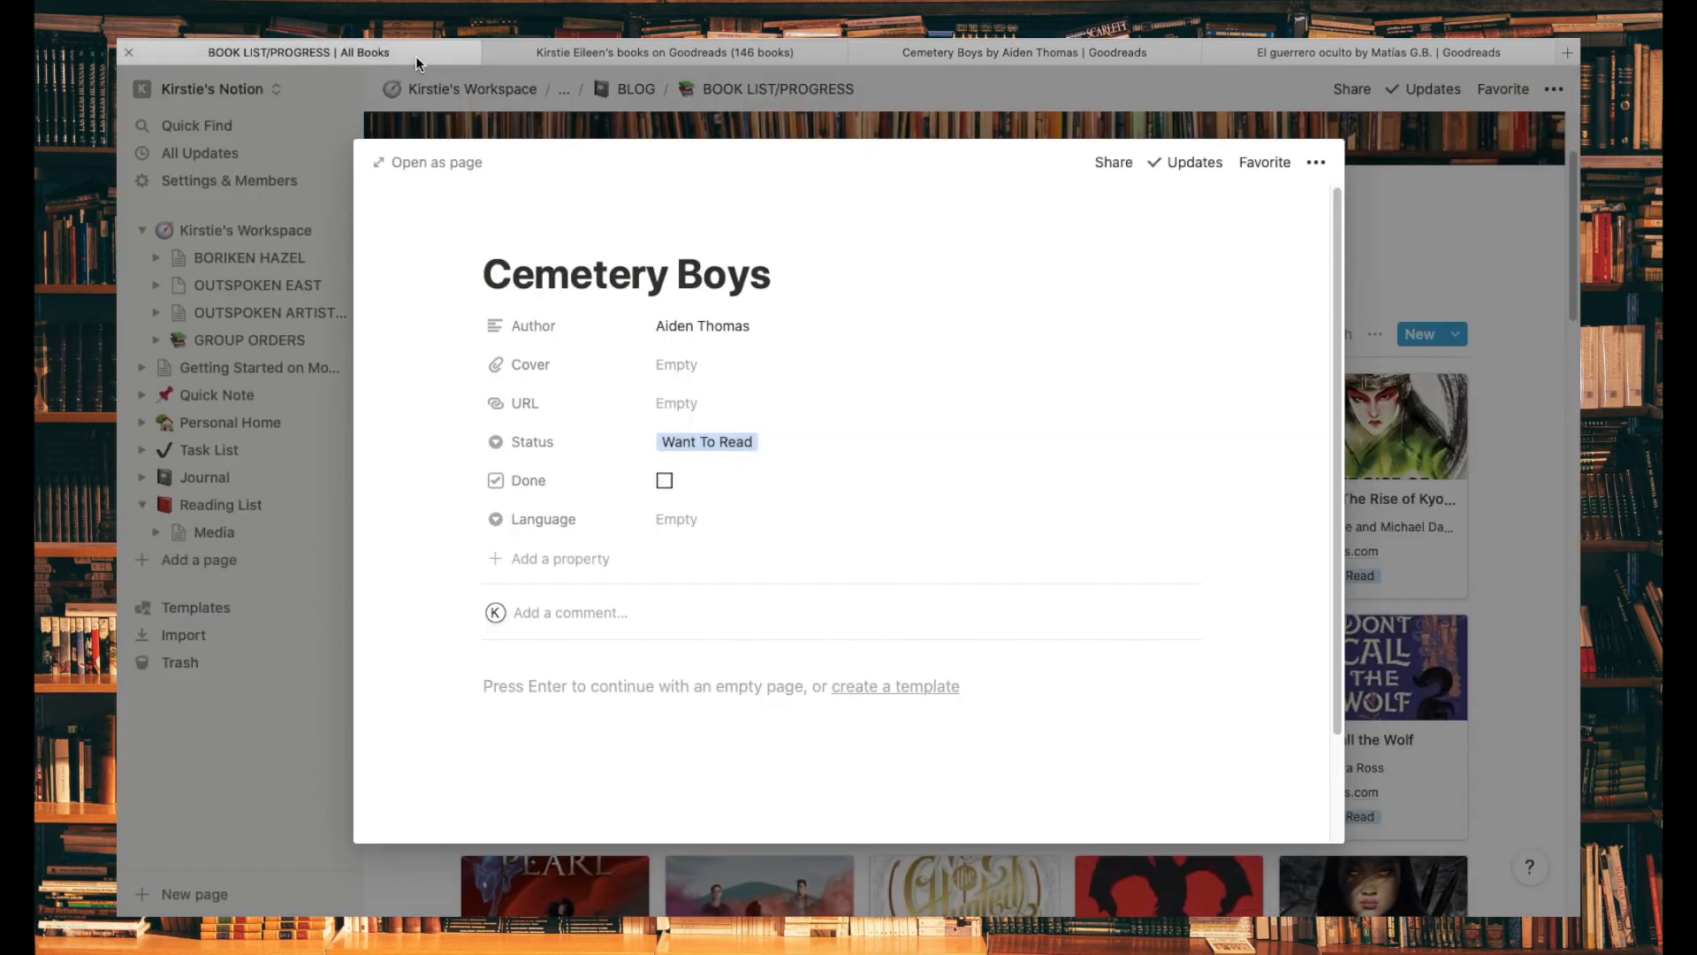
click(681, 356)
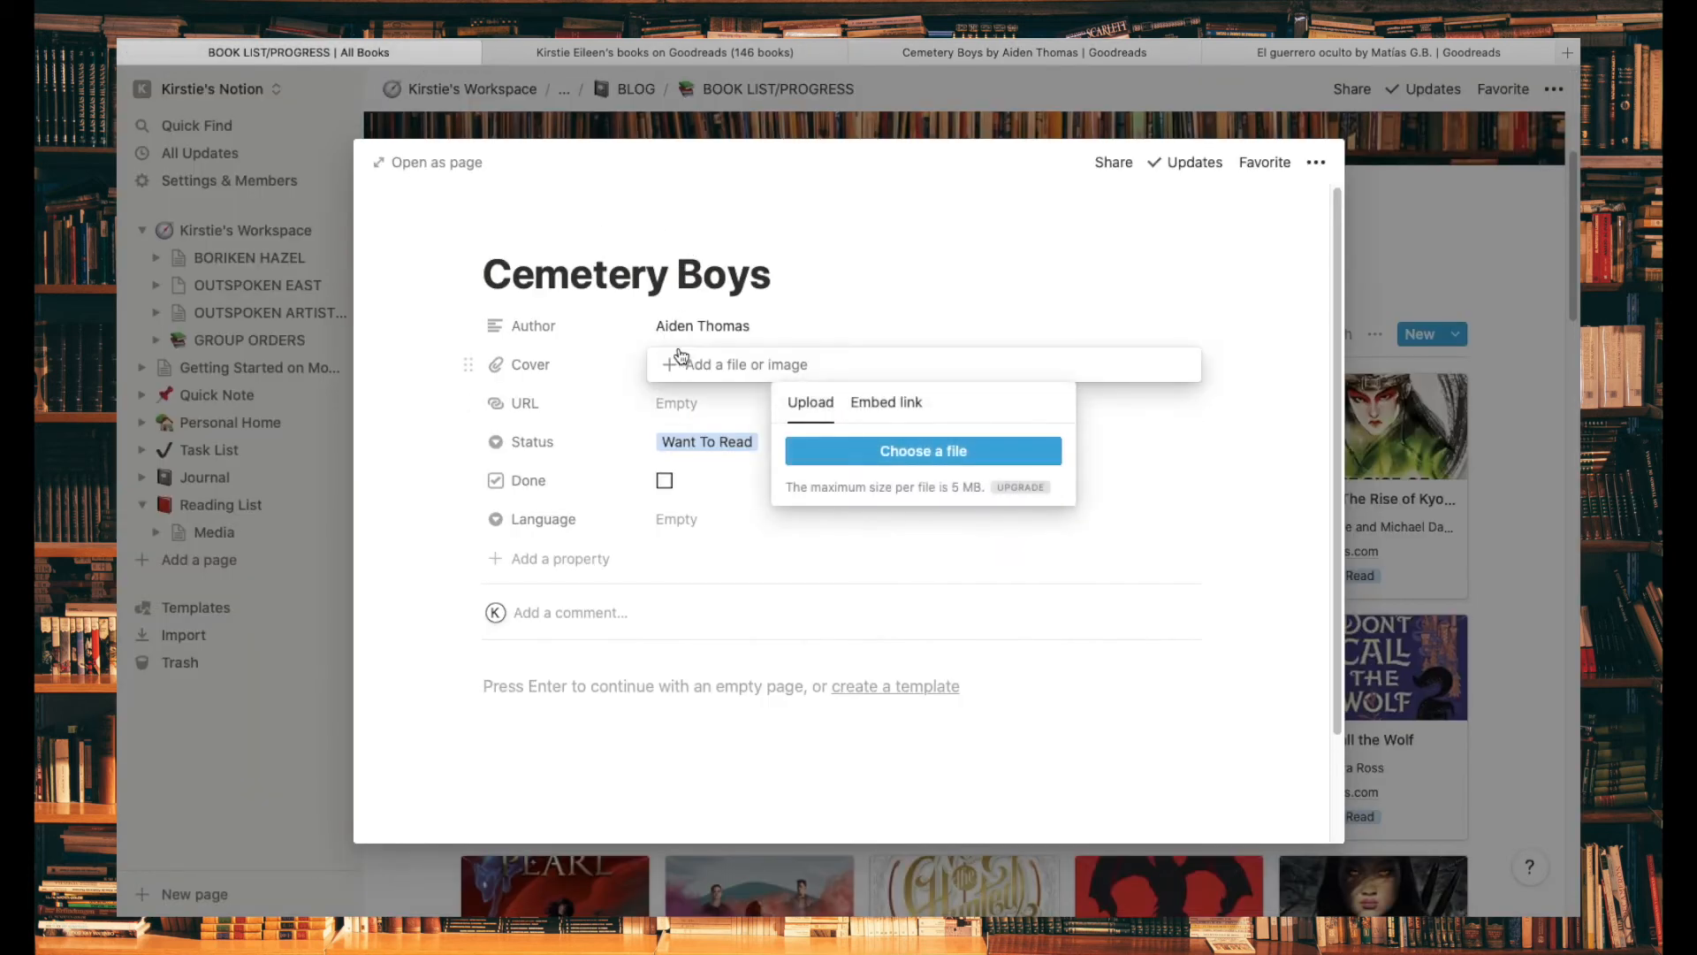
click(885, 456)
click(675, 148)
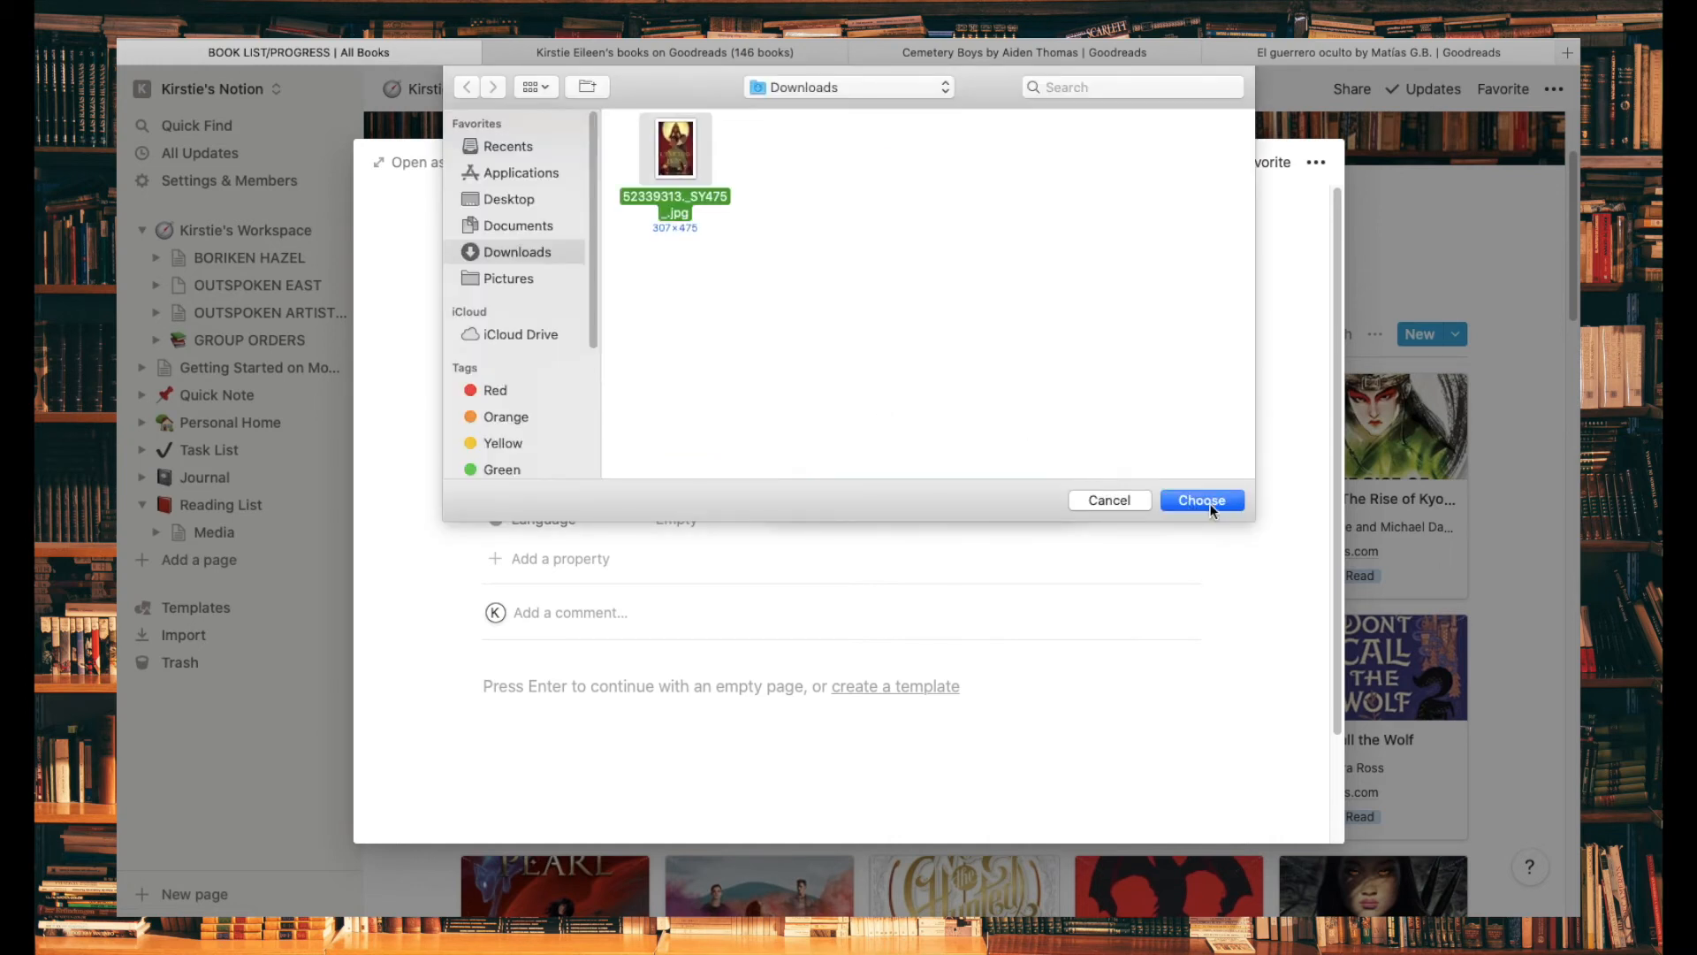
click(1212, 501)
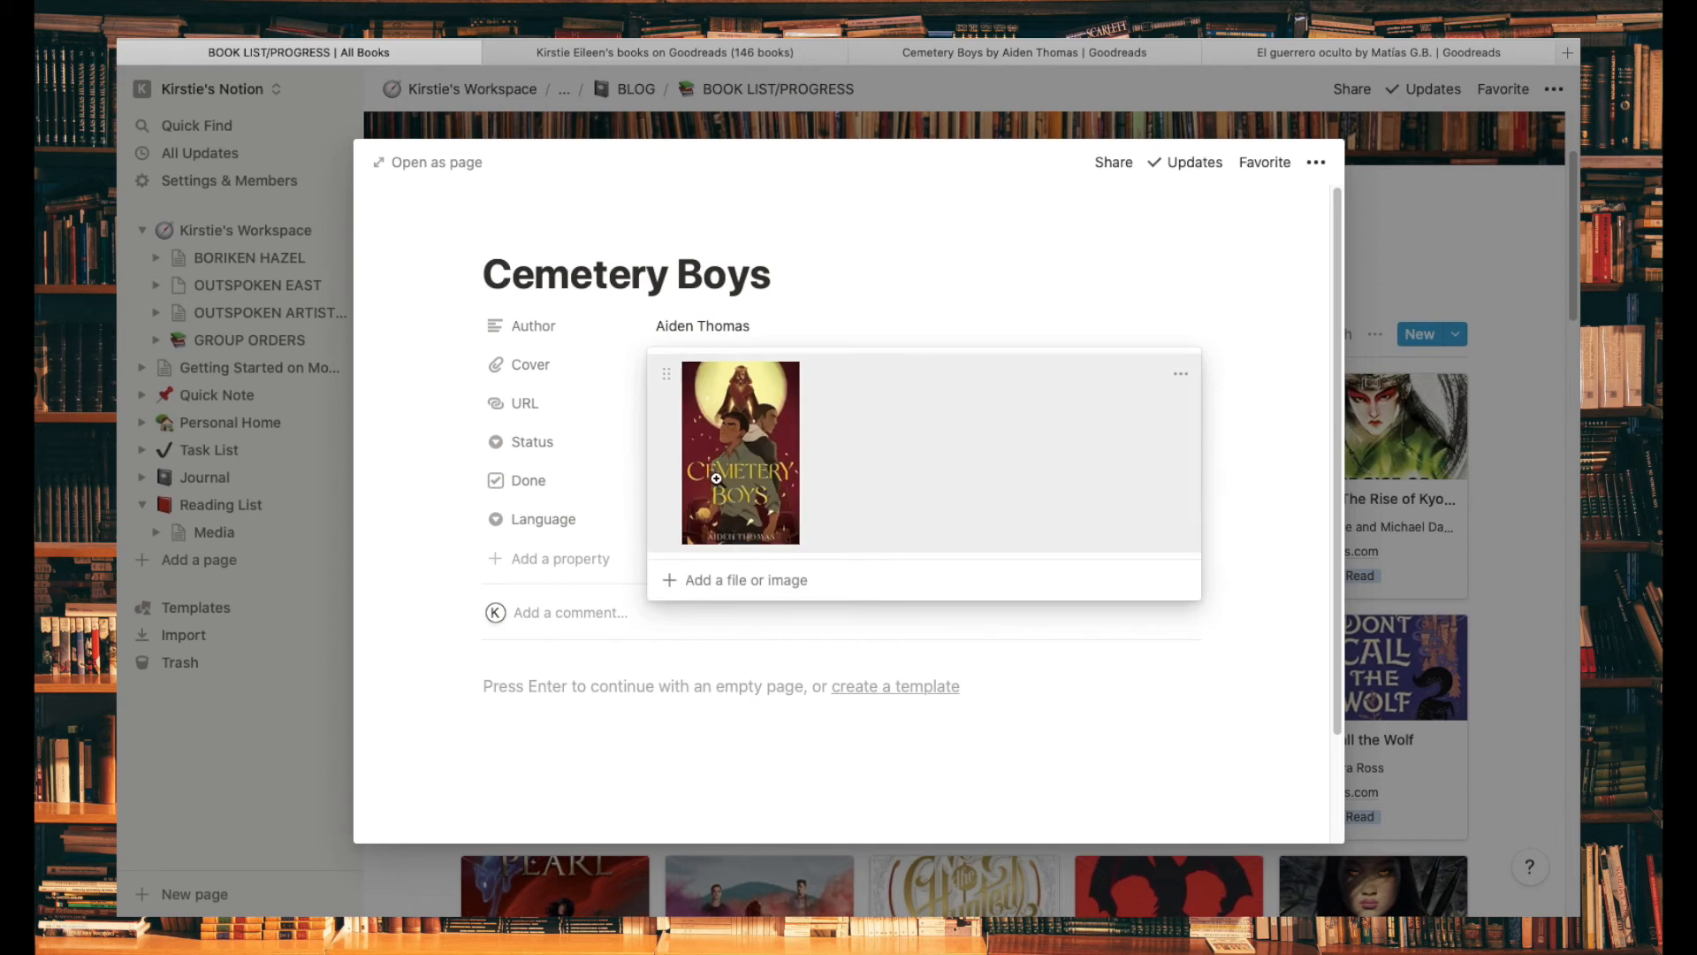
click(916, 254)
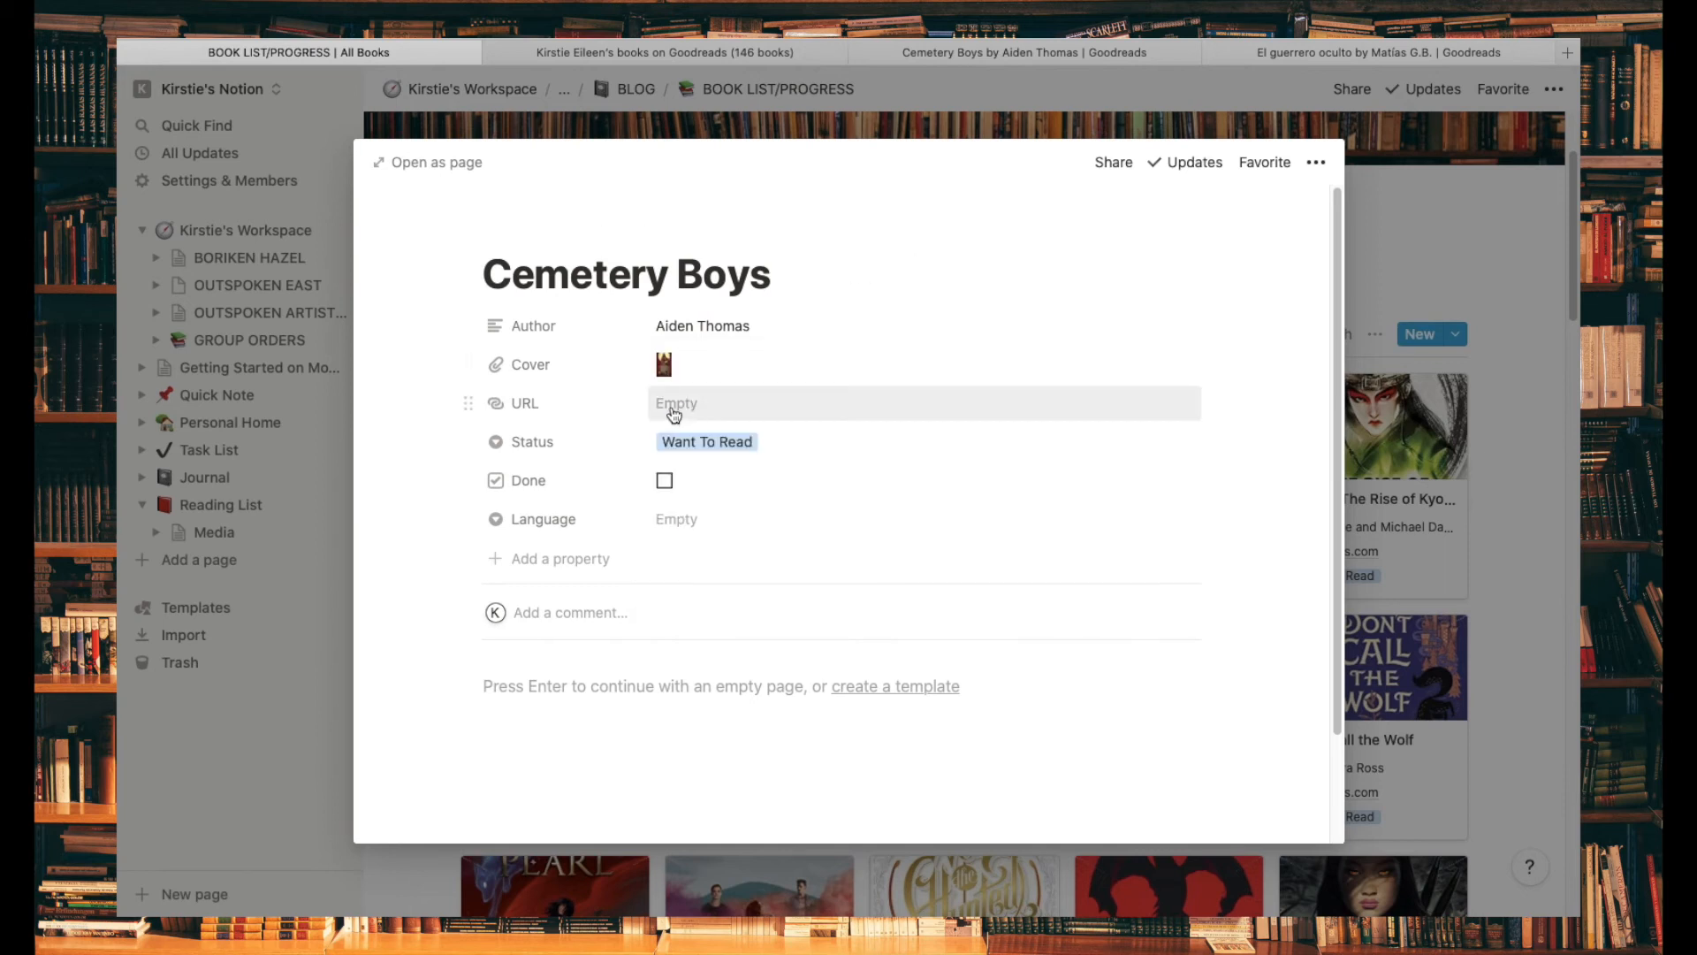
Step: Copy the Cemetery Boys page address from Goodreads into the Notion entry's URL property and set its Language to English
click(992, 52)
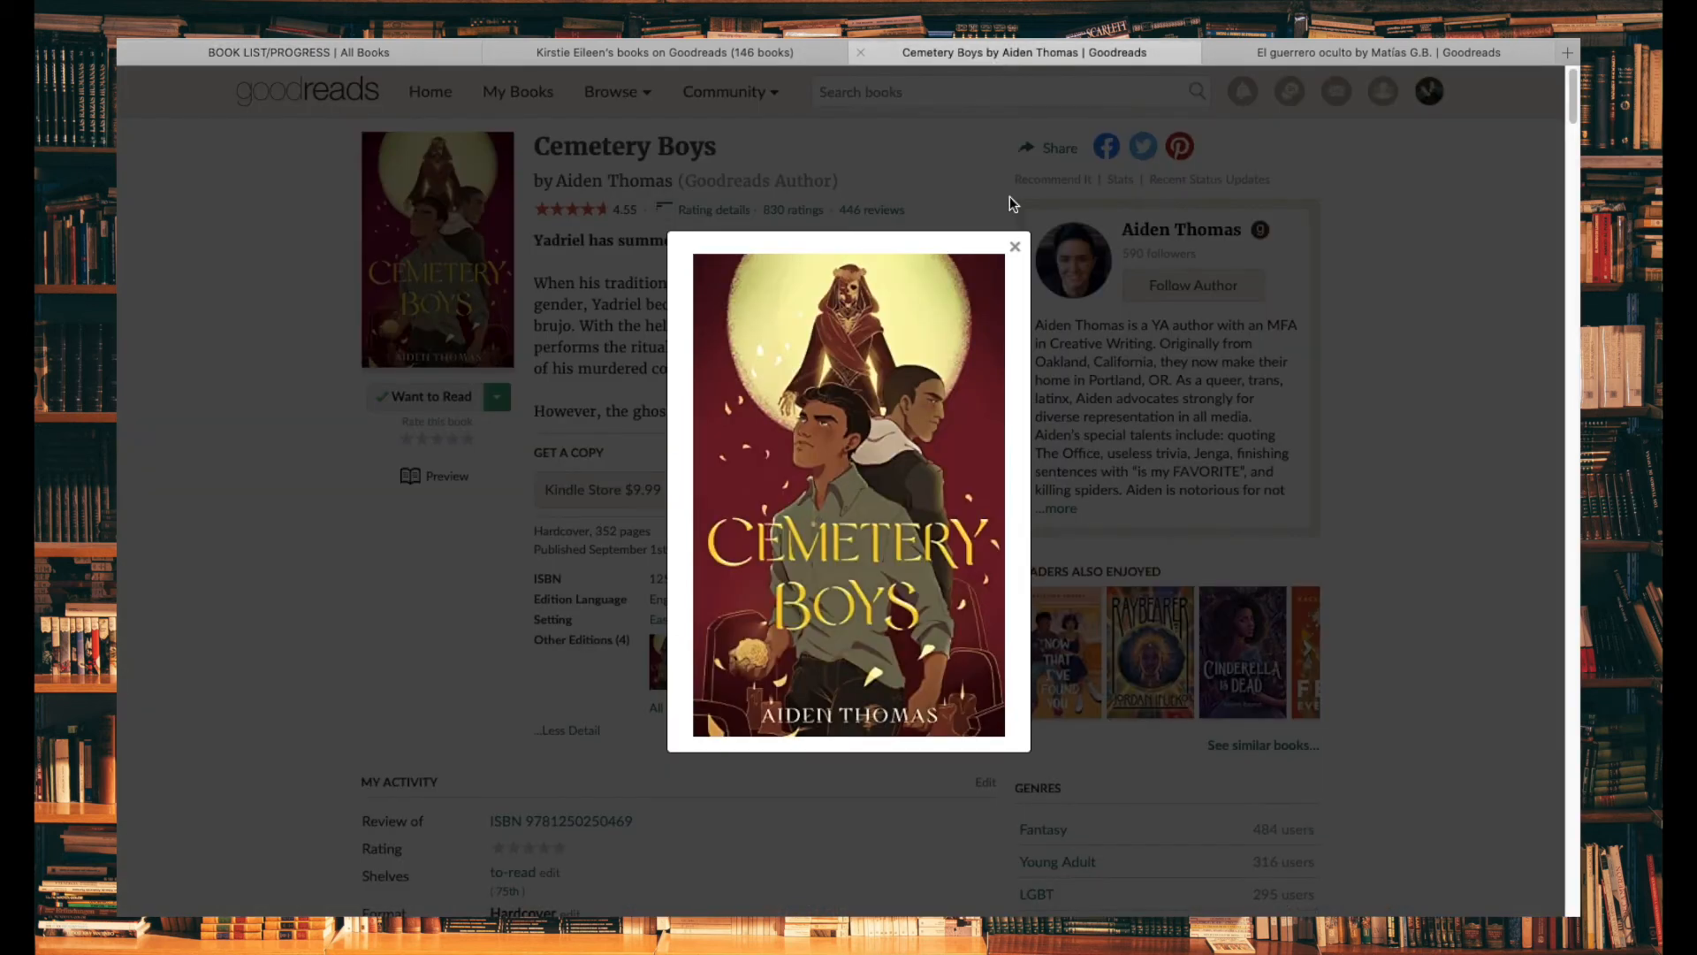
click(1015, 248)
key(super+l)
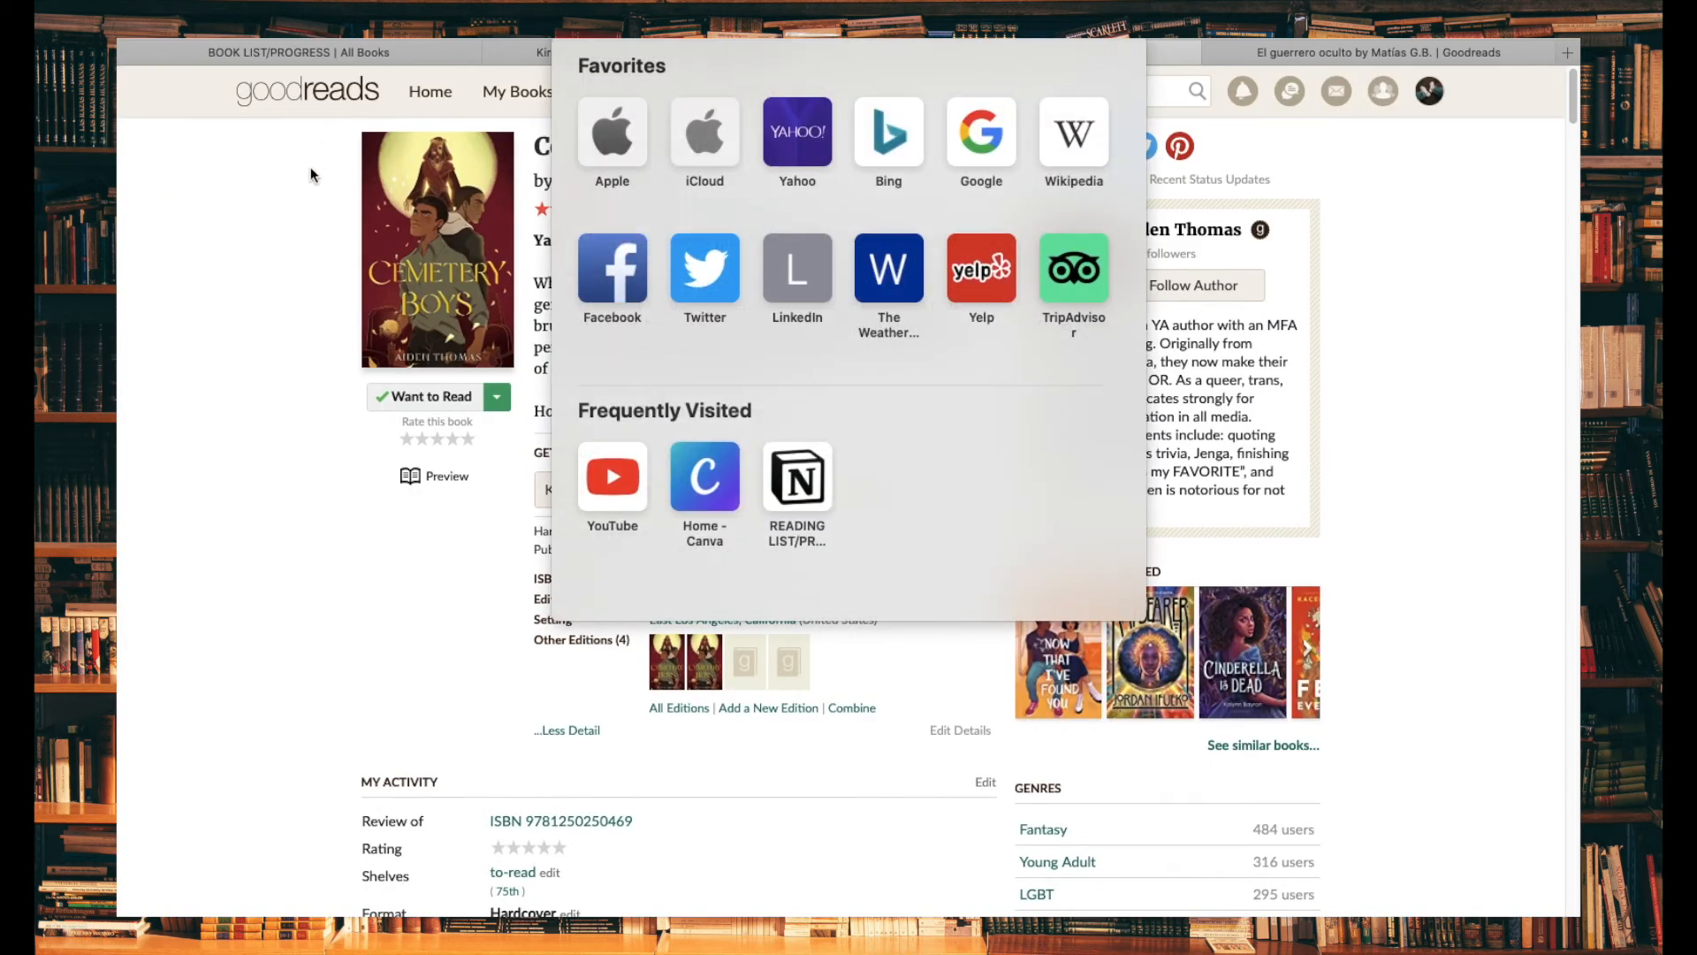
click(398, 42)
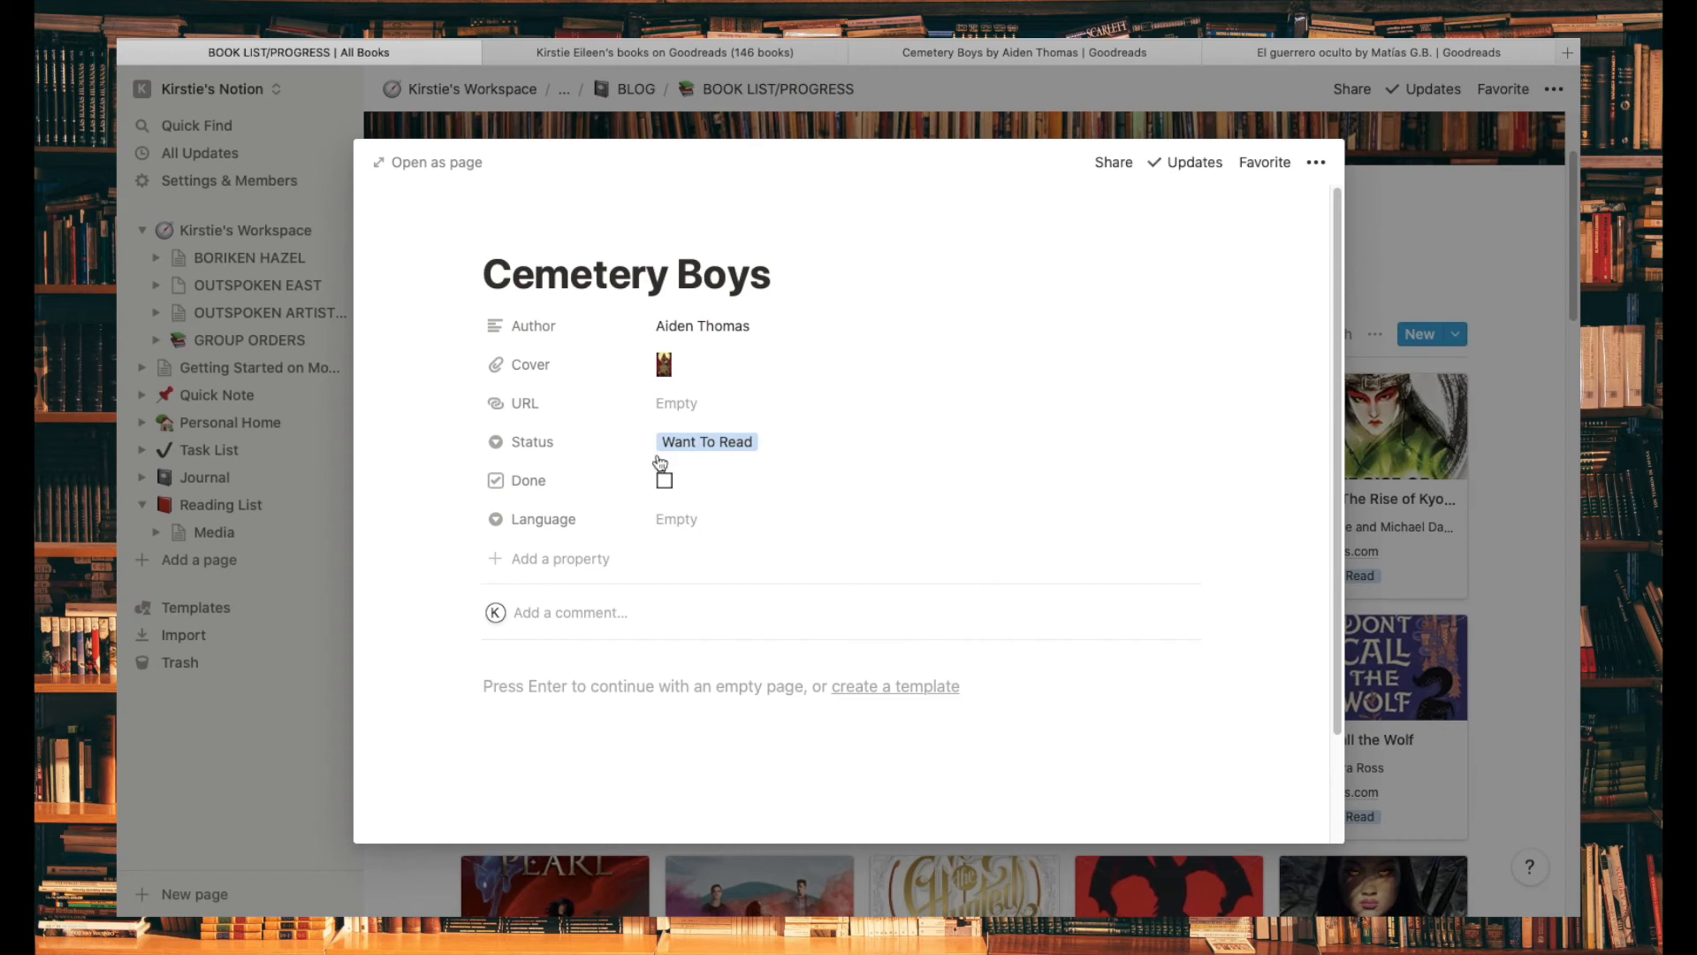
click(690, 406)
text(https://www.goodreads.com/book/show/52339313-cemetery-boys)
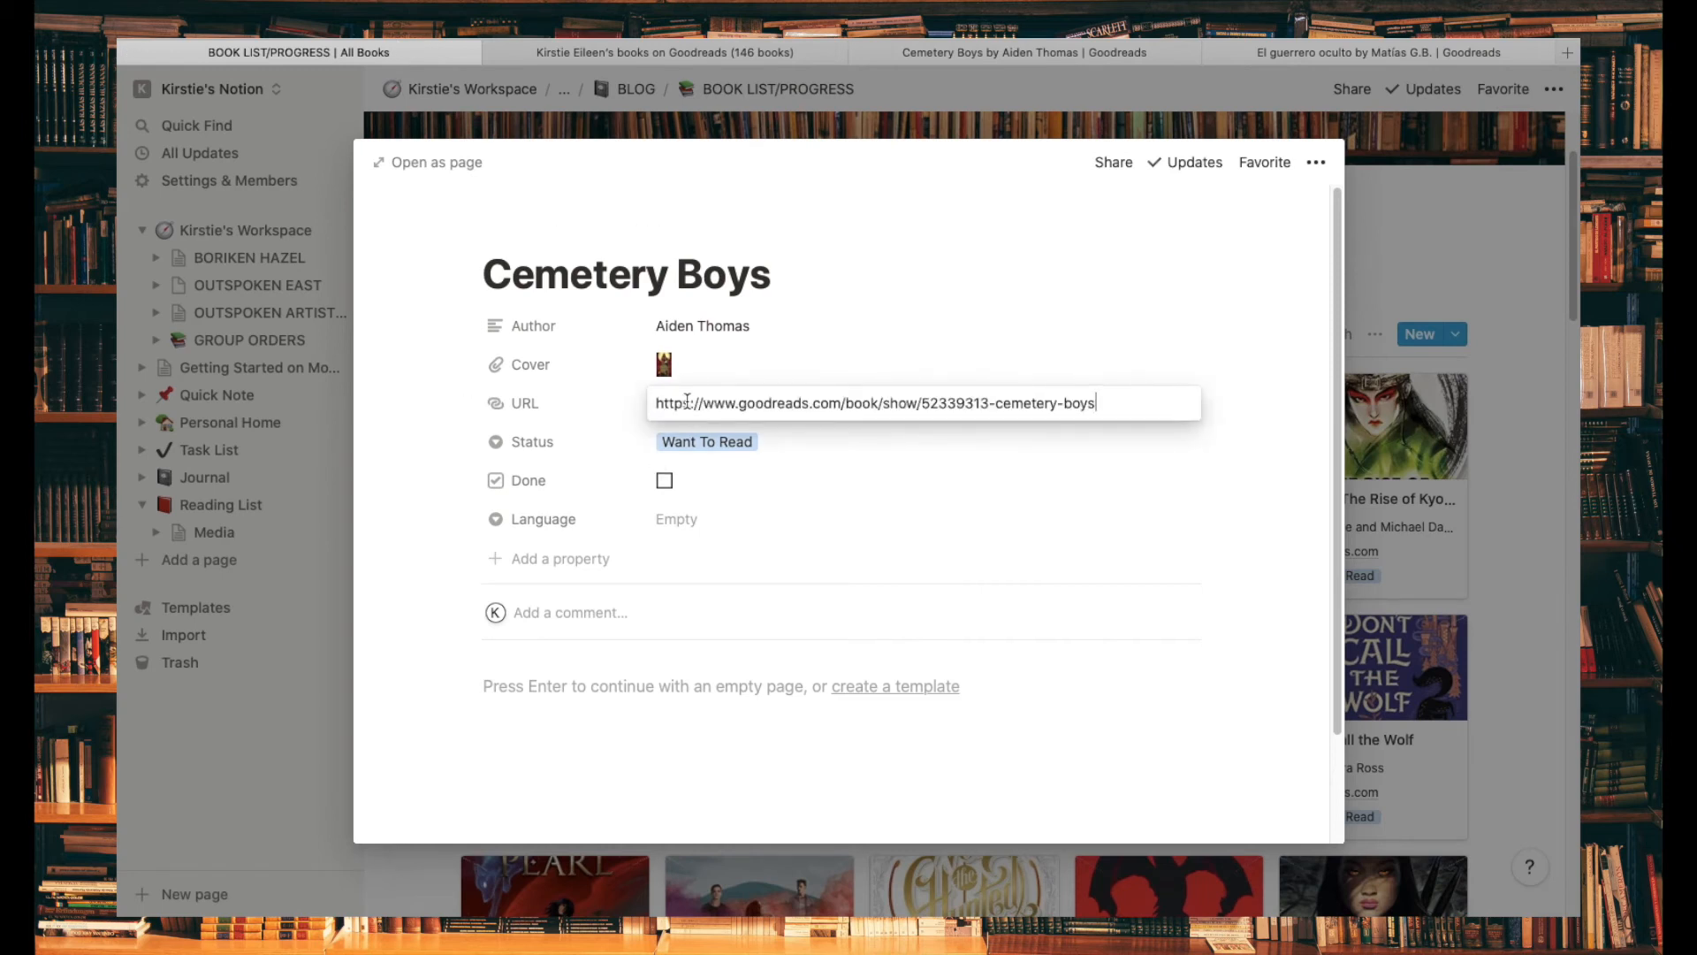
click(734, 512)
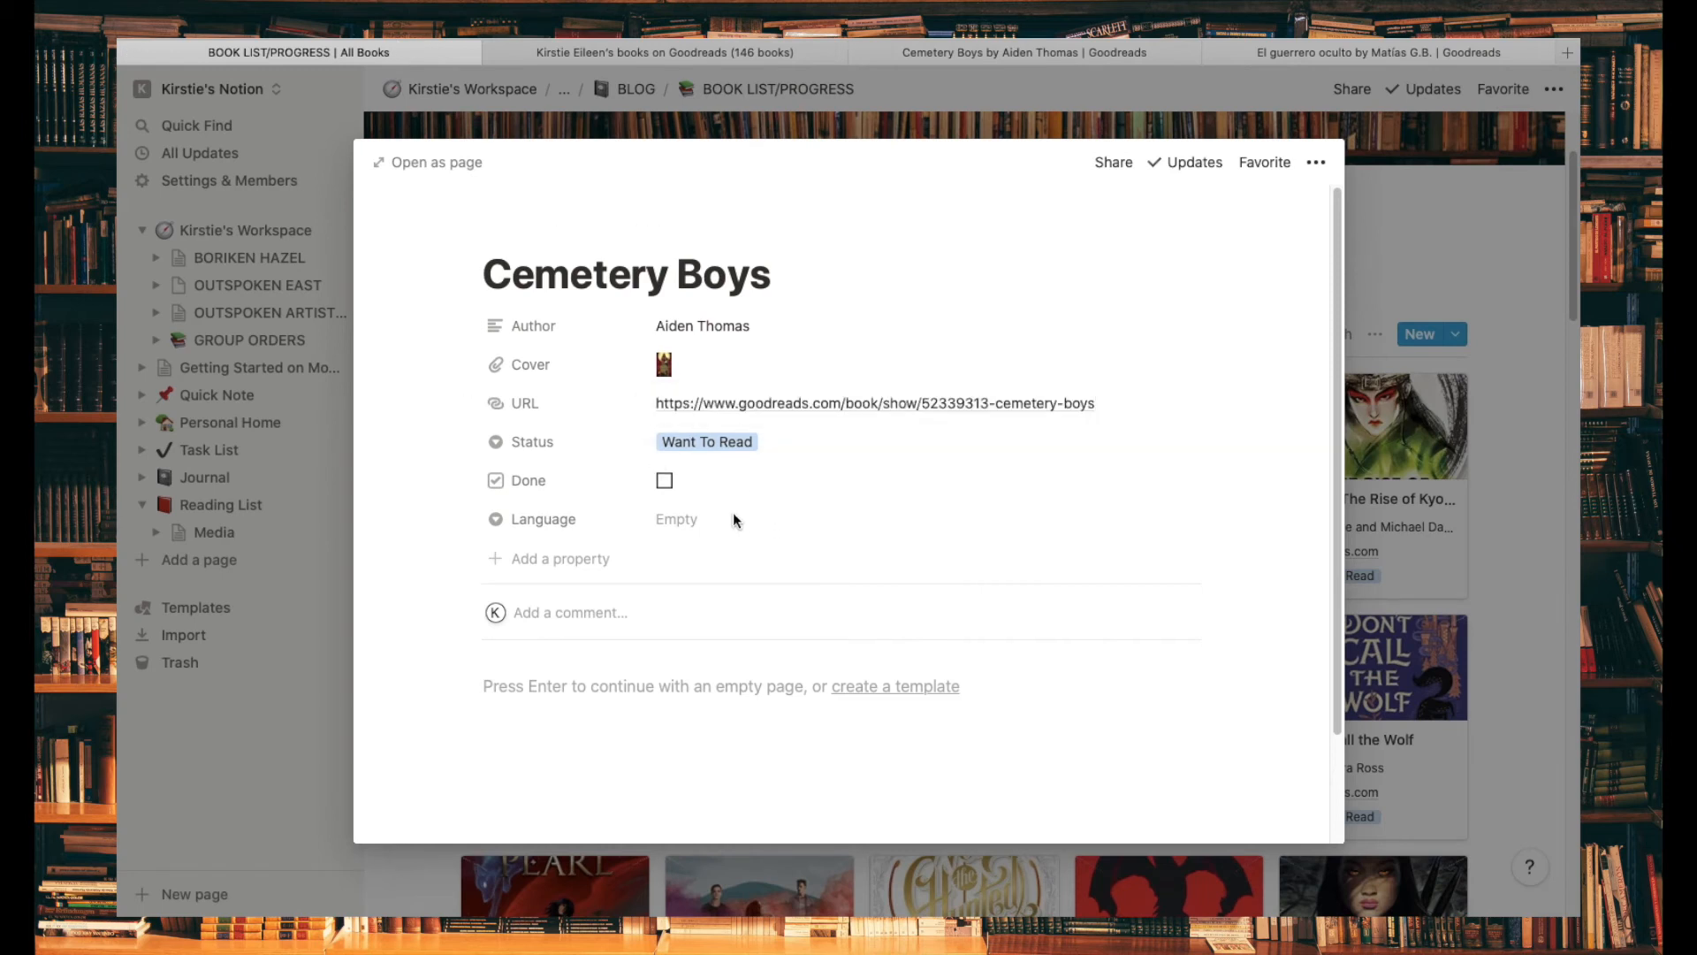
click(679, 522)
click(713, 587)
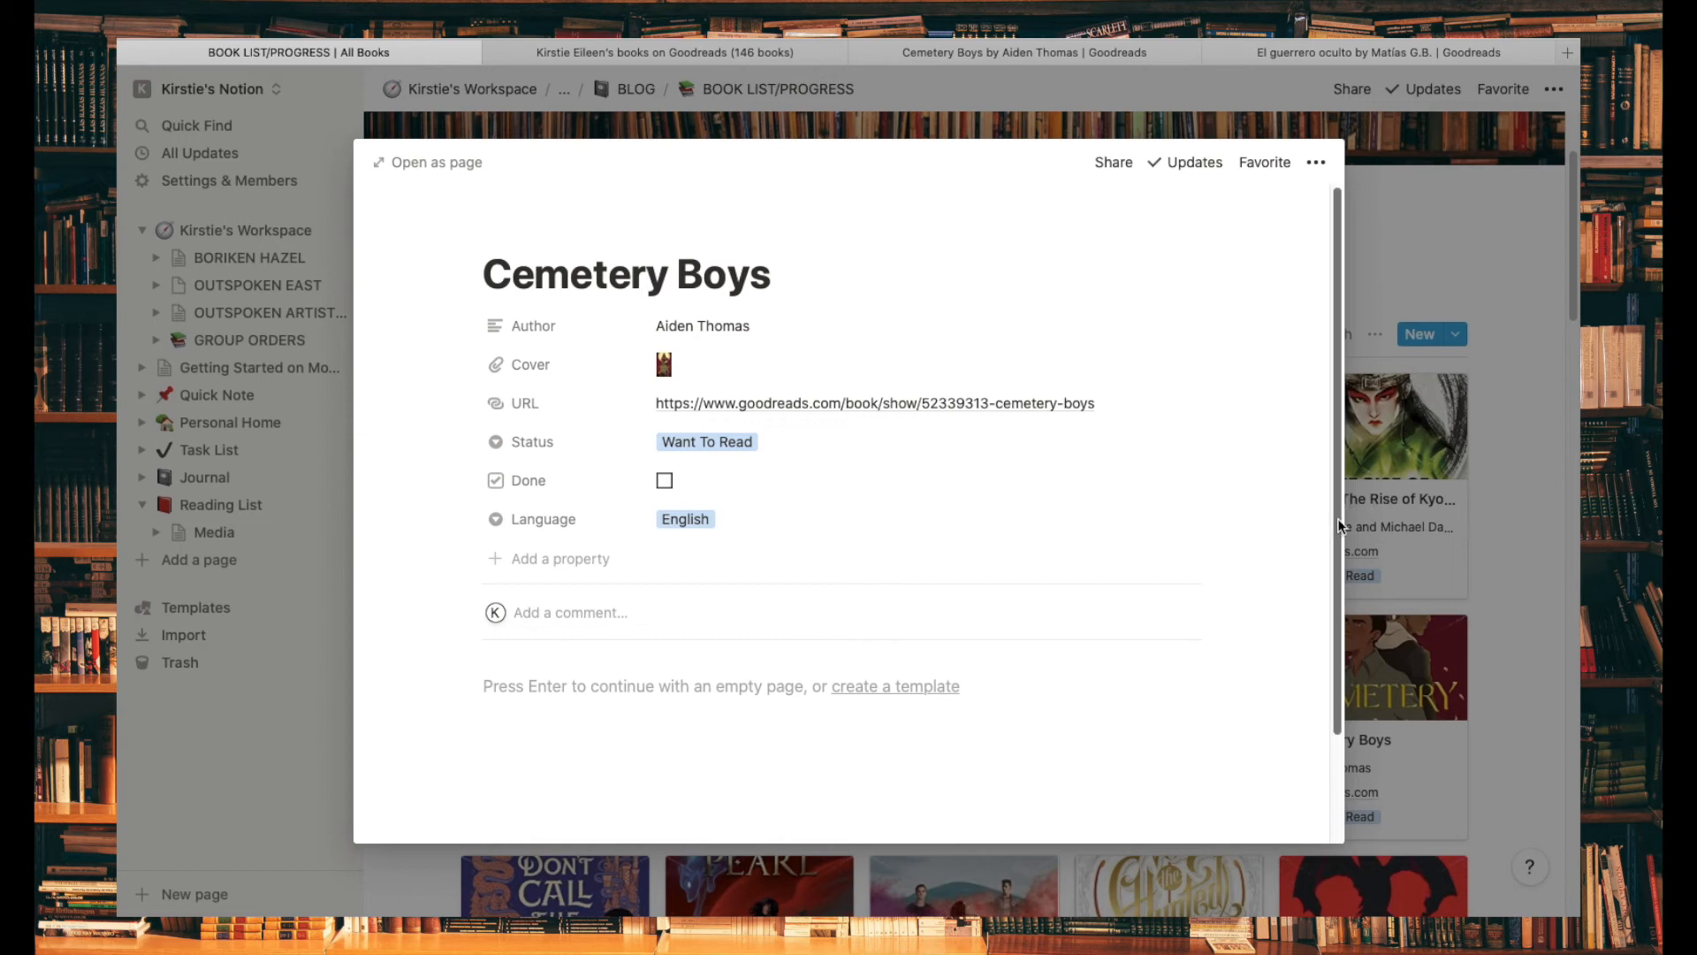
Step: Browse the block types available for the Cemetery Boys page body, from basic blocks to embeds, and clear the typed command
drag(1338, 518, 1318, 720)
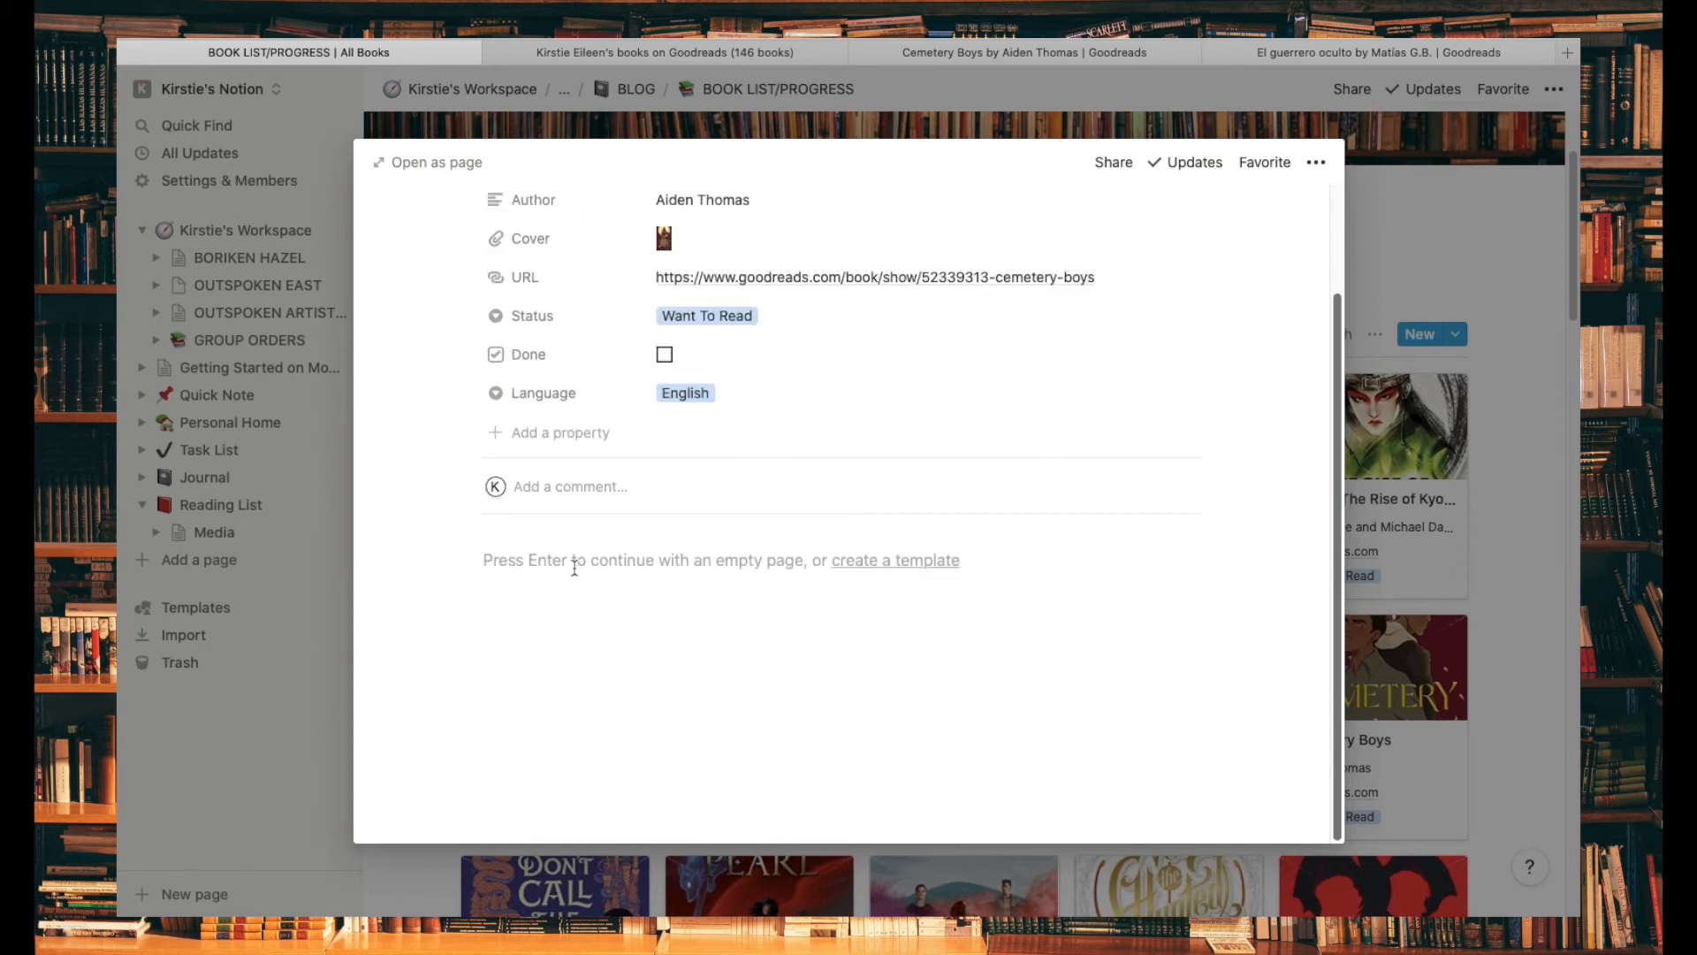
click(575, 569)
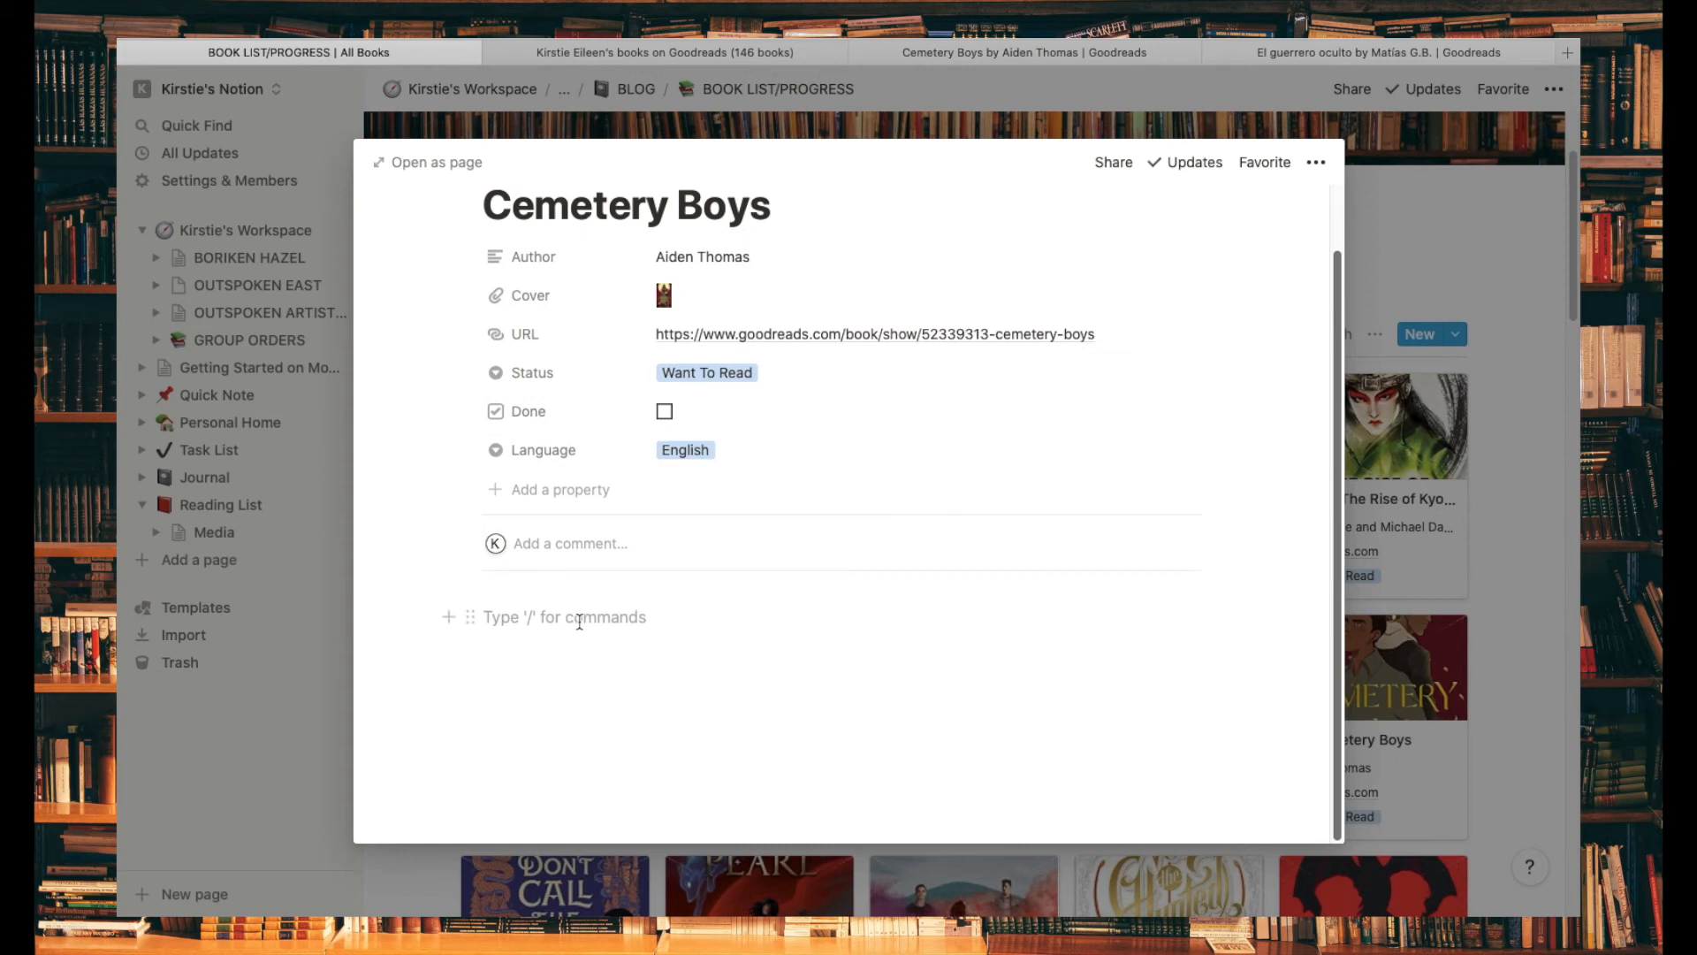
text(/)
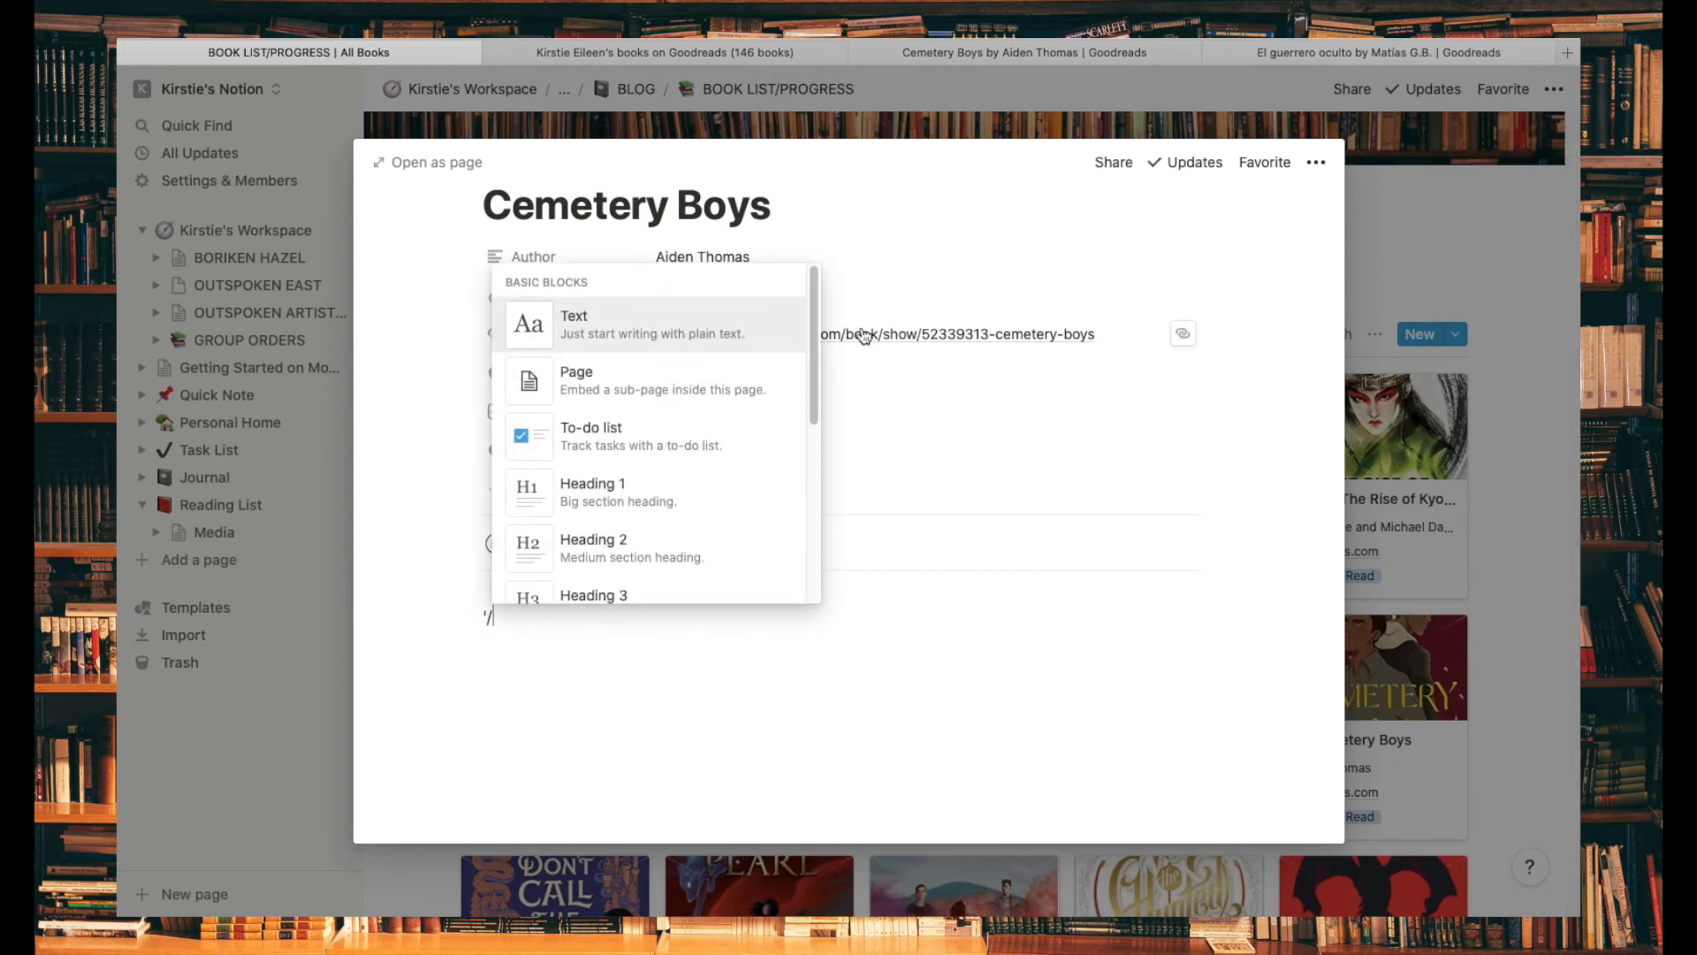
drag(815, 321, 815, 362)
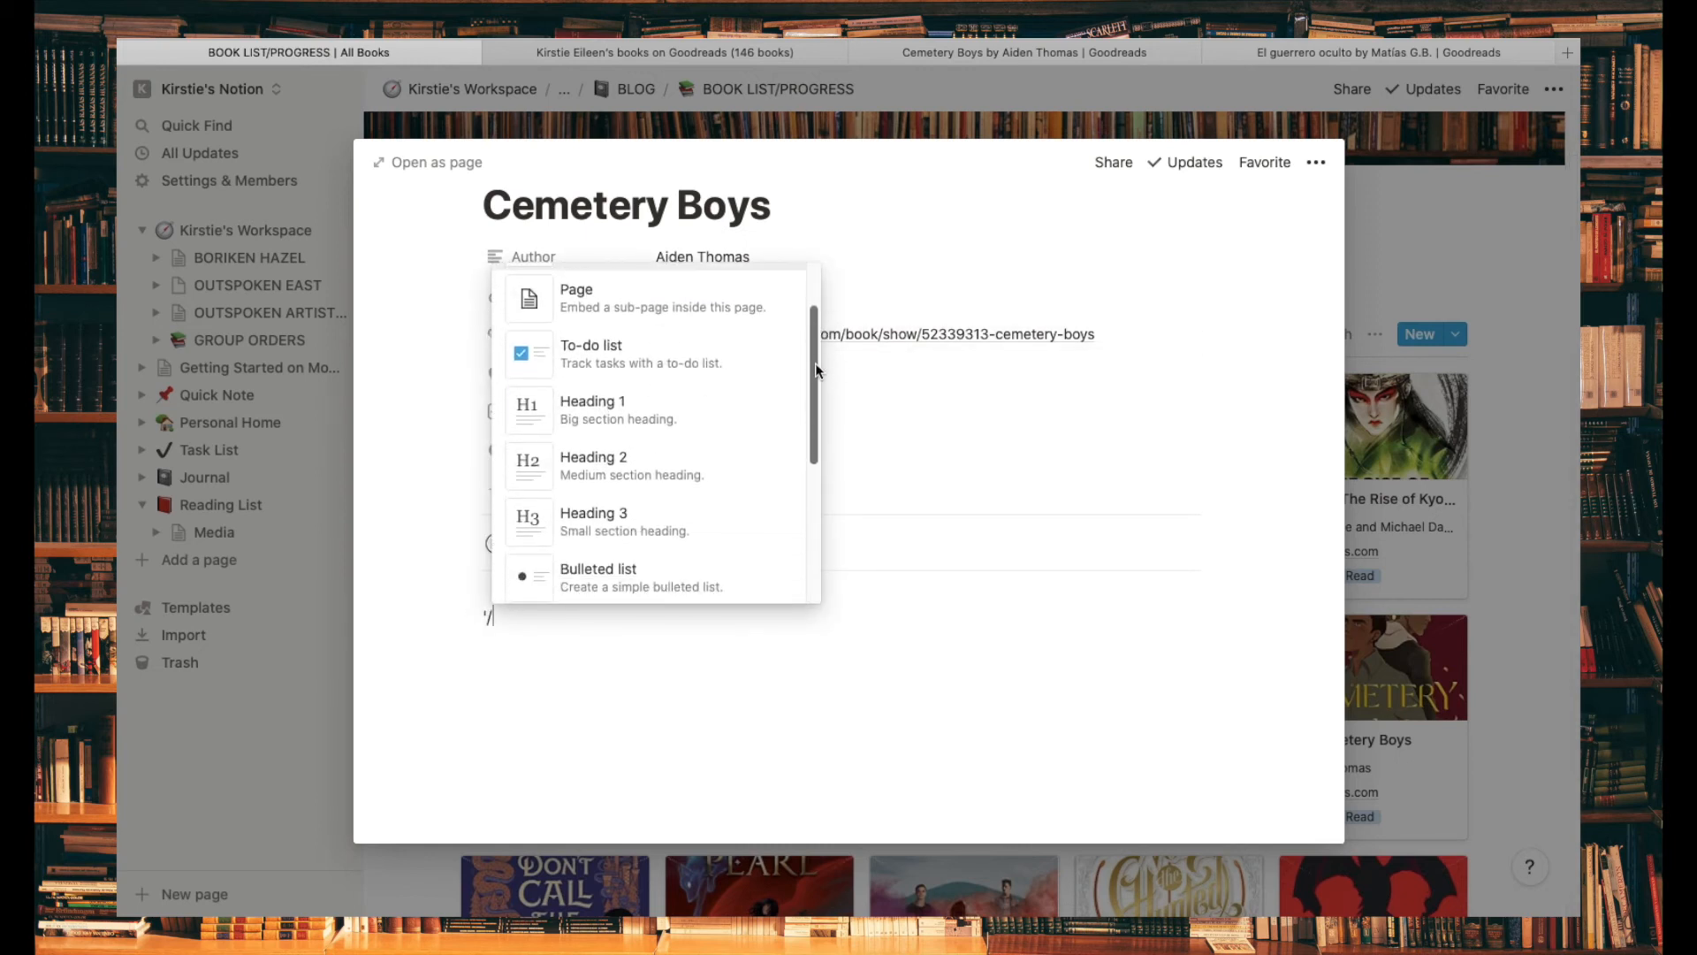
scroll(815, 362, down, 5)
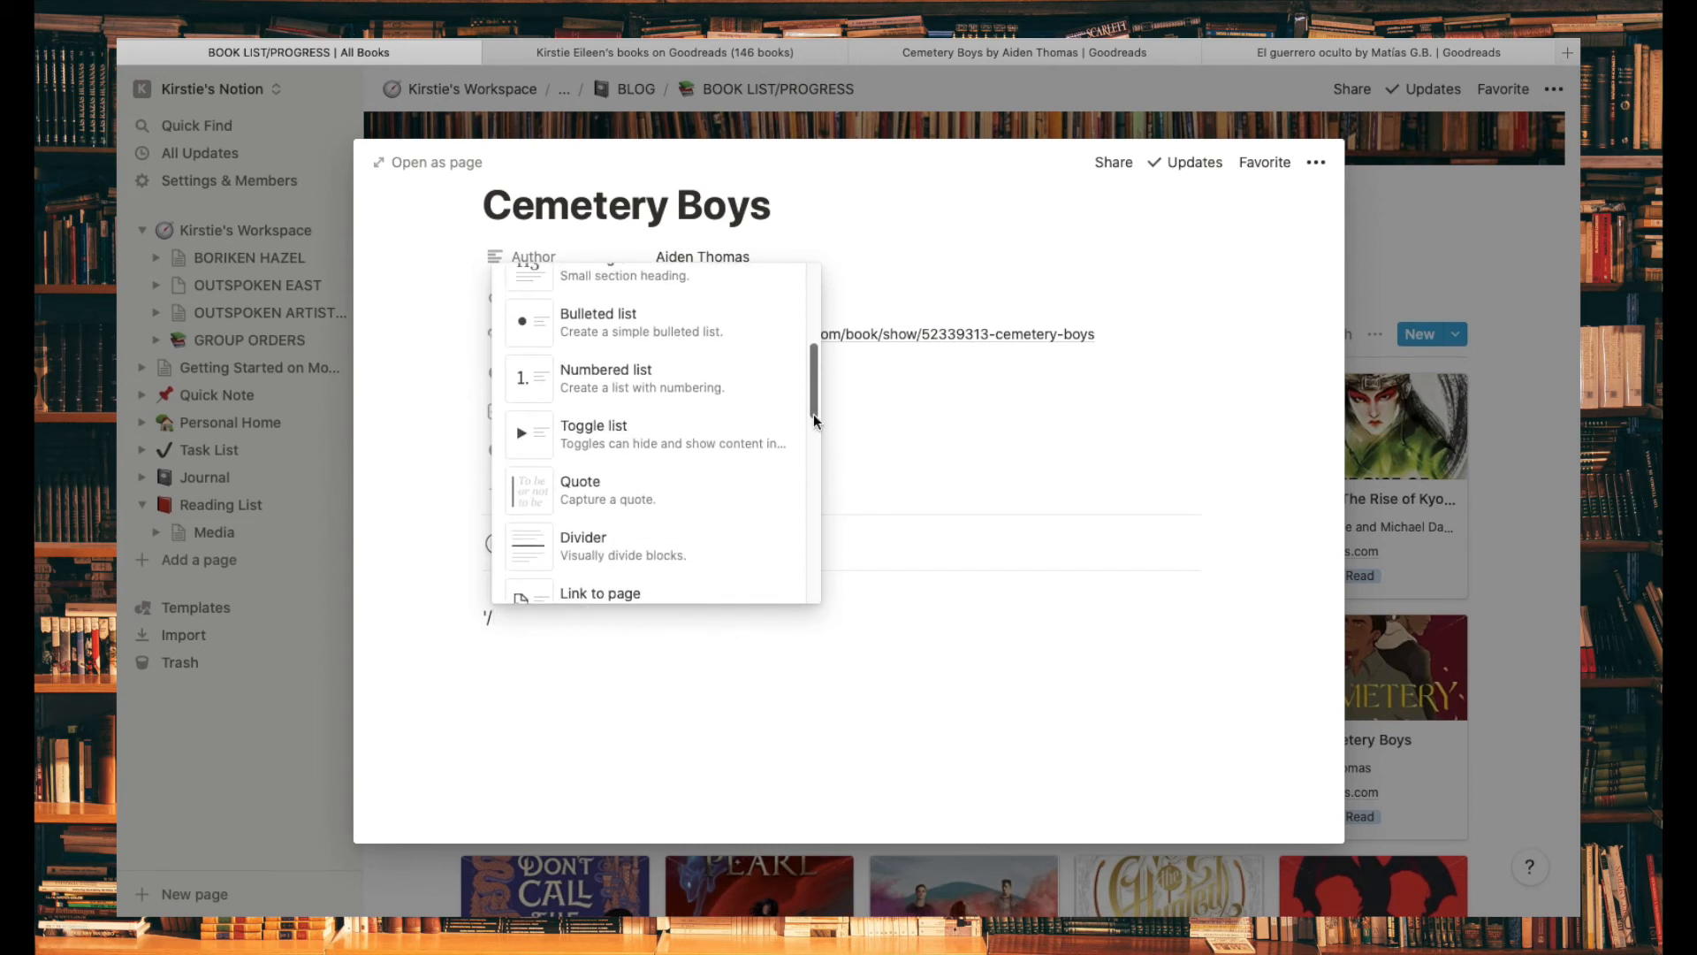
drag(813, 402, 804, 561)
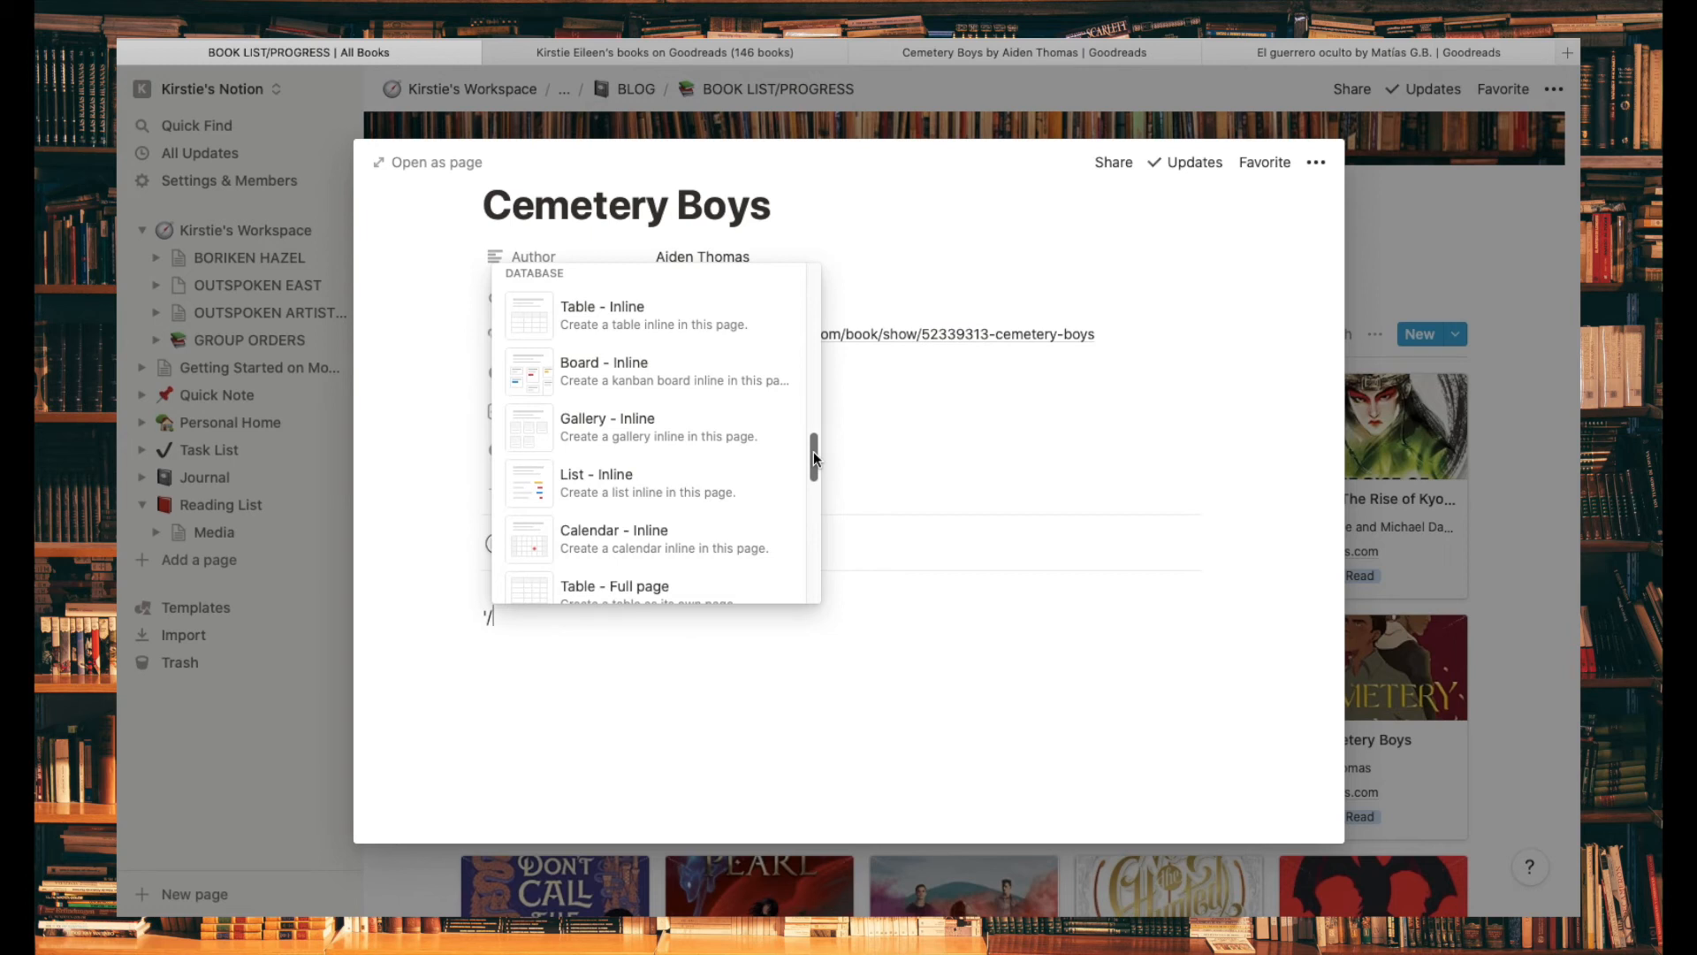
drag(813, 451, 815, 478)
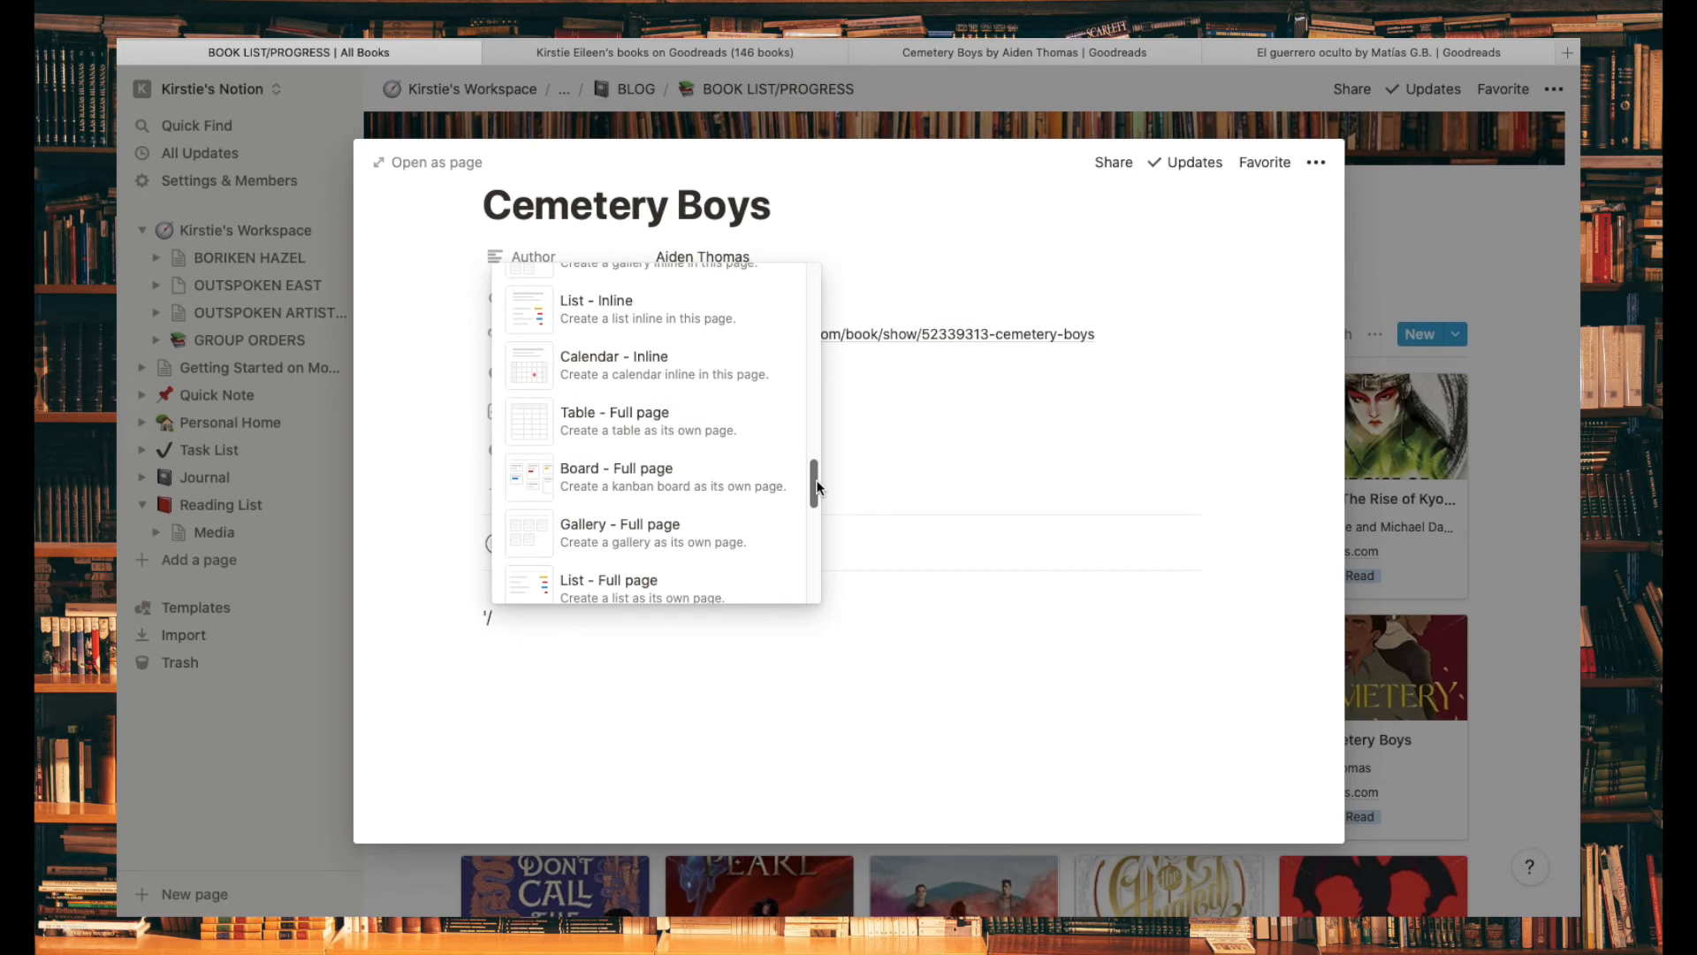
drag(815, 478, 807, 533)
scroll(806, 541, down, 3)
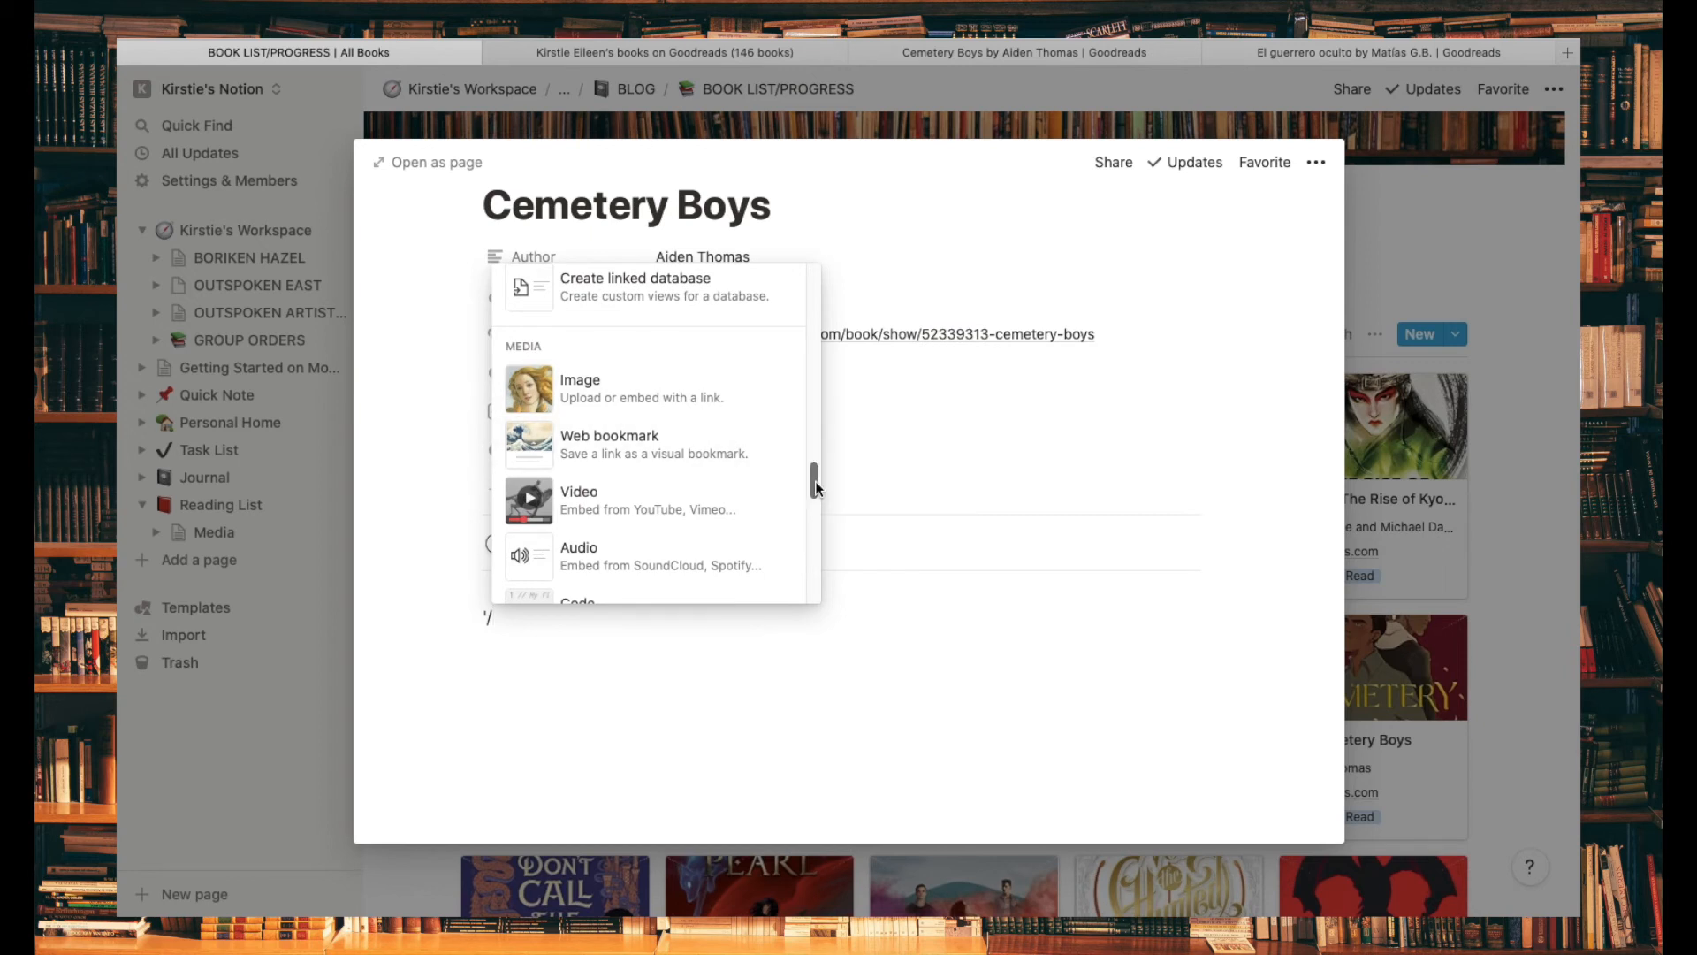
drag(815, 481, 815, 549)
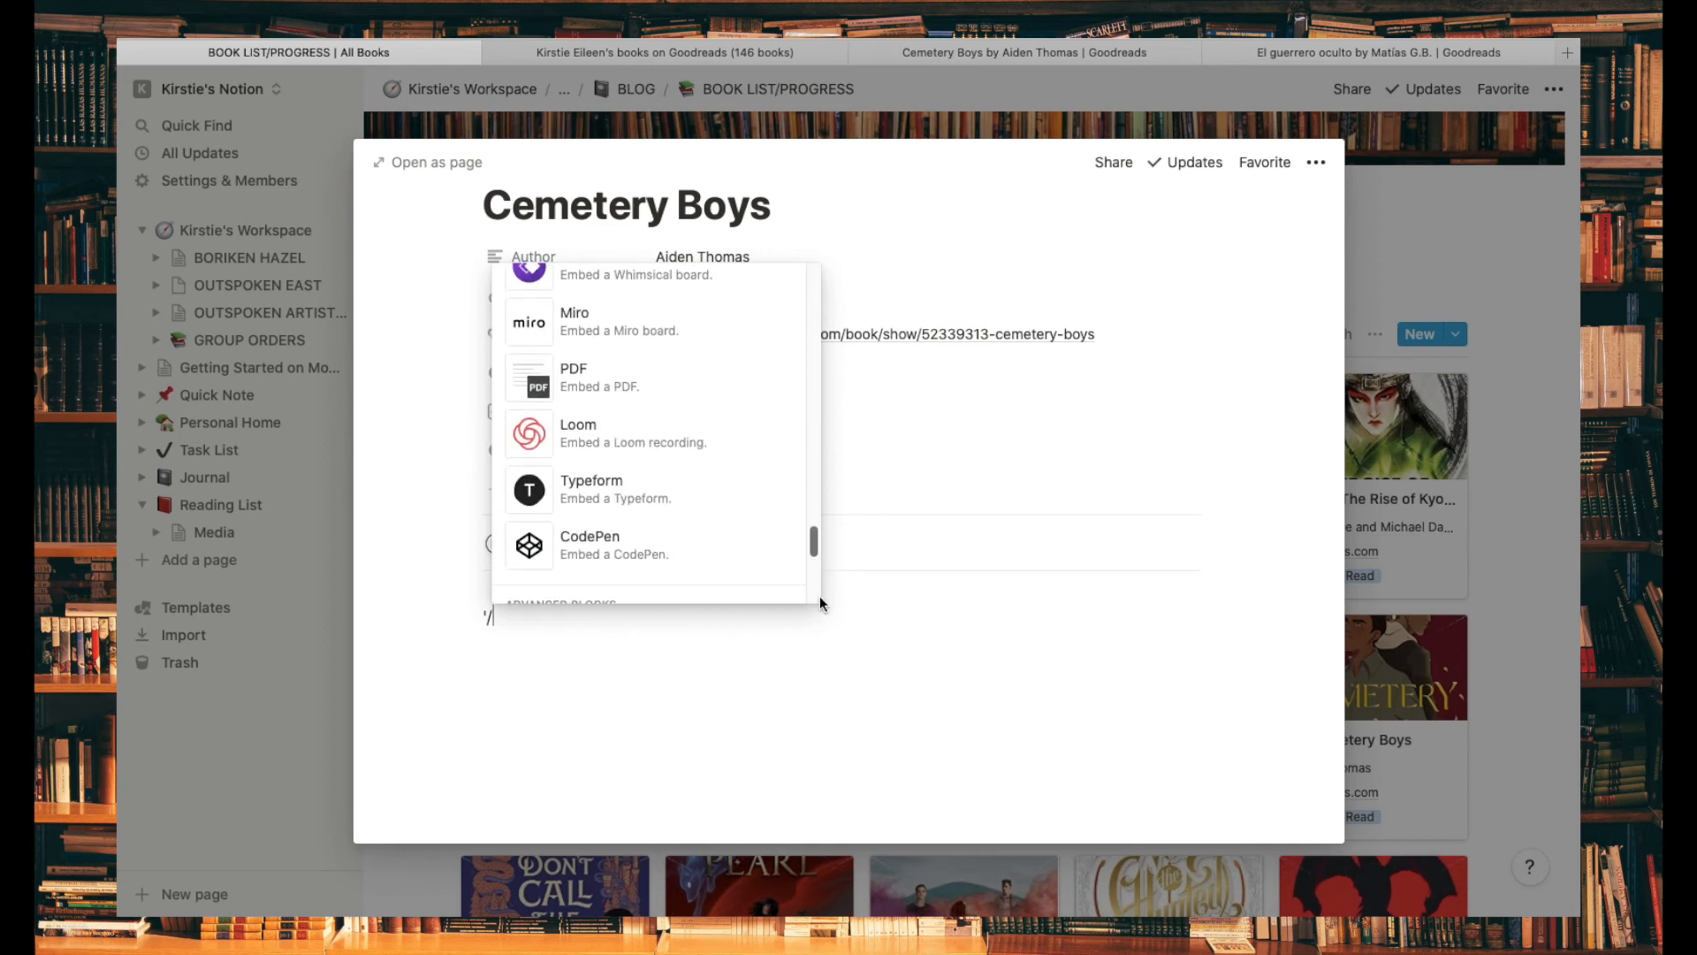
click(697, 631)
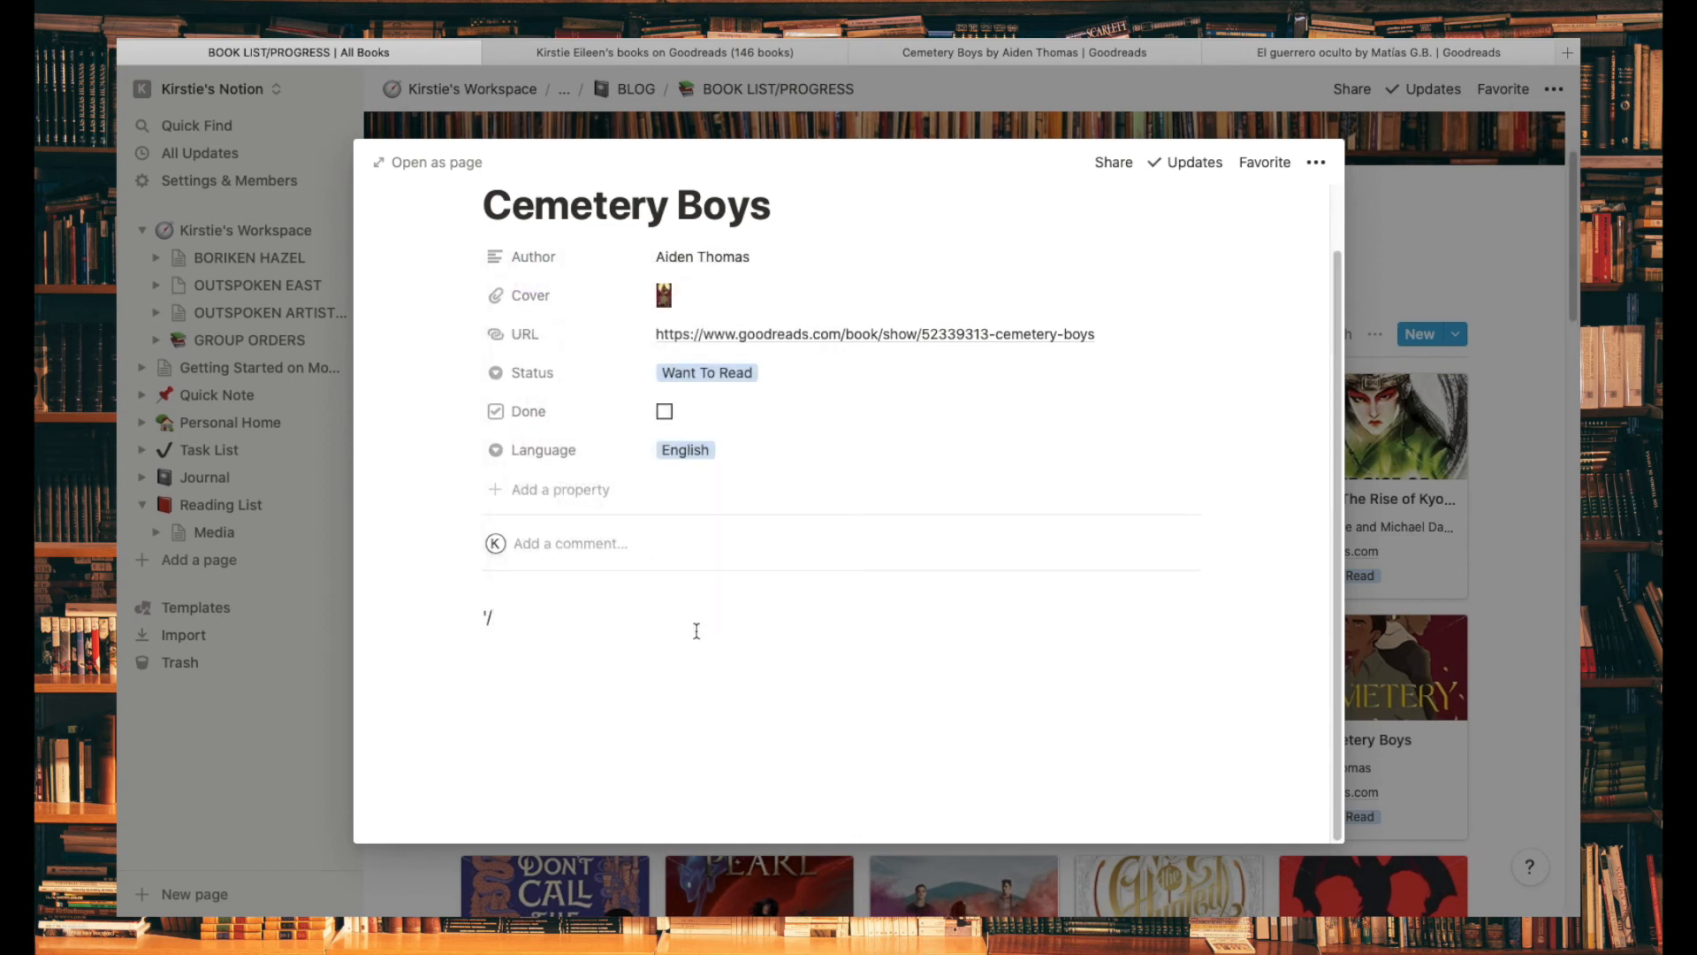
key(BackSpace)
key(BackSpace)
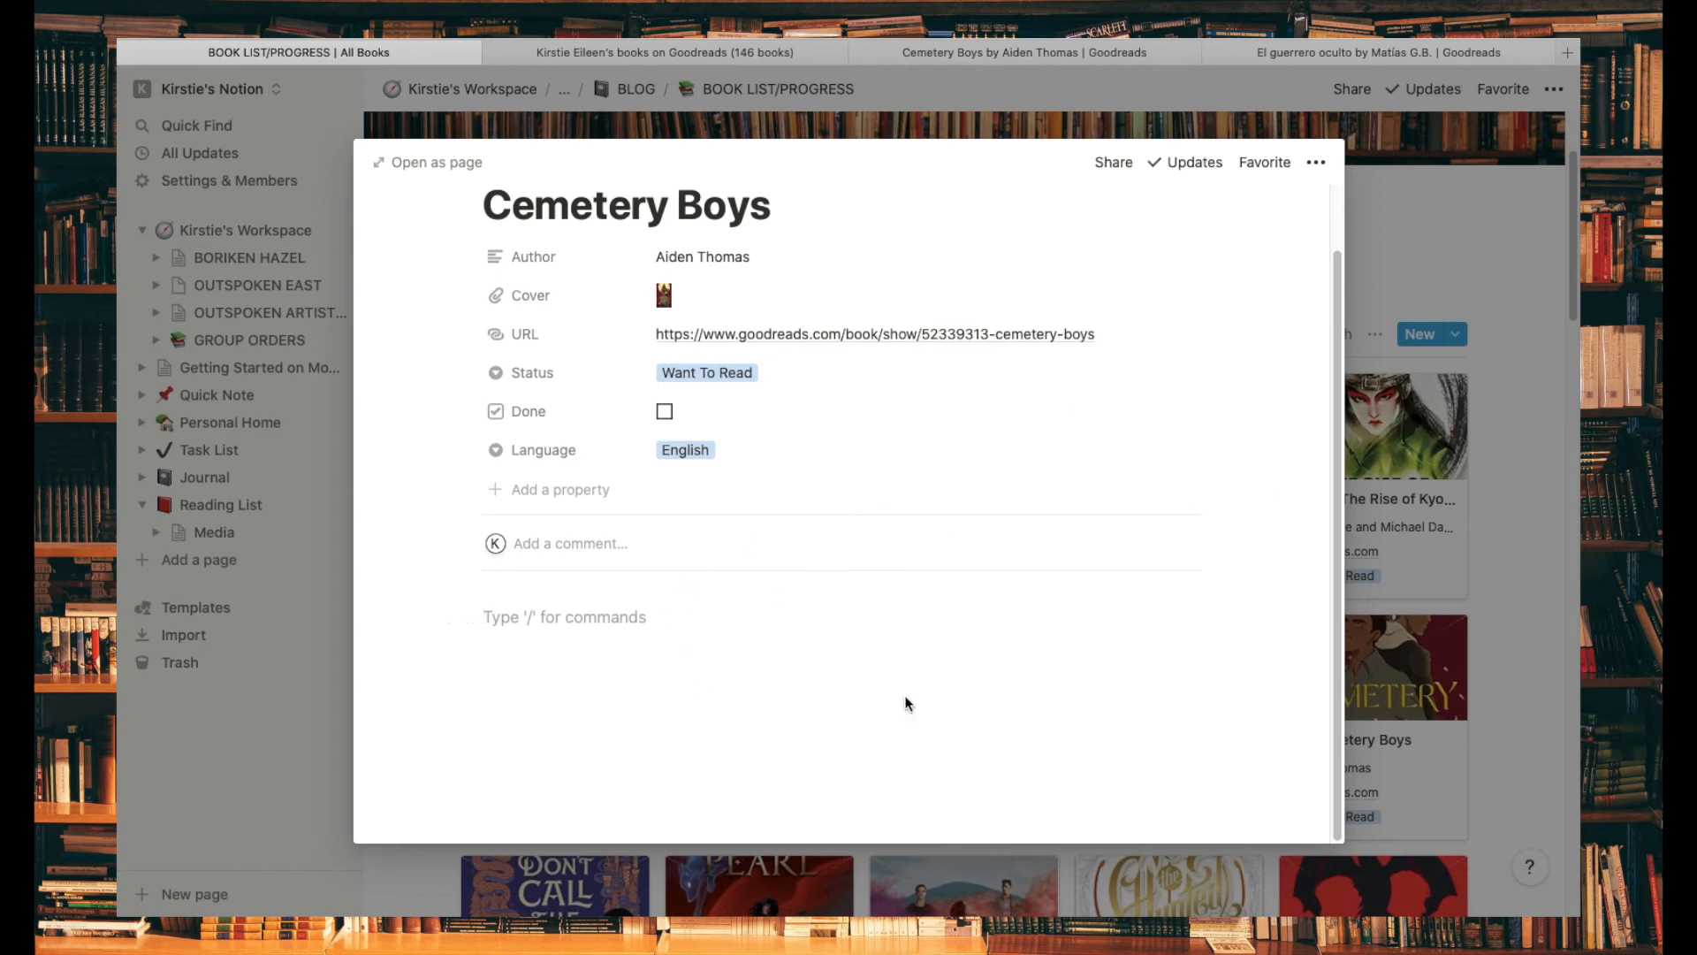
Step: Close the Cemetery Boys entry and return to the BOOK LIST/PROGRESS gallery
click(541, 601)
drag(1334, 274, 1338, 204)
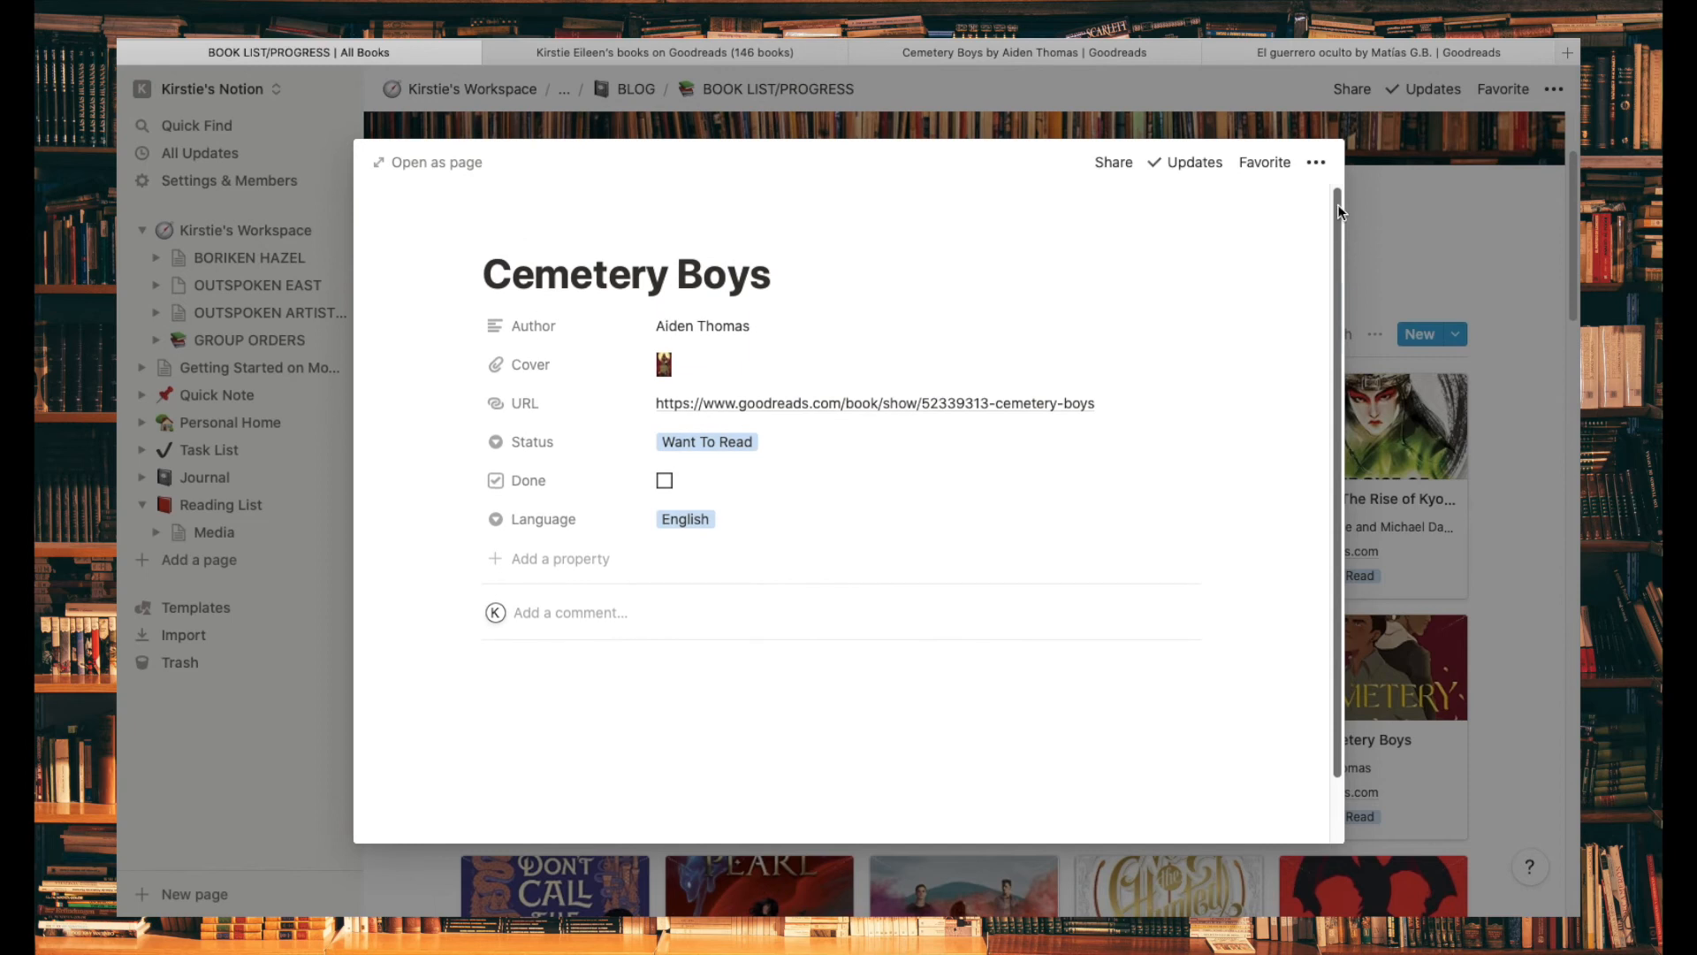
click(1525, 381)
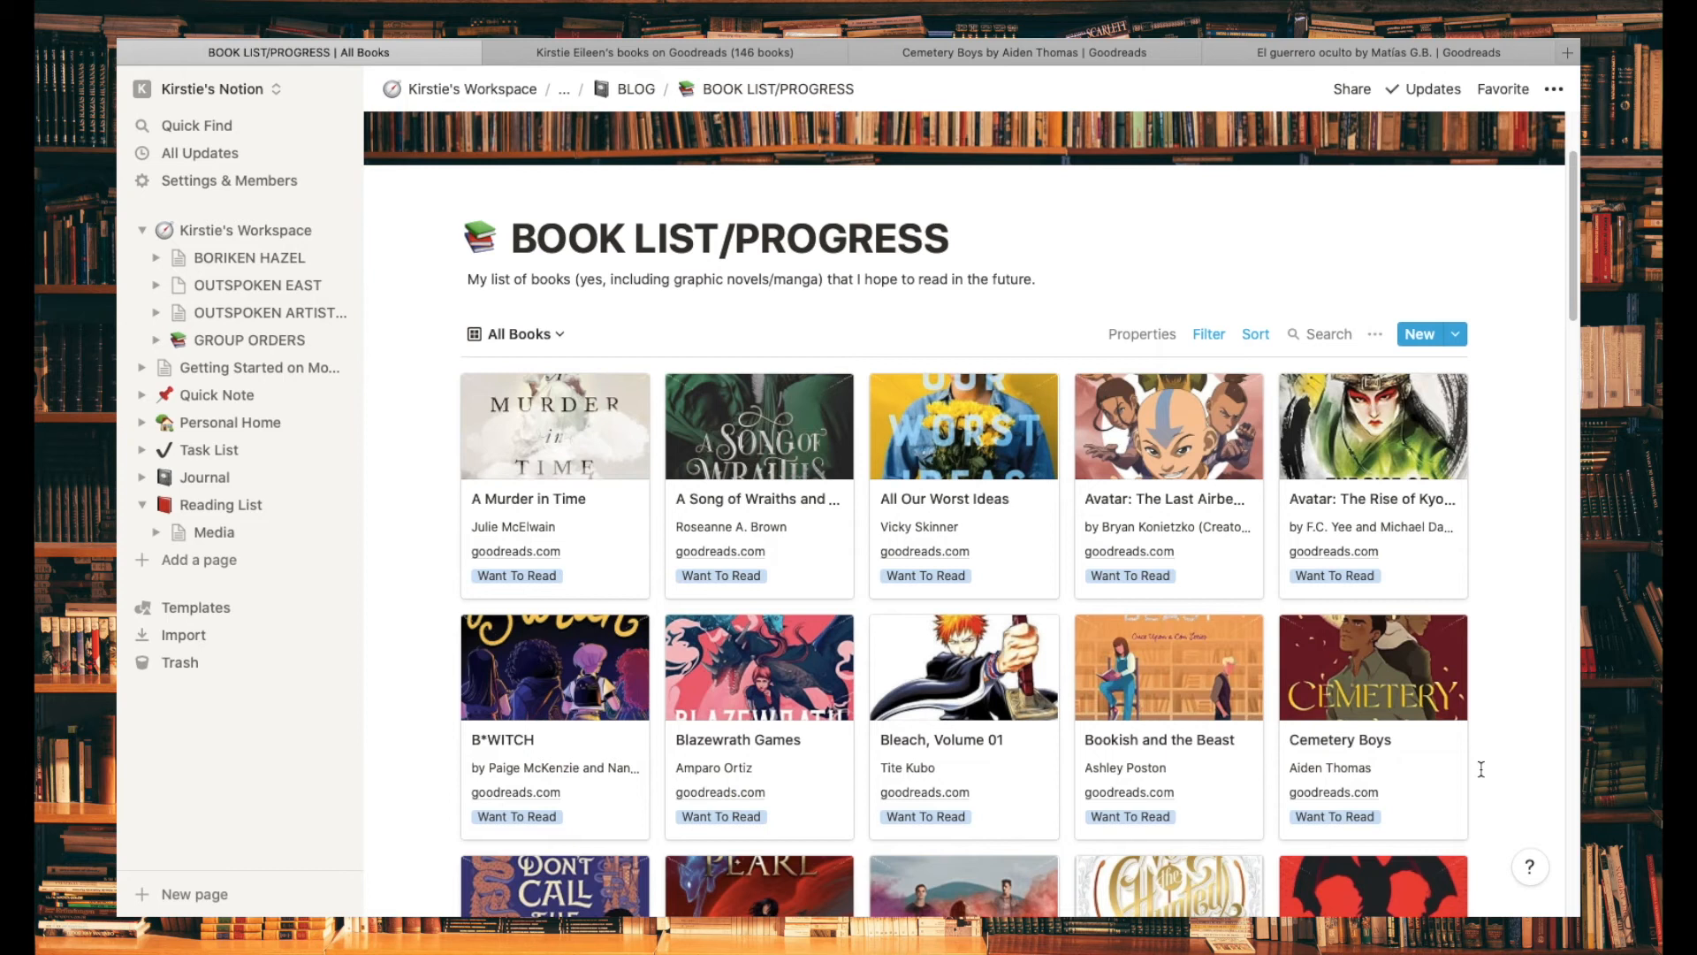
Step: Create a new book entry in the gallery and title it El guerrero oculto
click(1420, 335)
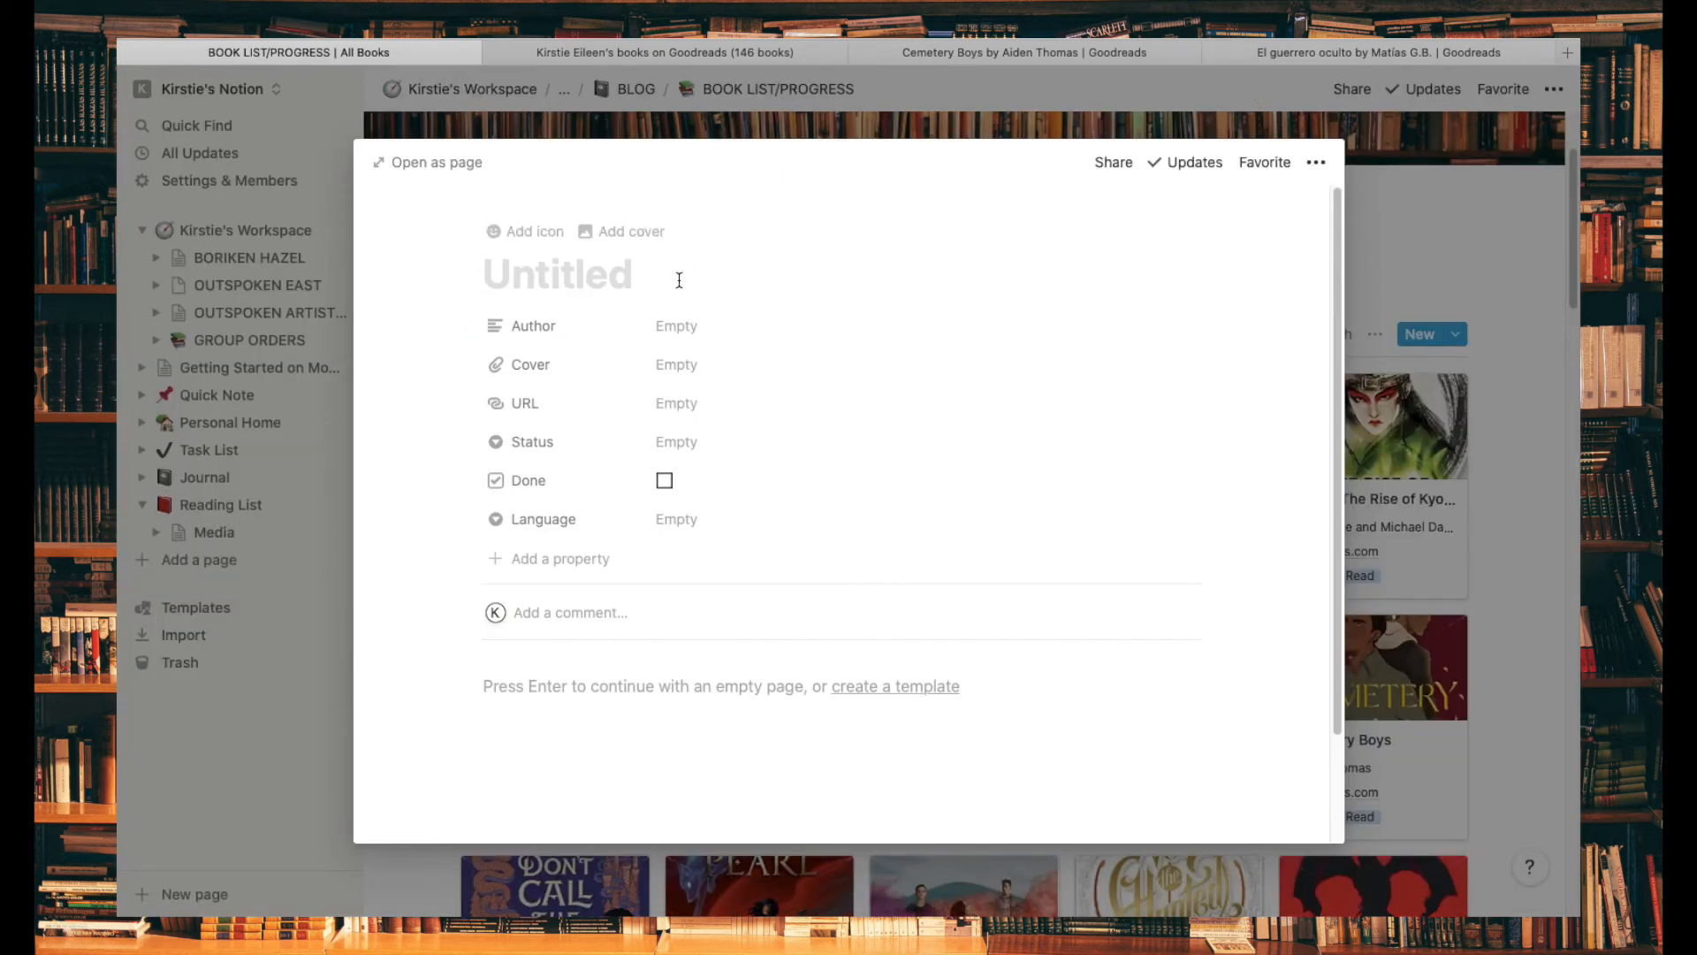
text(El gue)
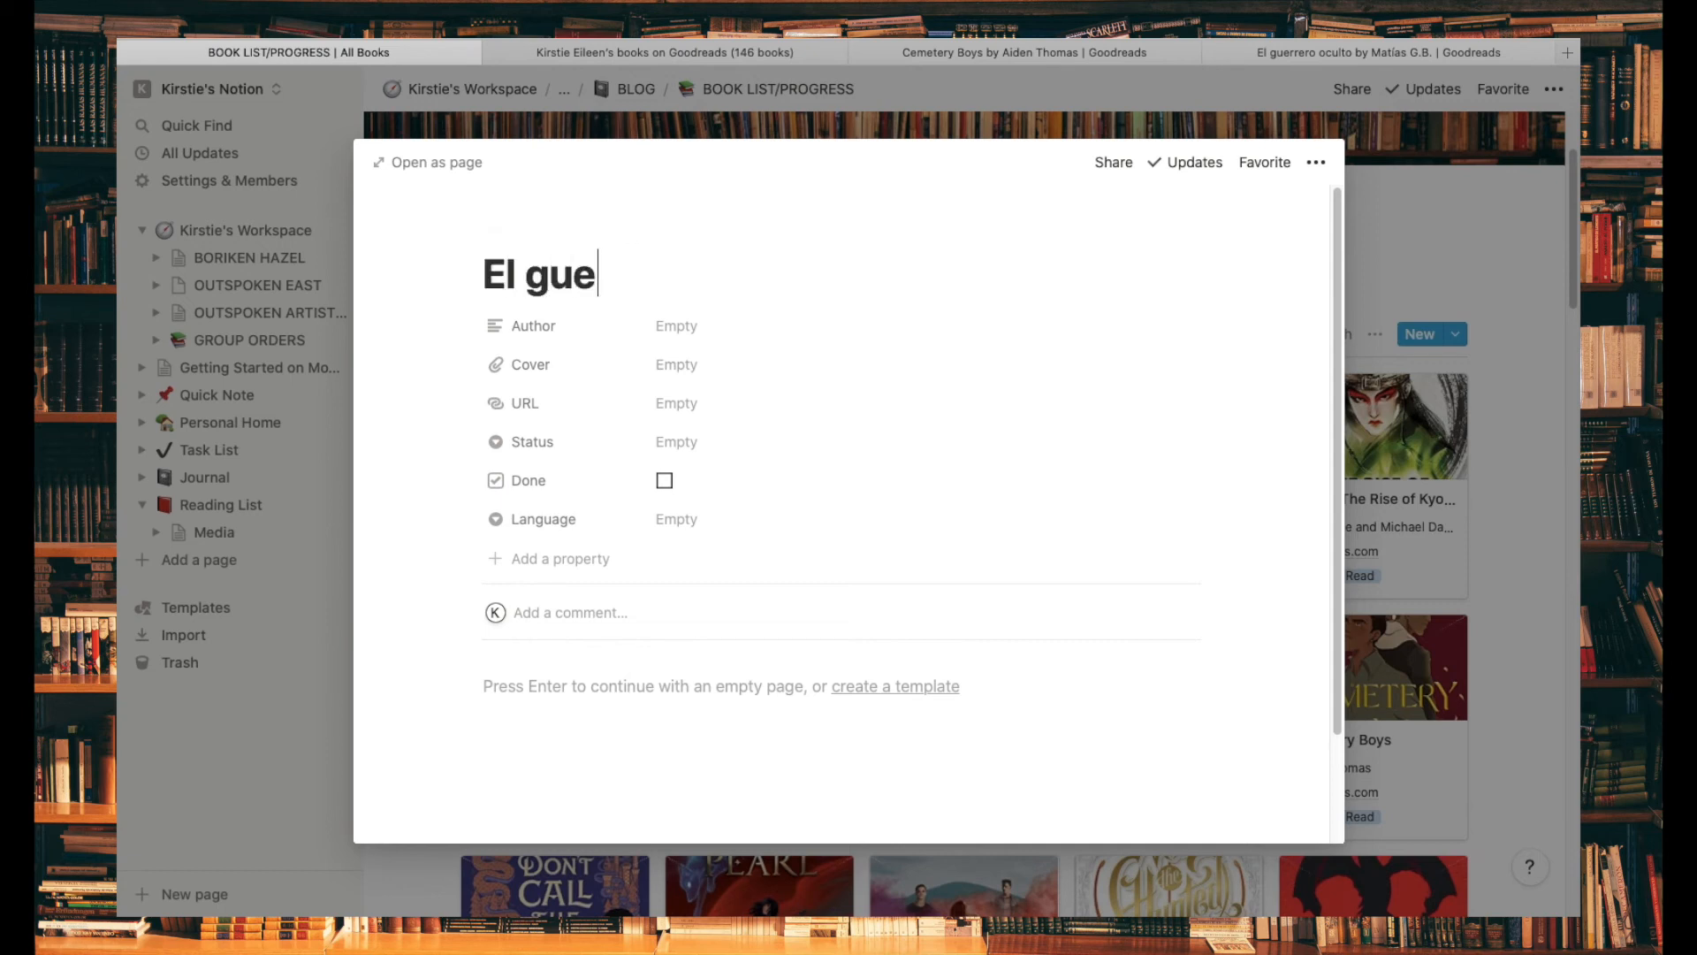
text(rrero ocu)
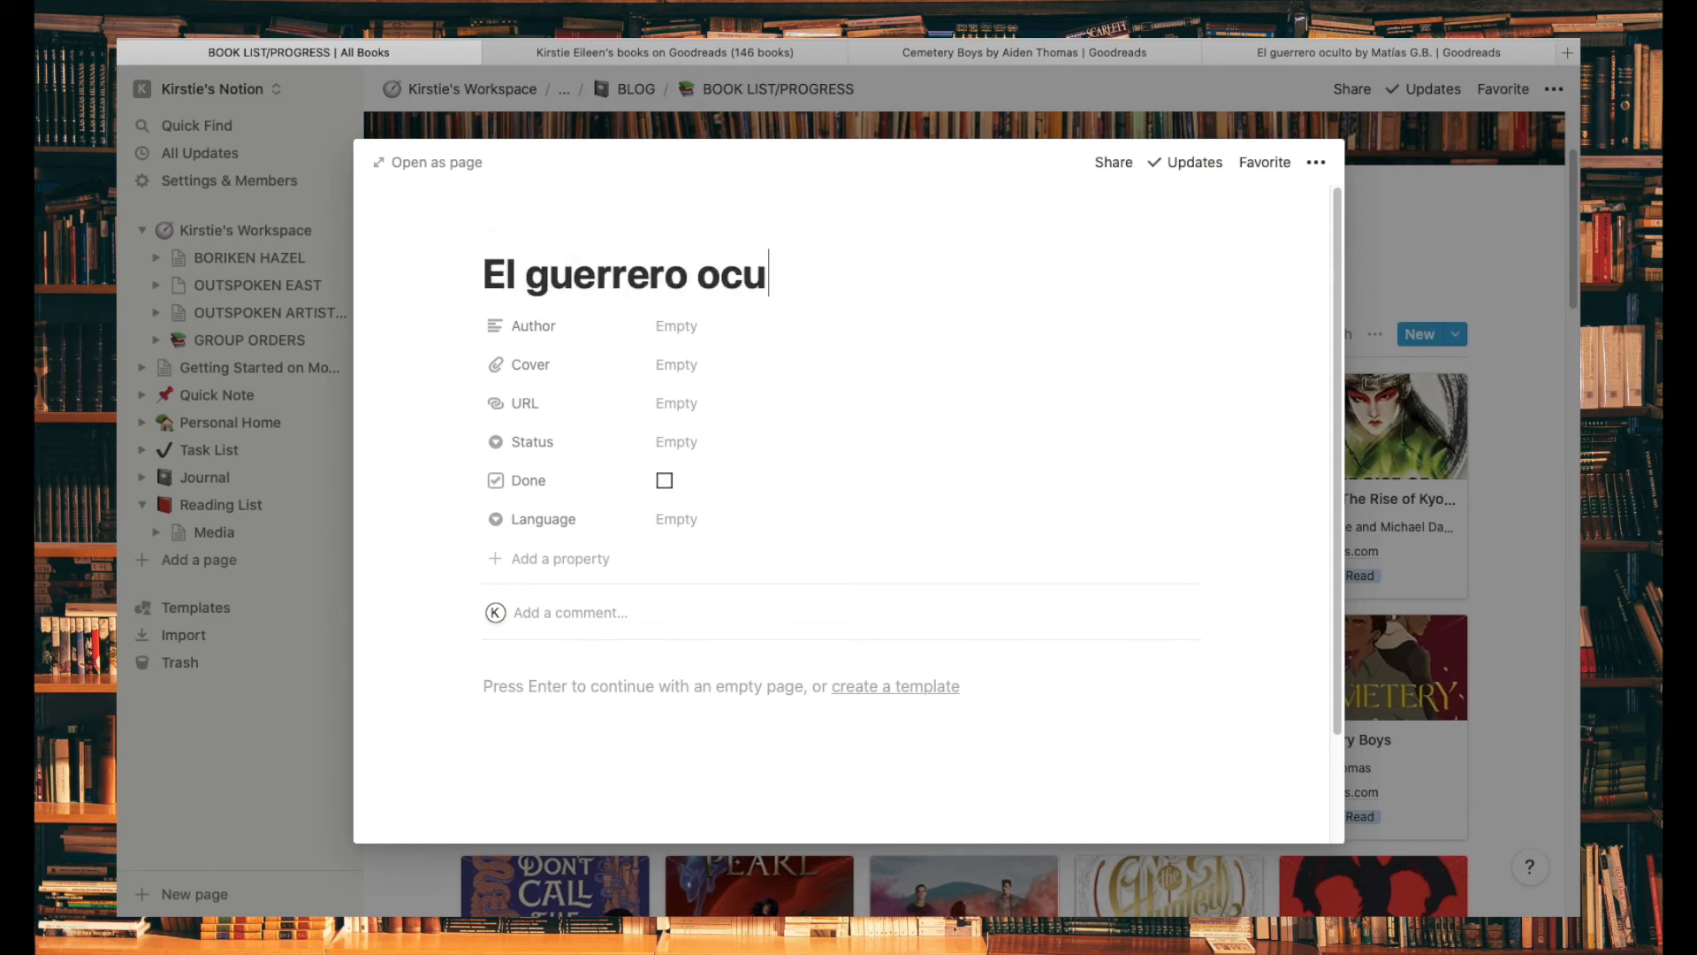
text(lto)
Step: Copy the author's name from the El guerrero oculto page on Goodreads into the Author property of the new Notion entry
click(1344, 50)
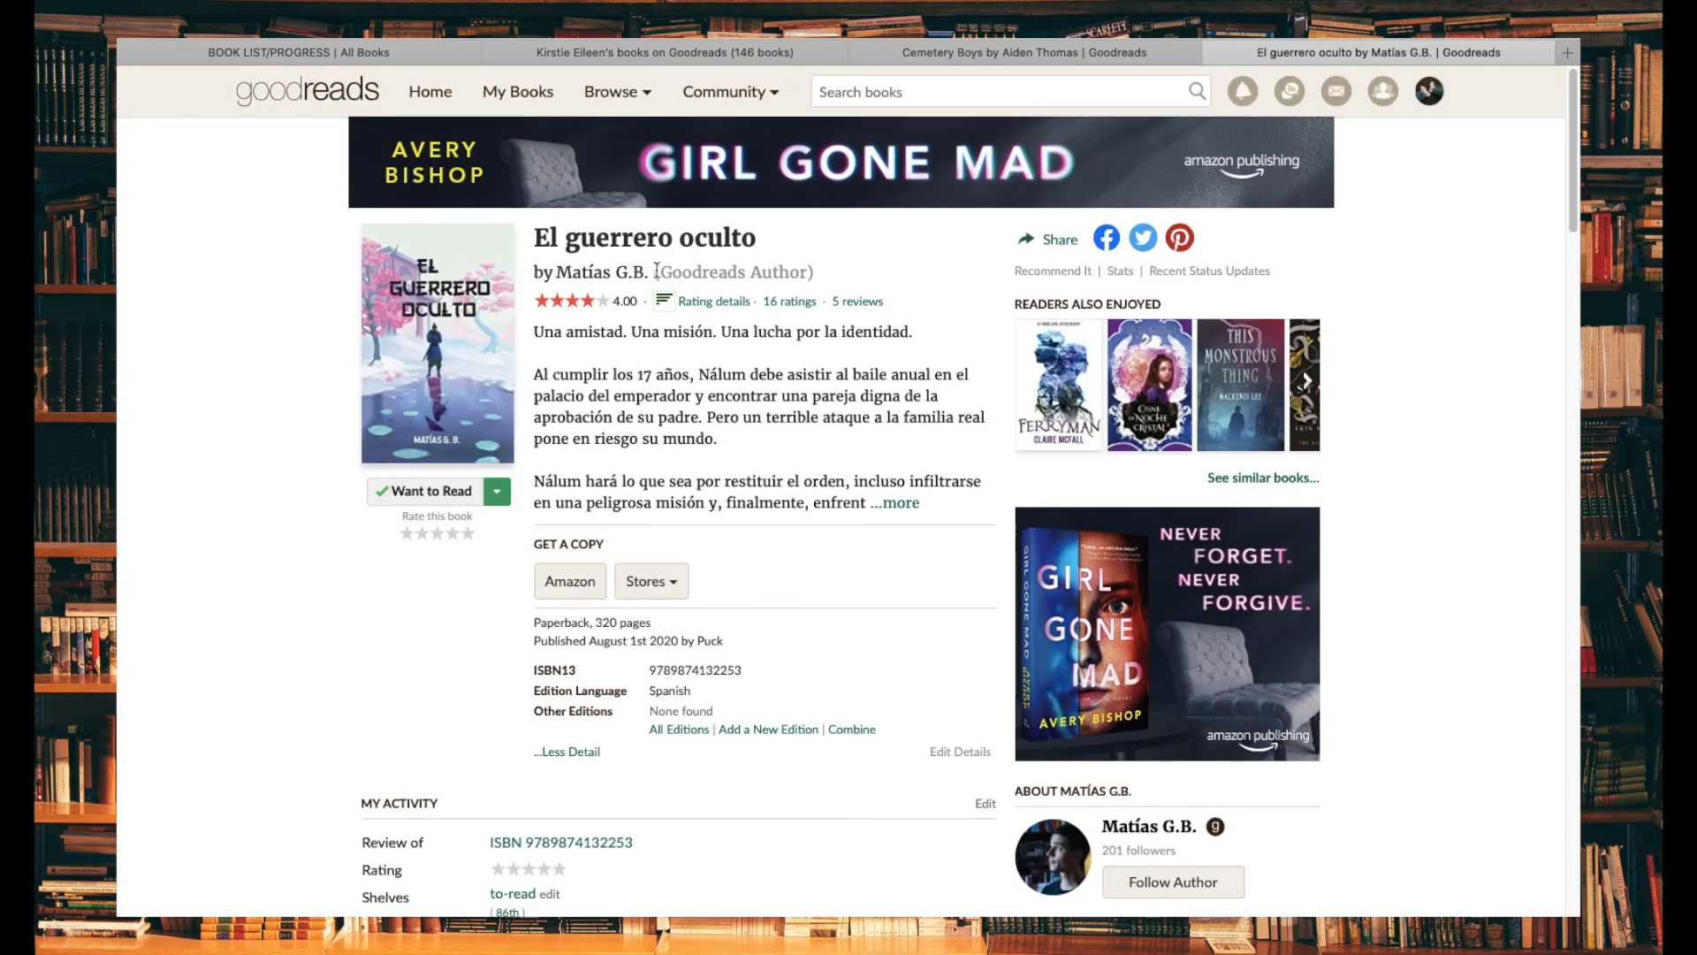
drag(655, 269, 558, 263)
key(super+c)
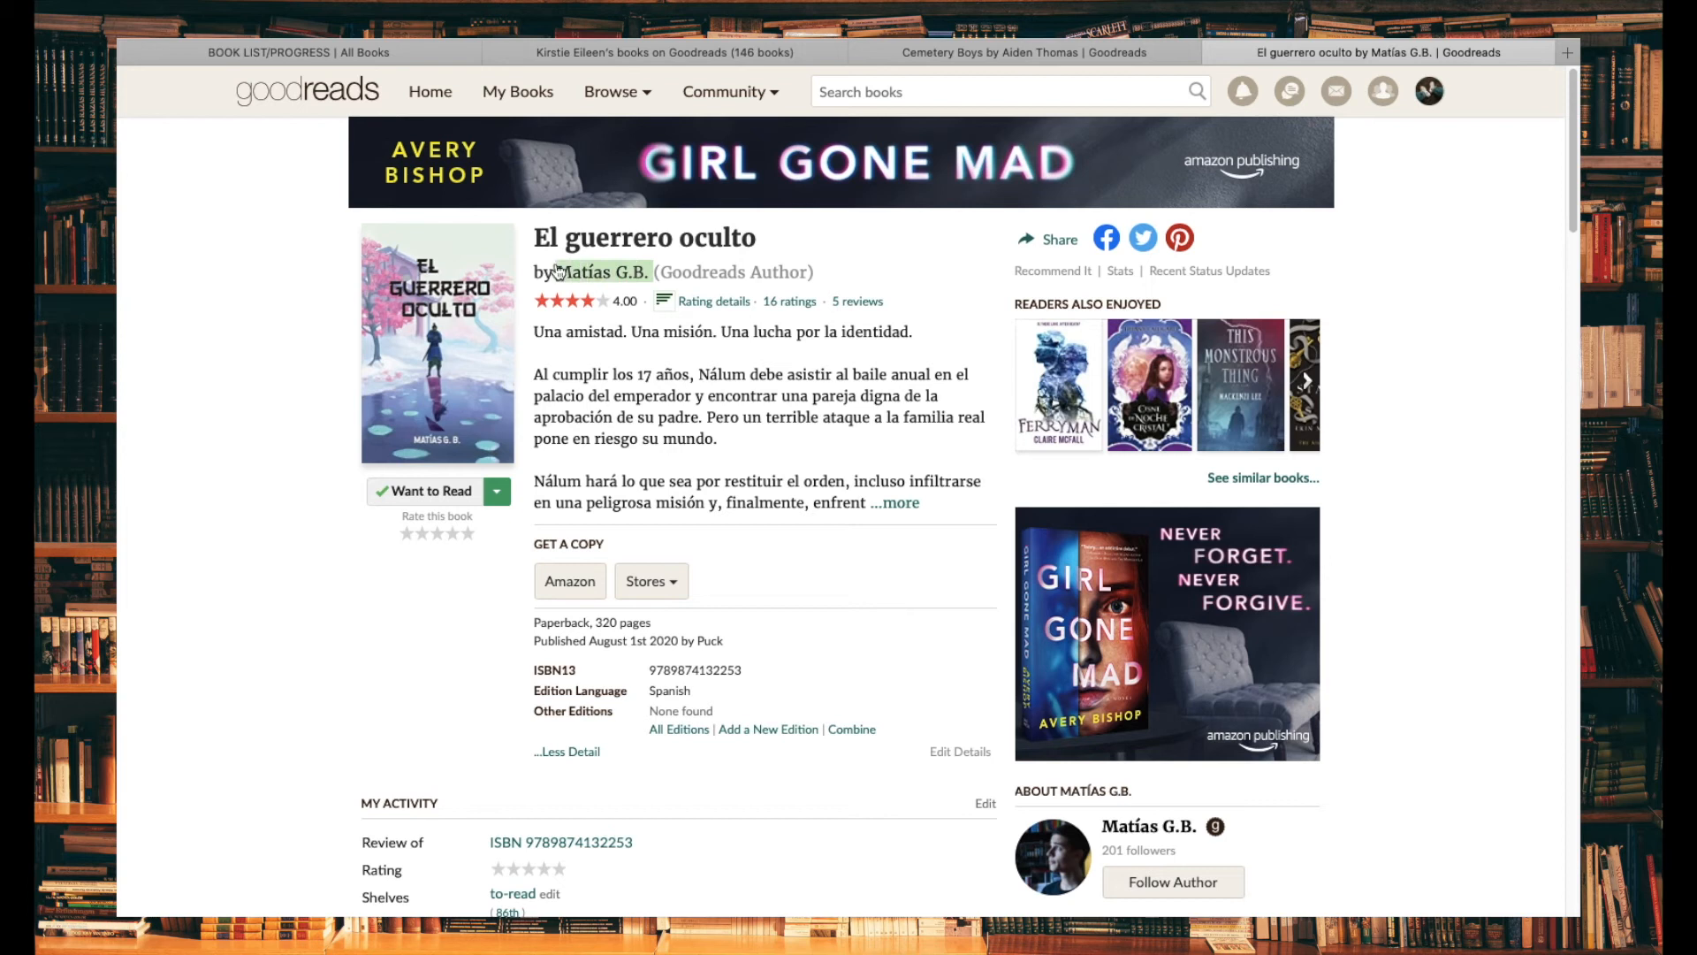
click(415, 55)
click(766, 327)
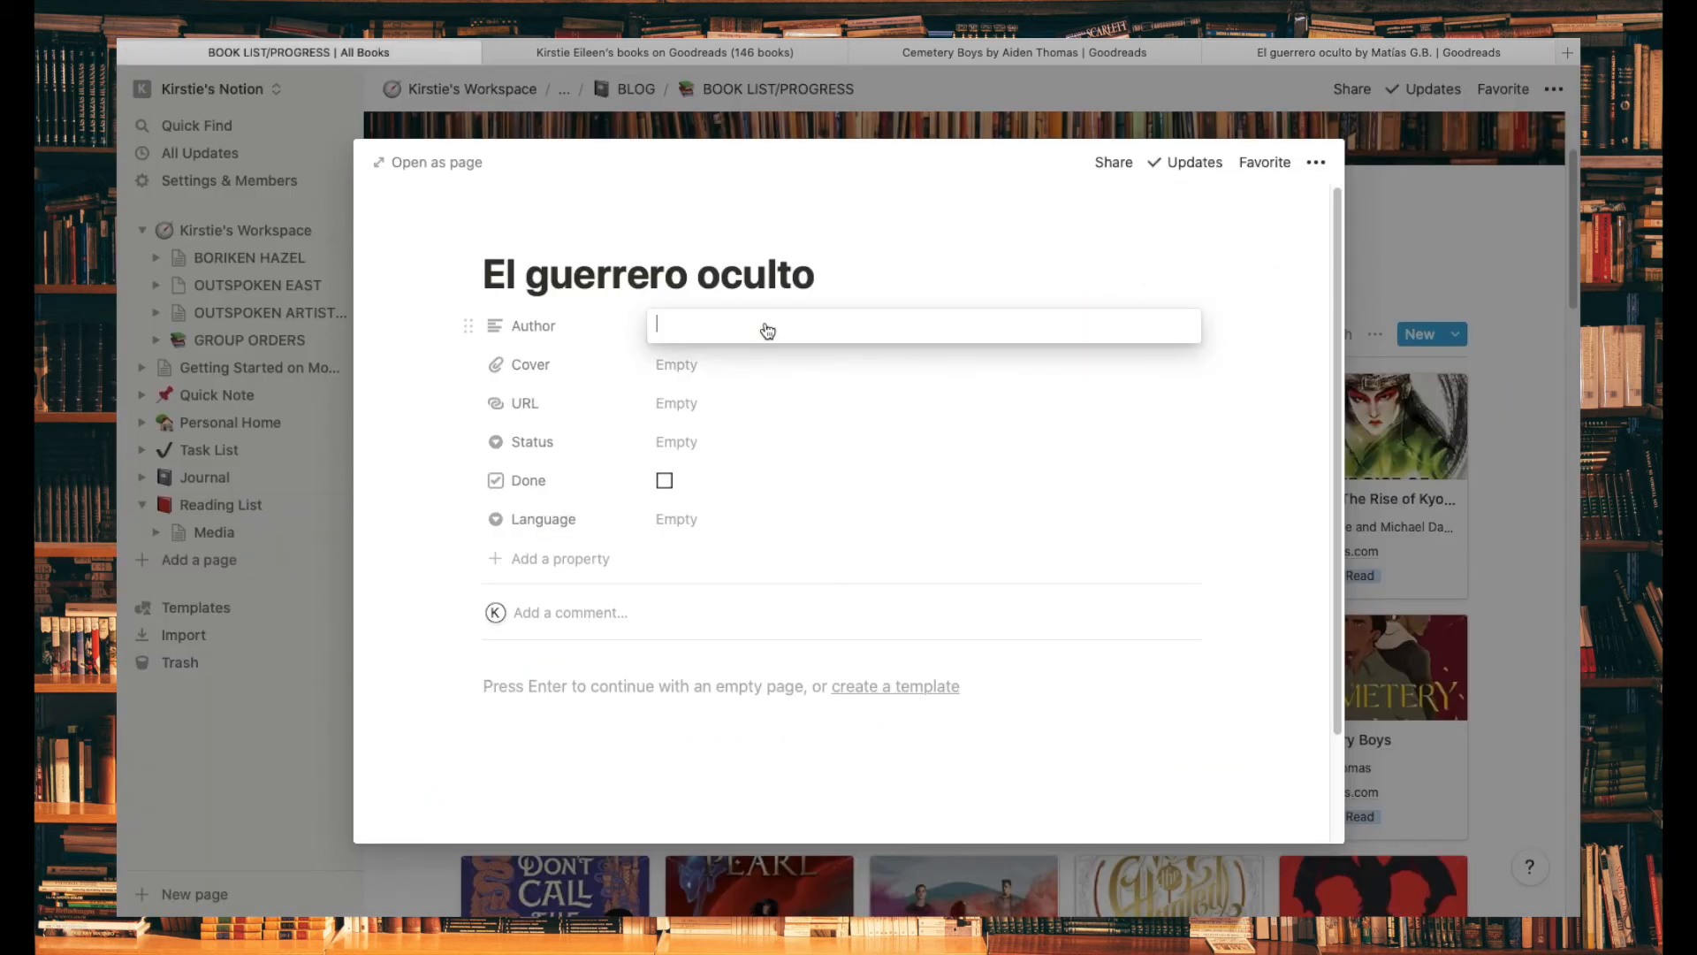
key(super+v)
key(Return)
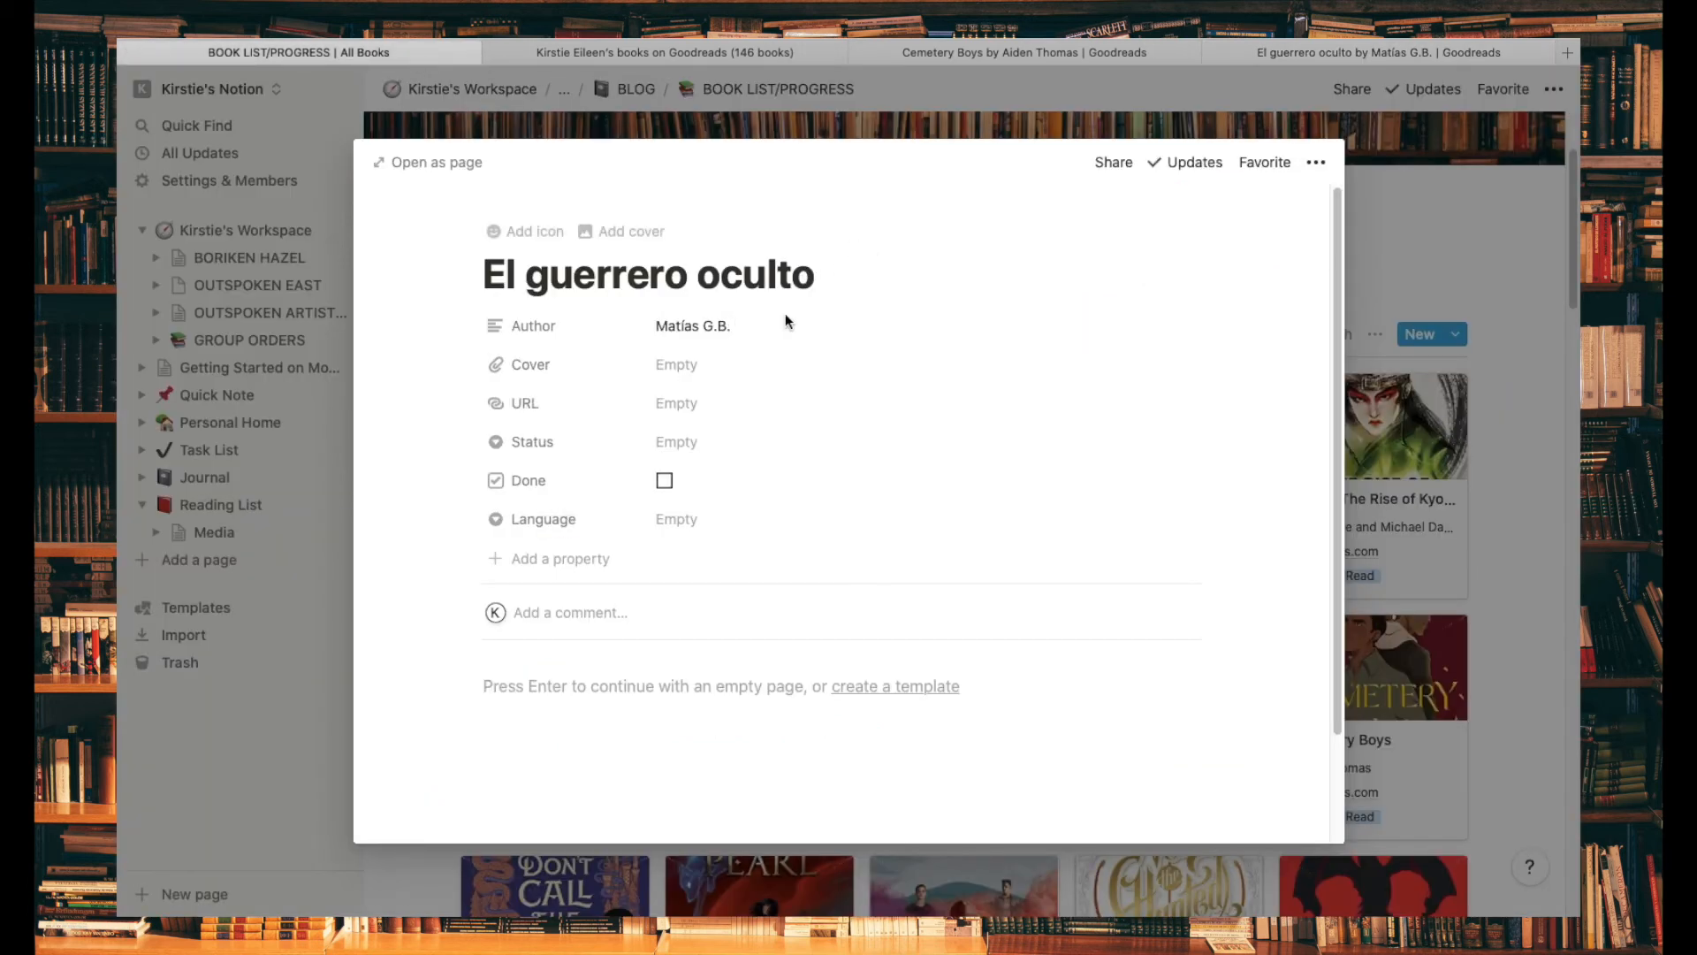
Step: Enlarge the El guerrero oculto cover on its Goodreads page, save the image to Downloads and close the enlarged view
click(1309, 49)
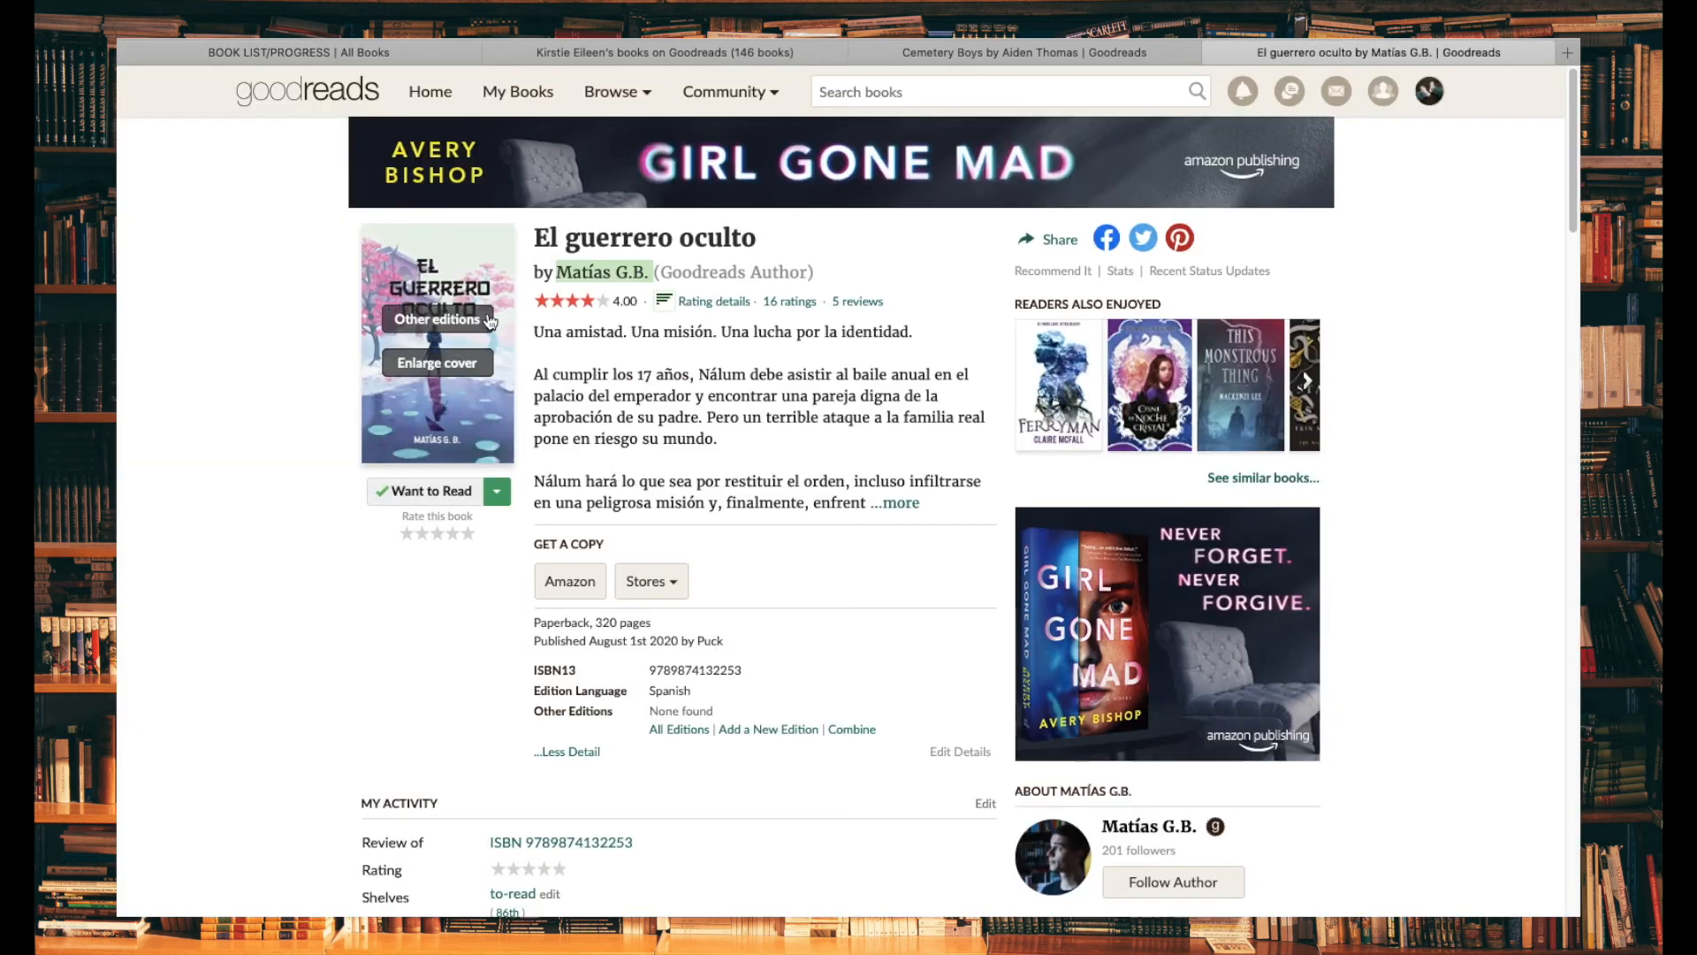
click(464, 364)
right_click(899, 484)
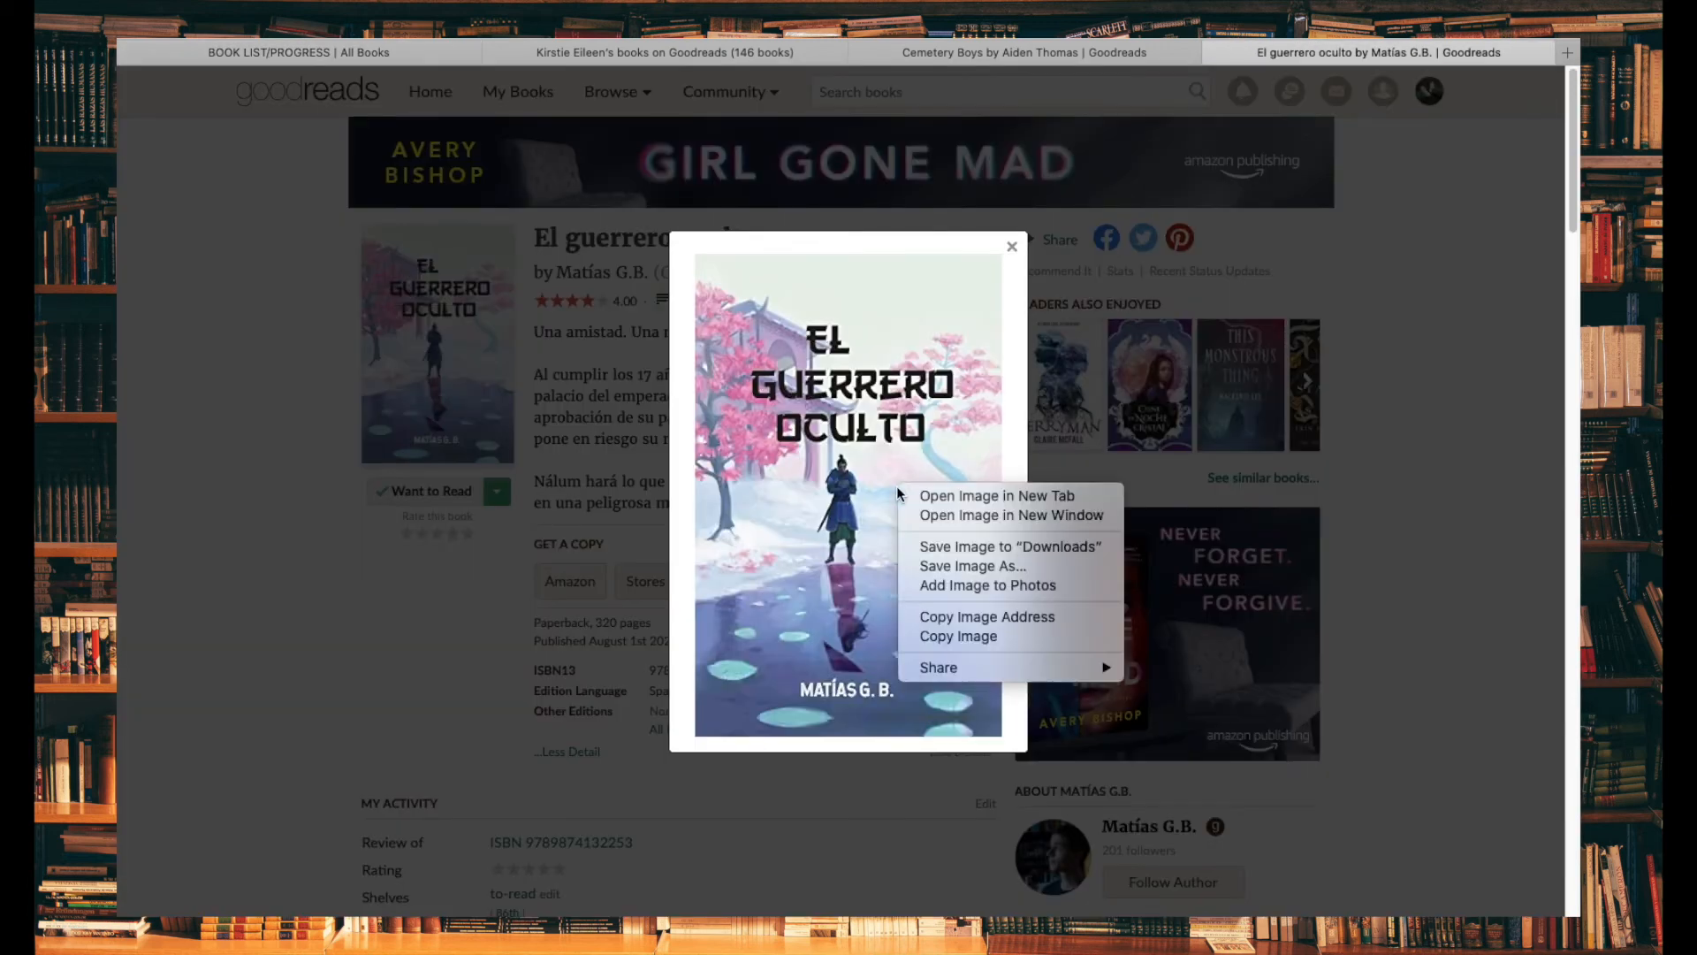
click(944, 544)
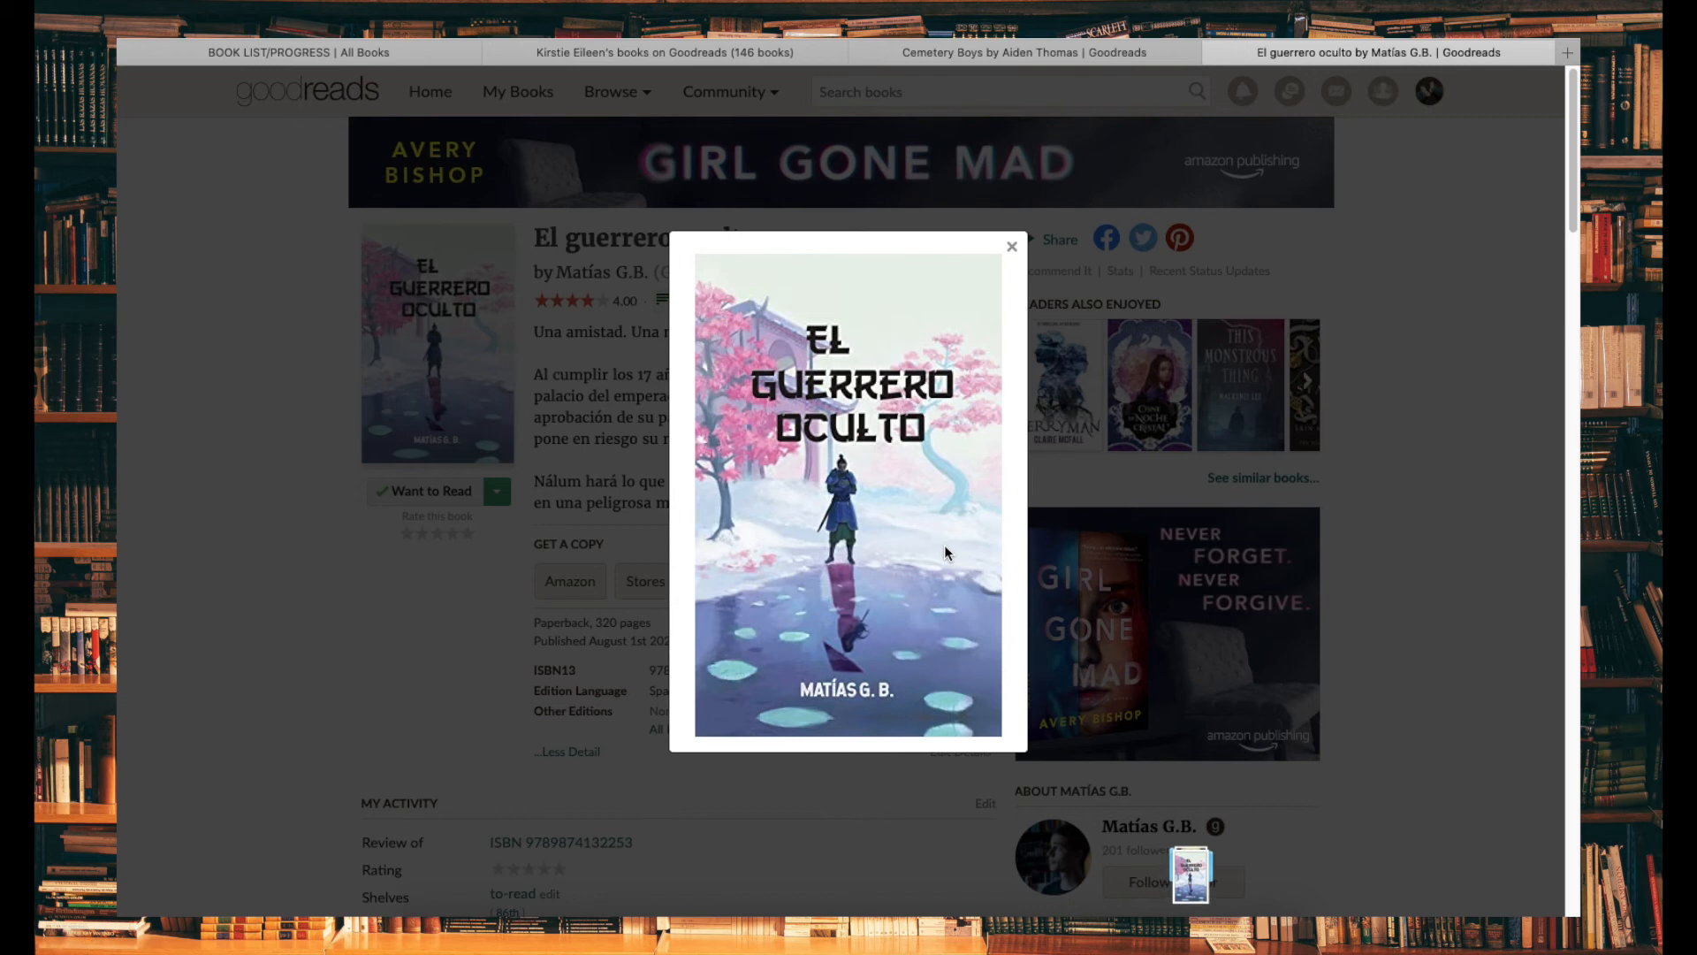
click(315, 588)
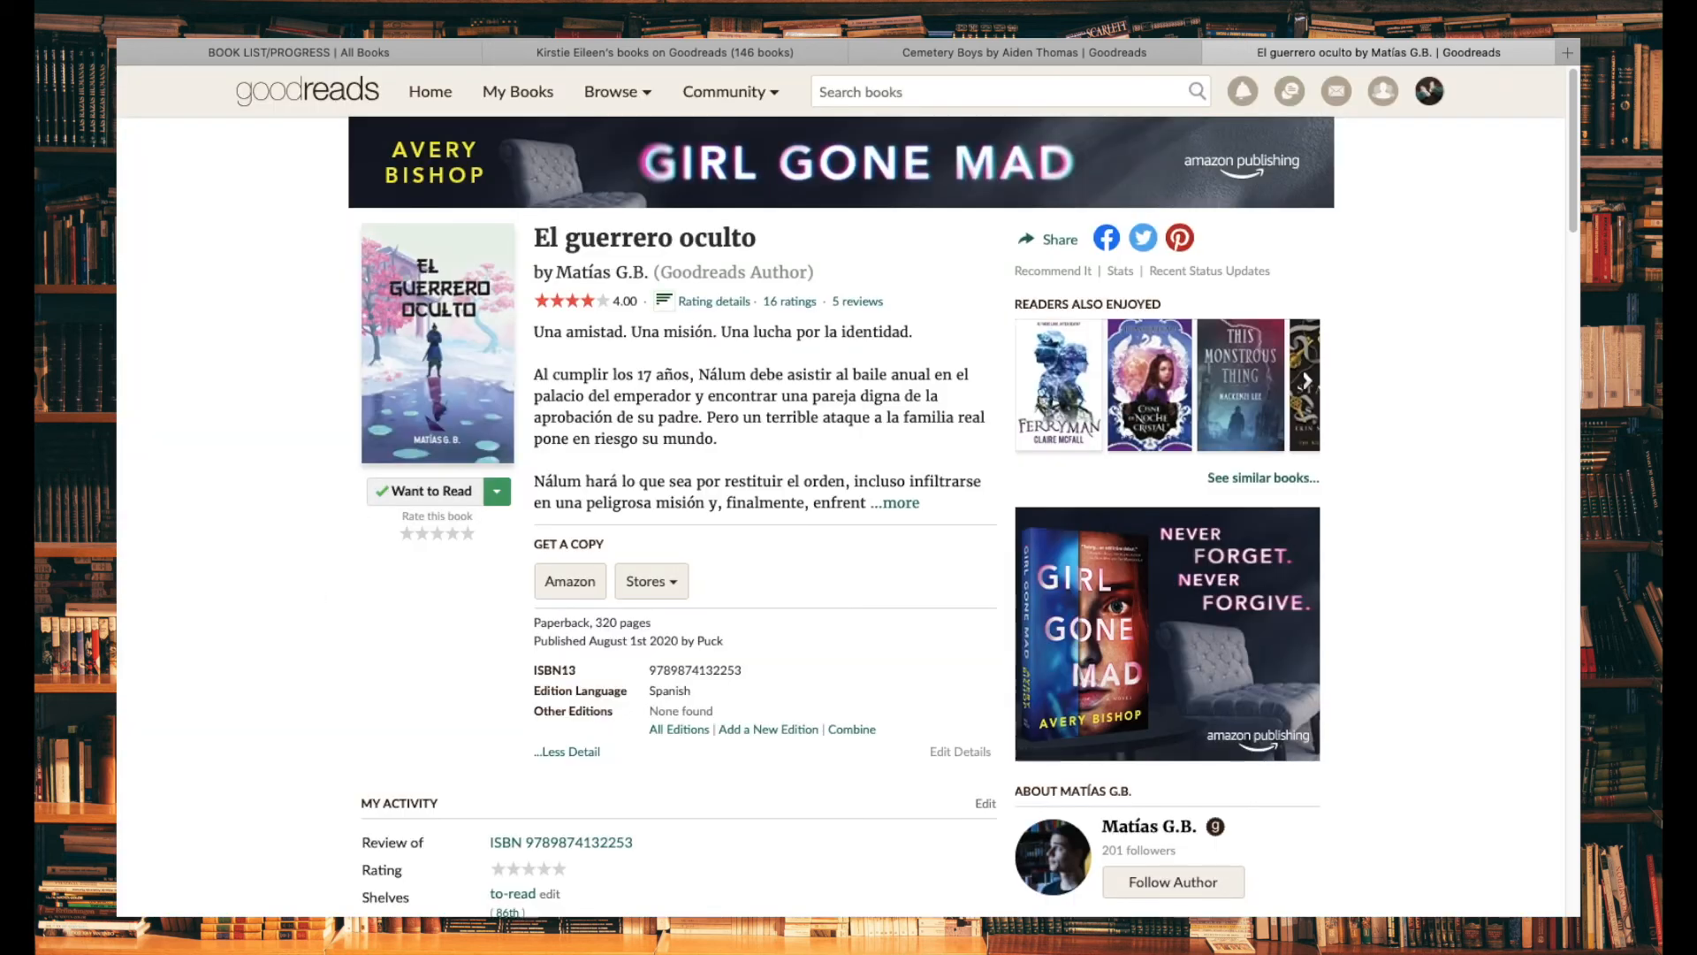
Step: Upload 51977115._SY475_.jpg from Downloads to the Cover property of the El guerrero oculto entry in Notion
click(442, 52)
click(673, 367)
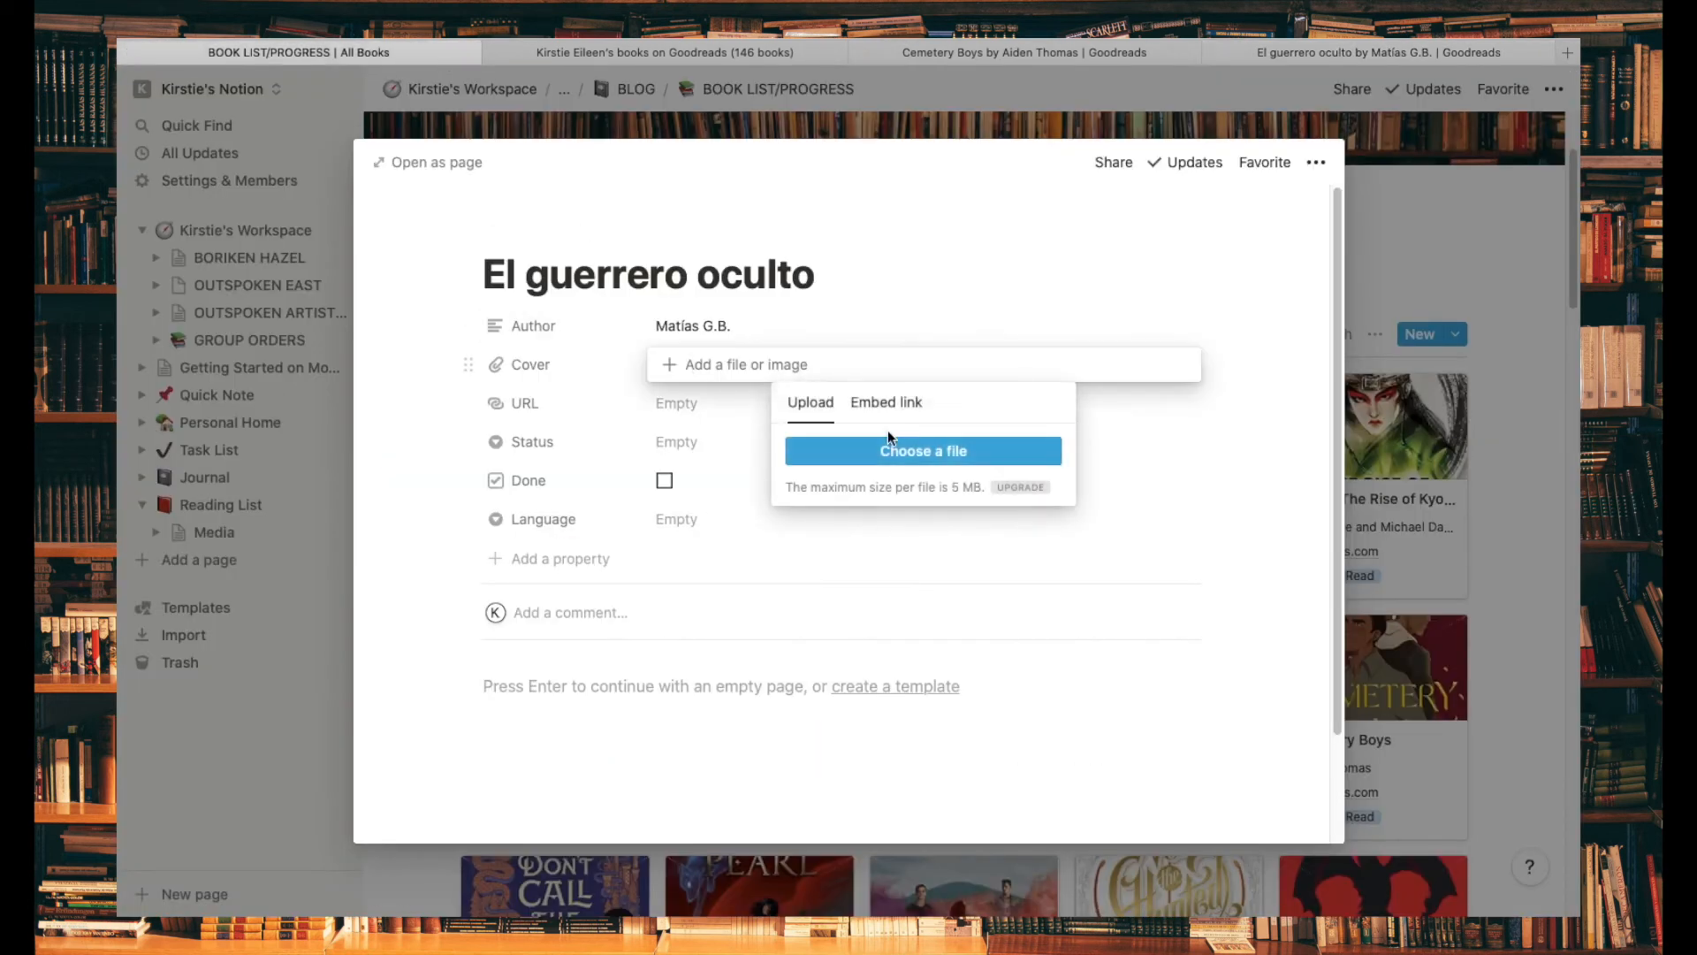
click(923, 451)
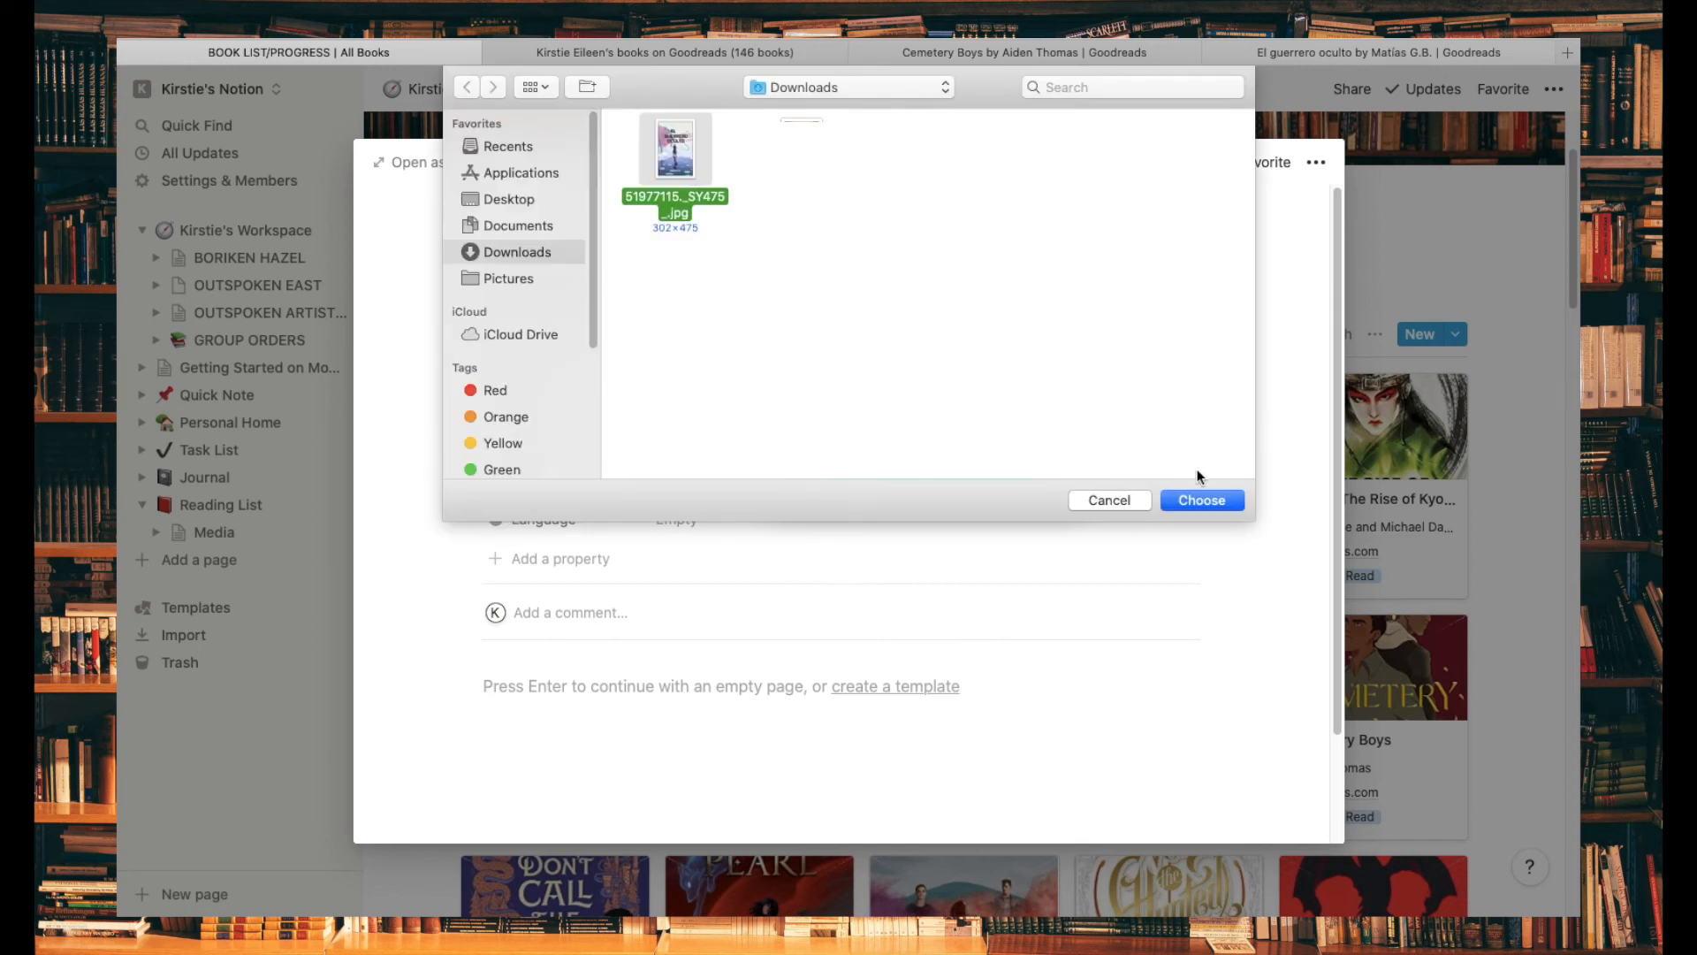
click(1199, 501)
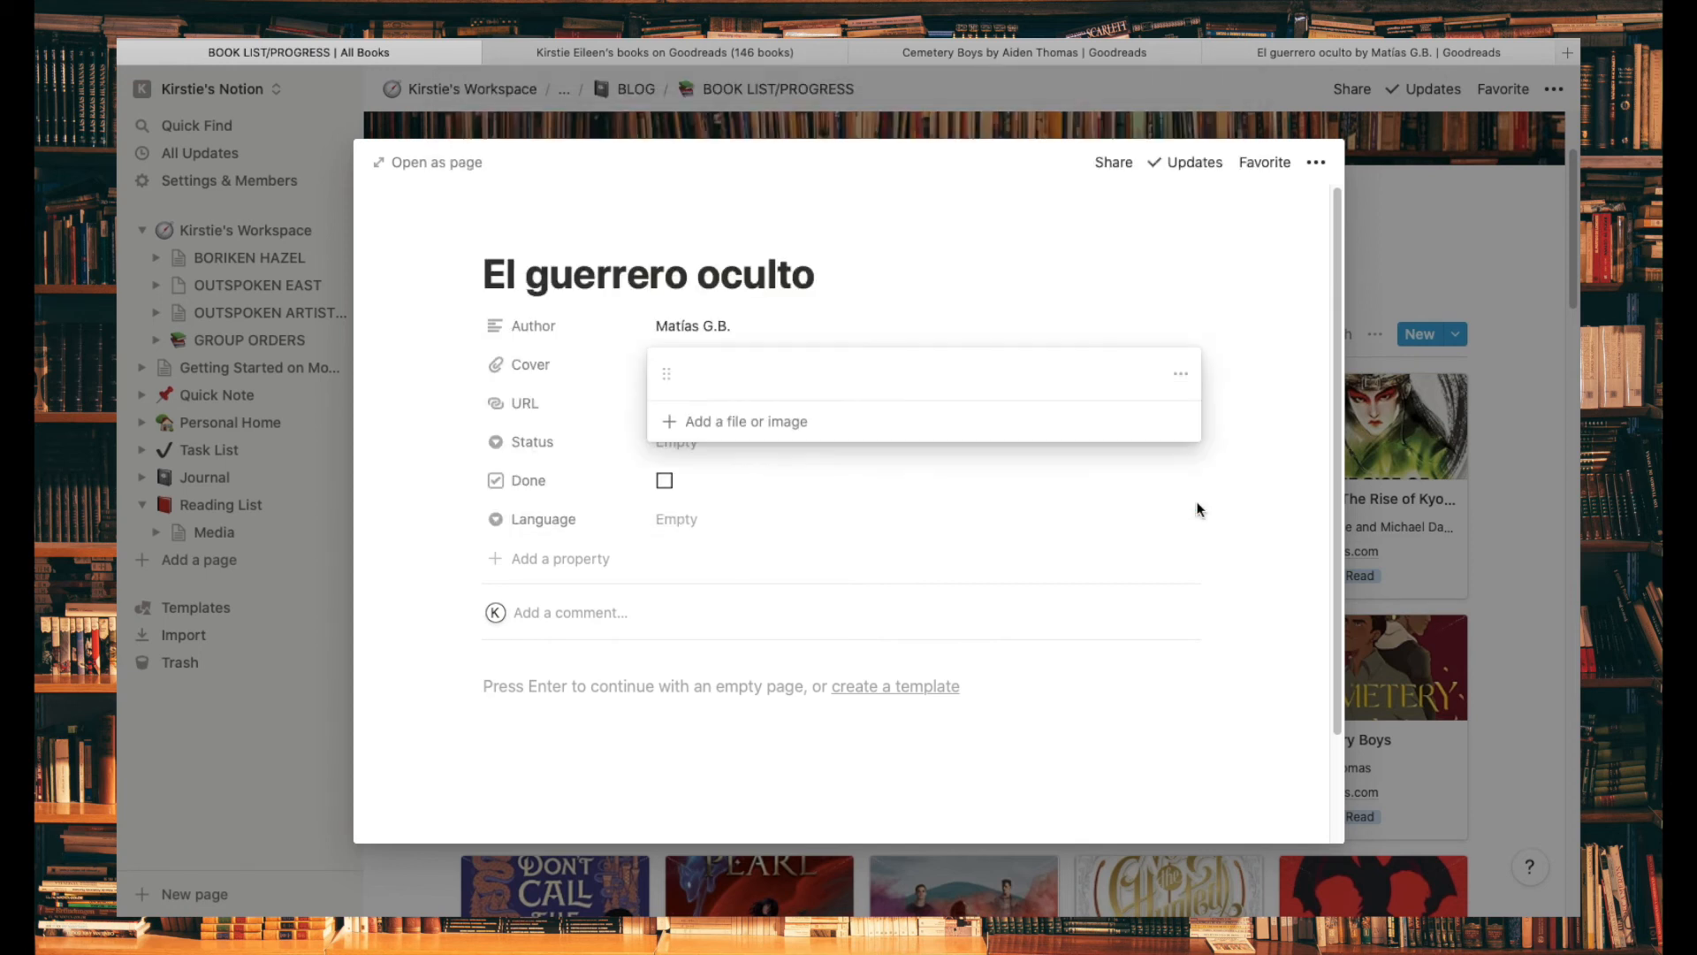
click(983, 211)
Step: Copy the El guerrero oculto page address from Goodreads into the URL property of its Notion entry
click(1324, 55)
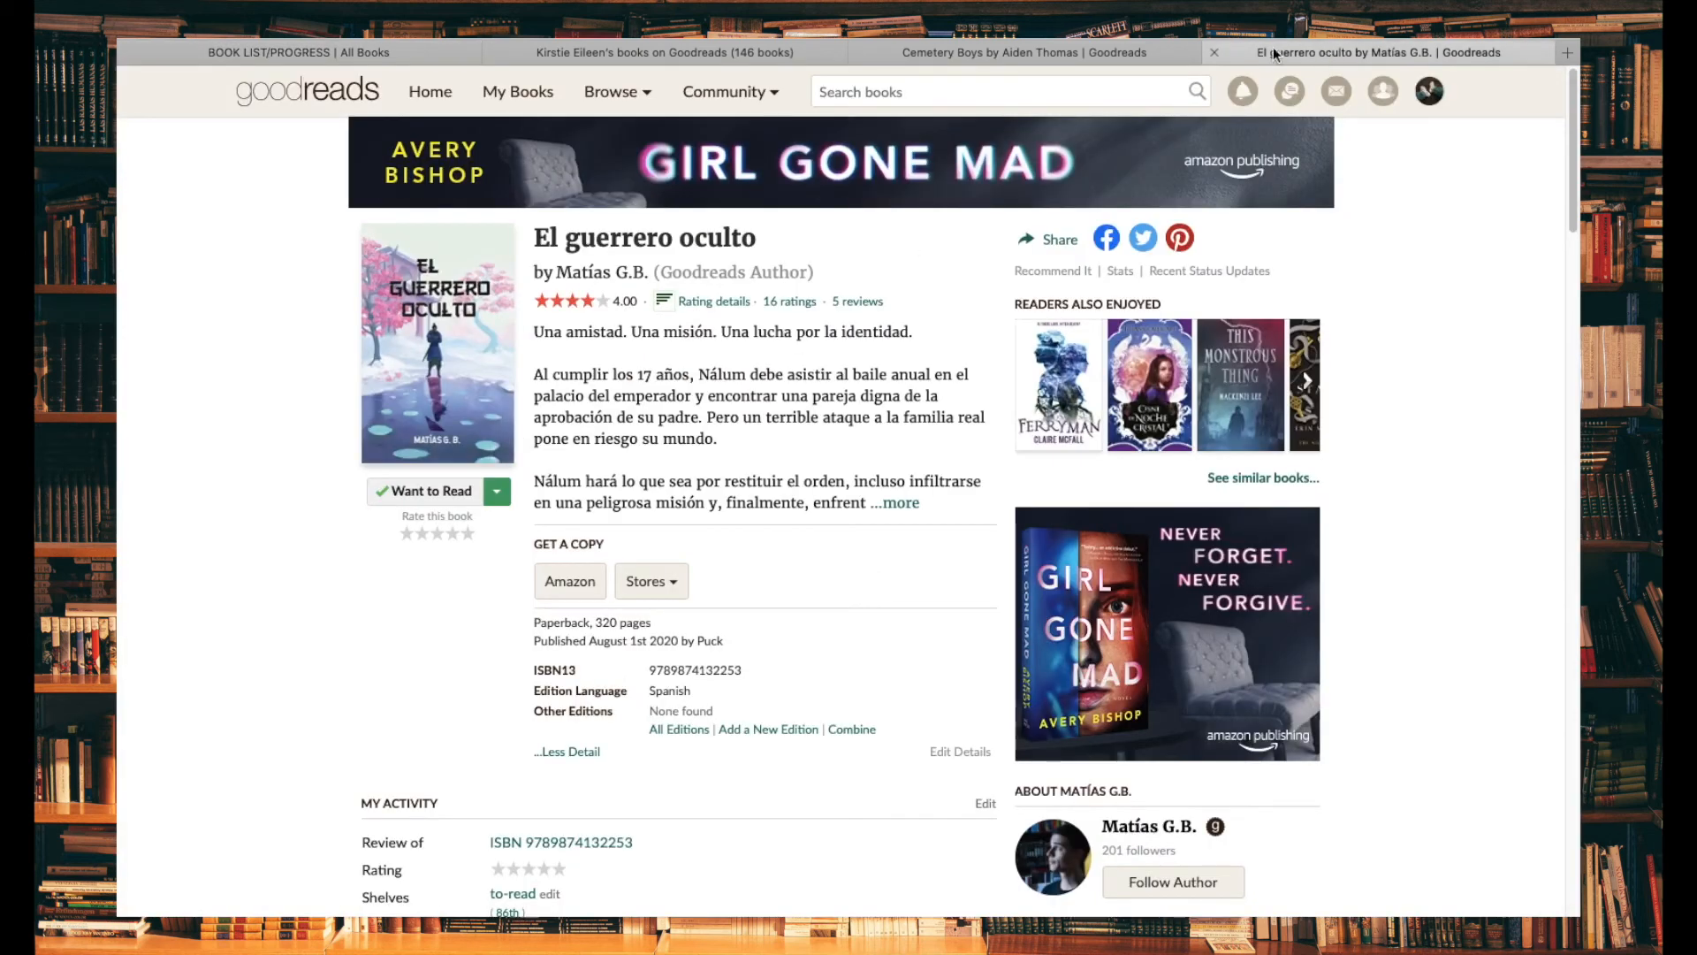
key(super+l)
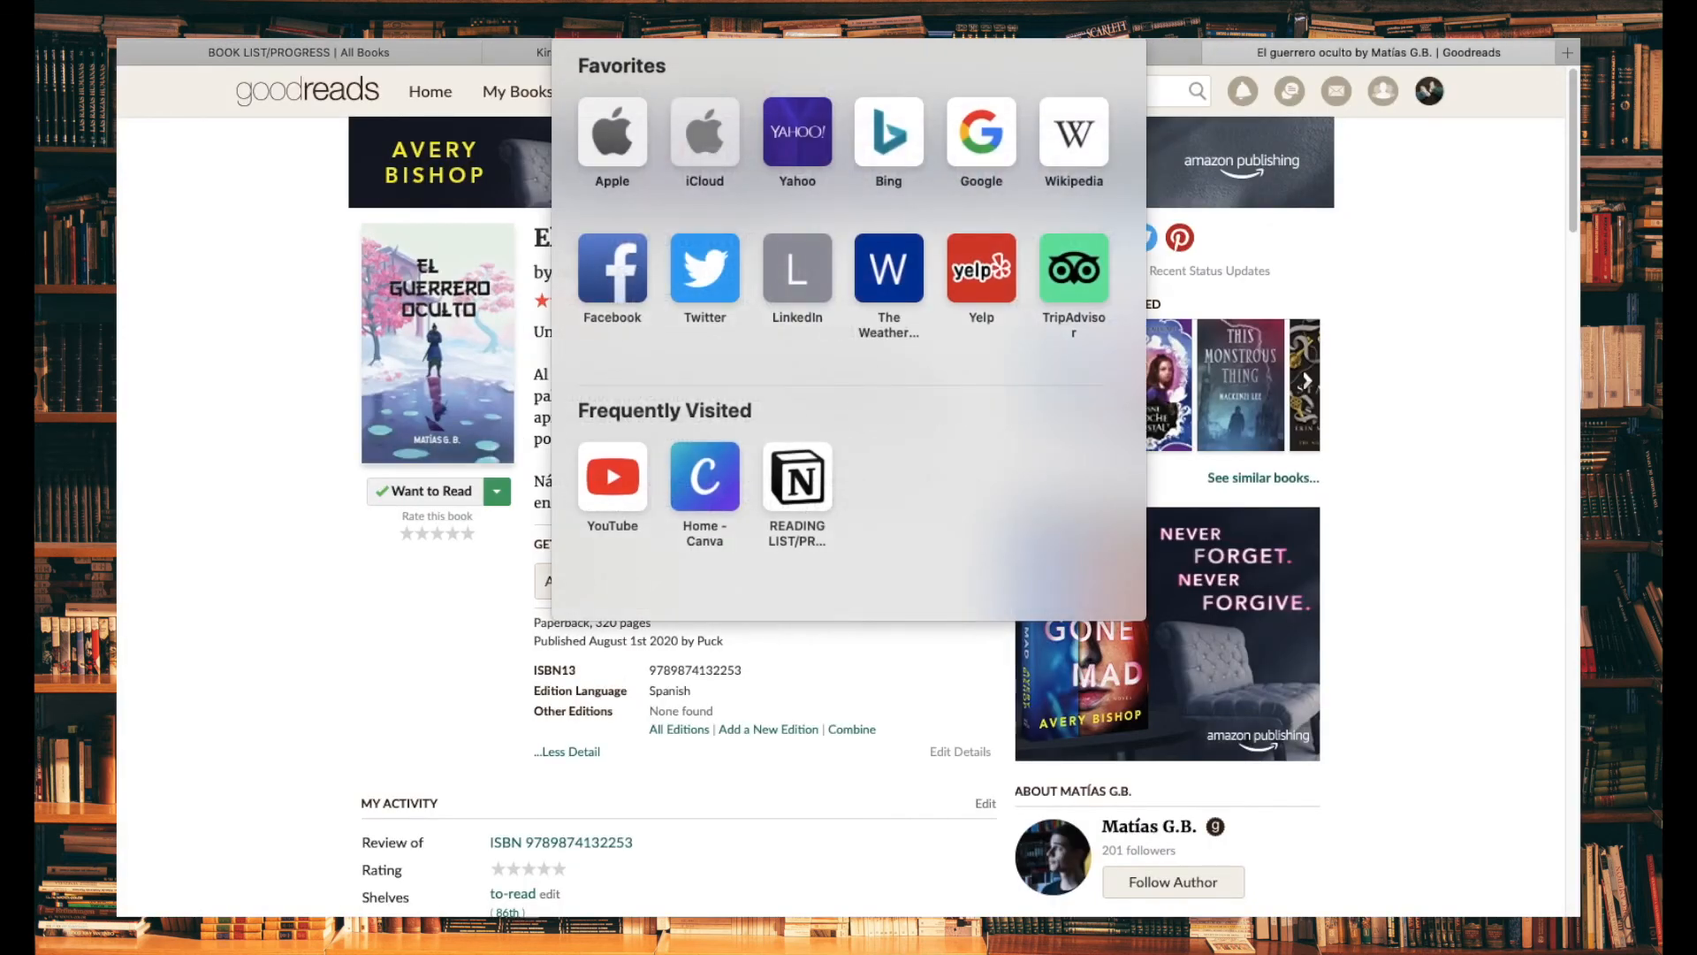
click(442, 55)
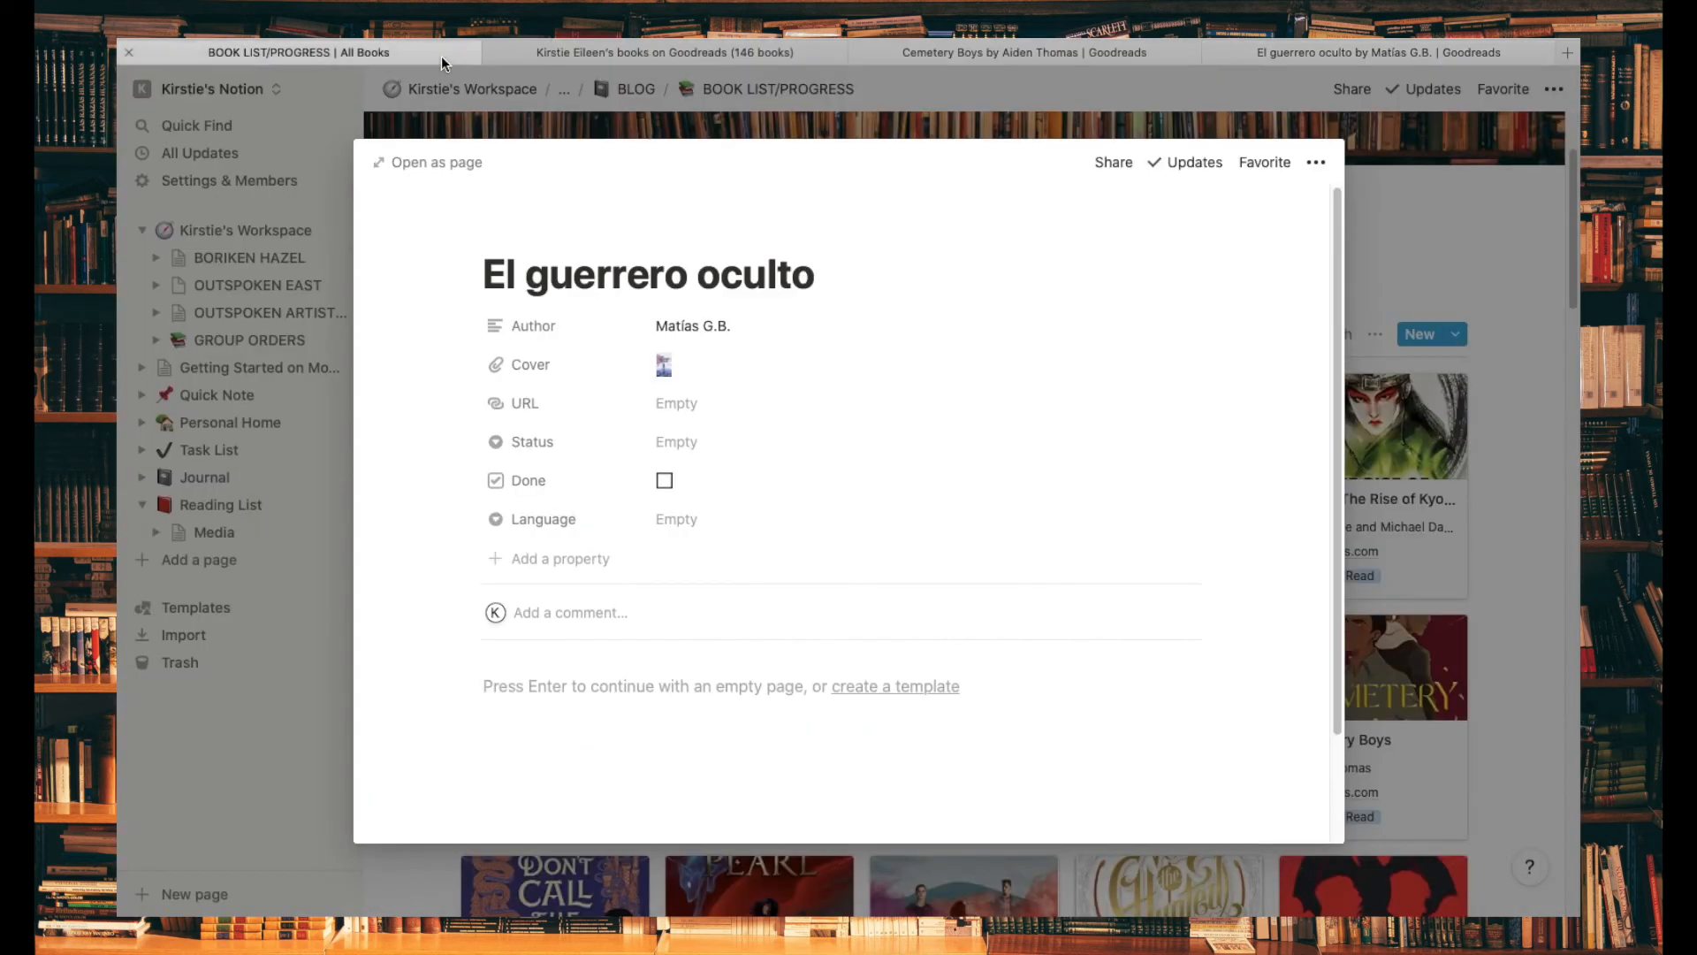
click(743, 405)
text(https://www.goodreads.com/book/show/51977115-el-guerrero-oculto)
key(Return)
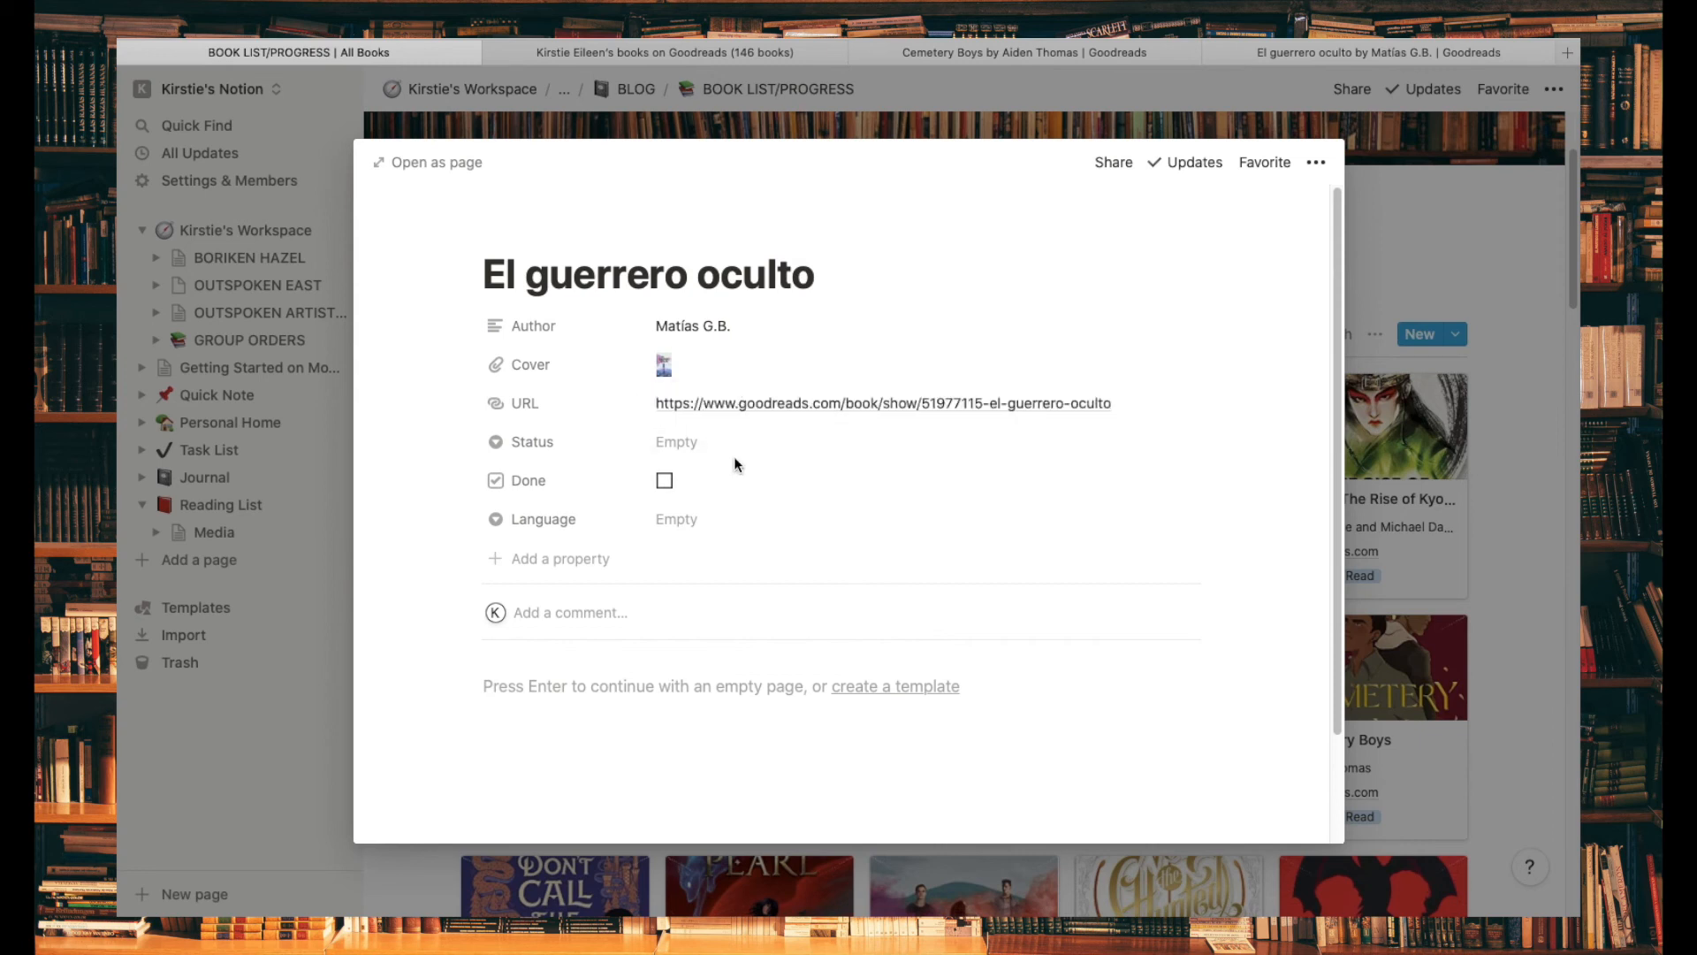
Step: Set the El guerrero oculto entry's Status to Want To Read and its Language to Español, and close the entry
click(707, 444)
click(741, 511)
click(688, 528)
click(717, 613)
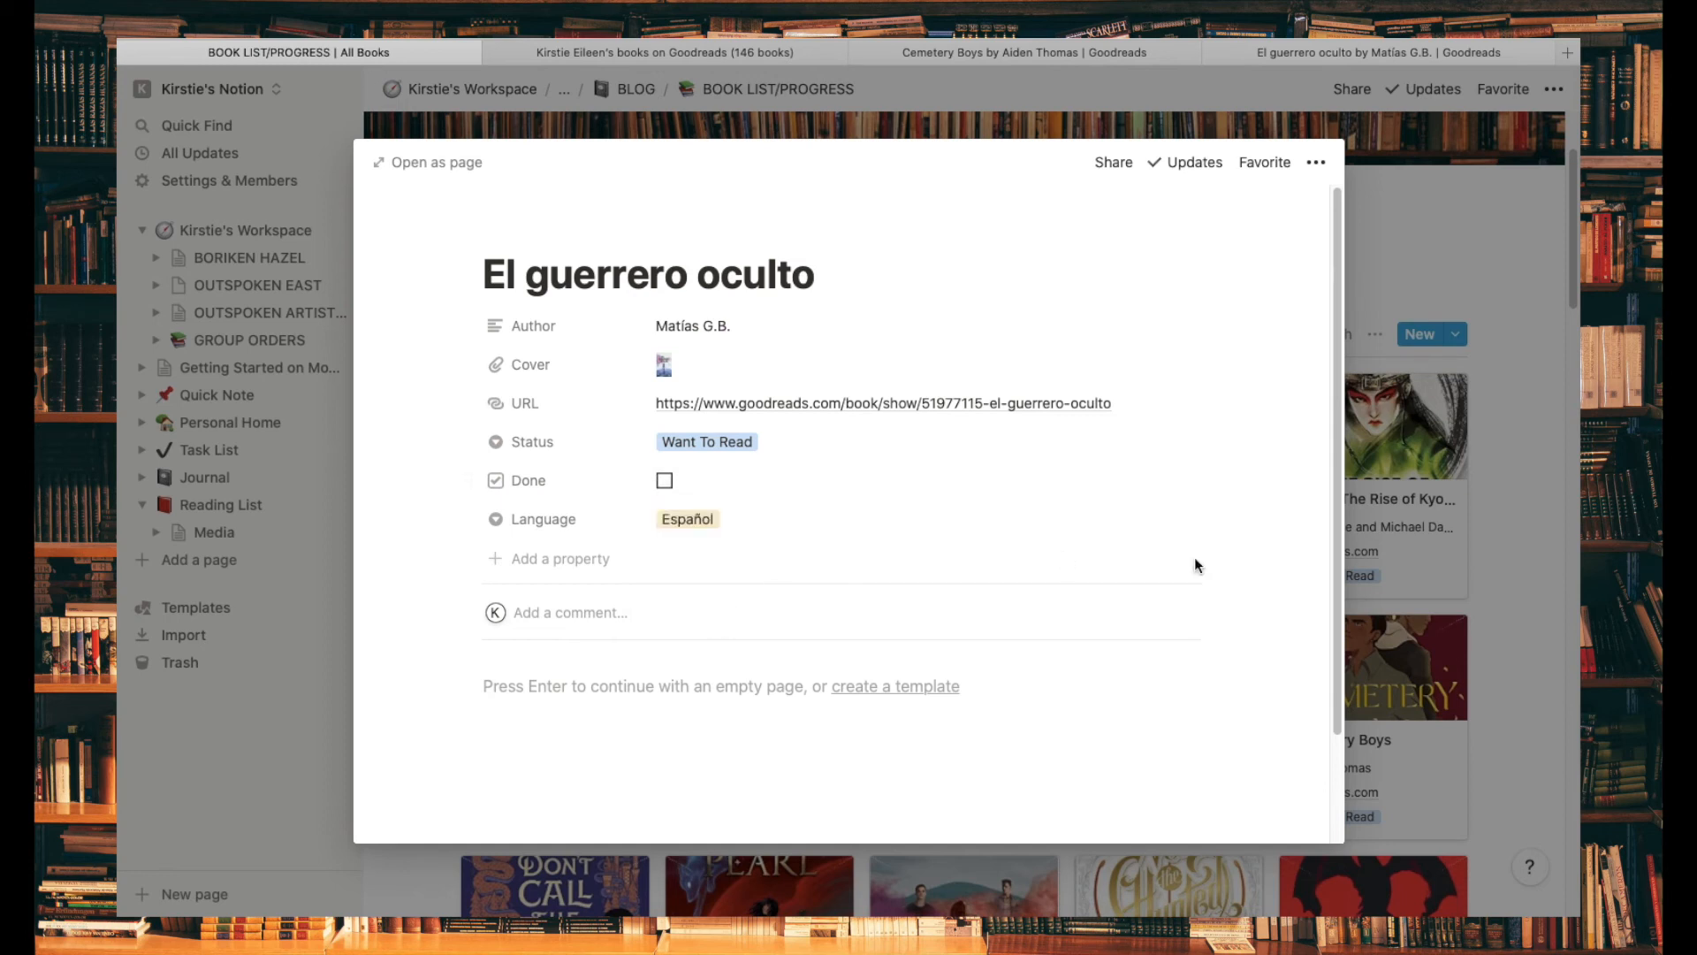
click(1526, 517)
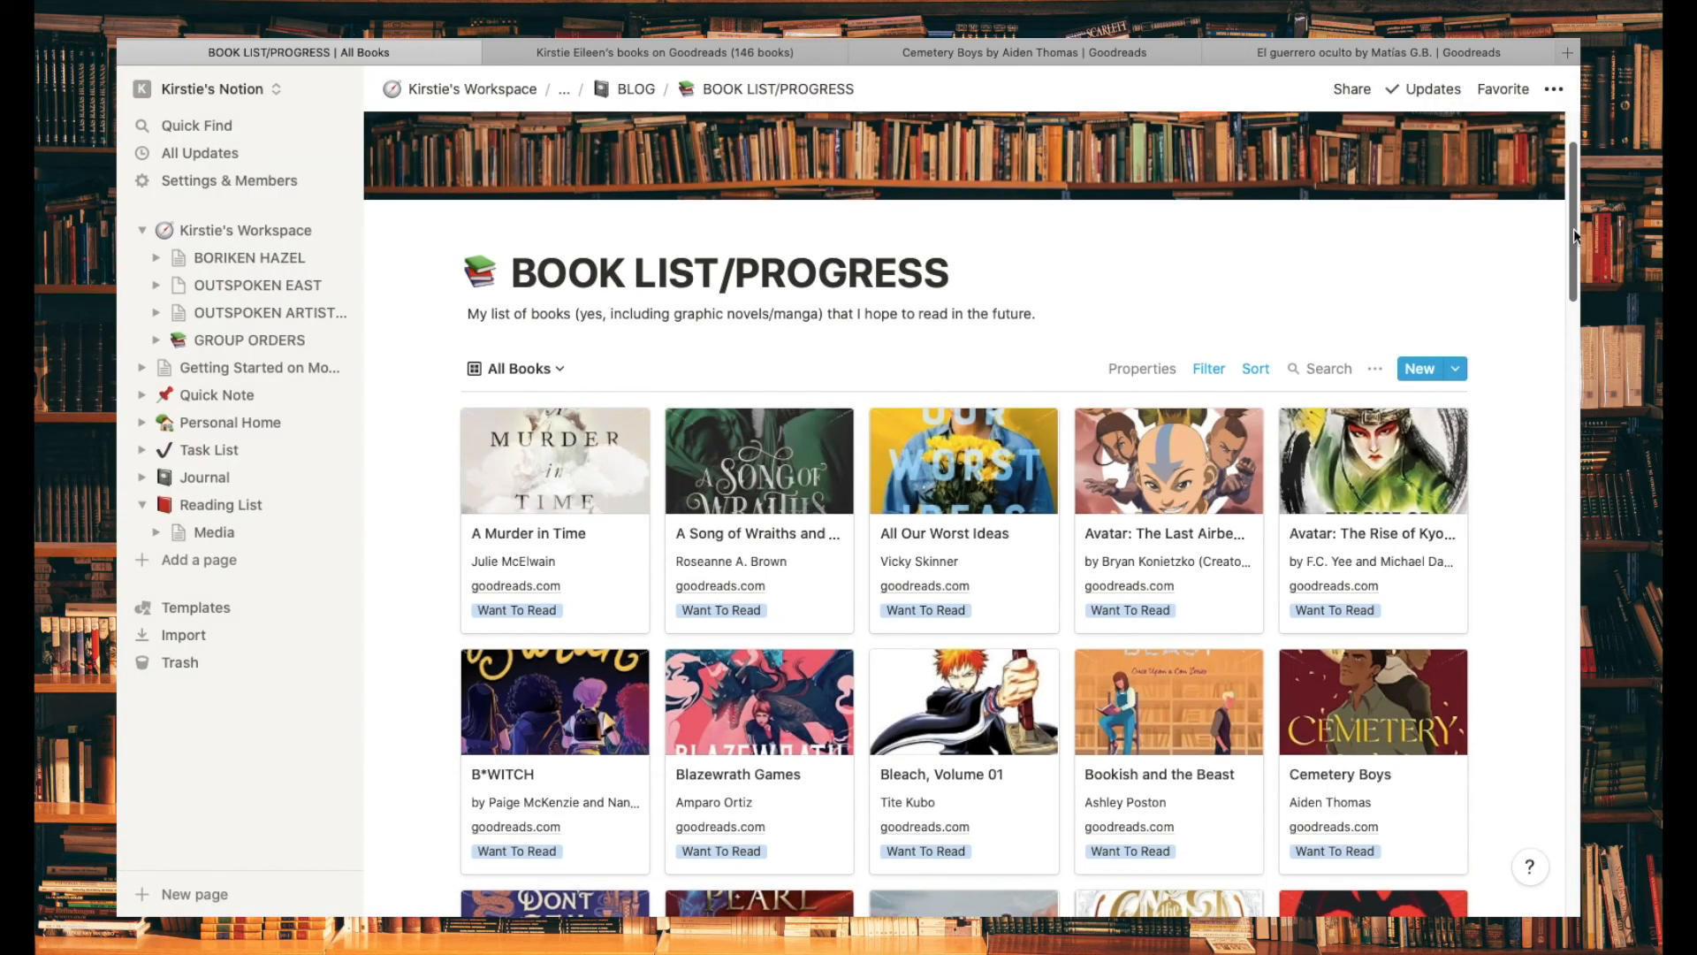
Step: Look through the whole All Books gallery to see where the Spanish titles sit relative to the English ones
scroll(1576, 269, down, 3)
drag(1576, 270, 1579, 803)
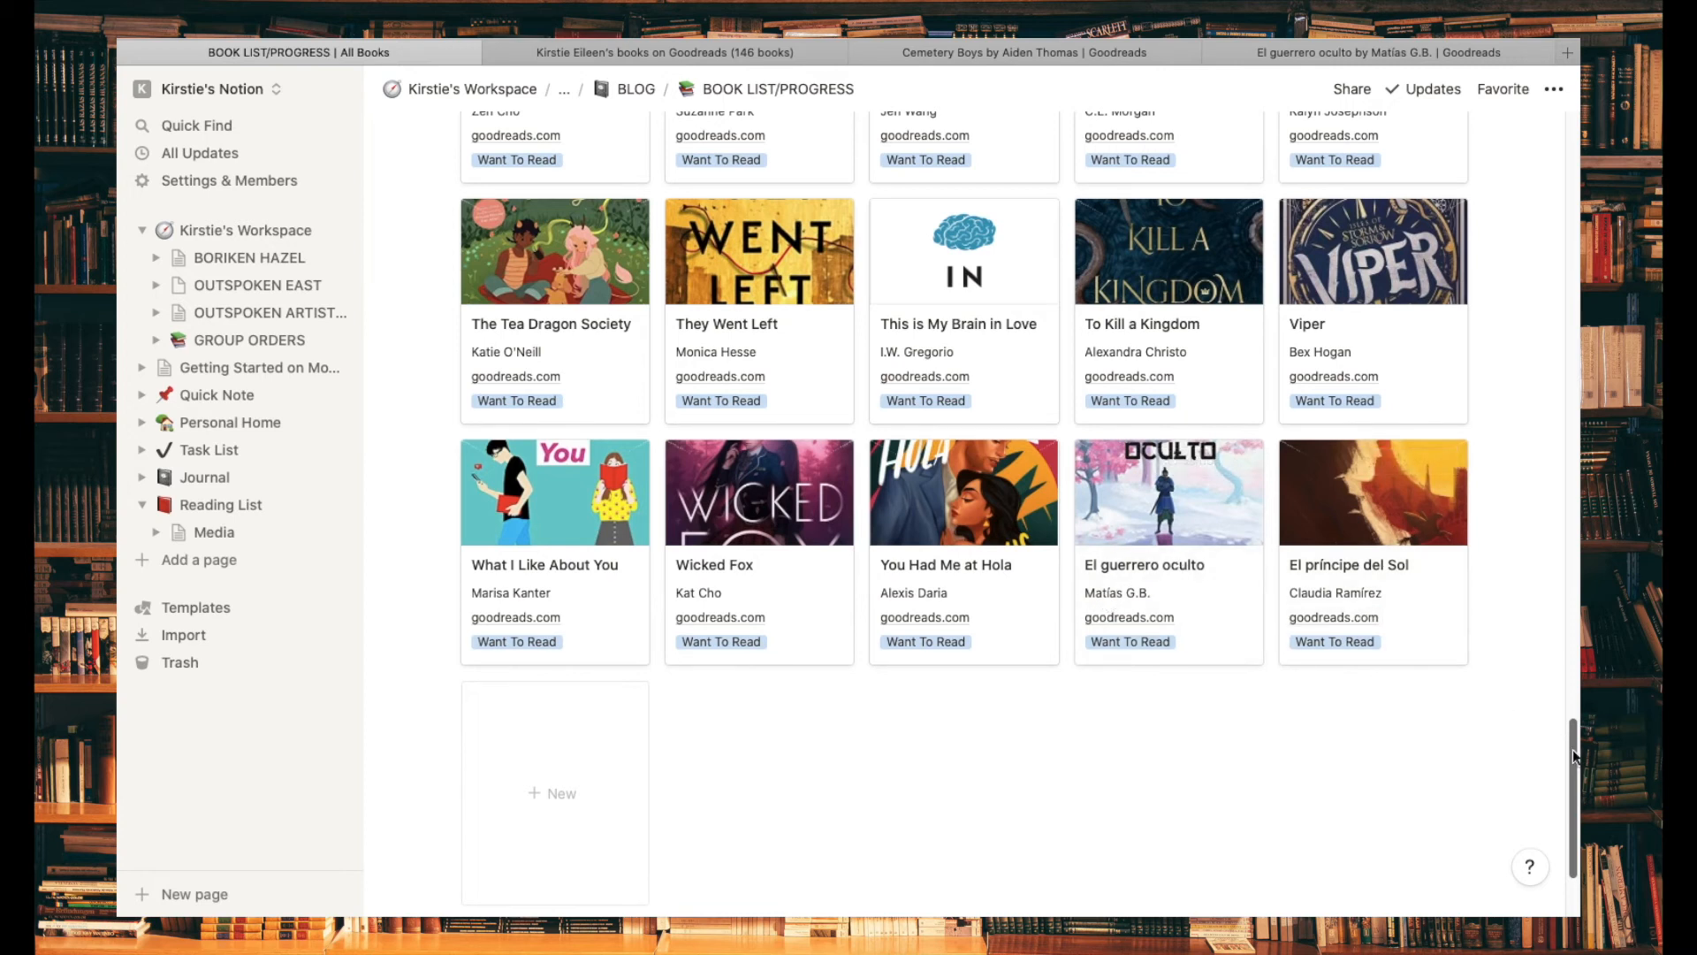
mouse_move(1573, 756)
mouse_down()
mouse_move(1576, 793)
mouse_move(1580, 775)
mouse_up()
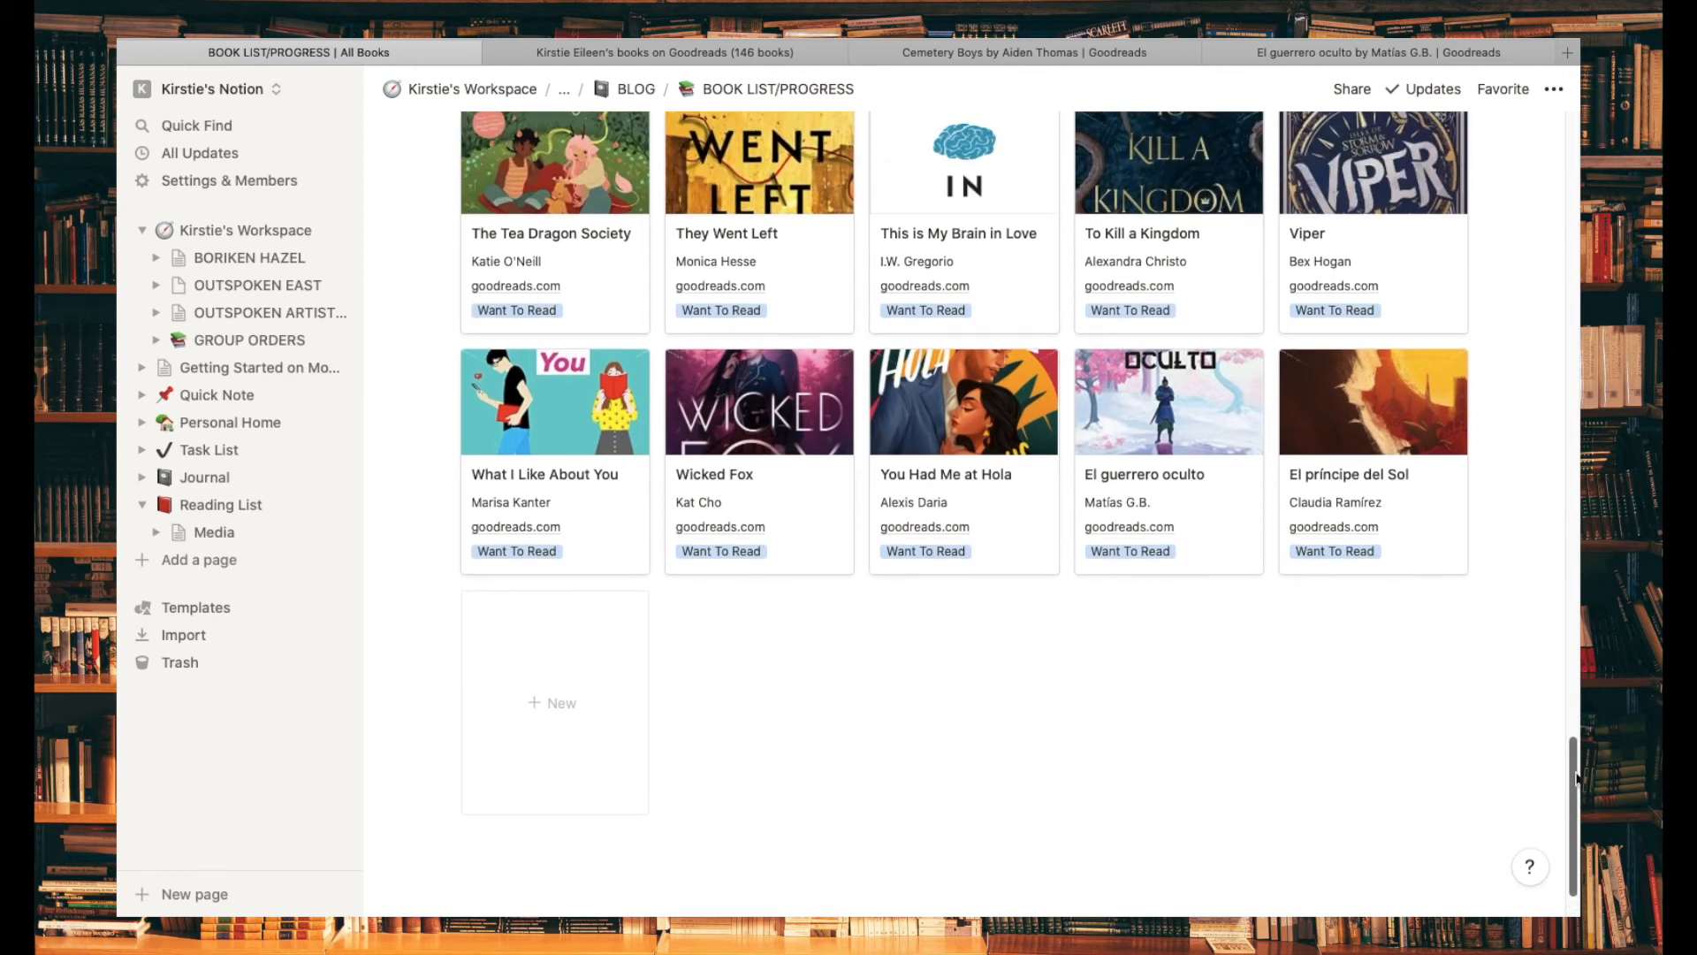
drag(1578, 778, 1573, 221)
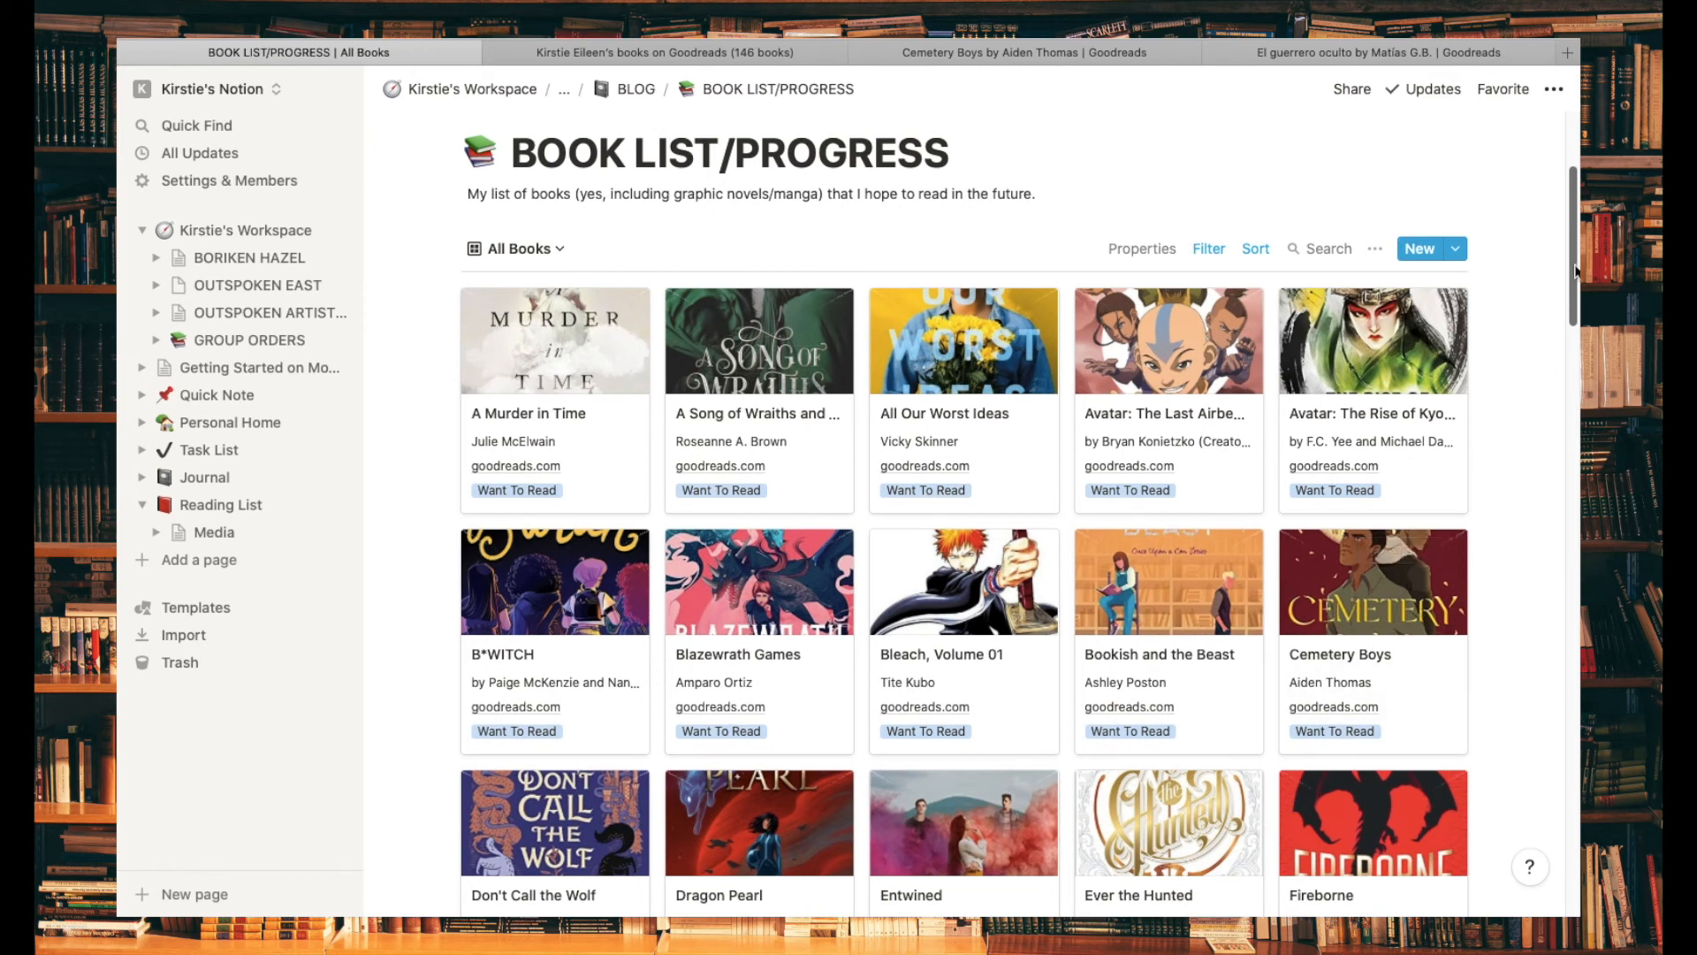
drag(1573, 274, 1563, 800)
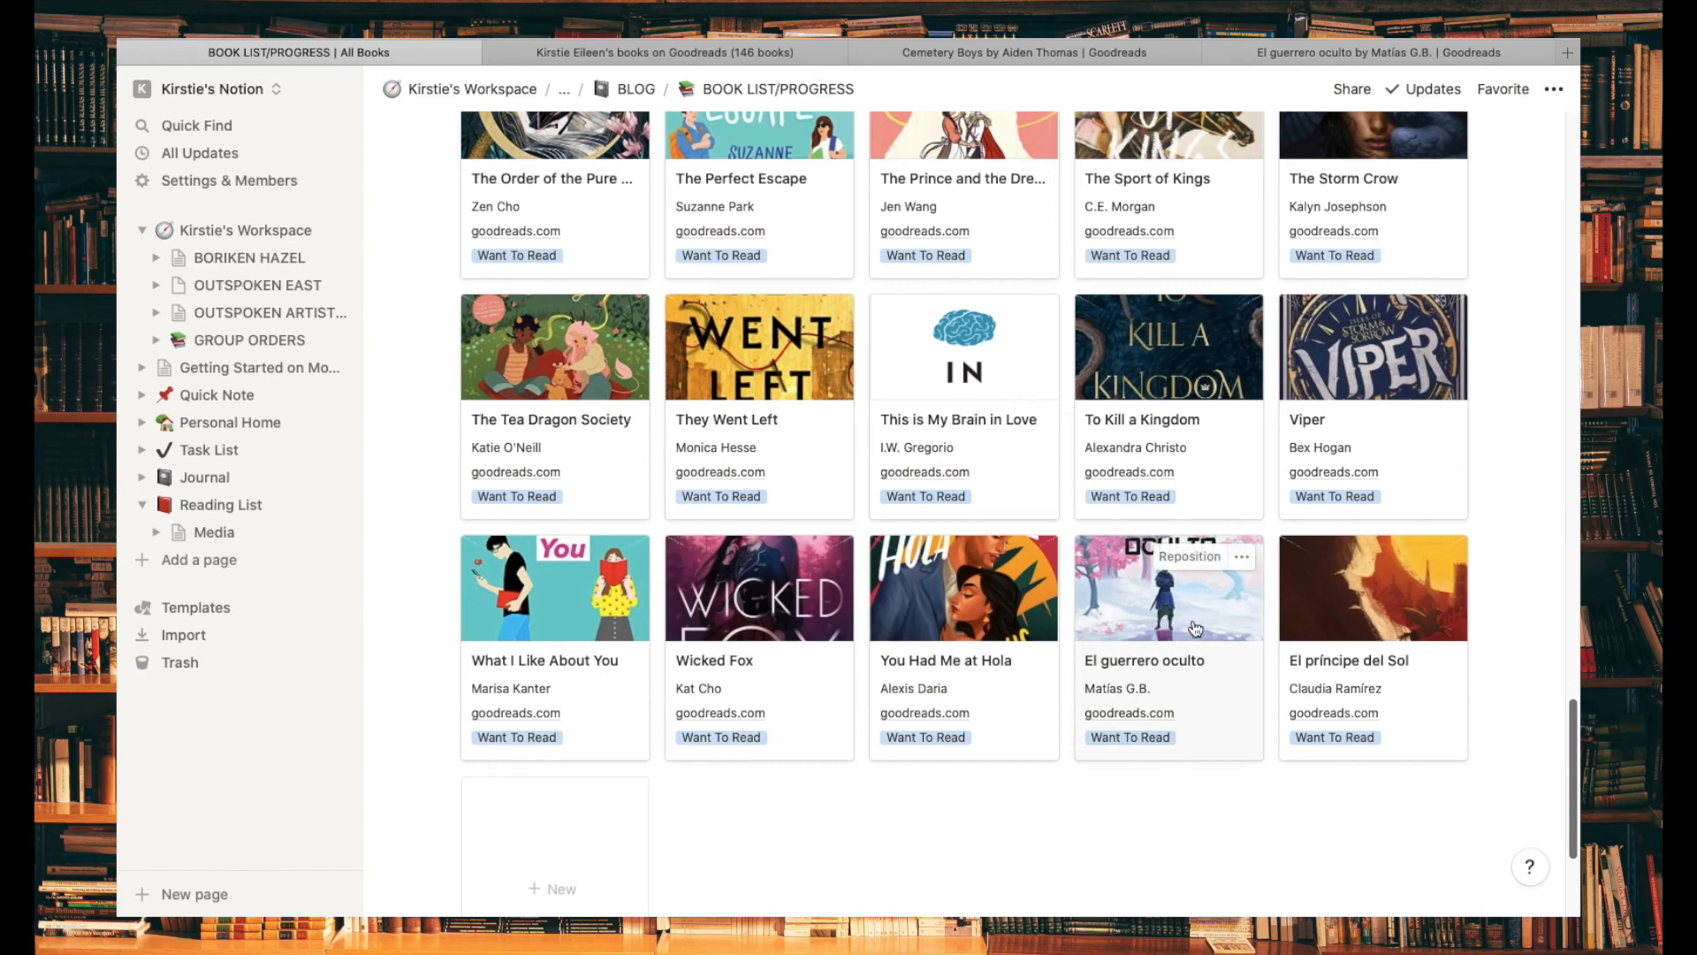
scroll(1183, 619, up, 15)
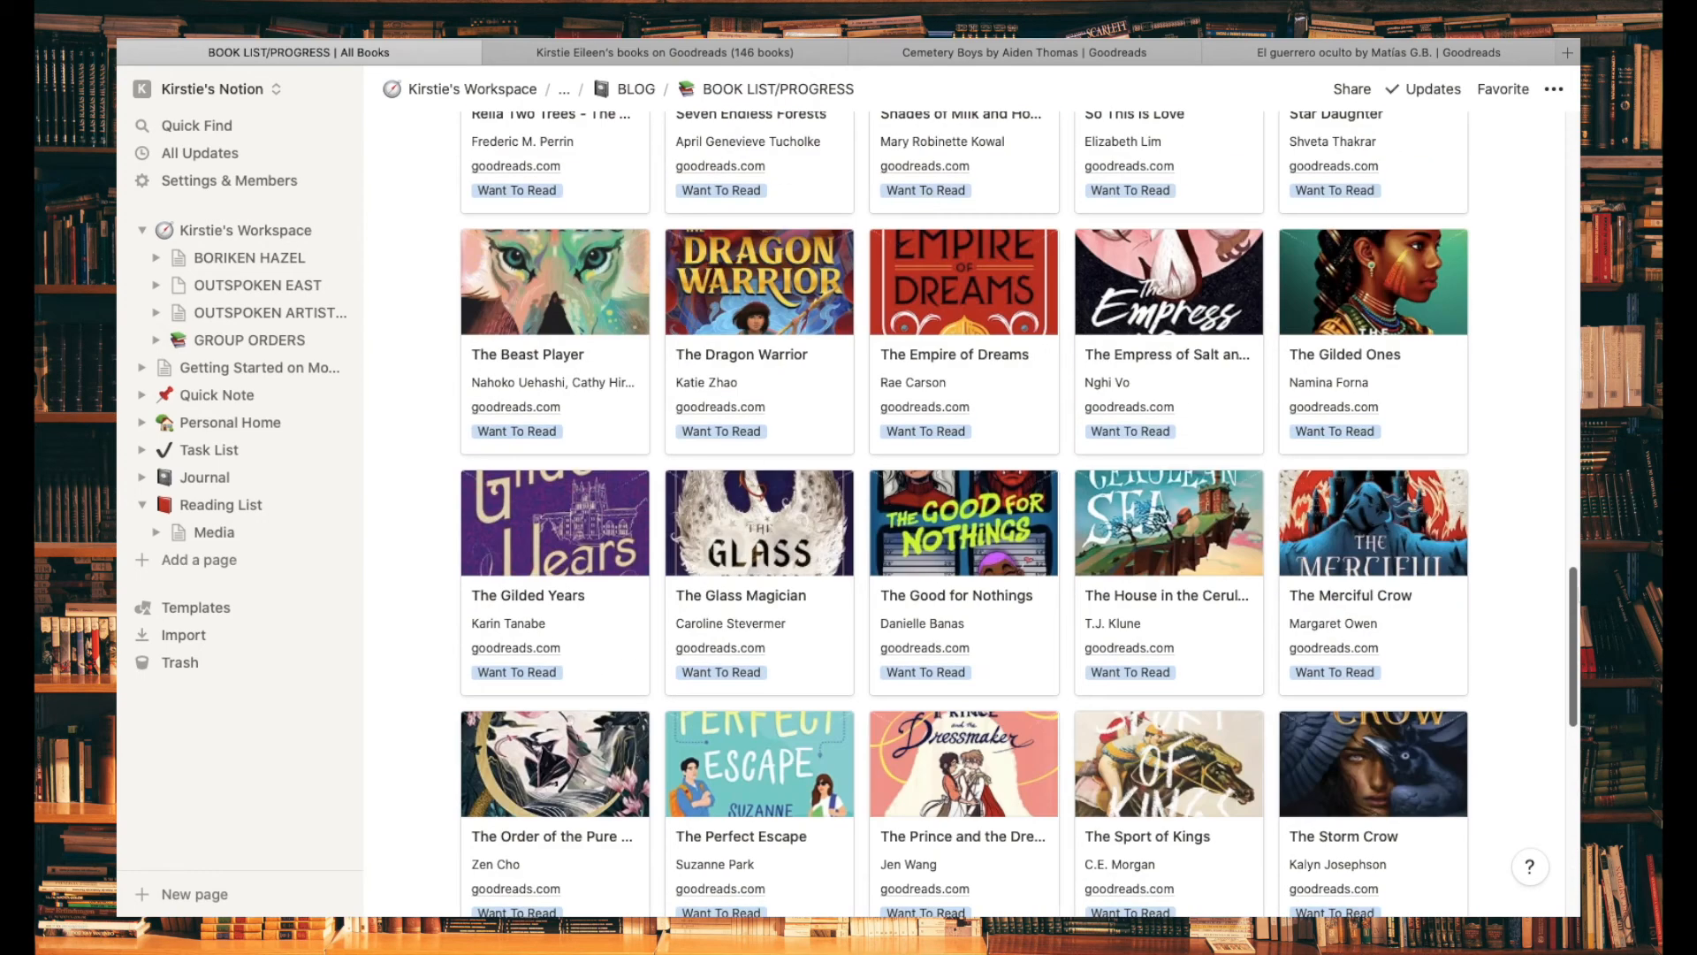
scroll(1578, 170, up, 10)
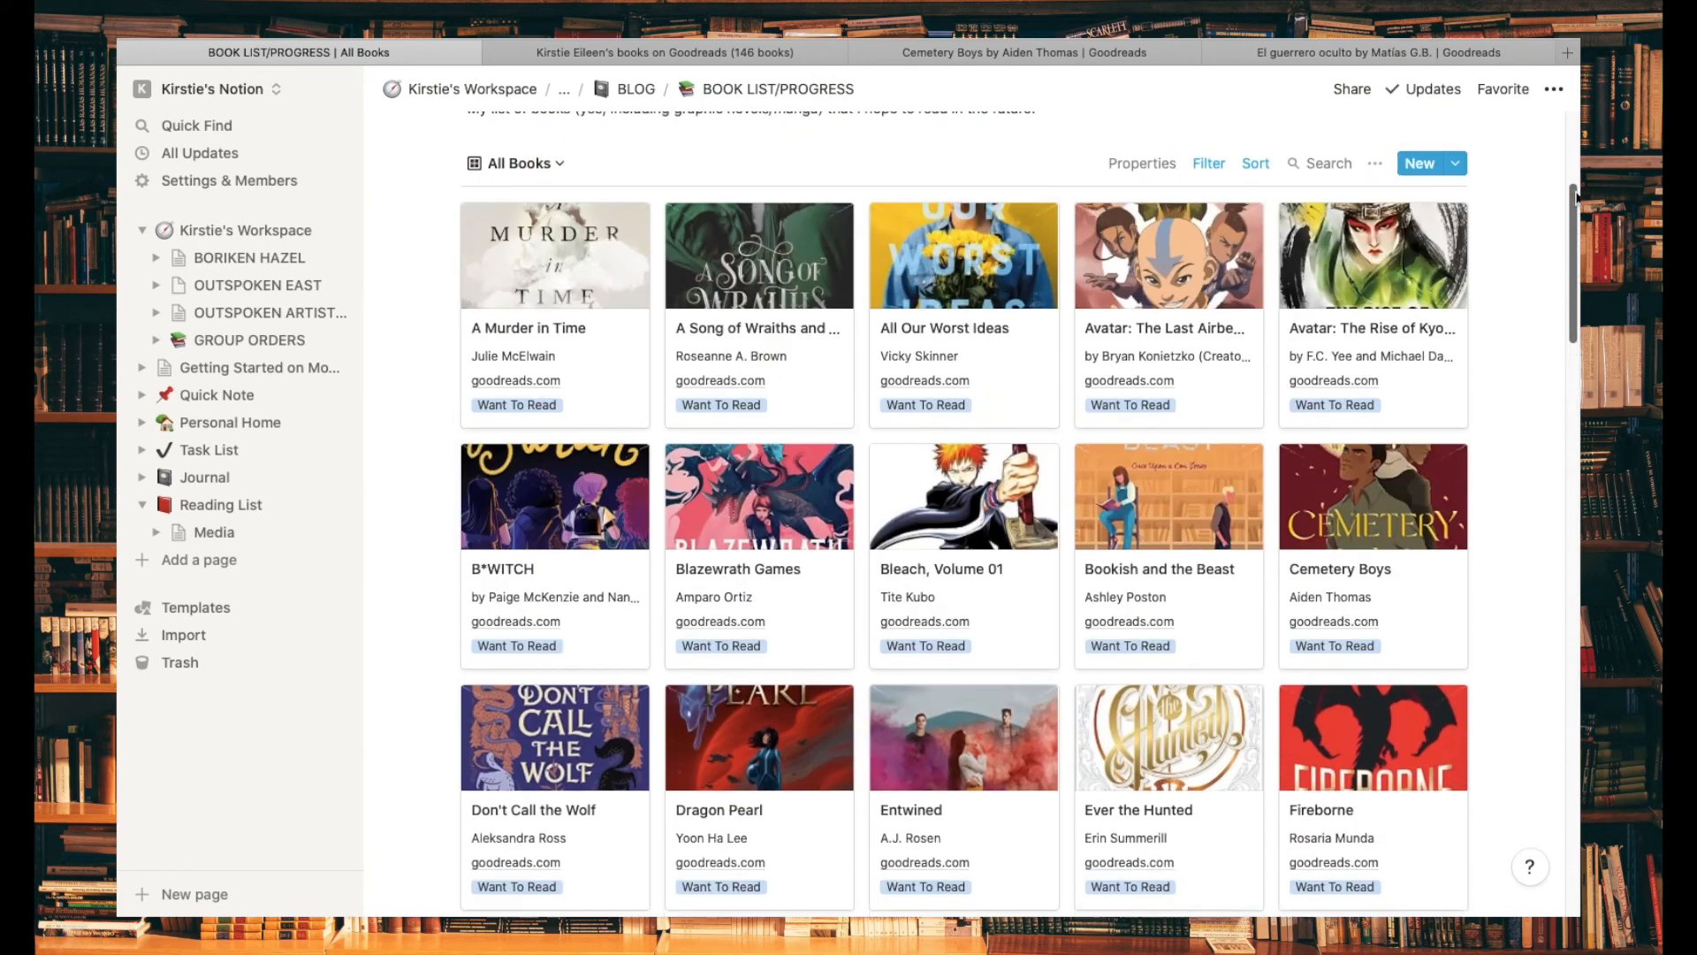
scroll(1578, 171, up, 2)
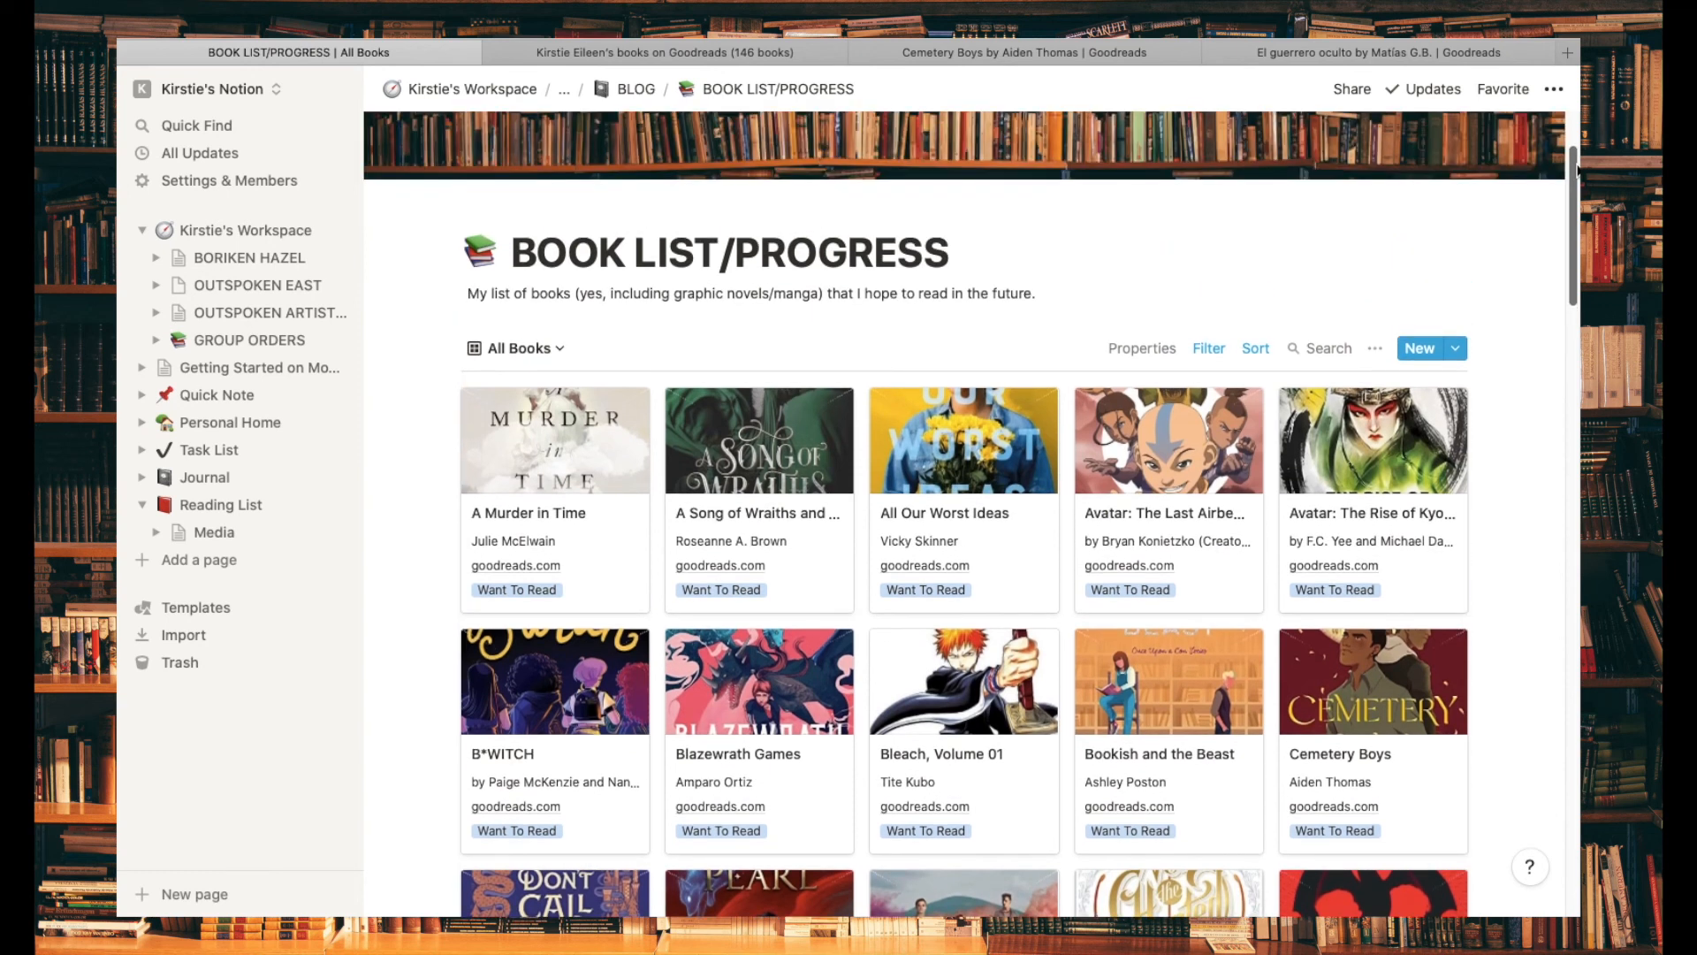
scroll(1577, 171, up, 4)
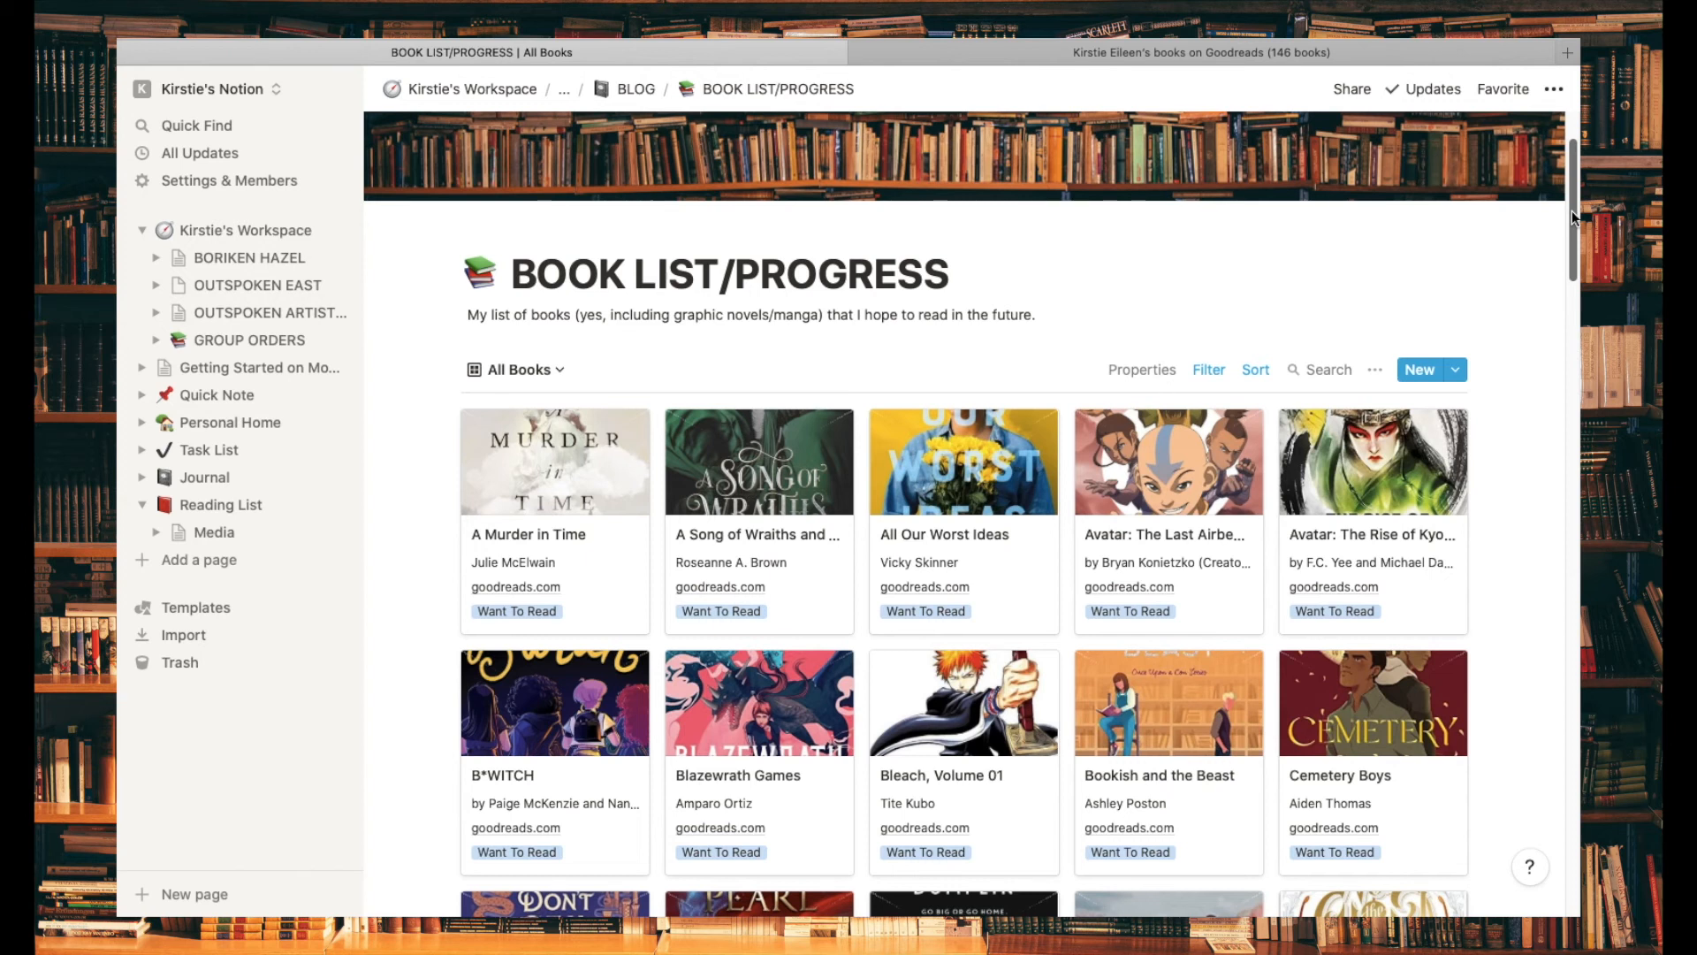
drag(1571, 211, 1573, 834)
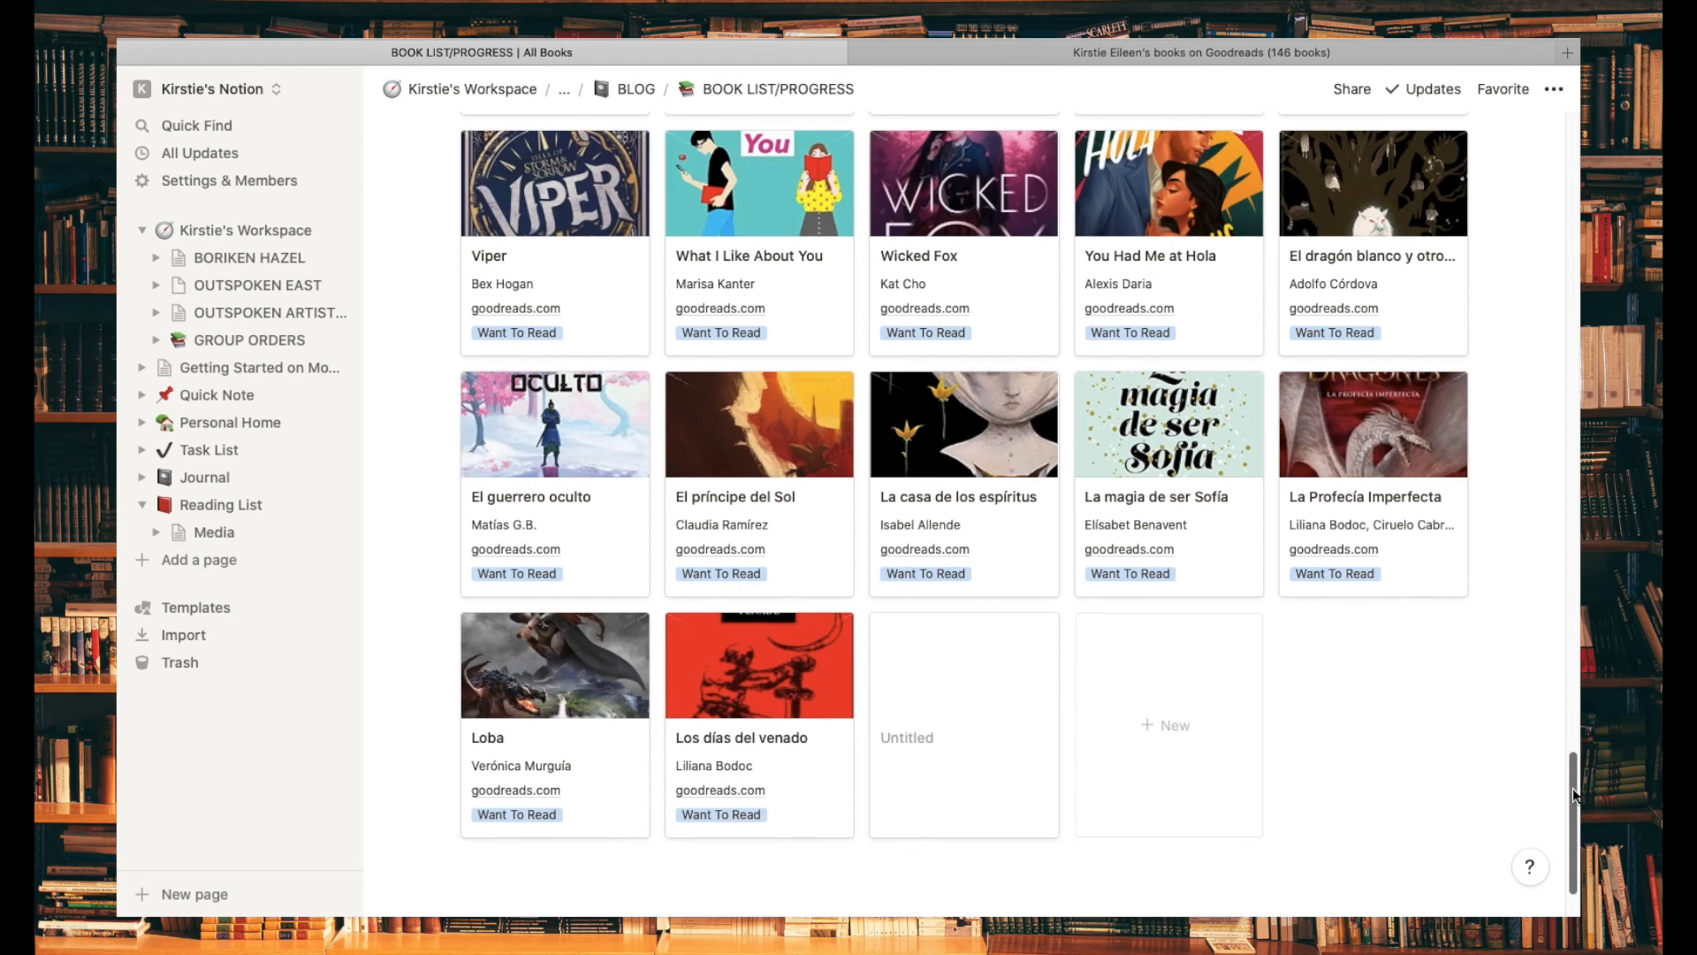
drag(1573, 793, 1578, 204)
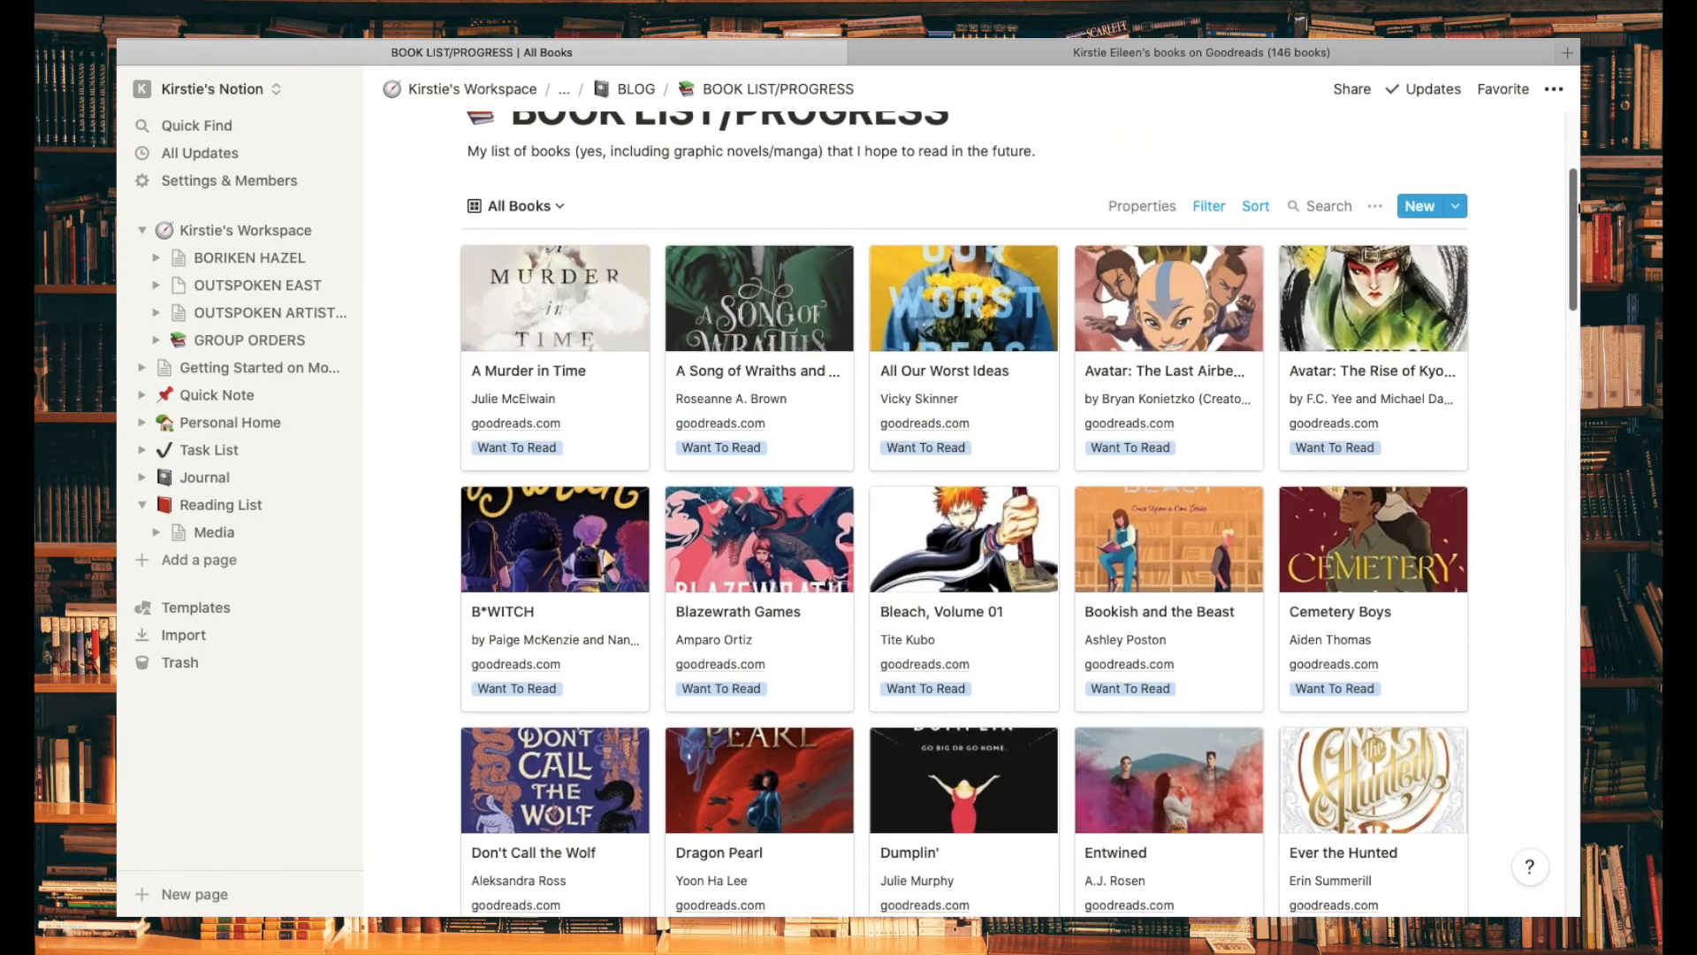
Step: In the Blazewrath Games entry, move the Español option above English in the Language property's list and close the entry
click(804, 647)
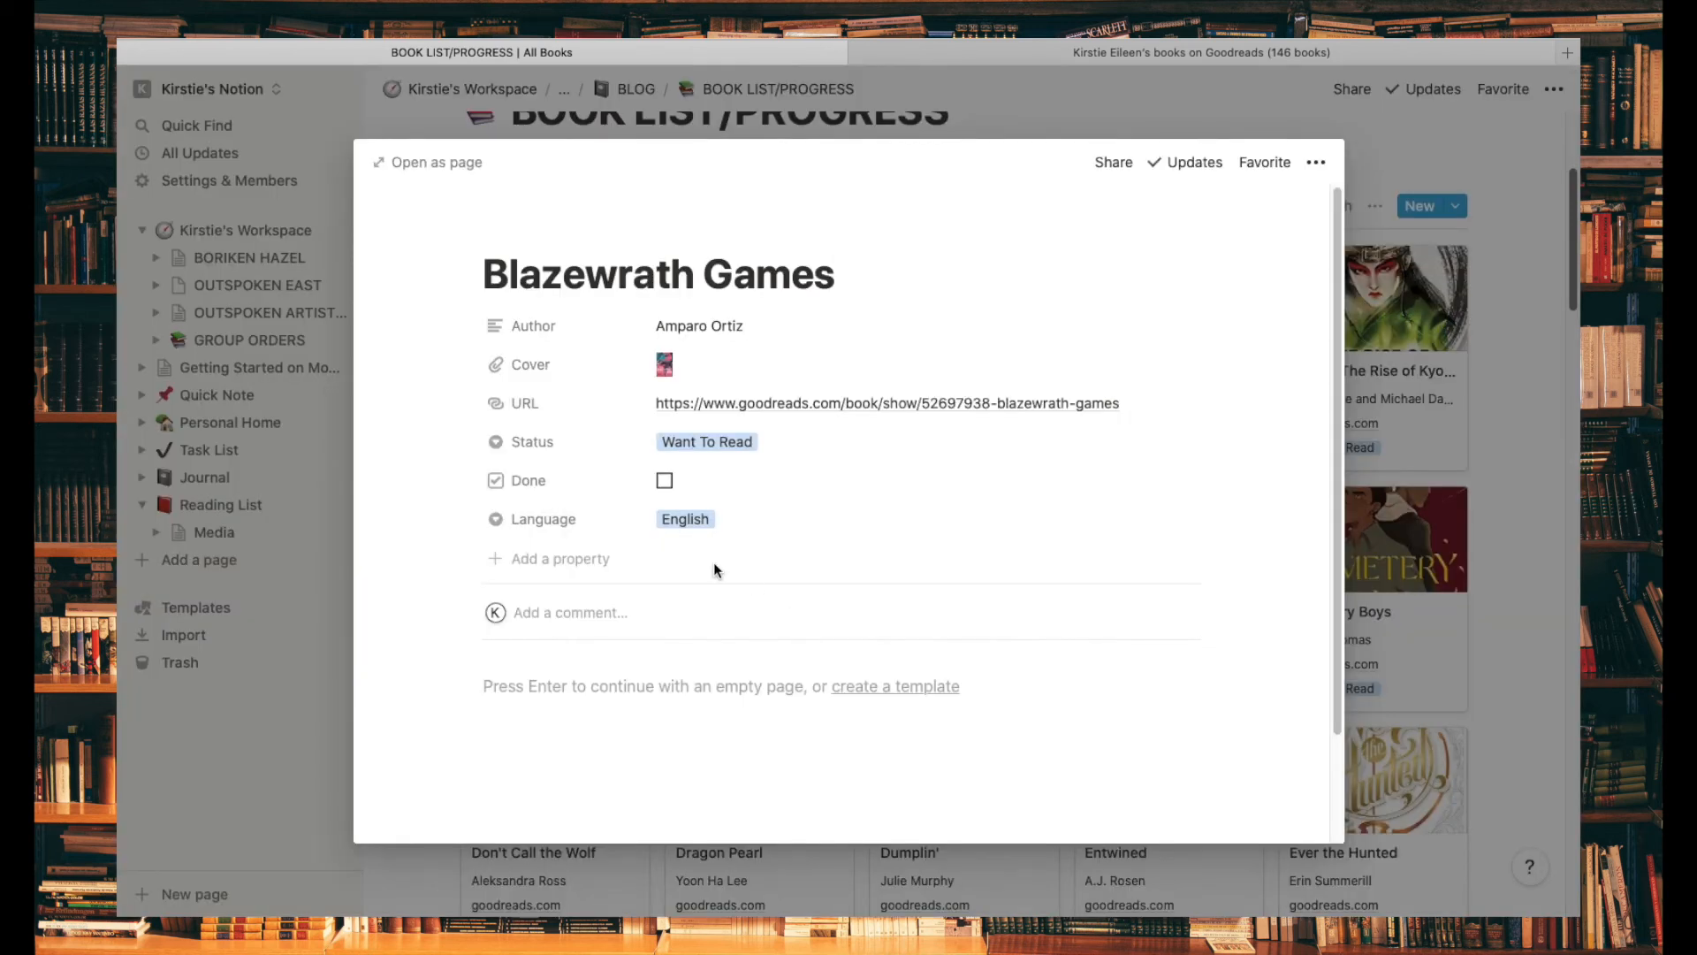
click(748, 530)
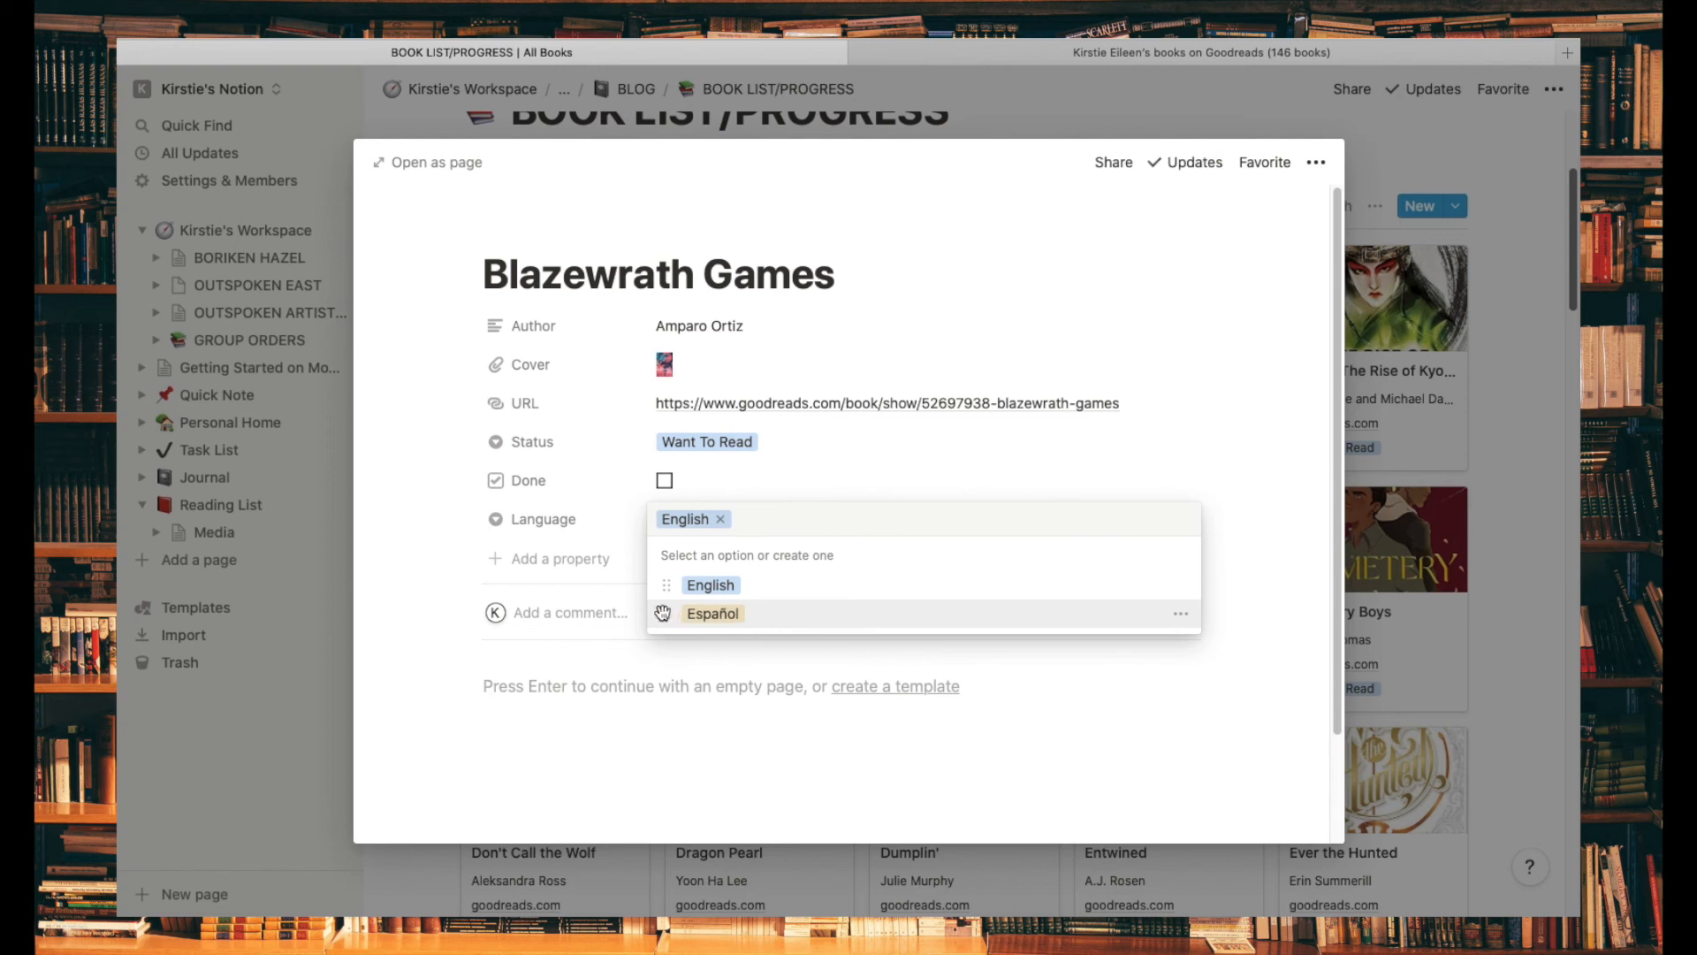
drag(666, 613, 665, 584)
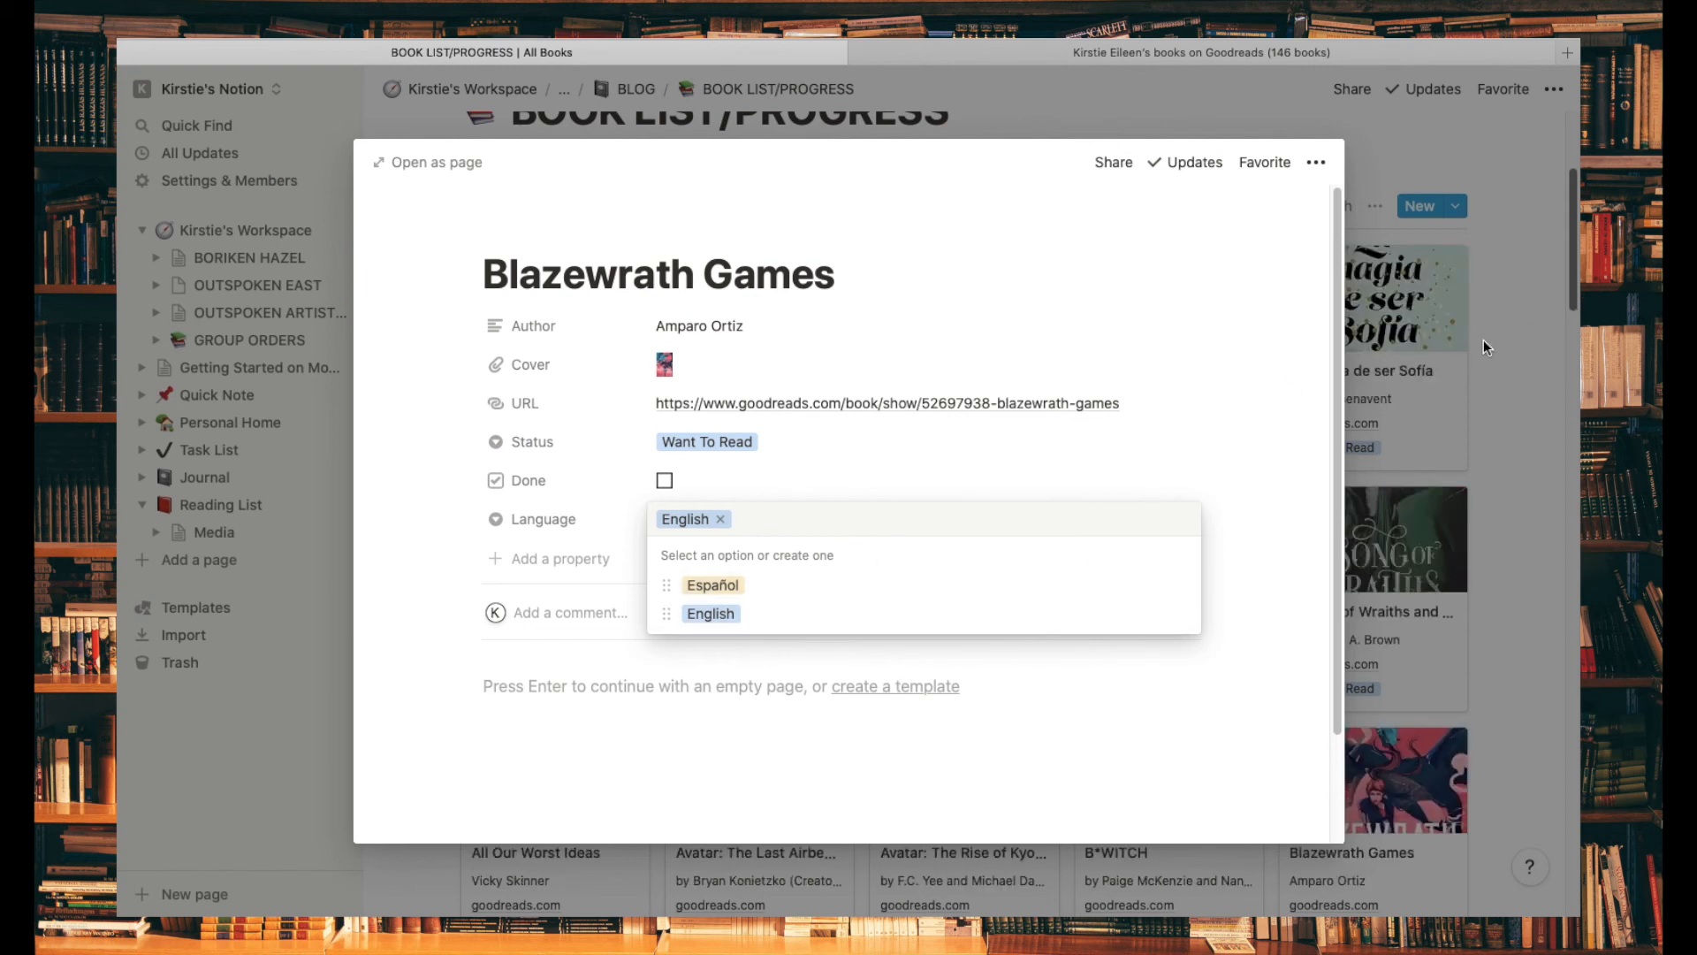
click(1532, 346)
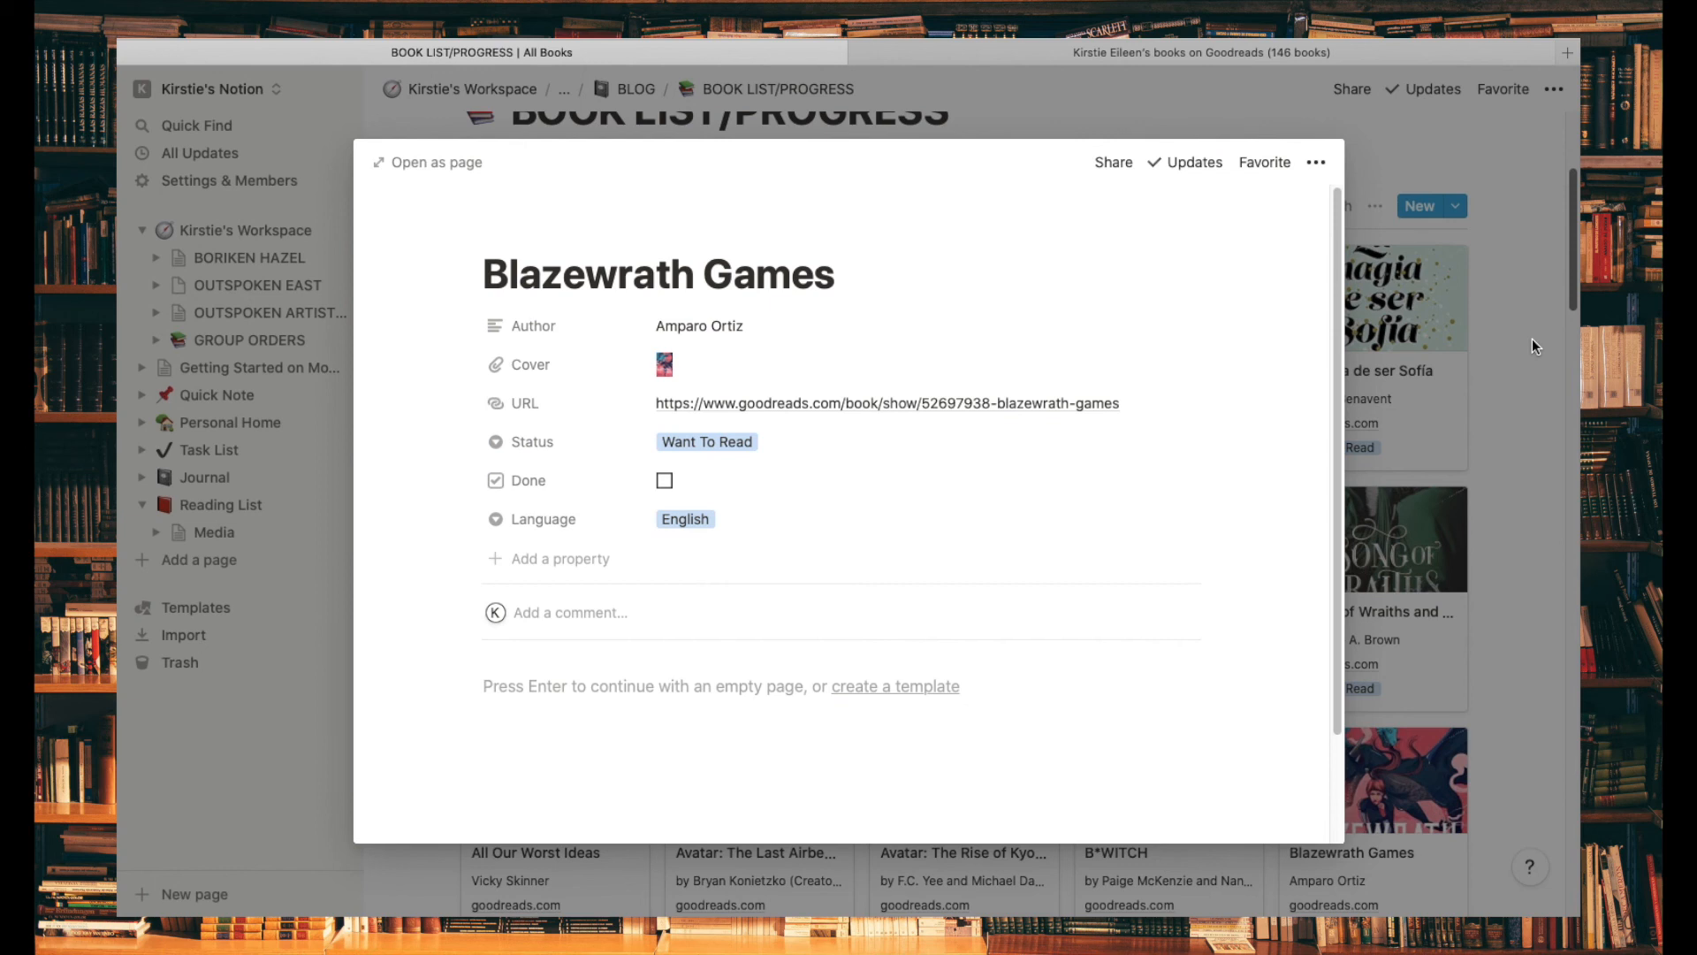
click(1533, 345)
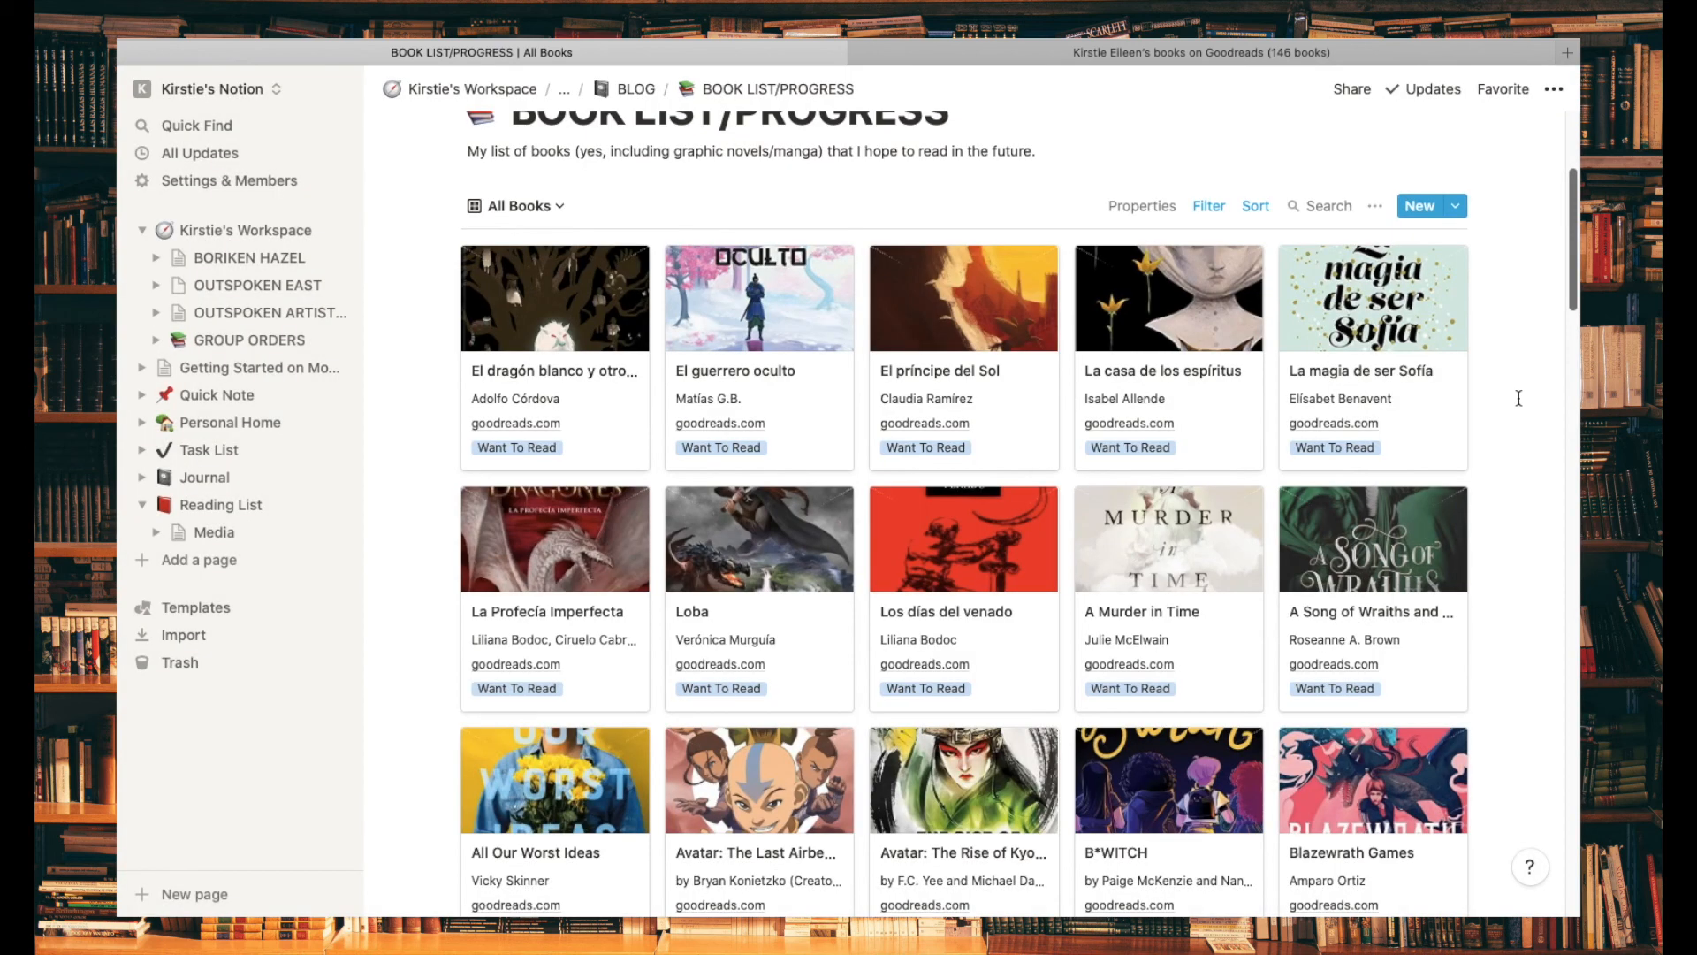
Step: Review the gallery's new order and check the Language options in the El dragón blanco y otros personajes olvidados entry
drag(1572, 267, 1573, 255)
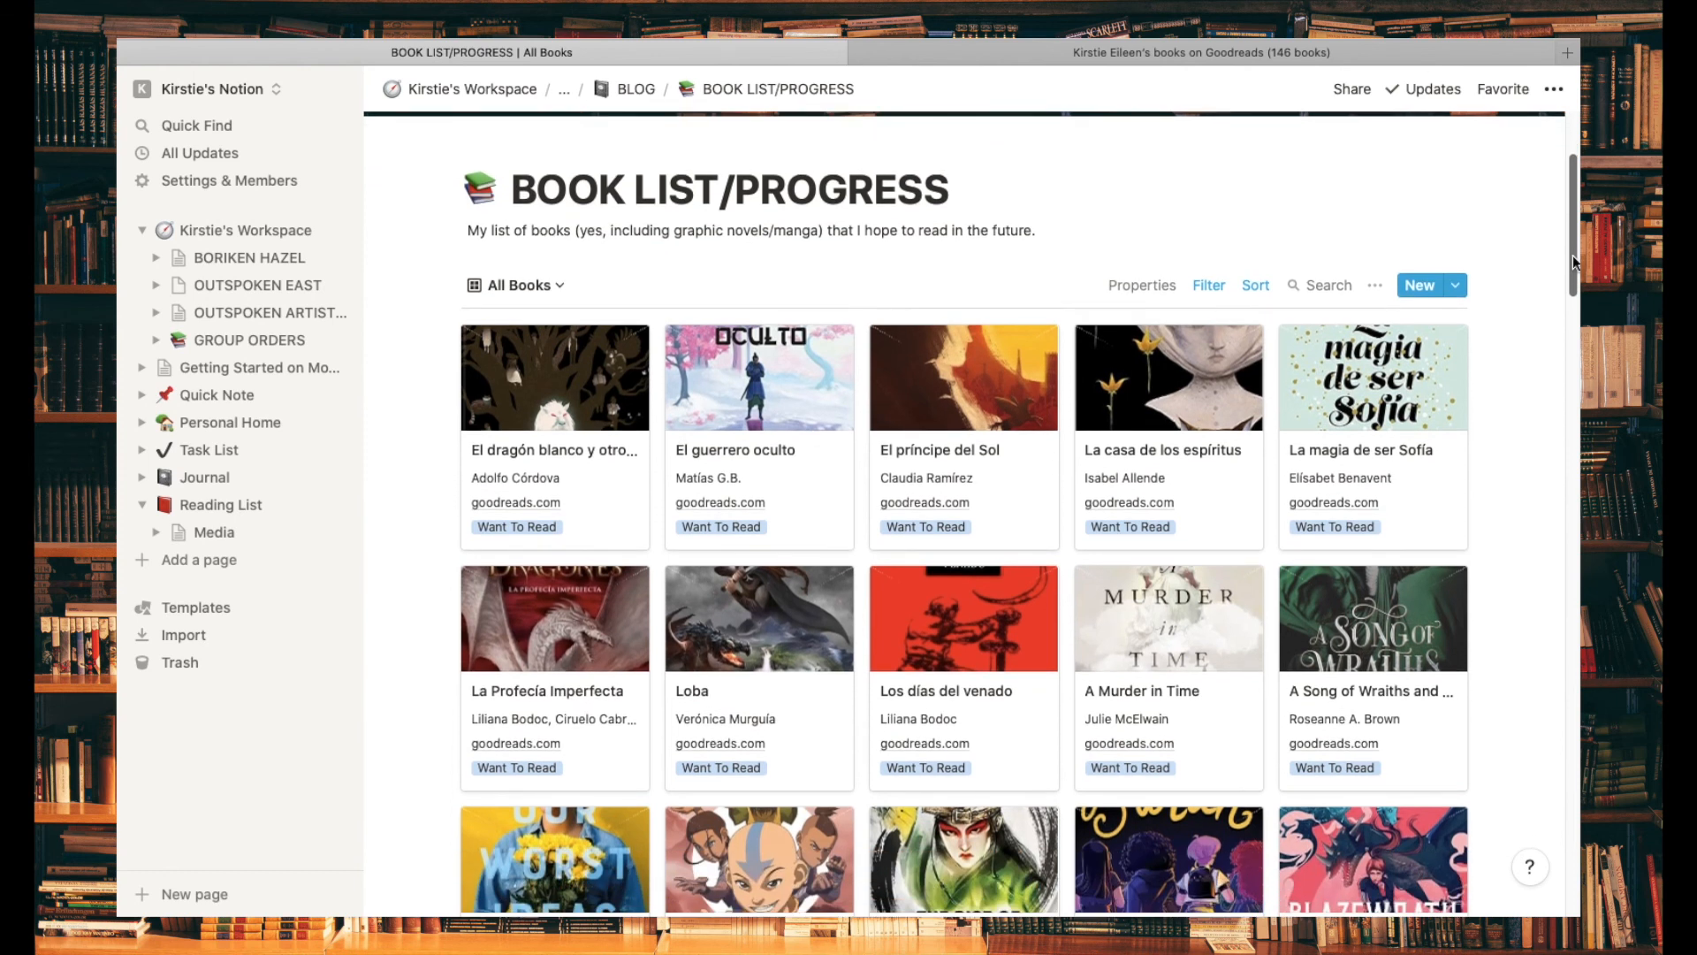
drag(1573, 261, 1576, 297)
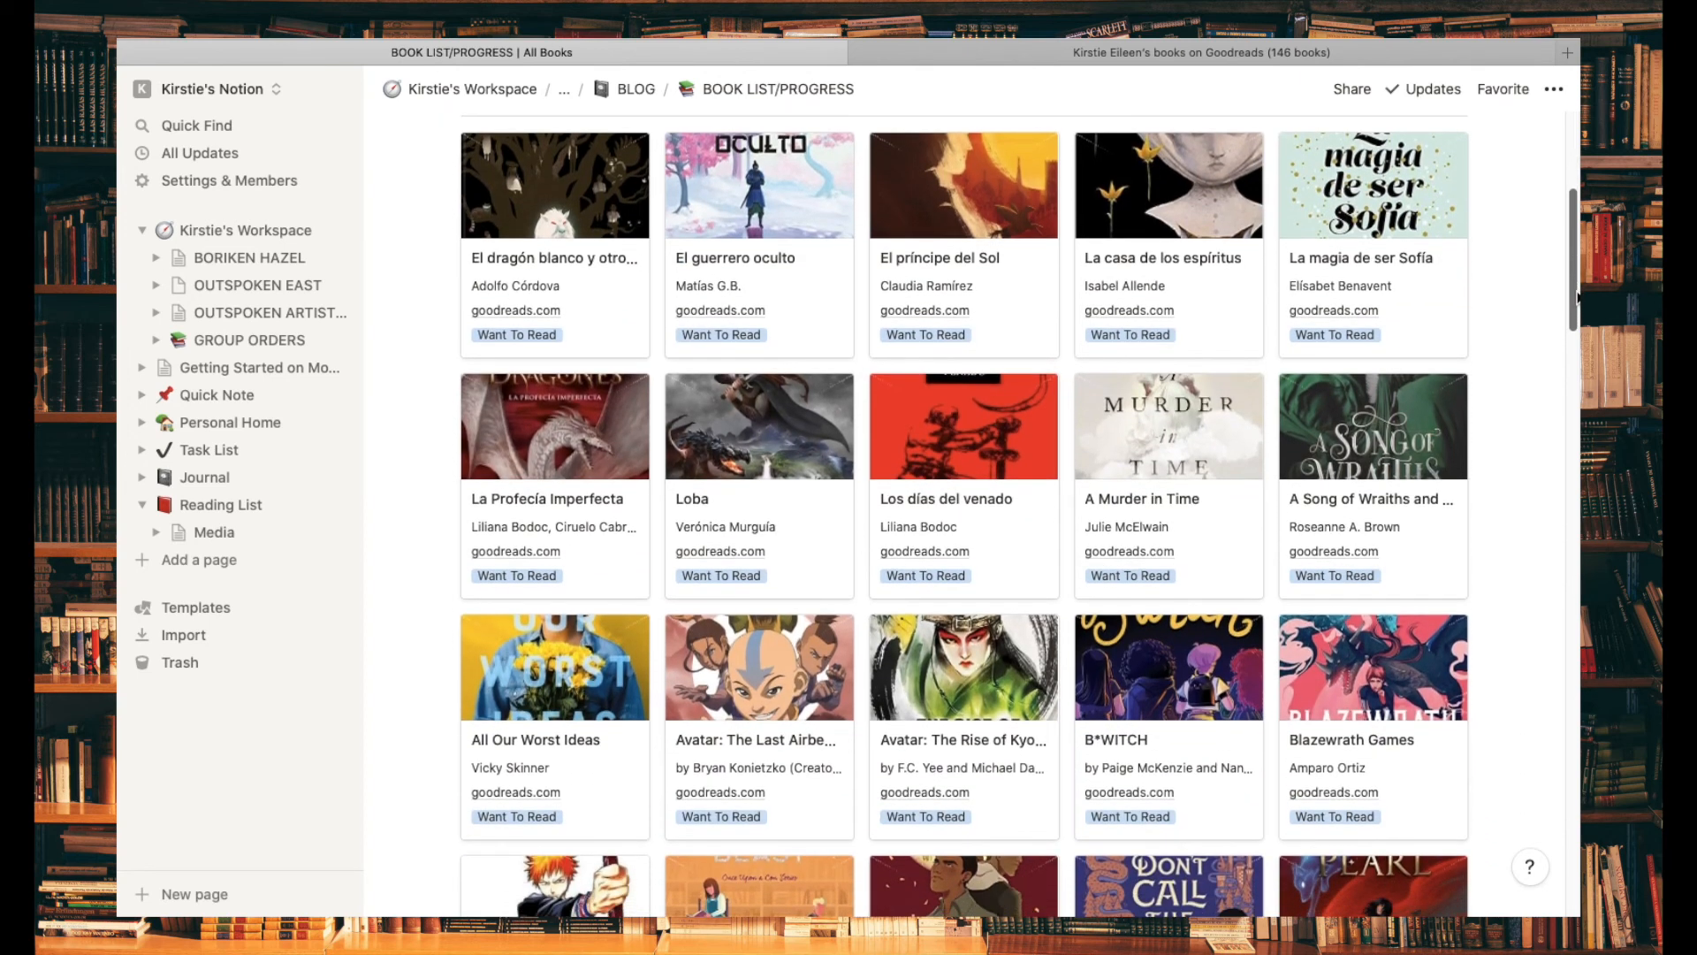
drag(1577, 296, 1576, 262)
click(610, 500)
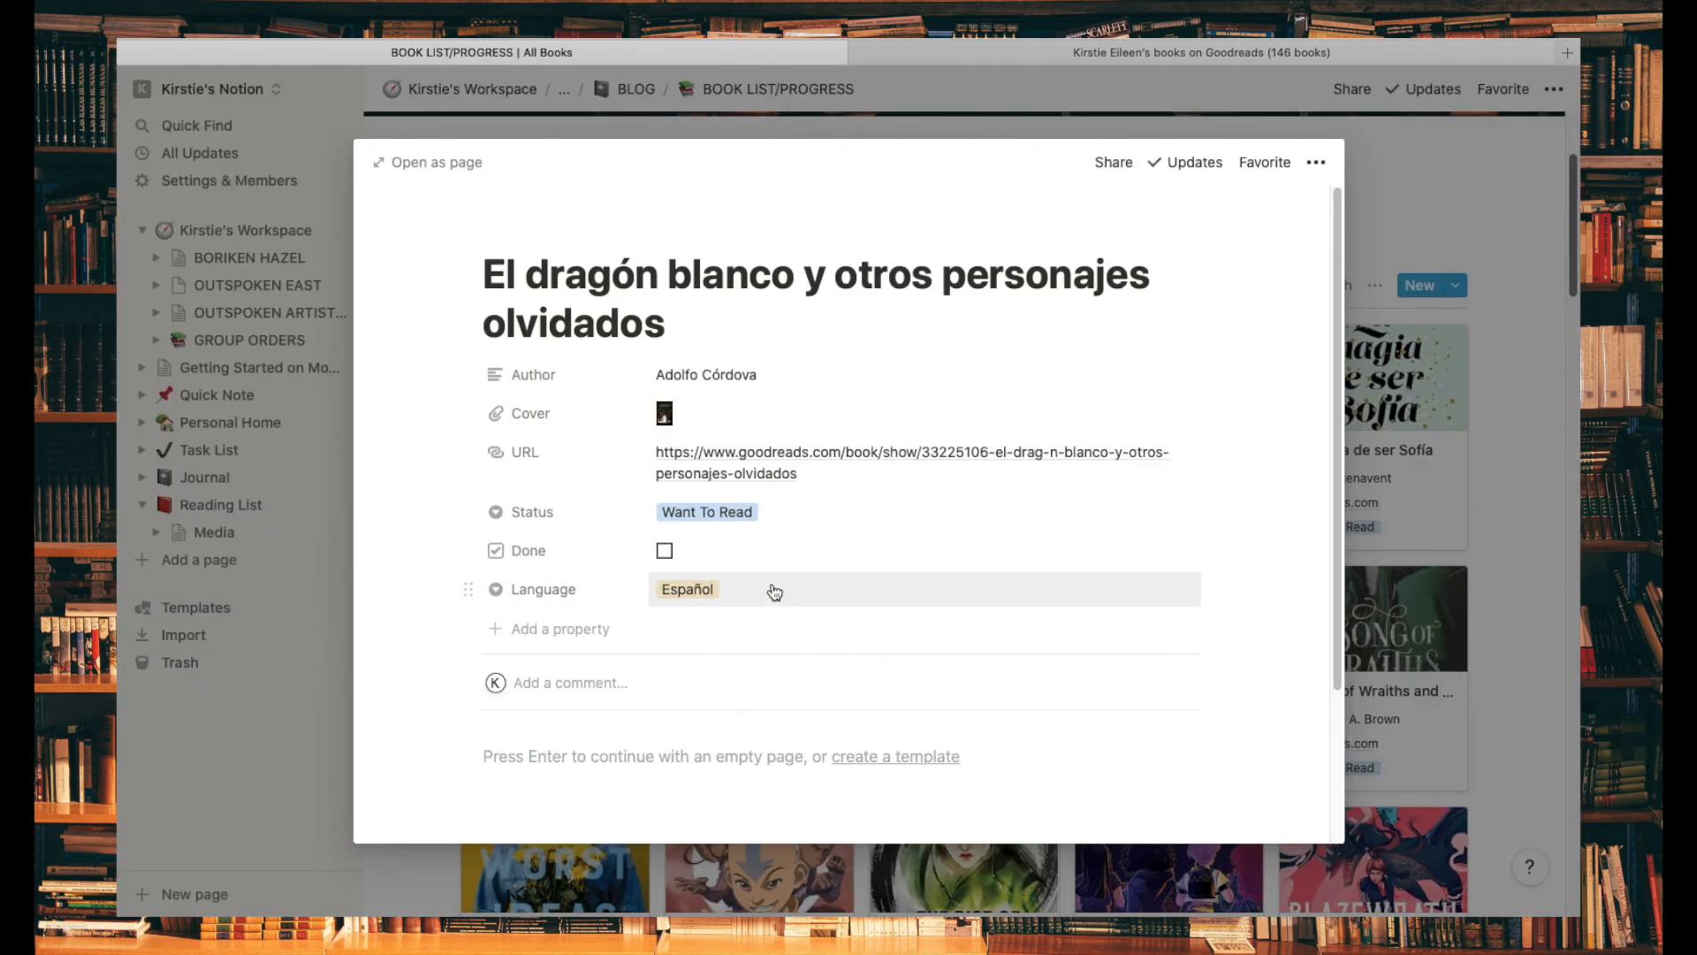
click(771, 590)
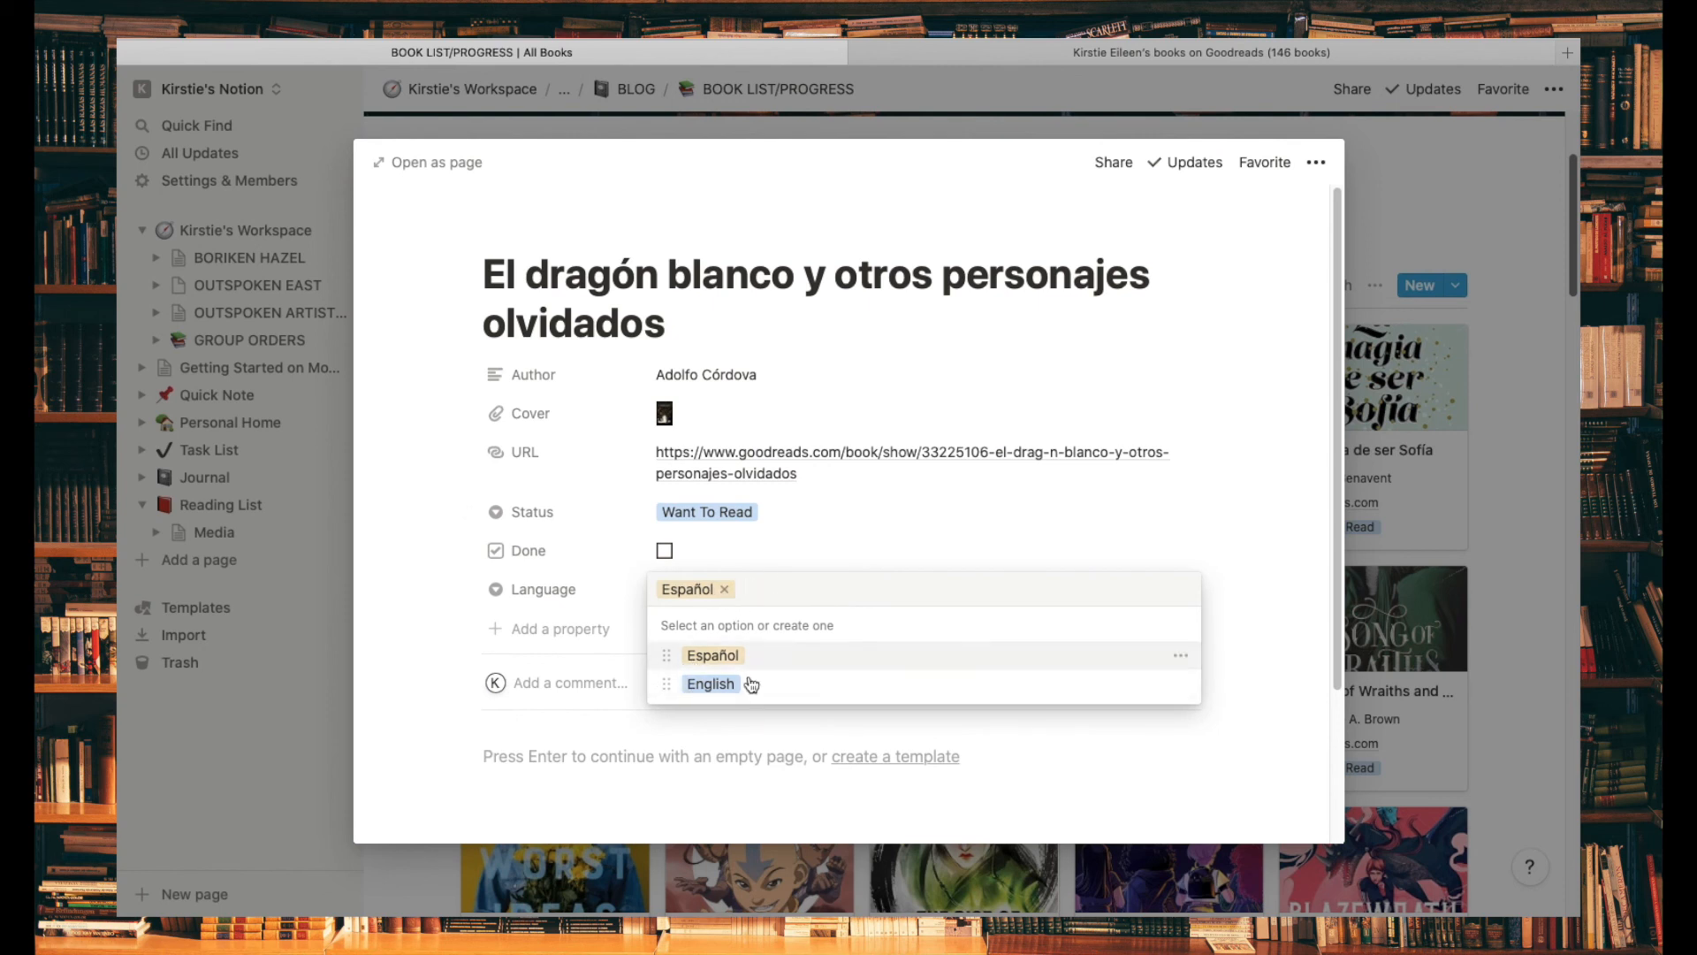
click(1511, 483)
click(1509, 481)
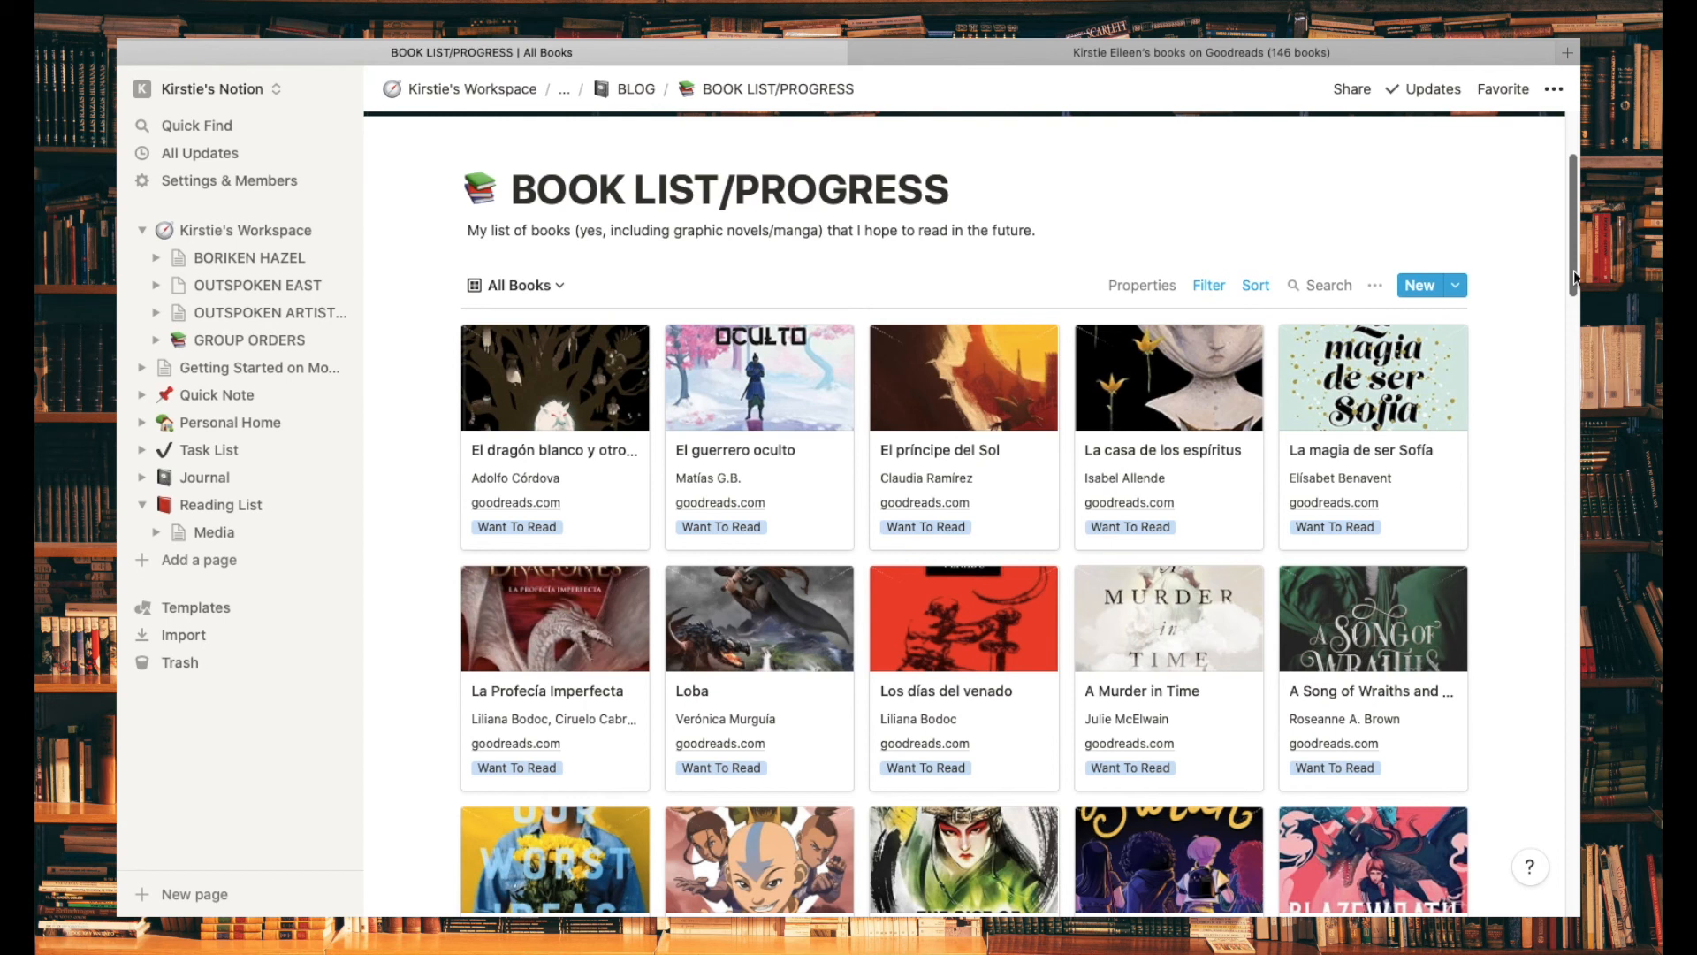
mouse_move(1573, 278)
mouse_down()
mouse_move(1572, 262)
mouse_move(1572, 282)
mouse_up()
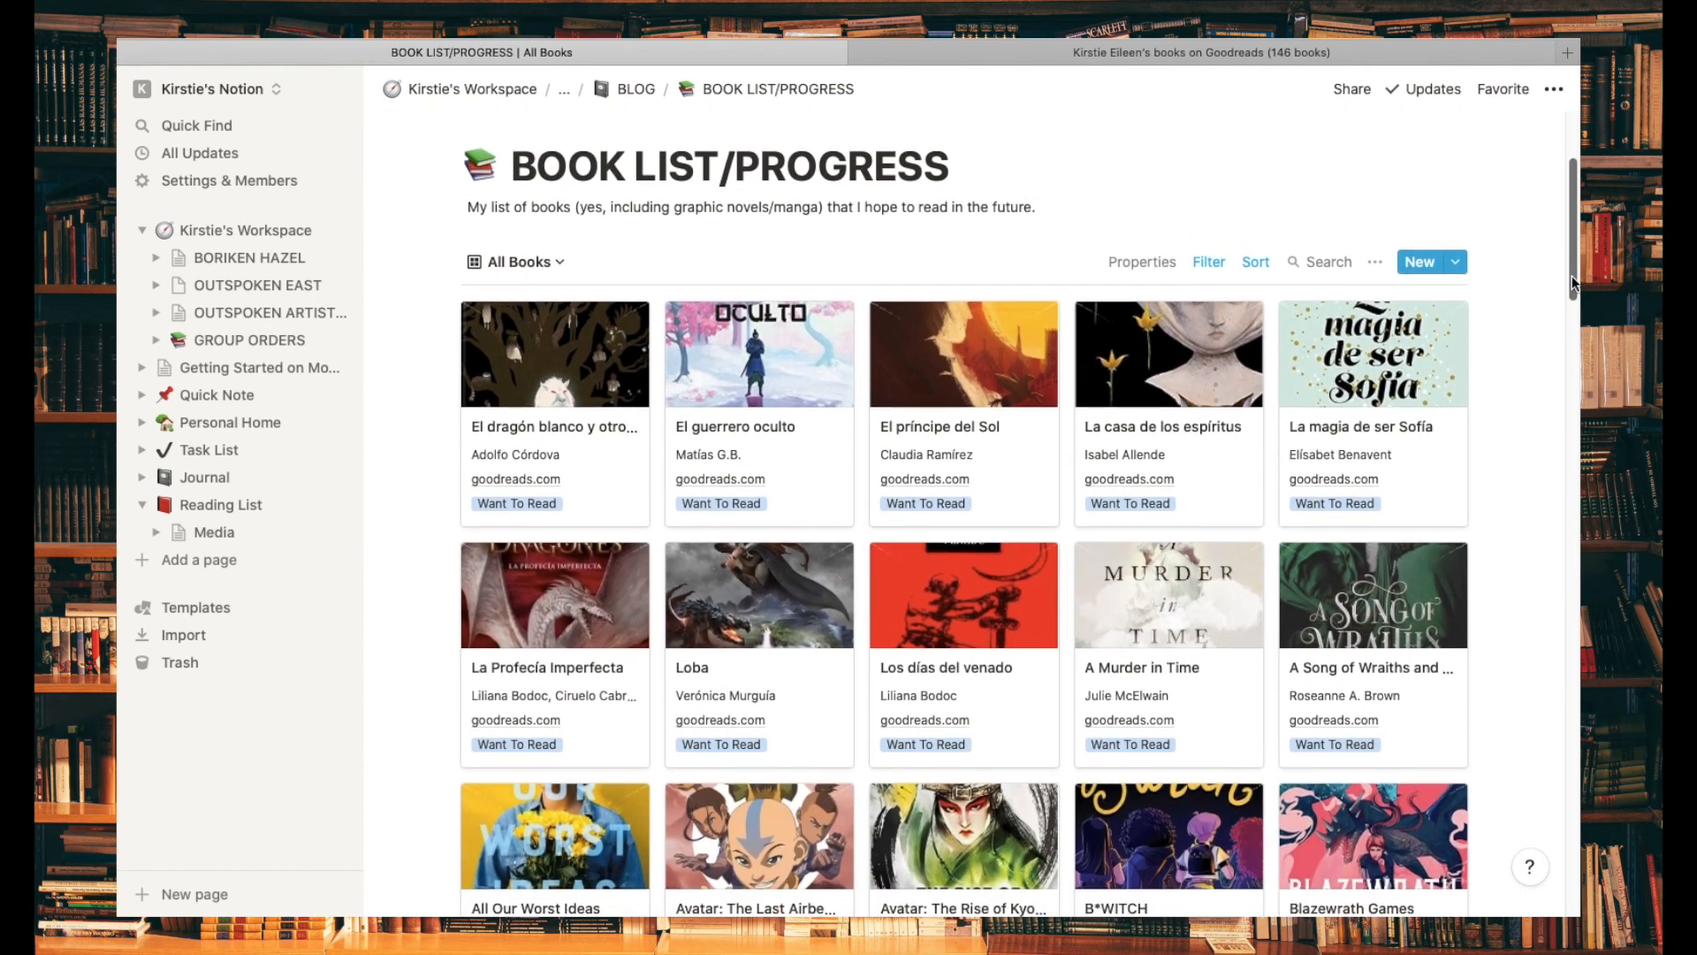
drag(1573, 256, 1573, 242)
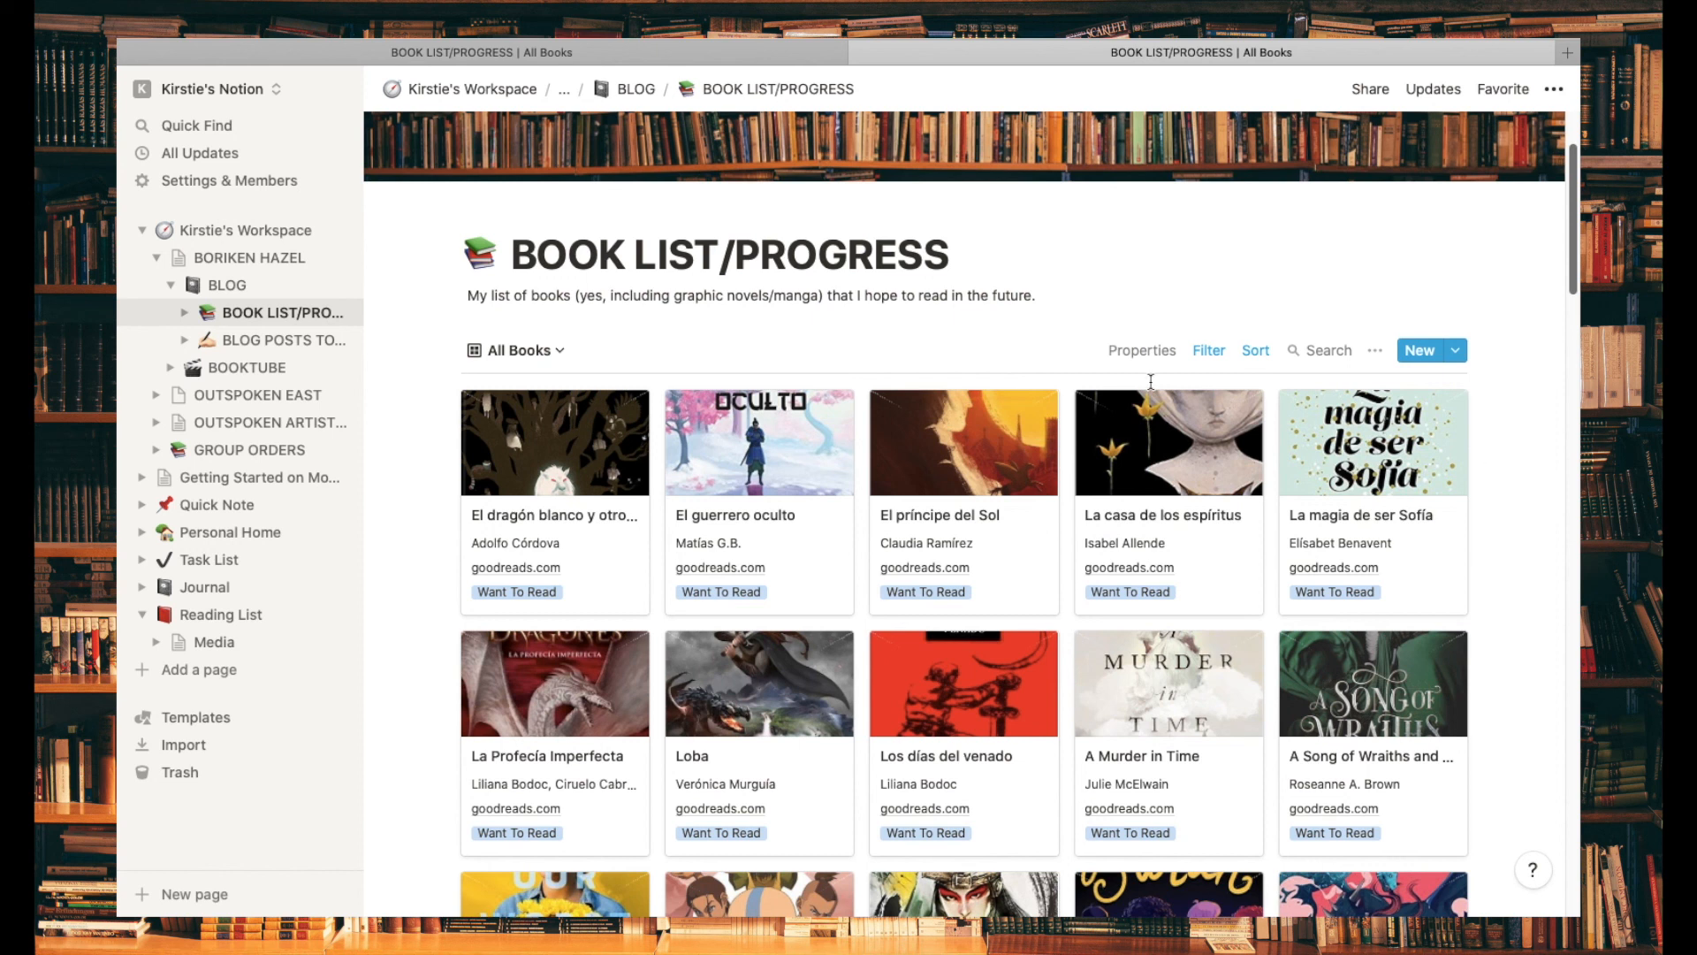
Step: View the book list in the Books To Read view and return to the All Books gallery
click(540, 353)
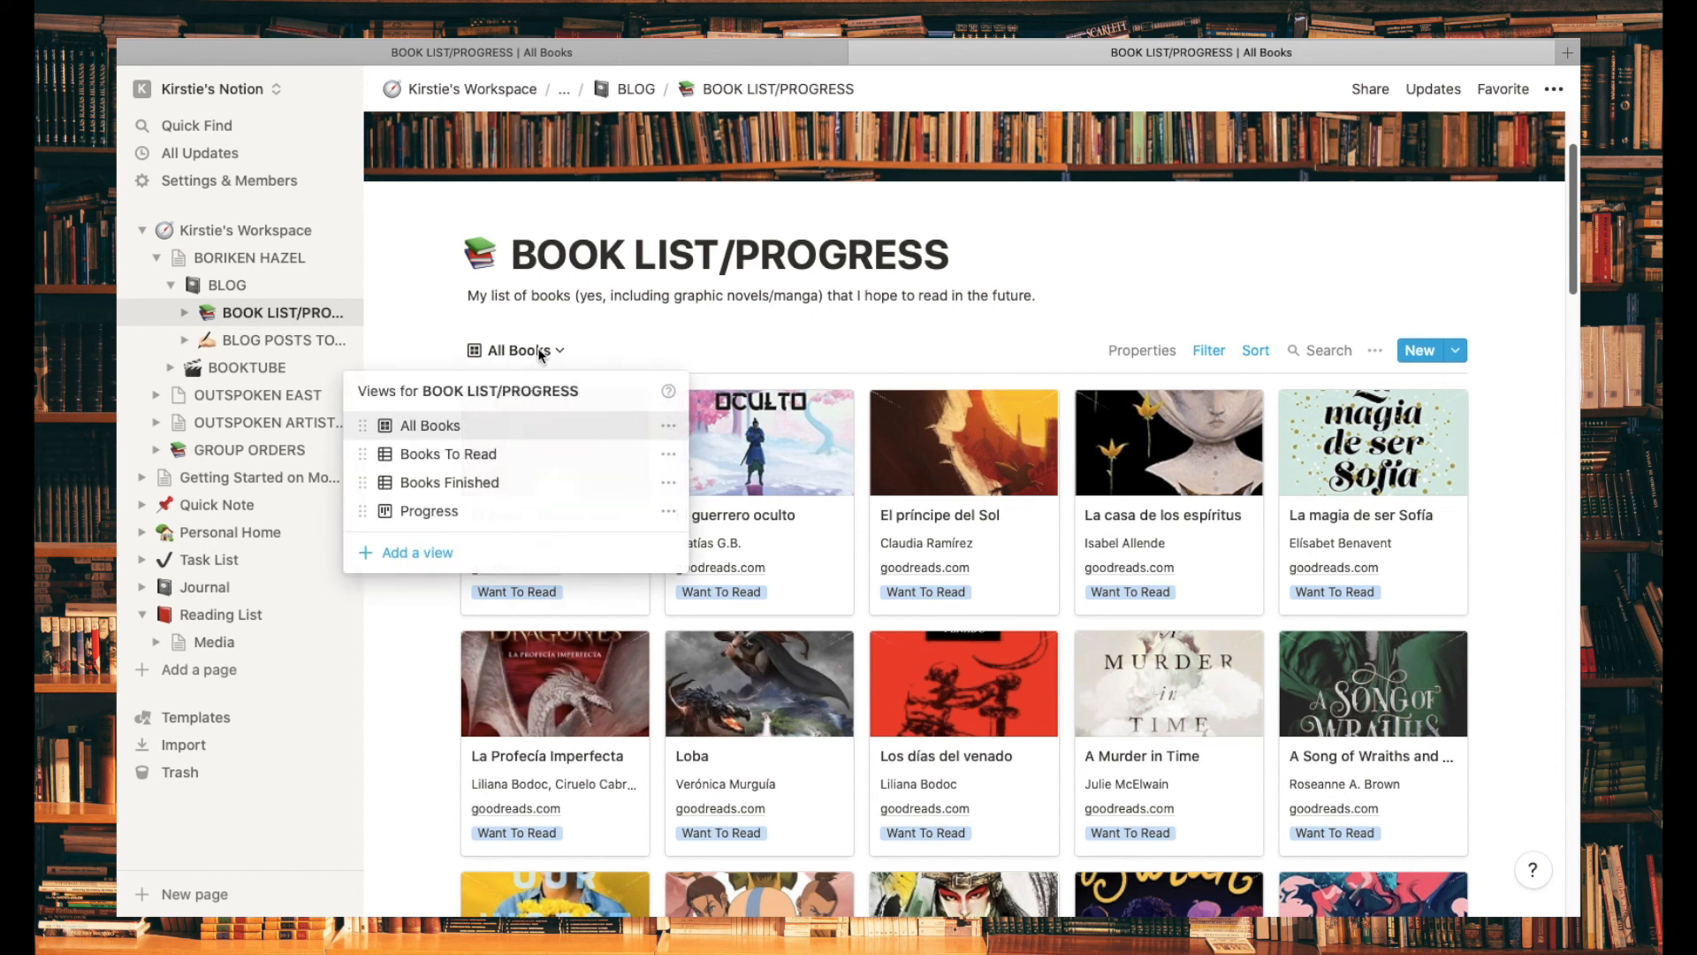
click(511, 457)
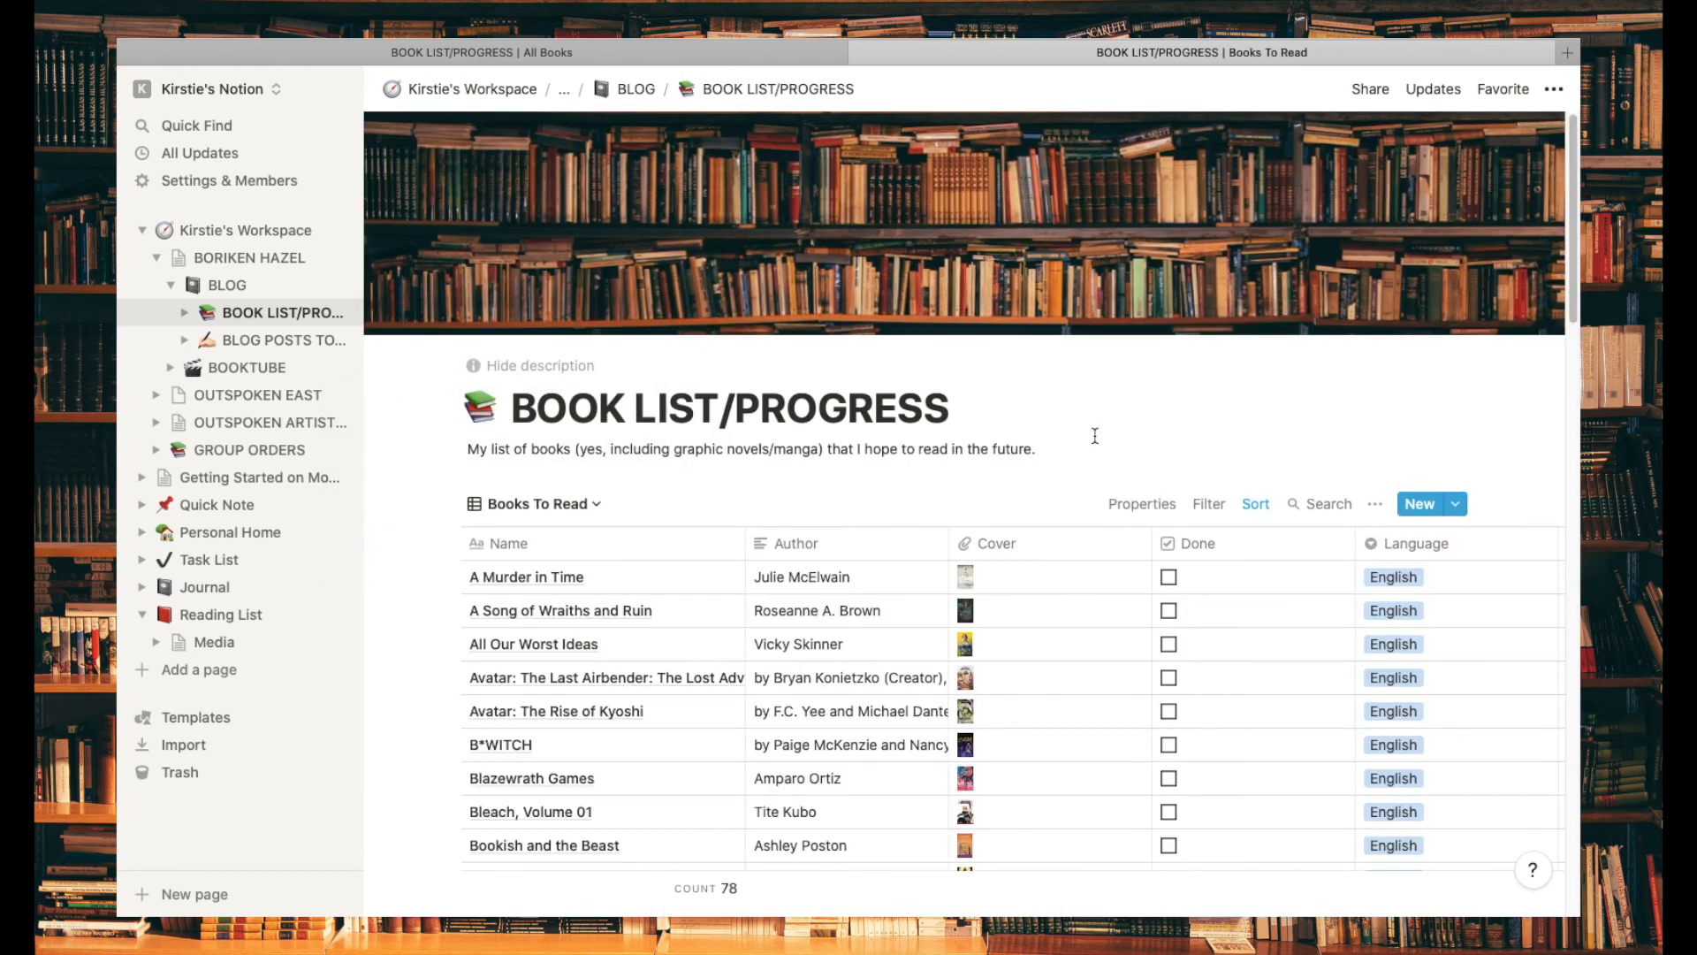
mouse_move(248, 43)
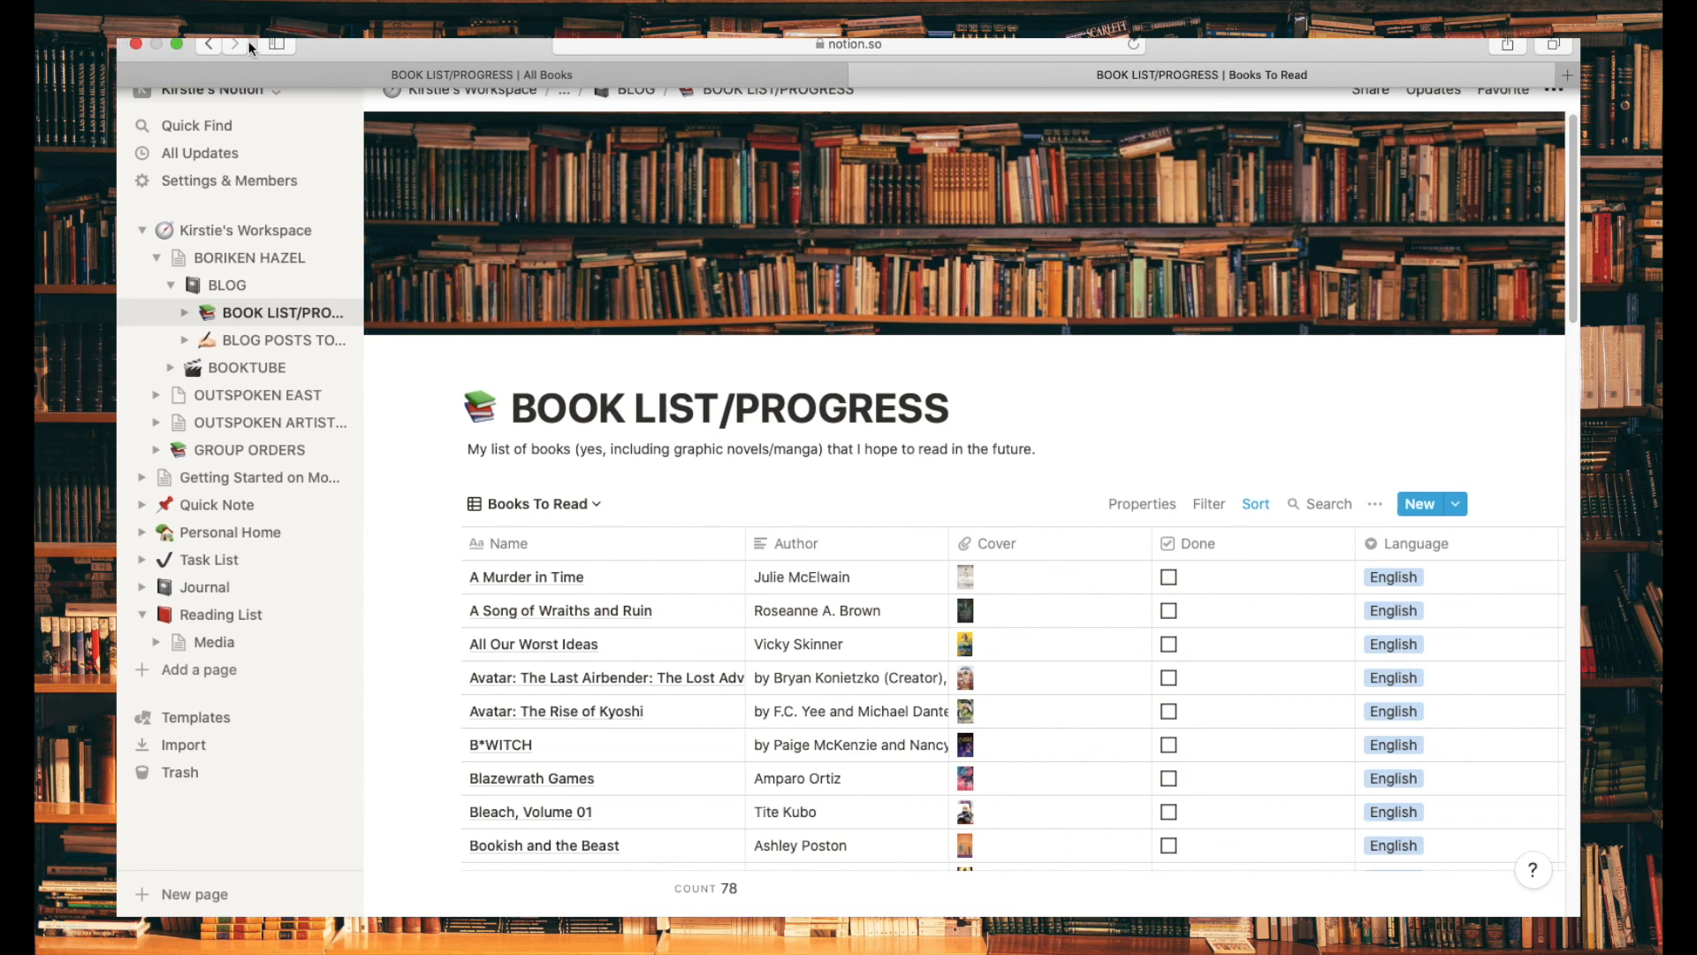
click(207, 45)
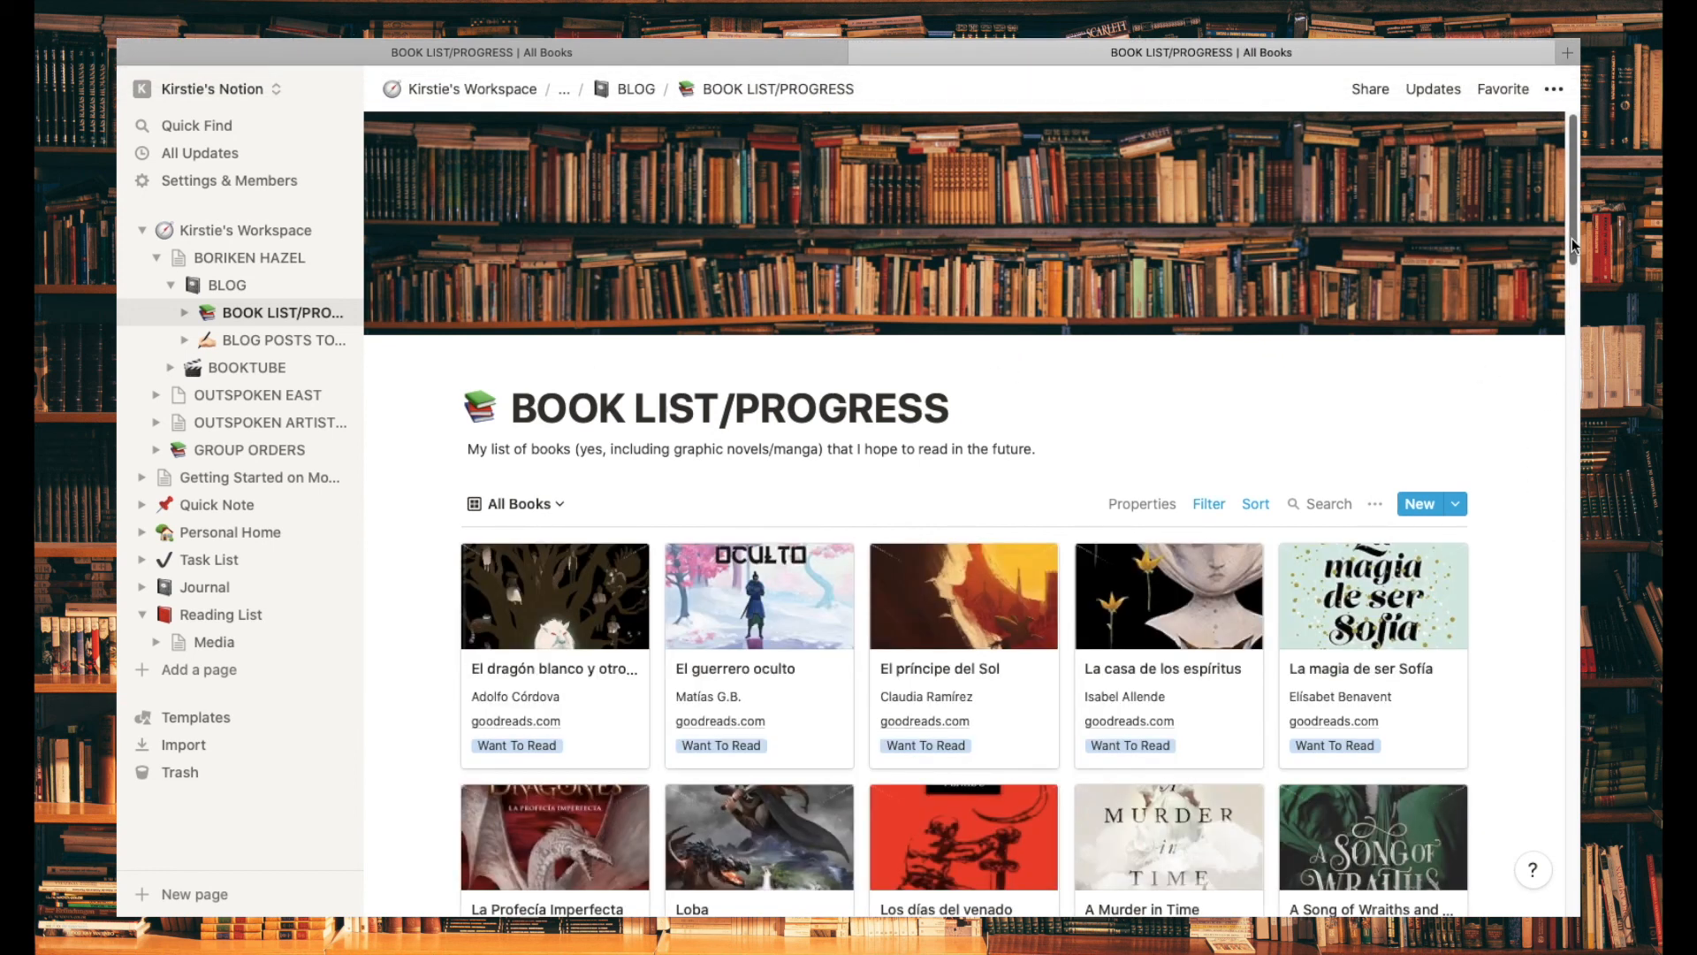
drag(1571, 237, 1573, 262)
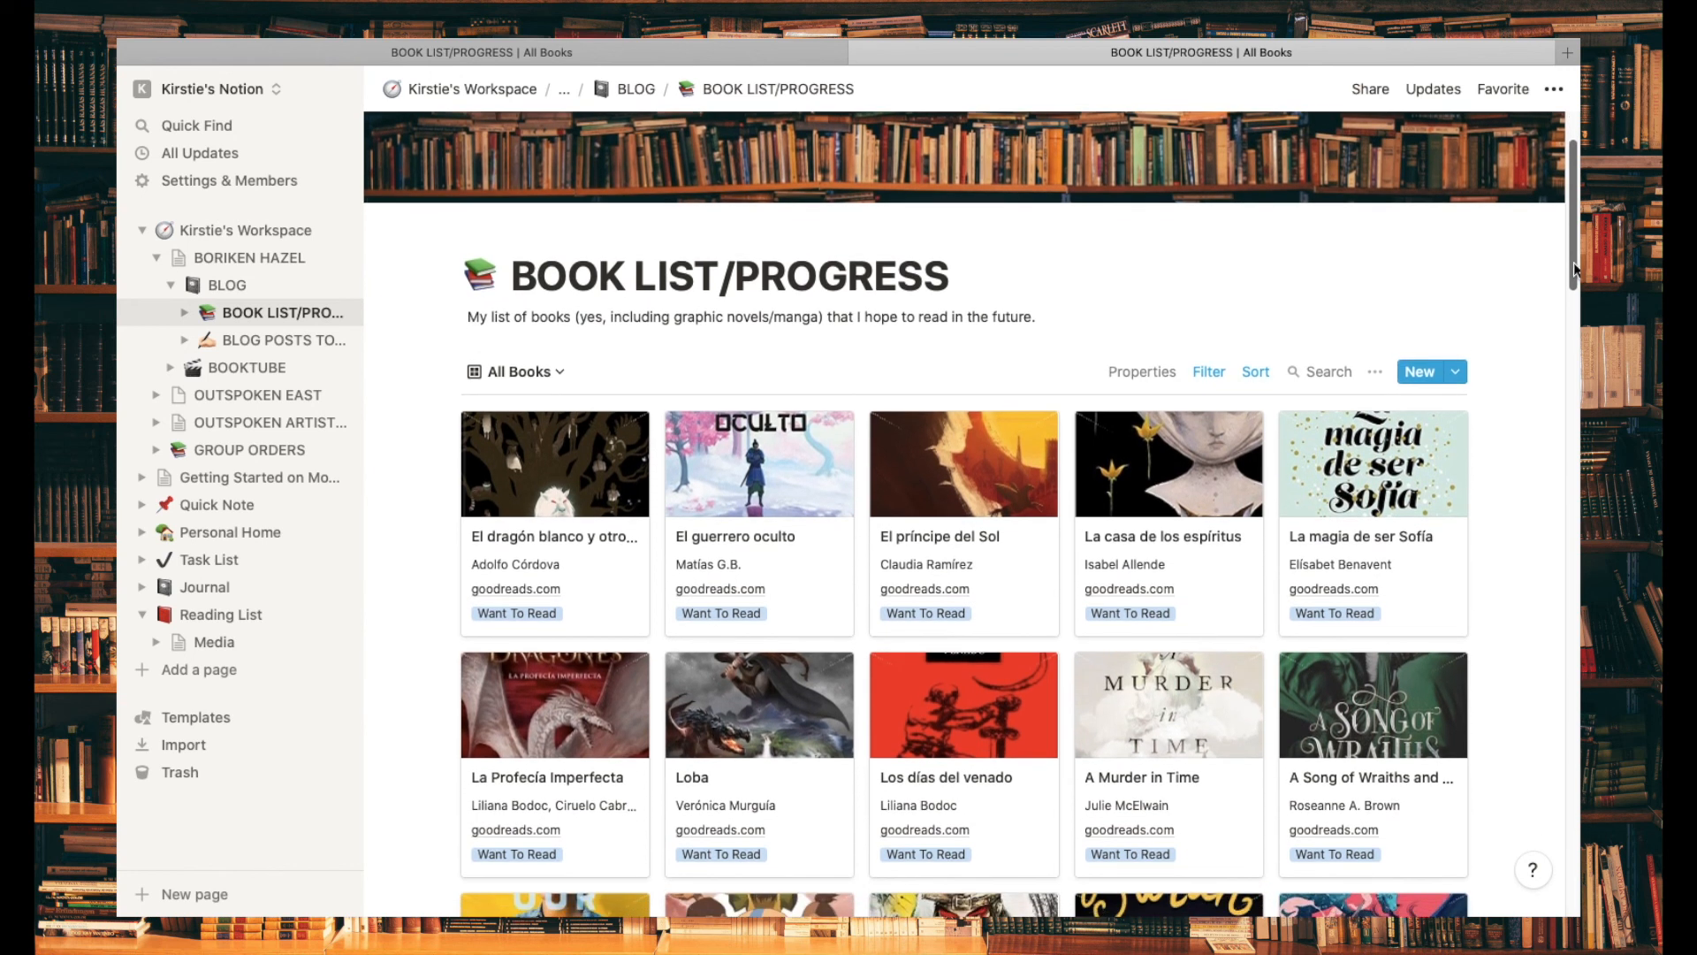